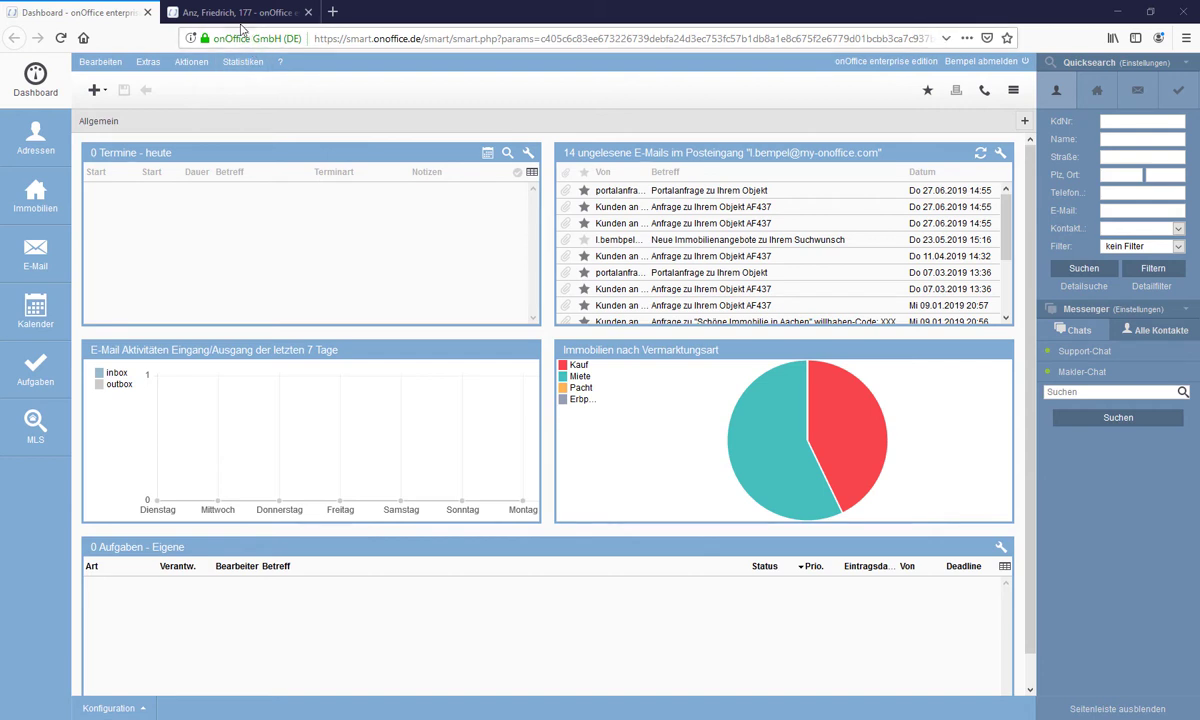
- Switch to the contact's browser tab and show the Immosuche section of the contact record
left_click(226, 15)
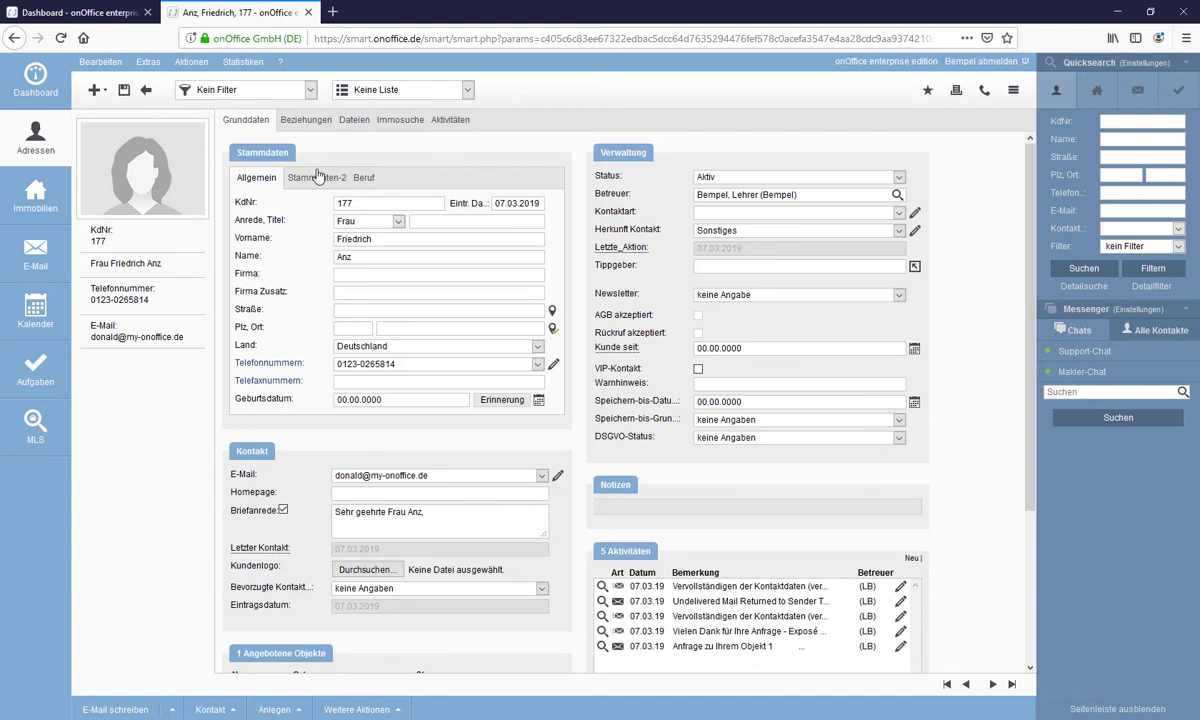
left_click(398, 121)
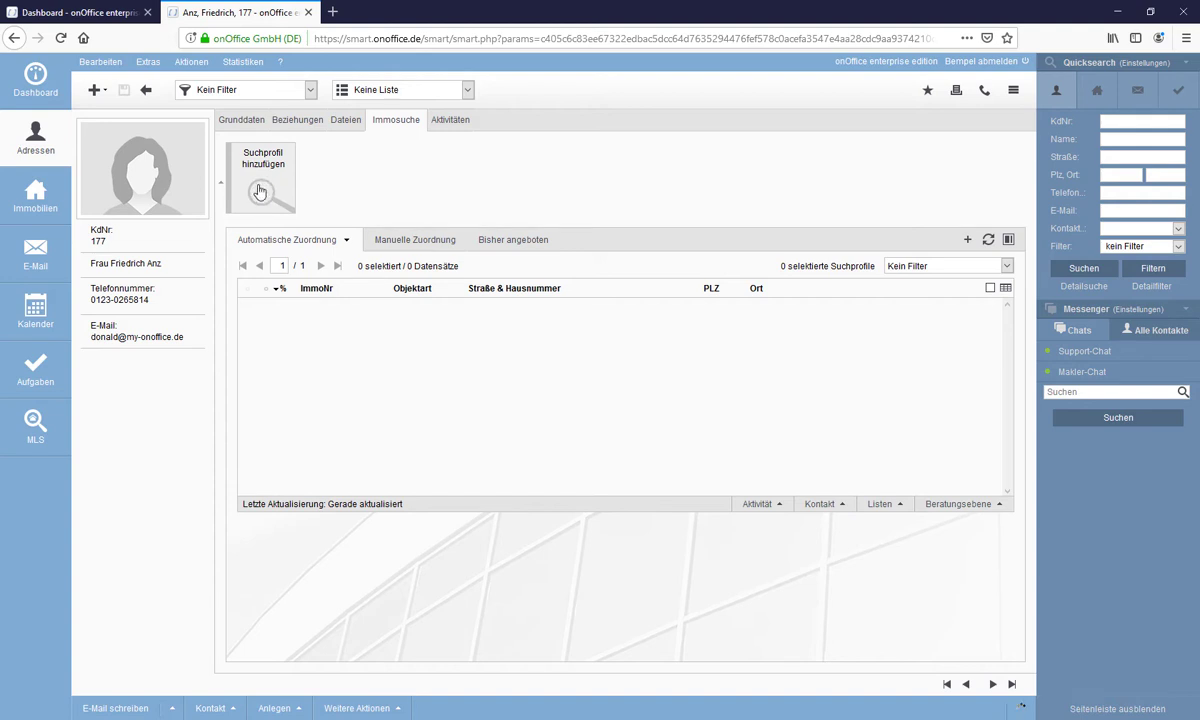
- Add a new search profile, glance at its Bemerkungen, then return to Suchkriterien
left_click(259, 191)
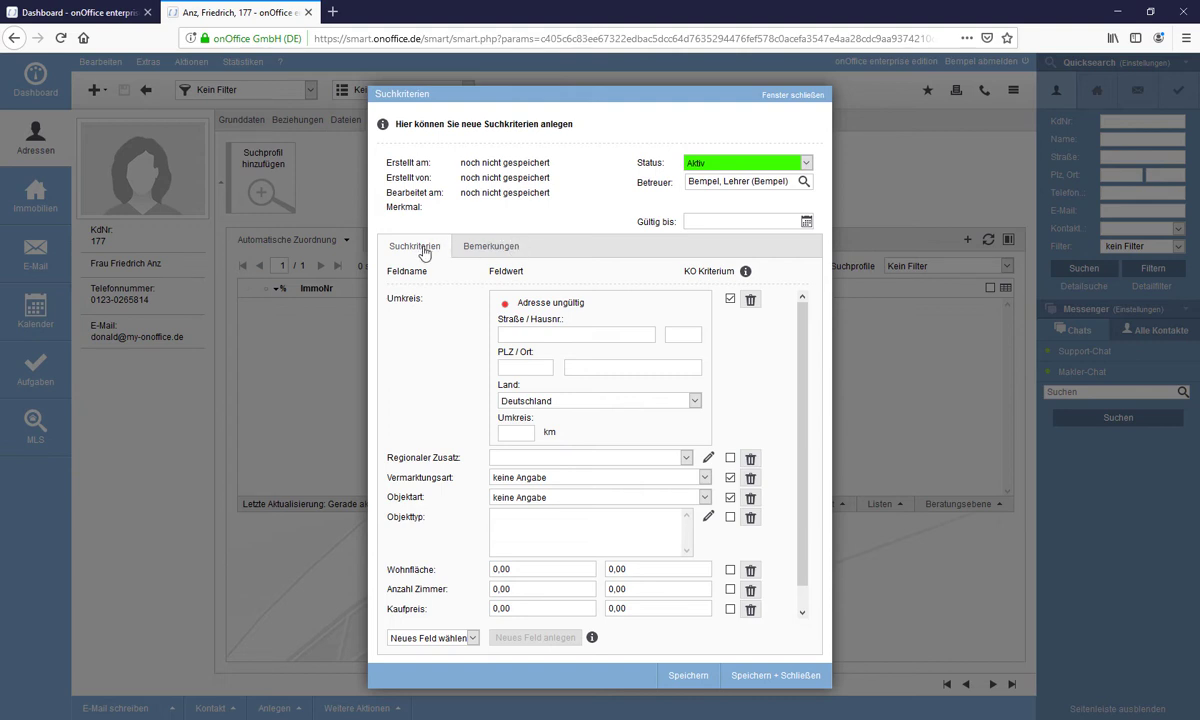
left_click(497, 249)
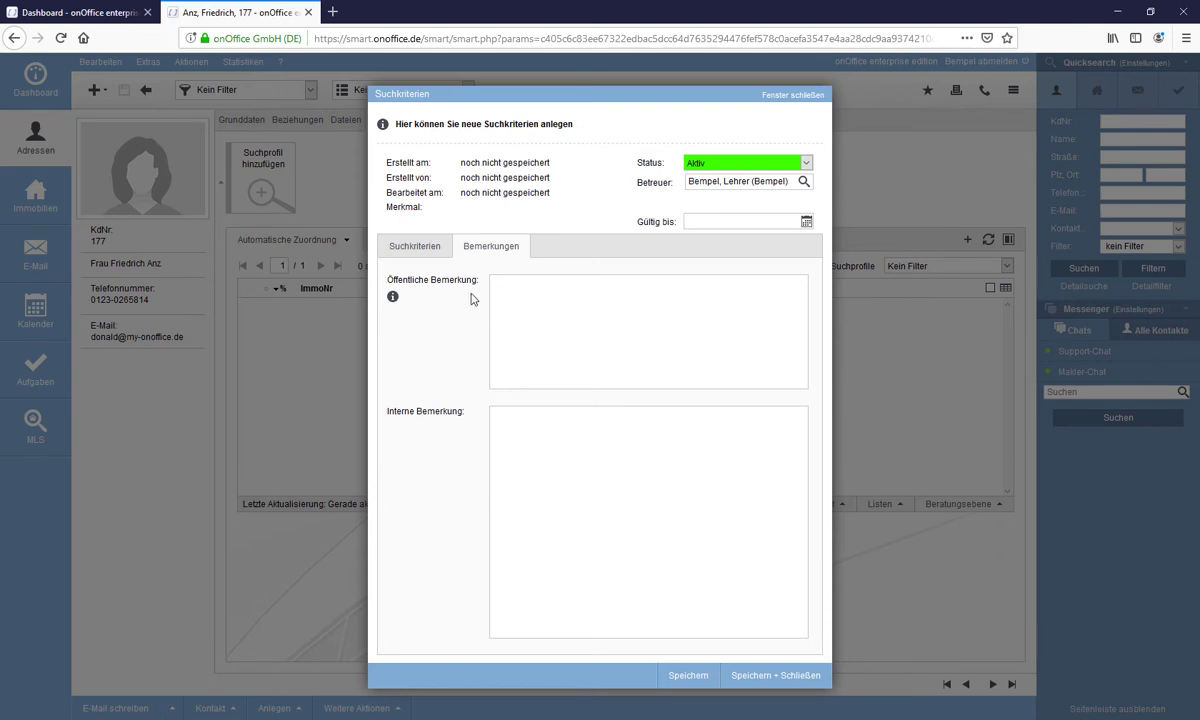
left_click(422, 250)
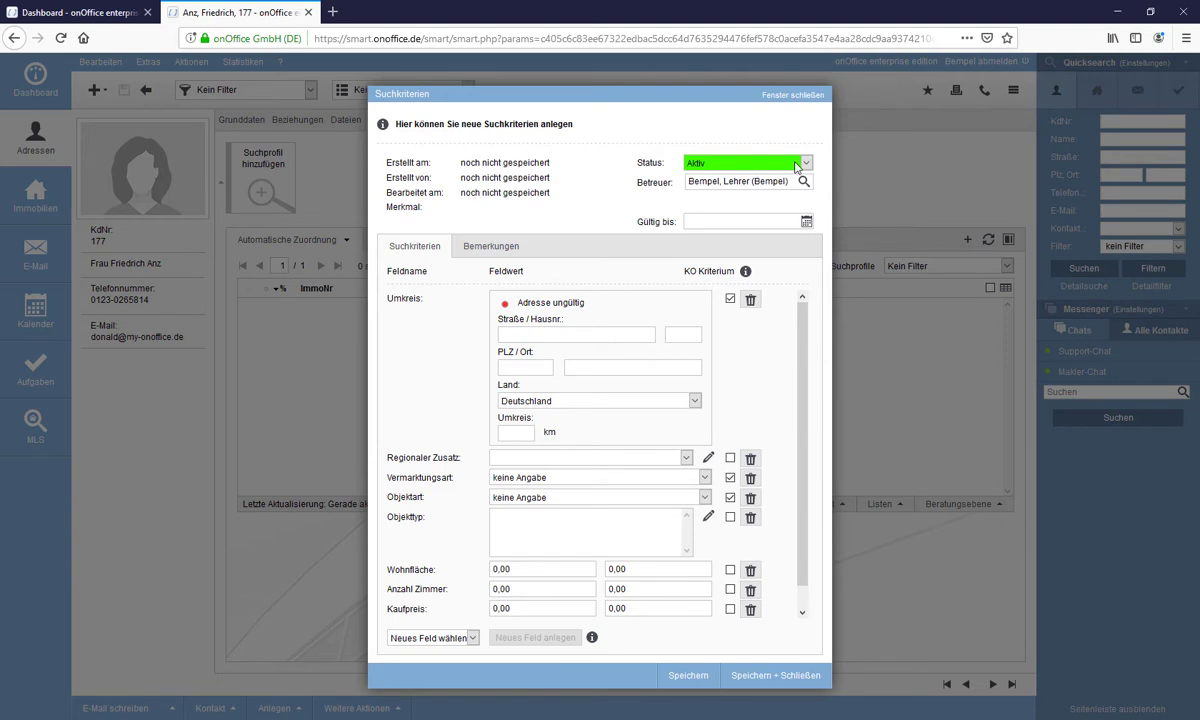
- Toggle the profile status to Inaktiv and back to Aktiv
left_click(807, 164)
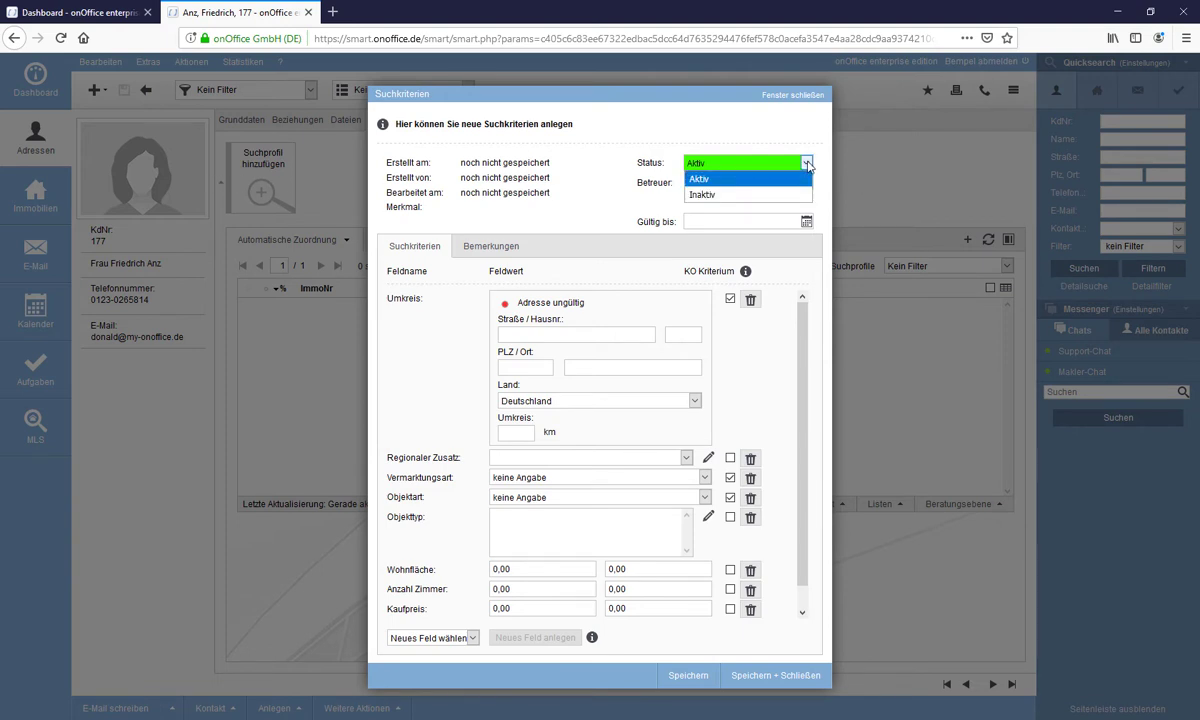
key("Down")
key("Return")
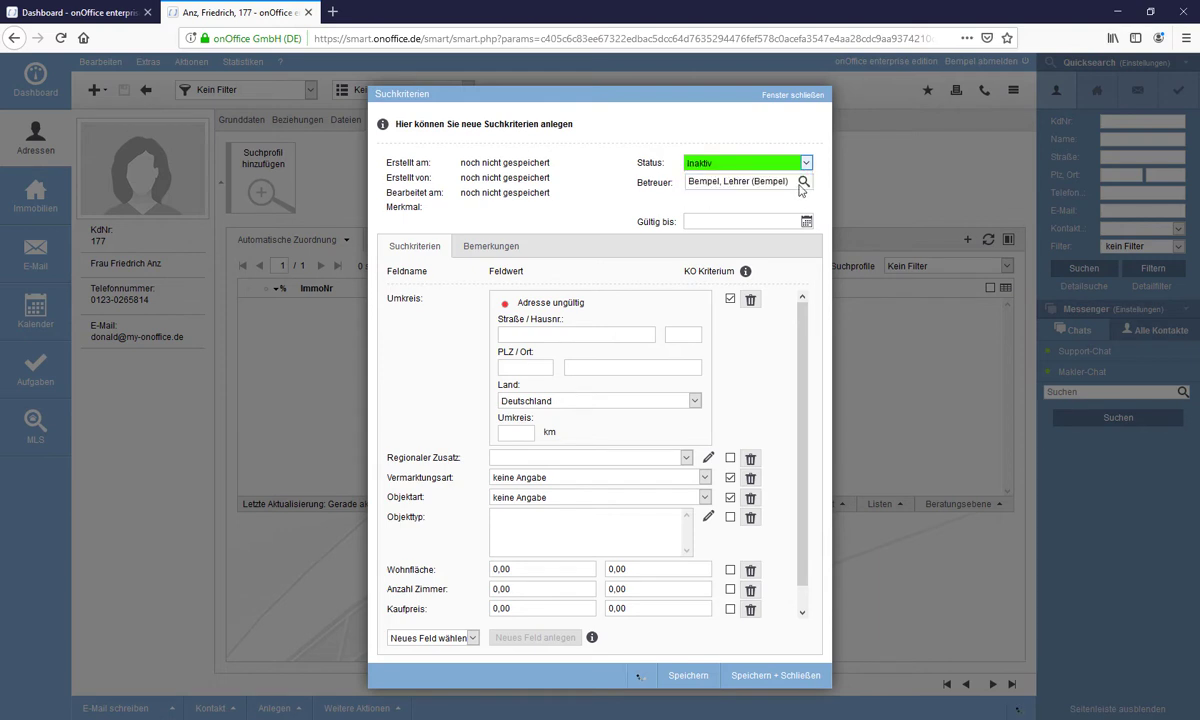
left_click(805, 166)
left_click(750, 170)
- Set the search area to Köln with a 15 km radius
scroll(648, 525, "down", 1)
scroll(648, 526, "up", 1)
left_click(626, 368)
- Choose Kauf as the marketing type and Haus as the property type
left_click(578, 482)
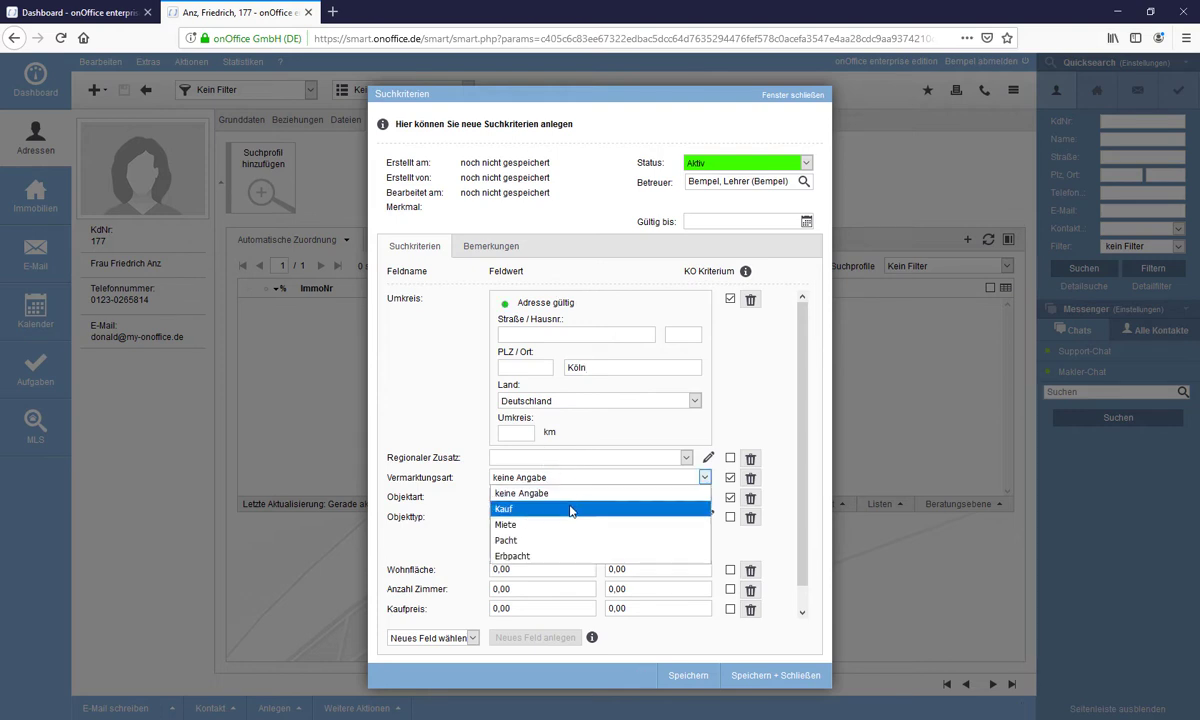
left_click(570, 509)
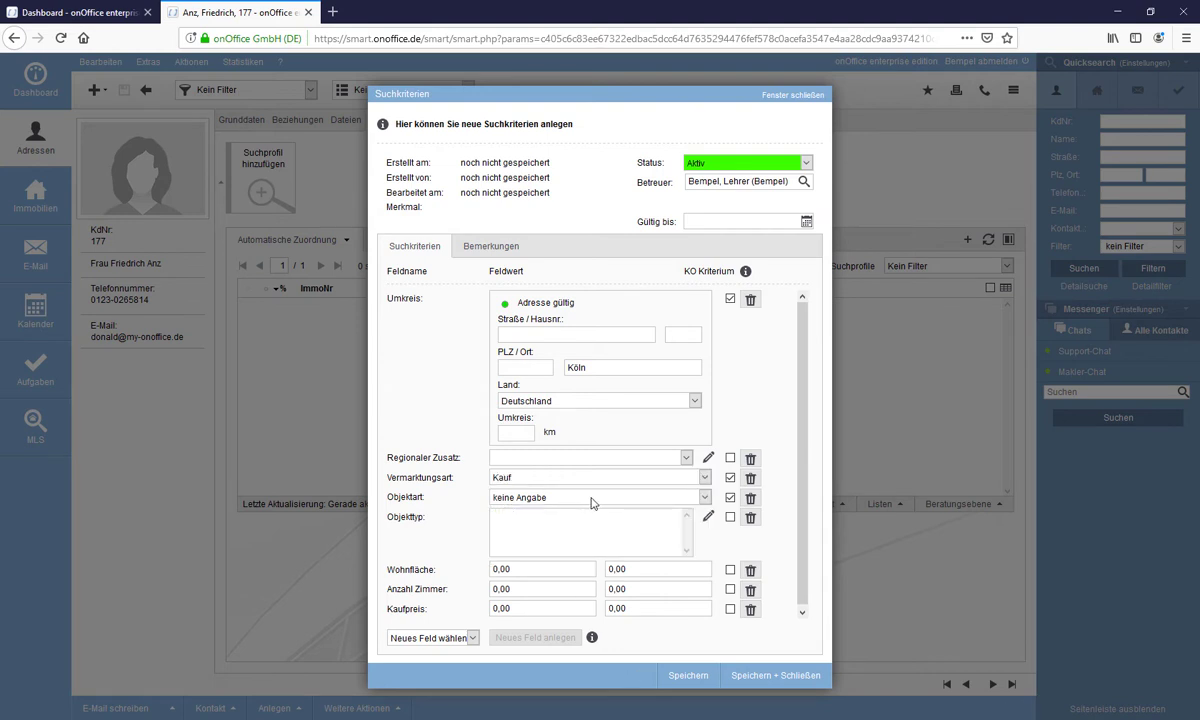
left_click(592, 503)
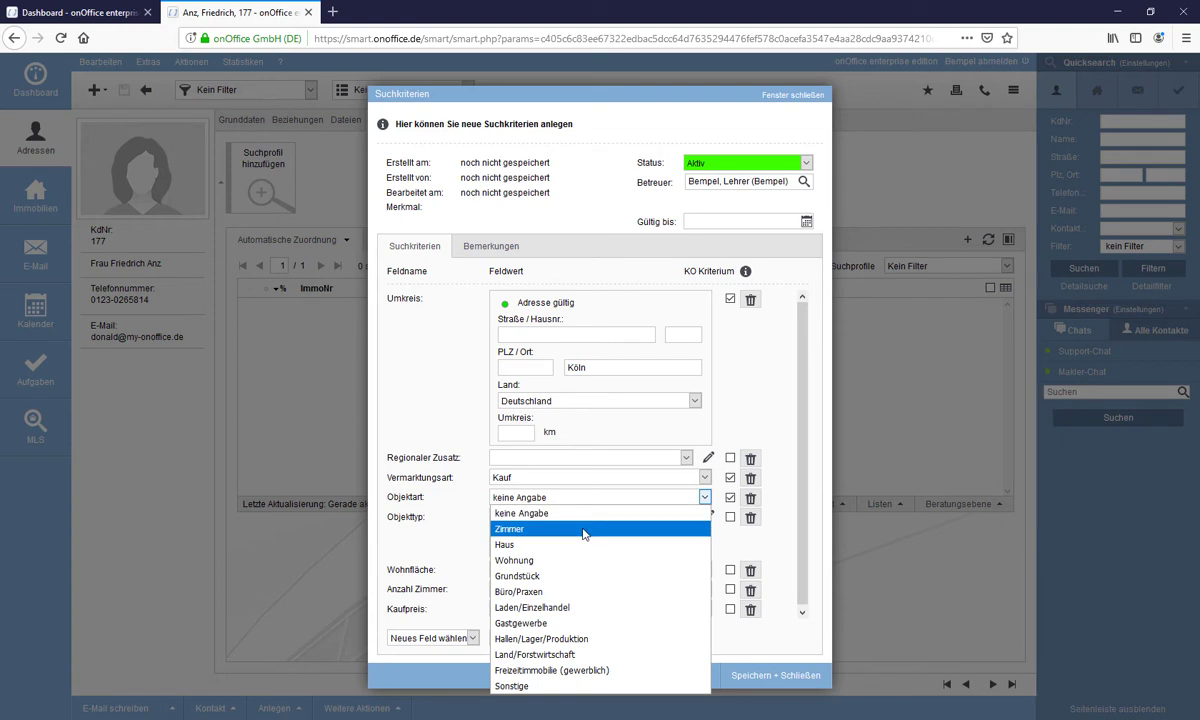
left_click(583, 546)
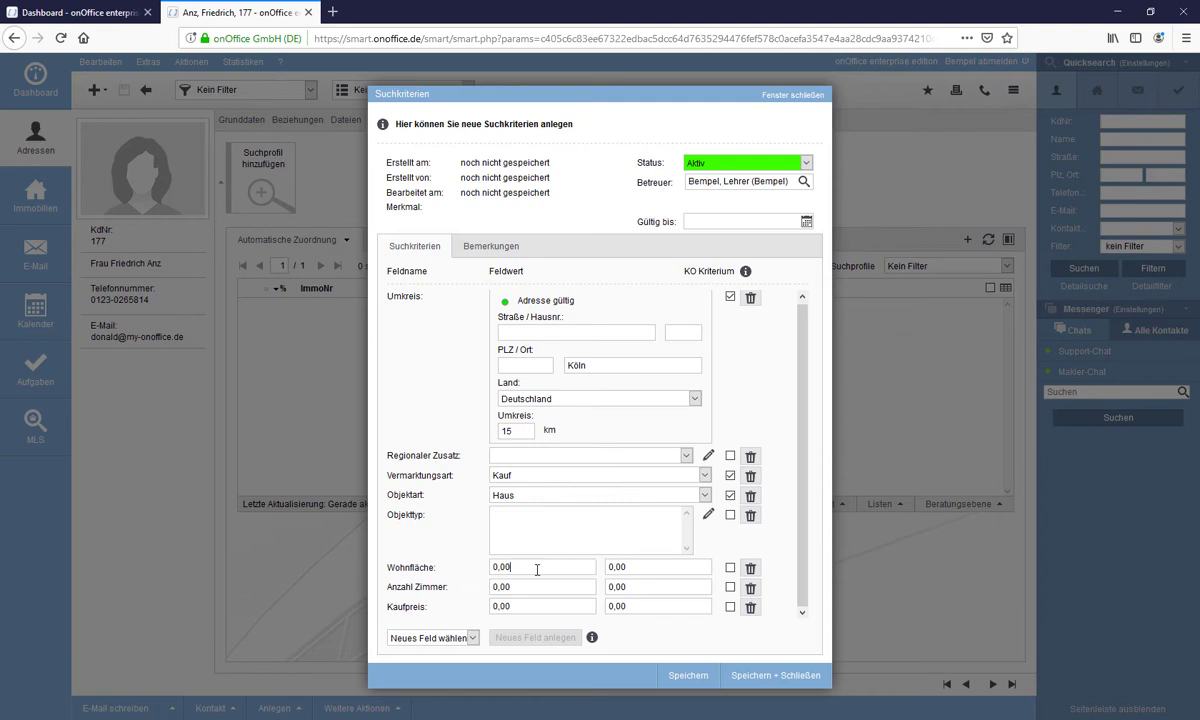
- Require living space from 100, at least 4 rooms and a purchase price up to 1.300.000
left_click(497, 567)
type("10")
left_click(500, 587)
type("4")
left_click(661, 590)
type("0000")
- Save and close the Köln house search profile and acknowledge the success message
left_click(763, 680)
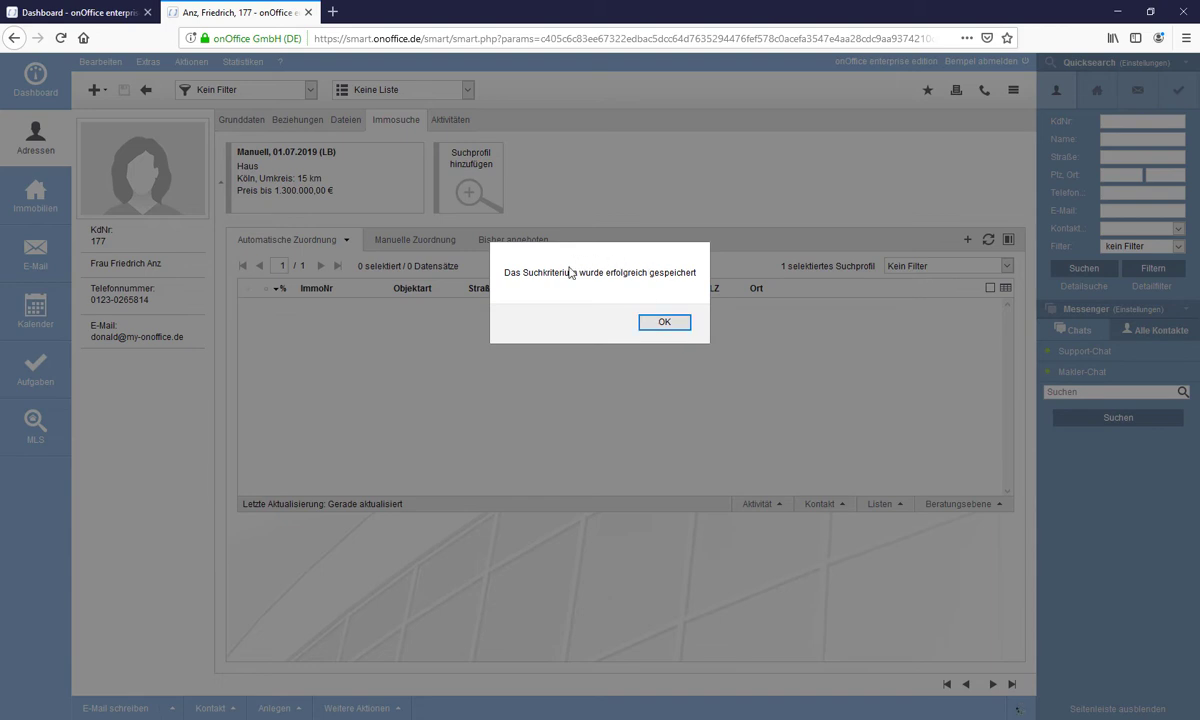
left_click(664, 323)
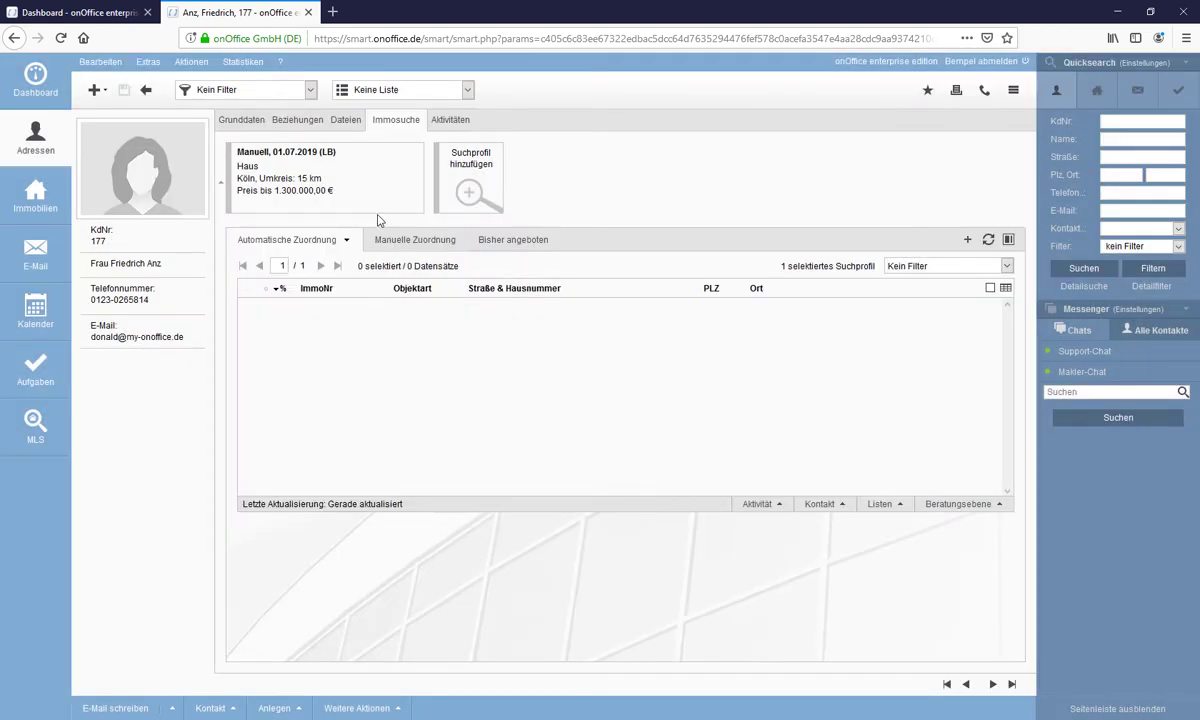
mouse_move(351, 196)
mouse_move(322, 178)
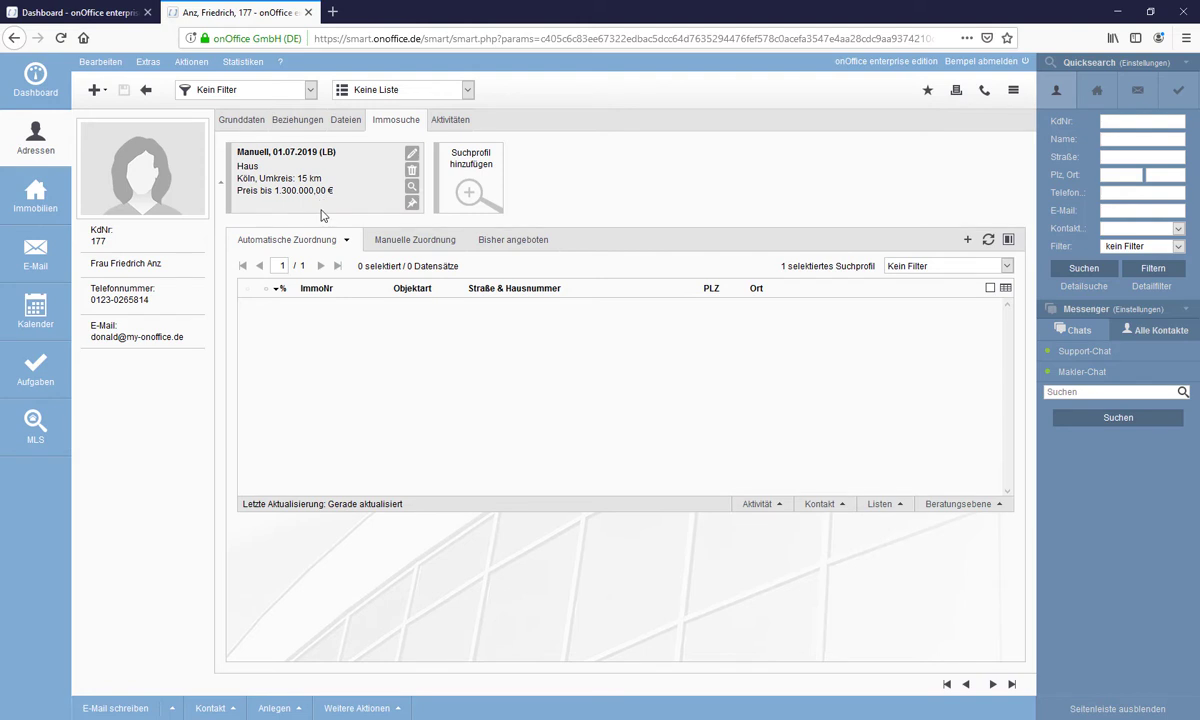
- Refresh the automatic matching list and preview the details of property 1
left_click(988, 241)
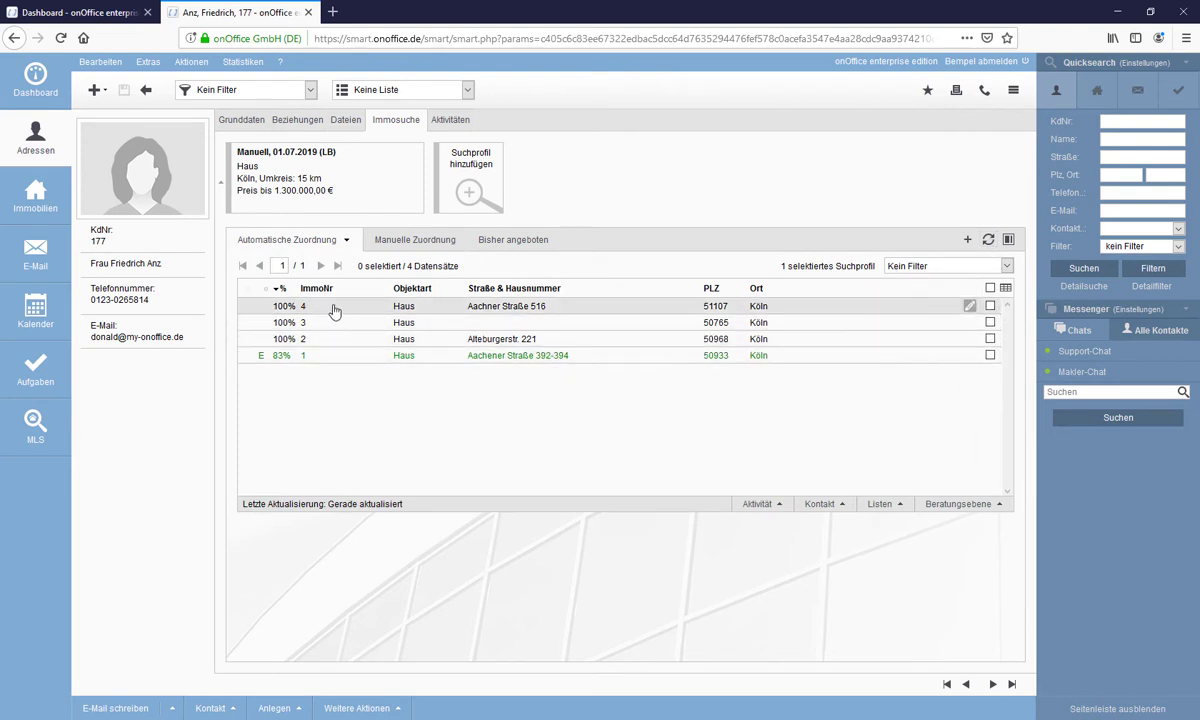
left_click(335, 365)
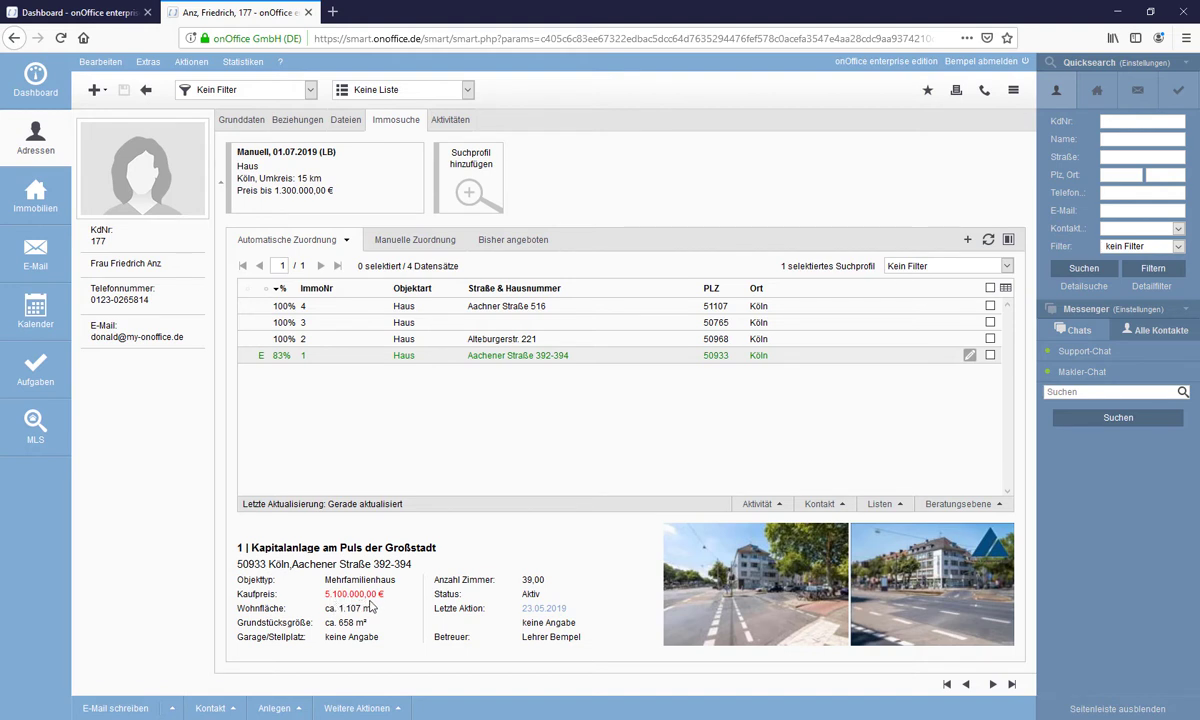
mouse_move(277, 203)
mouse_move(416, 168)
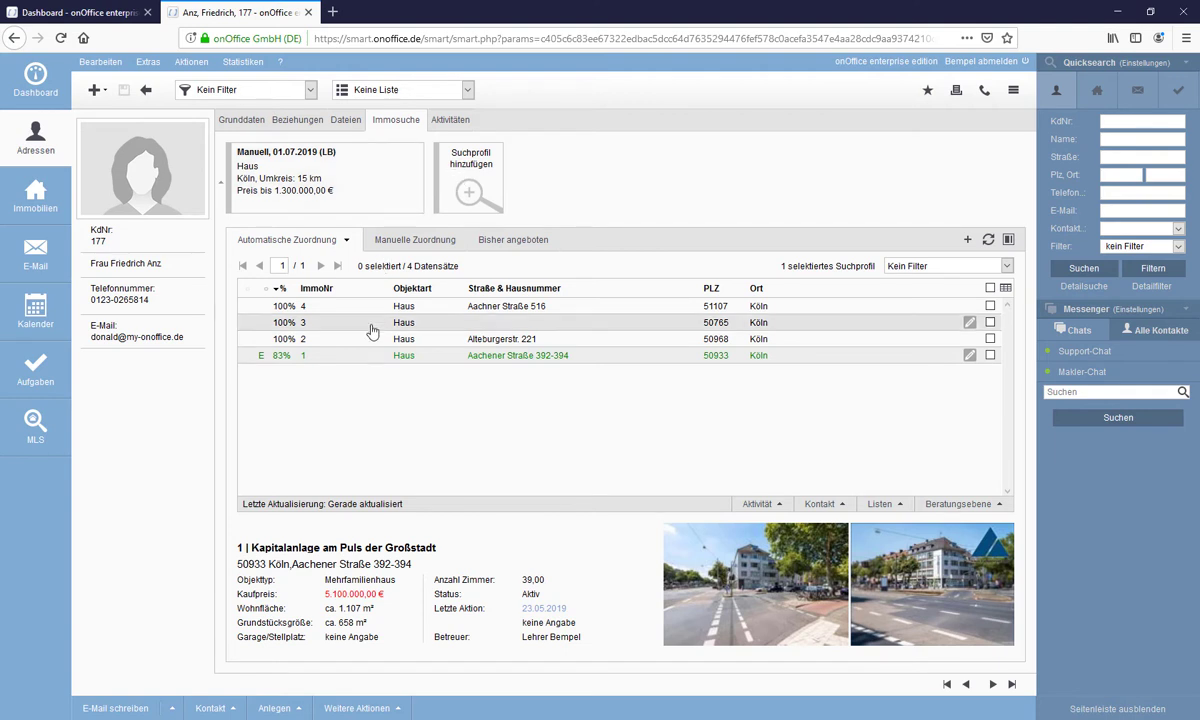
- Edit the profile so Kaufpreis is a KO criterion, then save and confirm
left_click(413, 157)
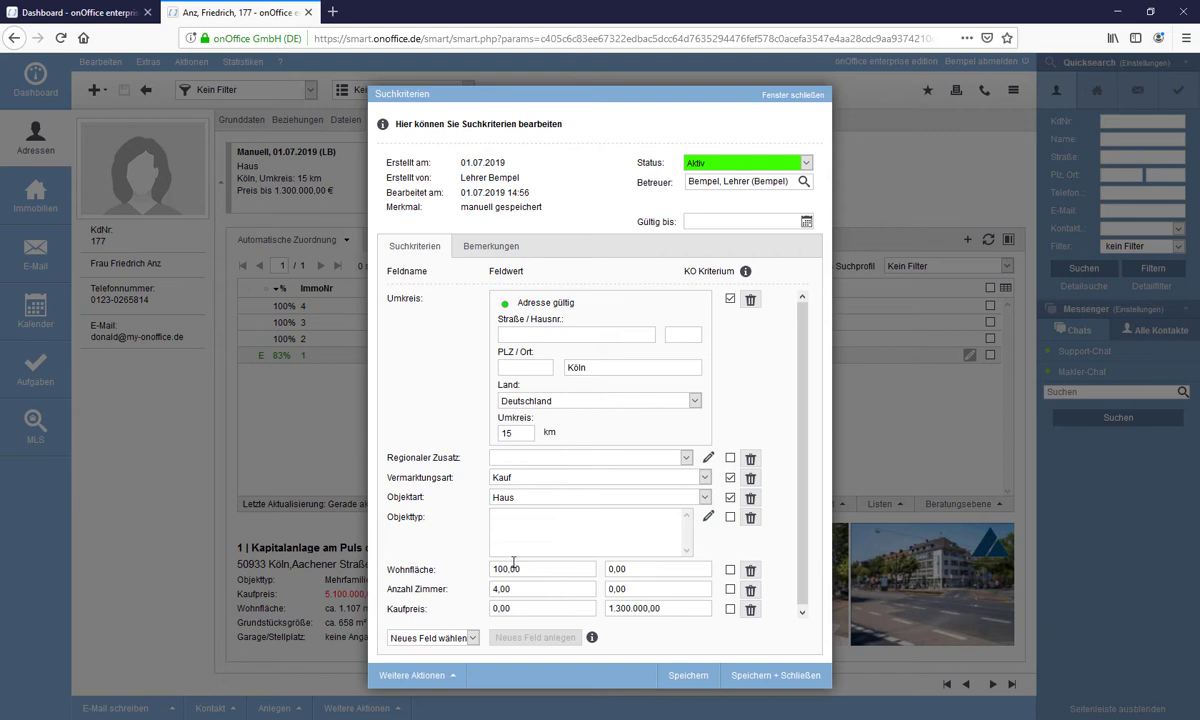
scroll(533, 563, "down", 1)
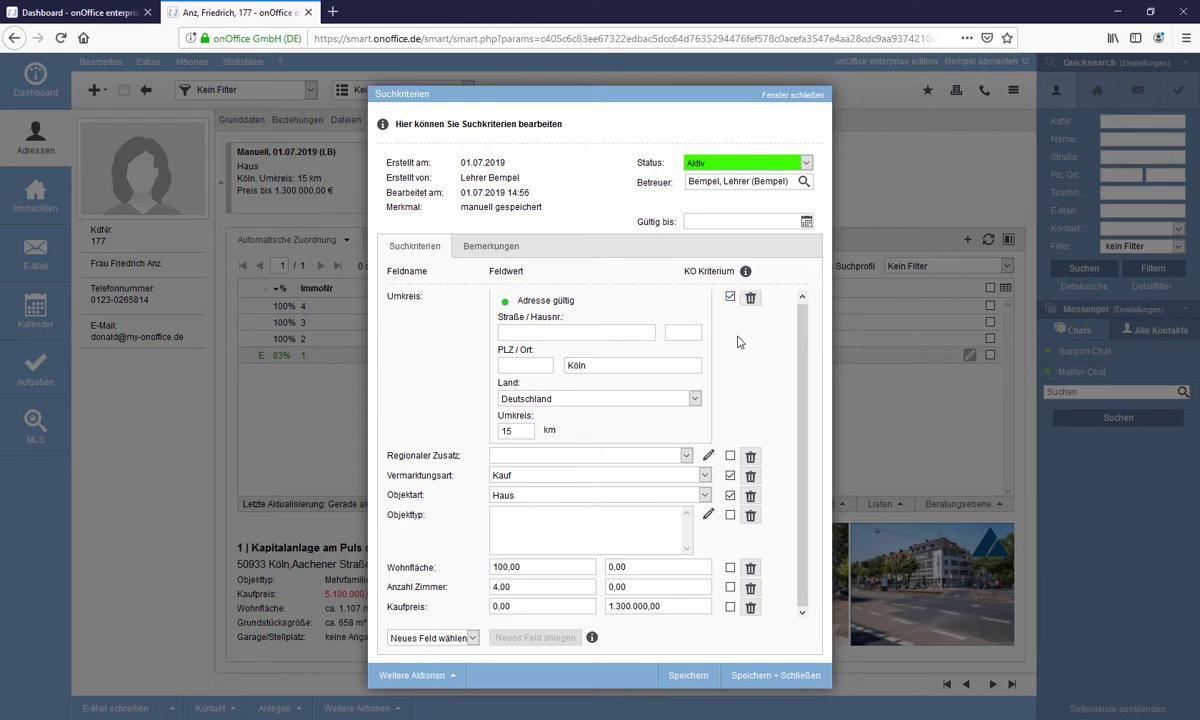
scroll(735, 356, "up", 1)
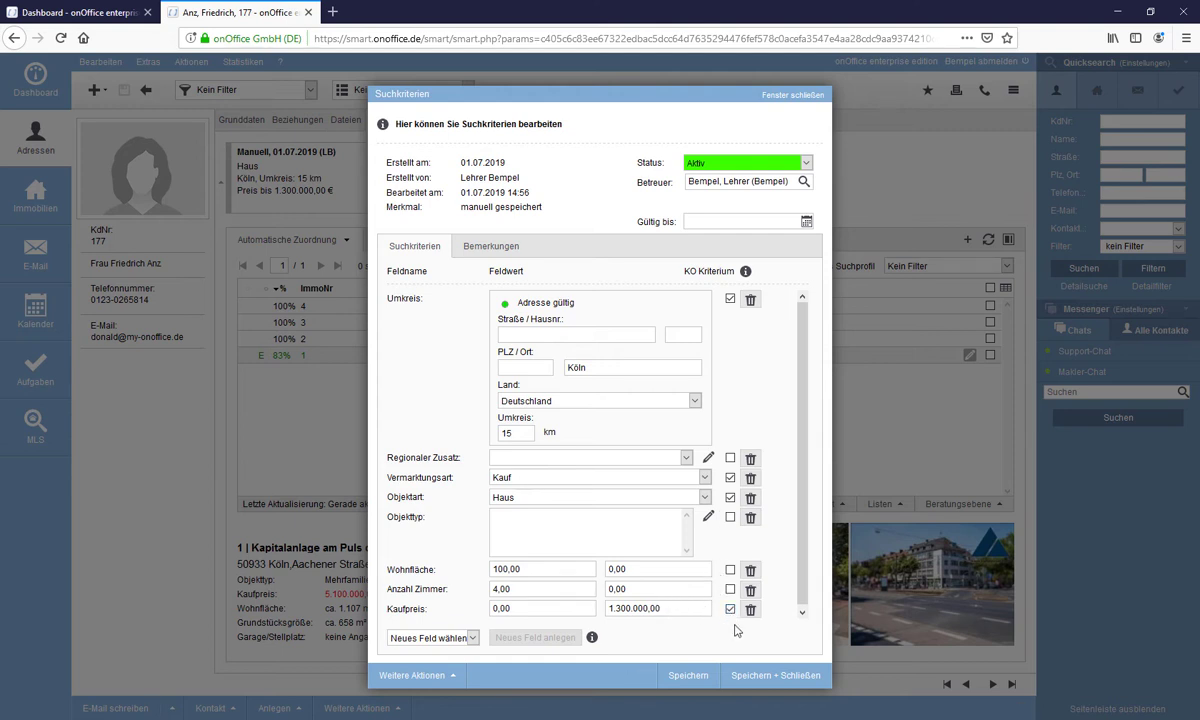
left_click(764, 684)
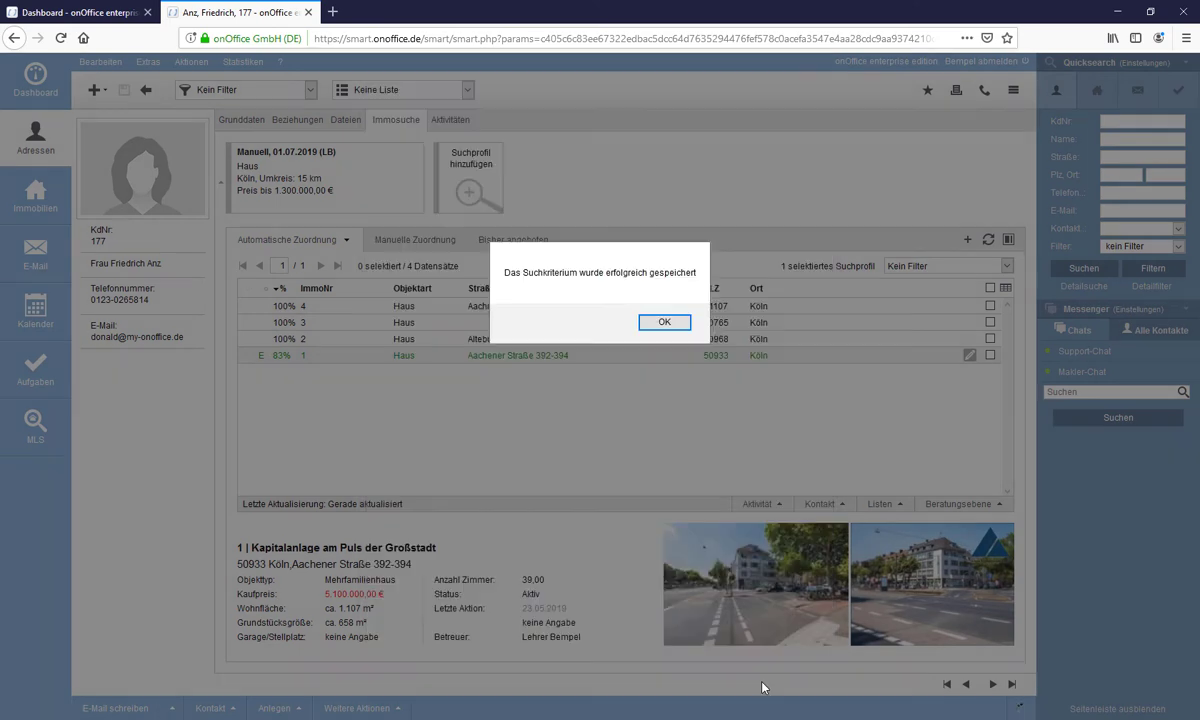
left_click(681, 325)
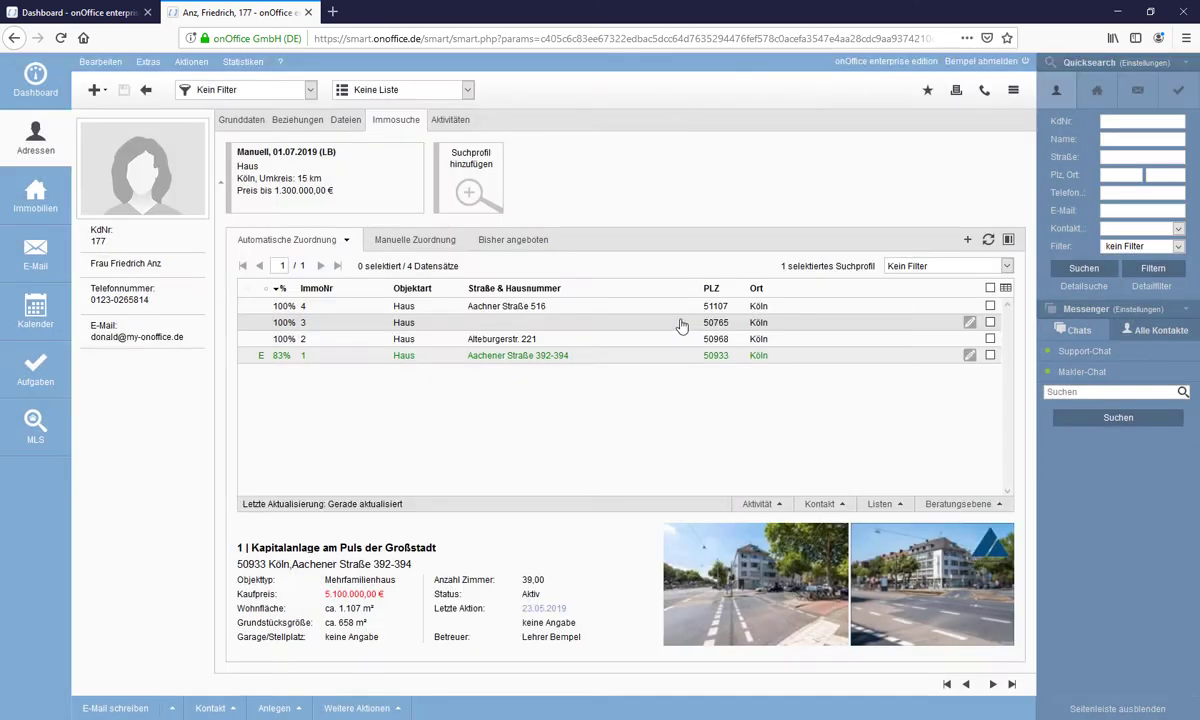
- Refresh the matches, leaving three 100% houses, and revisit Immosuche after checking Dateien
left_click(989, 240)
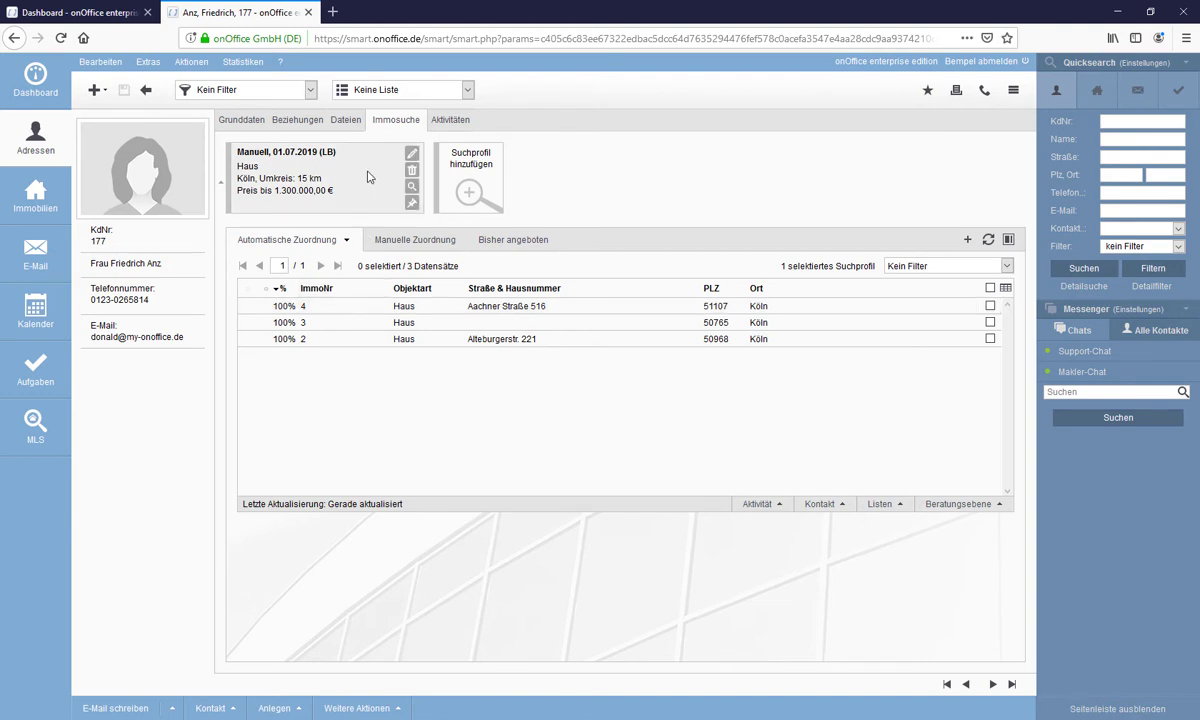
left_click(350, 126)
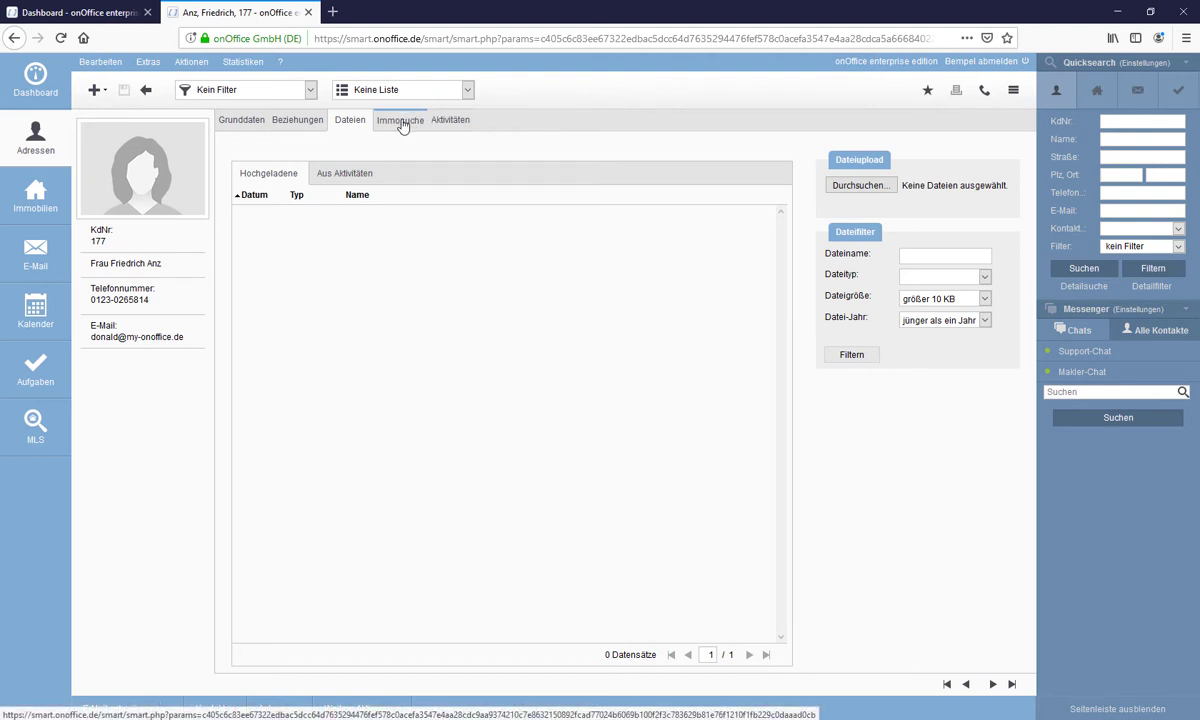
left_click(401, 122)
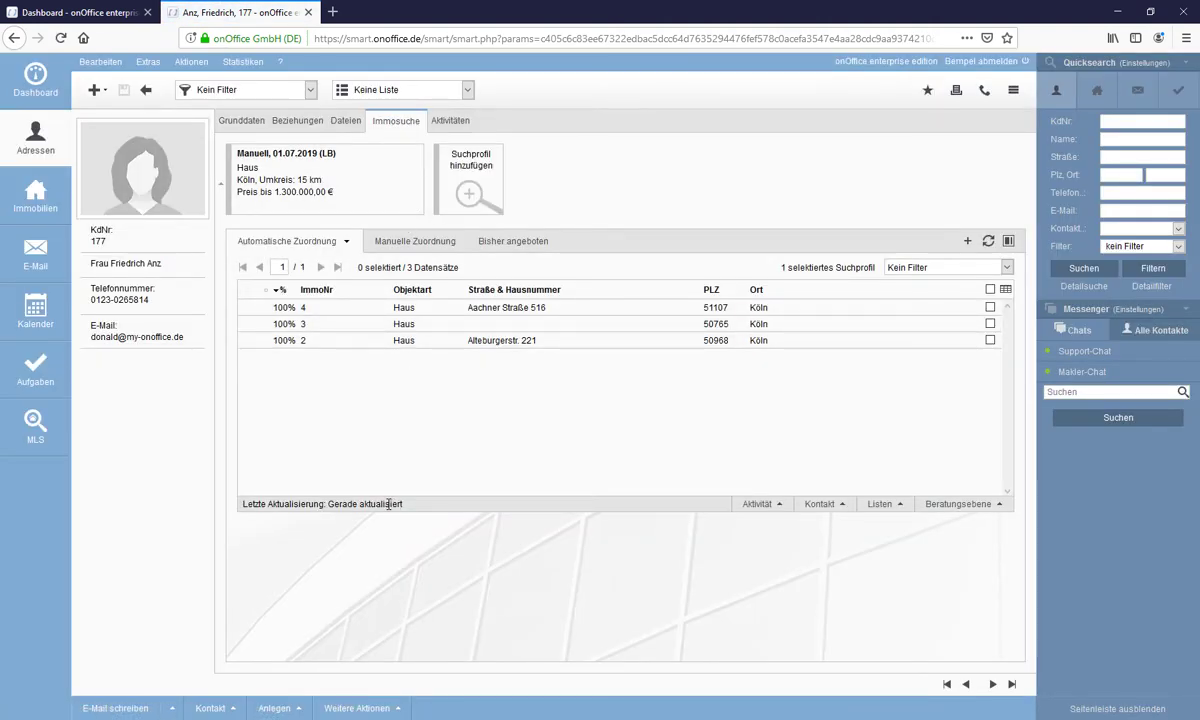
mouse_move(385, 504)
- Choose E-Mail schreiben from the Kontakt menu in the address footer
left_click(838, 508)
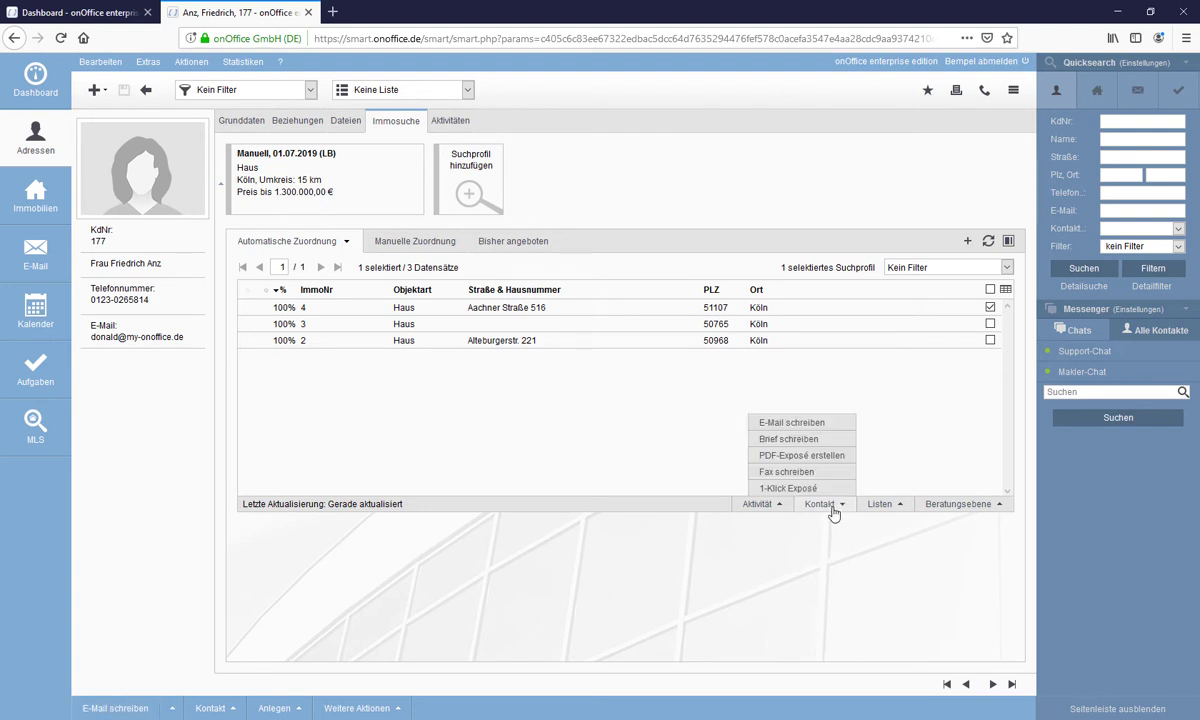
left_click(818, 426)
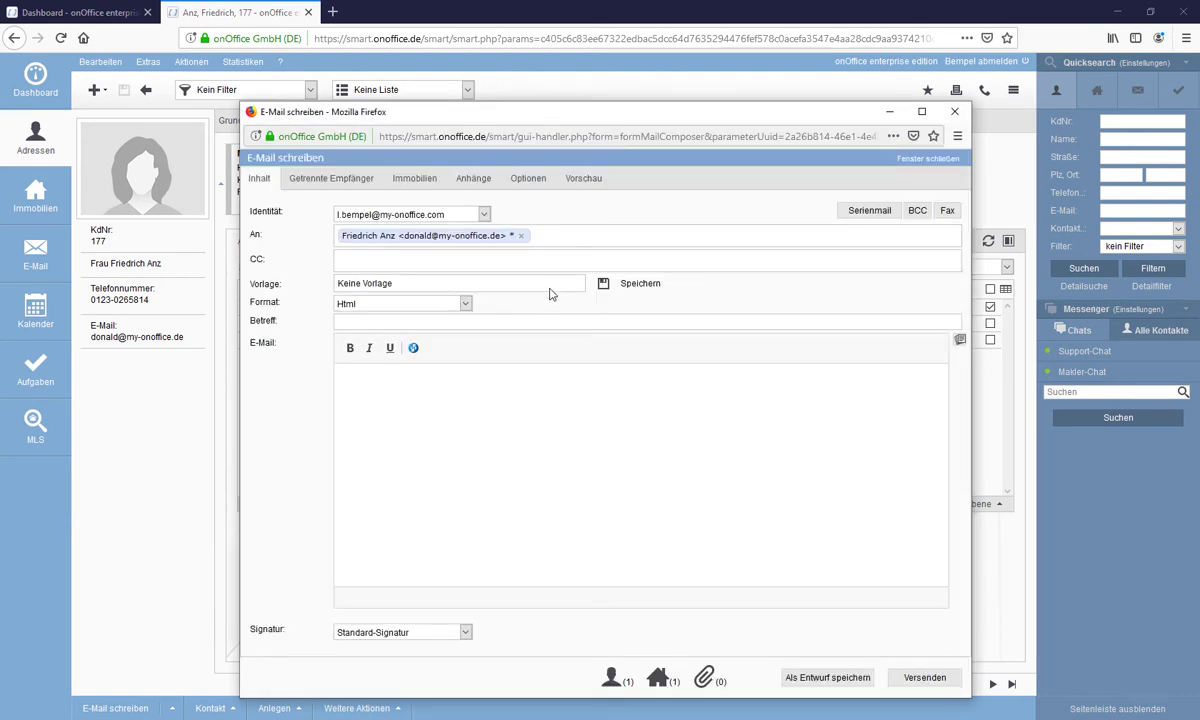
- Send the offer e-mail using the Angebot eine Immobilie template with Exposé Alba attached
left_click(549, 284)
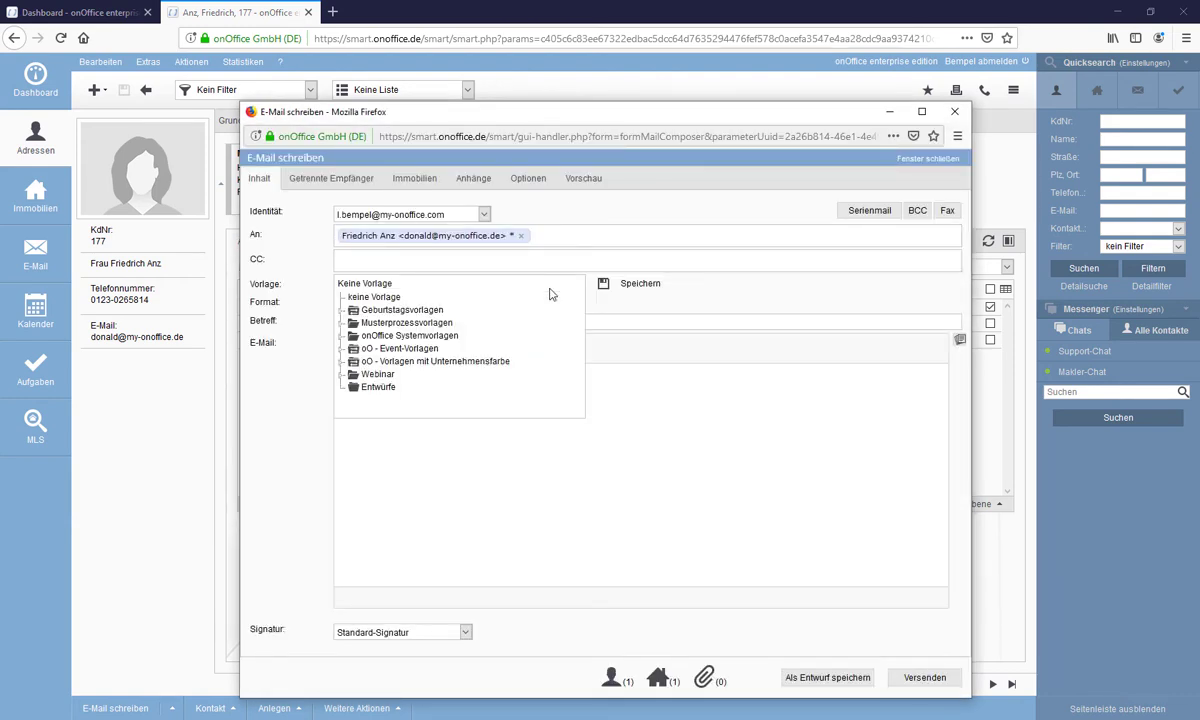
left_click(428, 366)
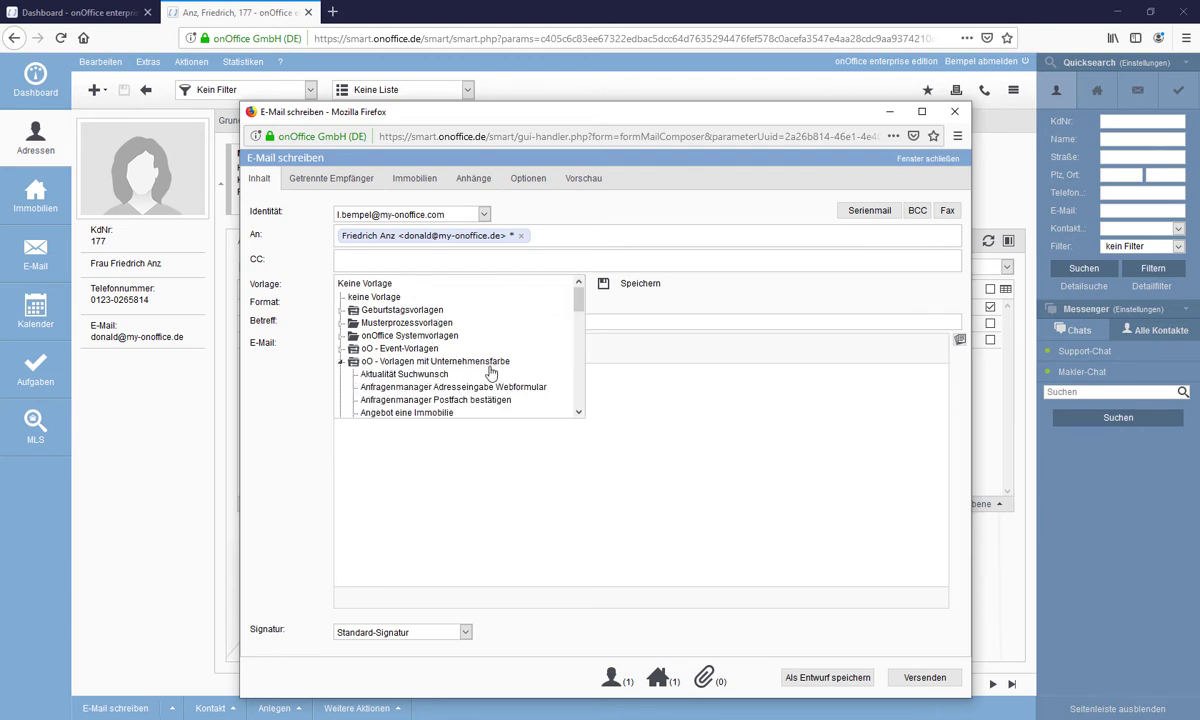
scroll(456, 350, "down", 1)
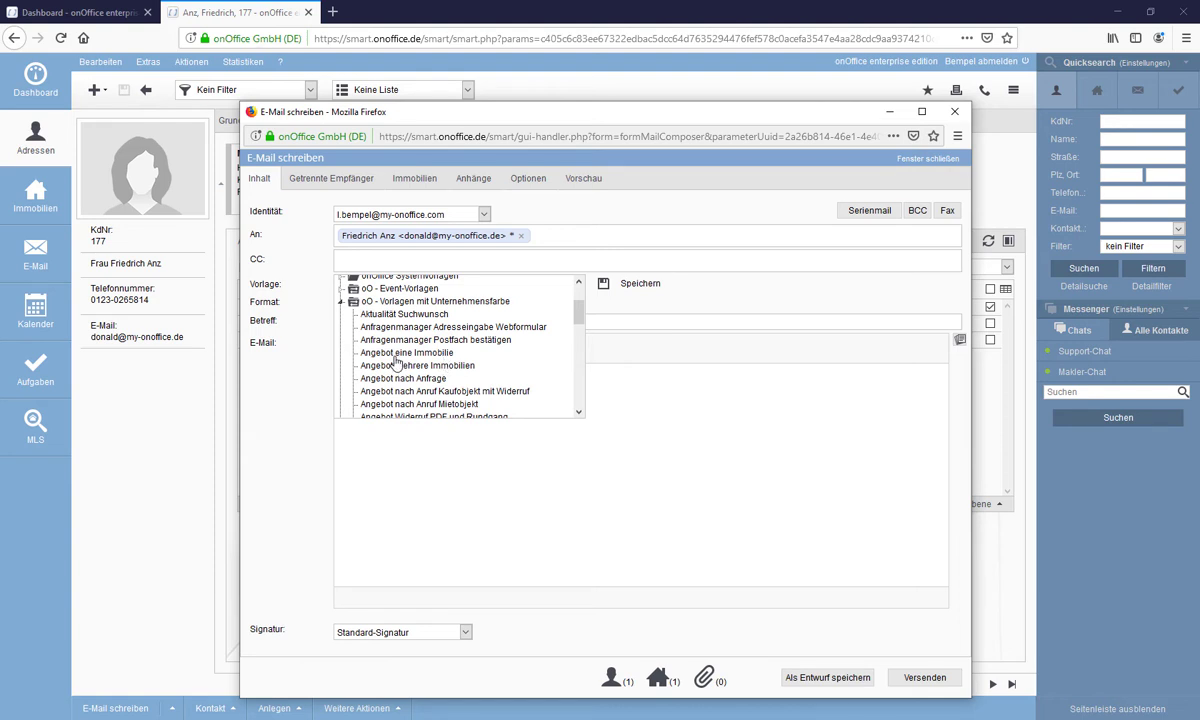
left_click(397, 353)
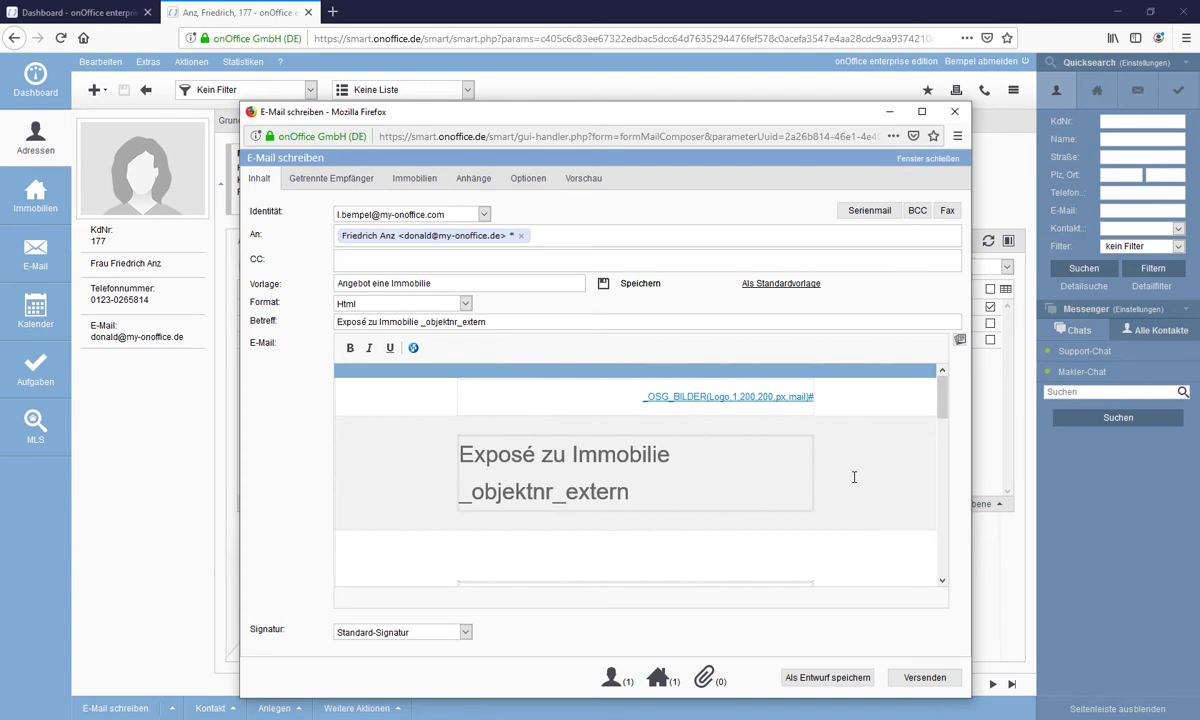
left_click(405, 283)
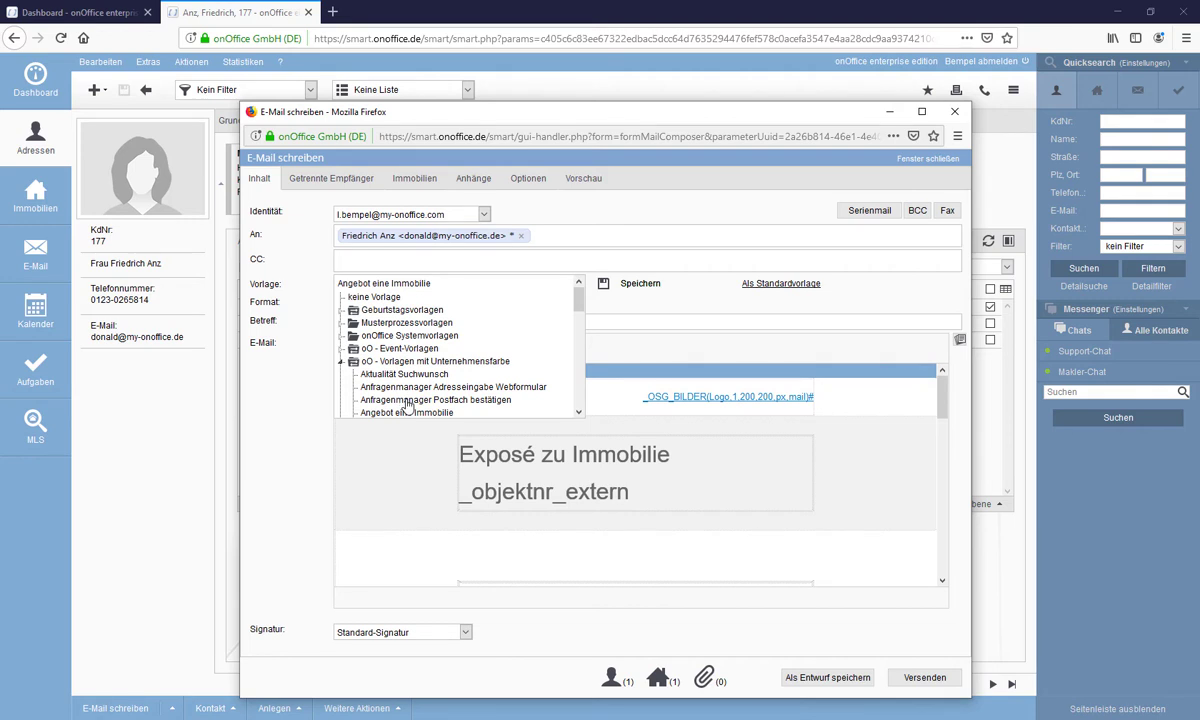
scroll(408, 403, "down", 1)
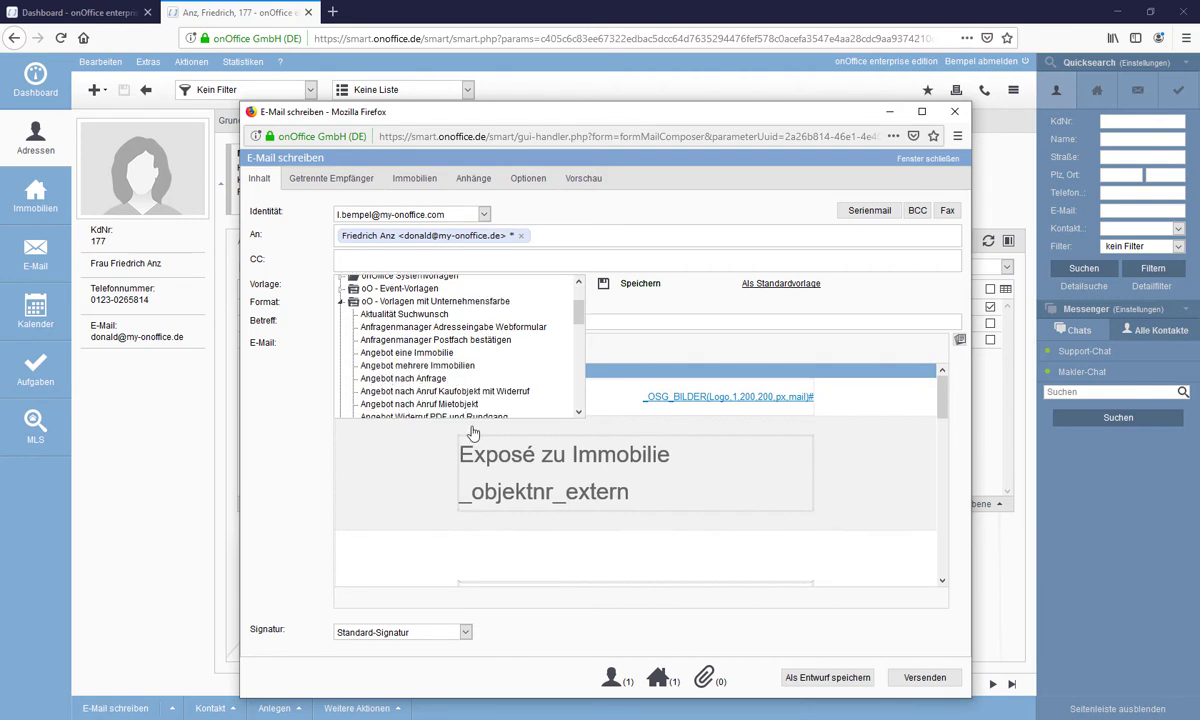
left_click(570, 224)
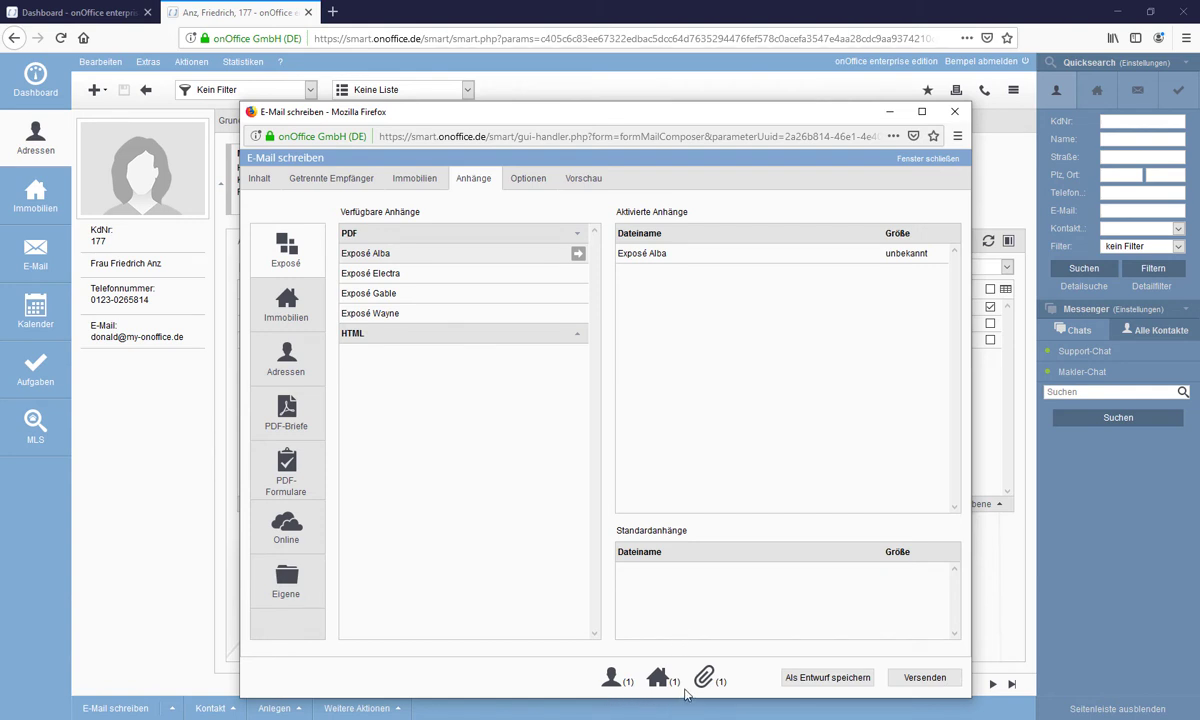
left_click(927, 680)
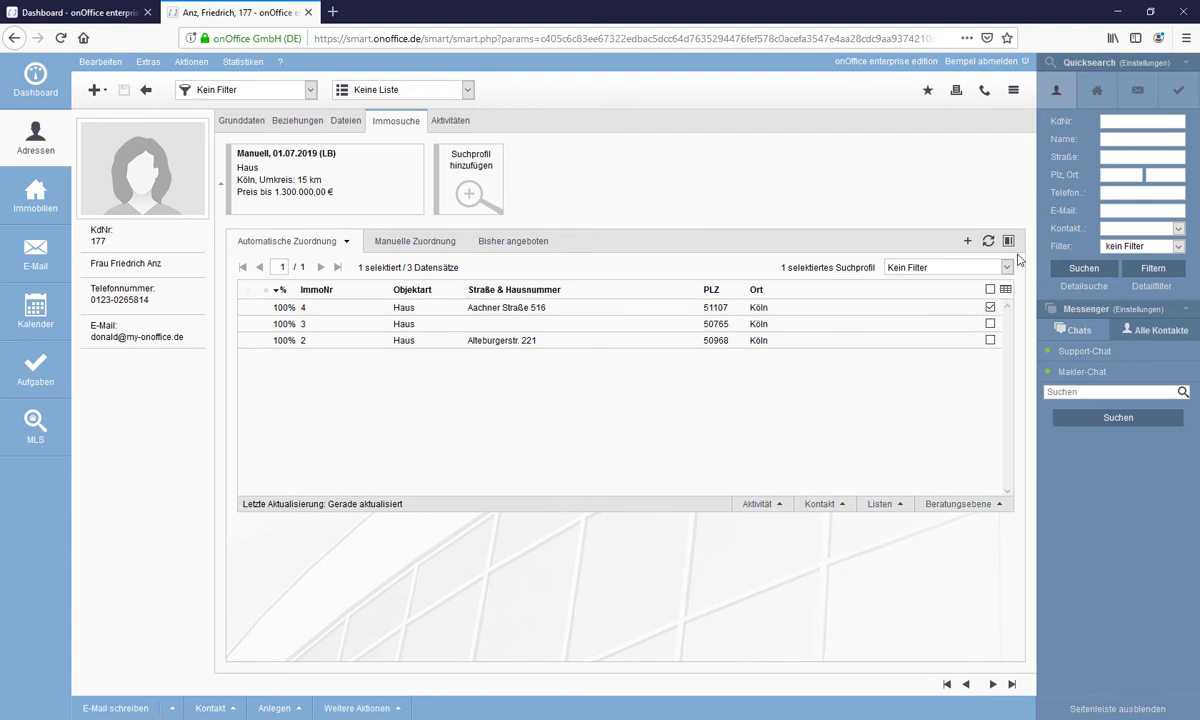
- Refresh the matches and list the already-offered properties 1 and 4, both at level E
left_click(989, 242)
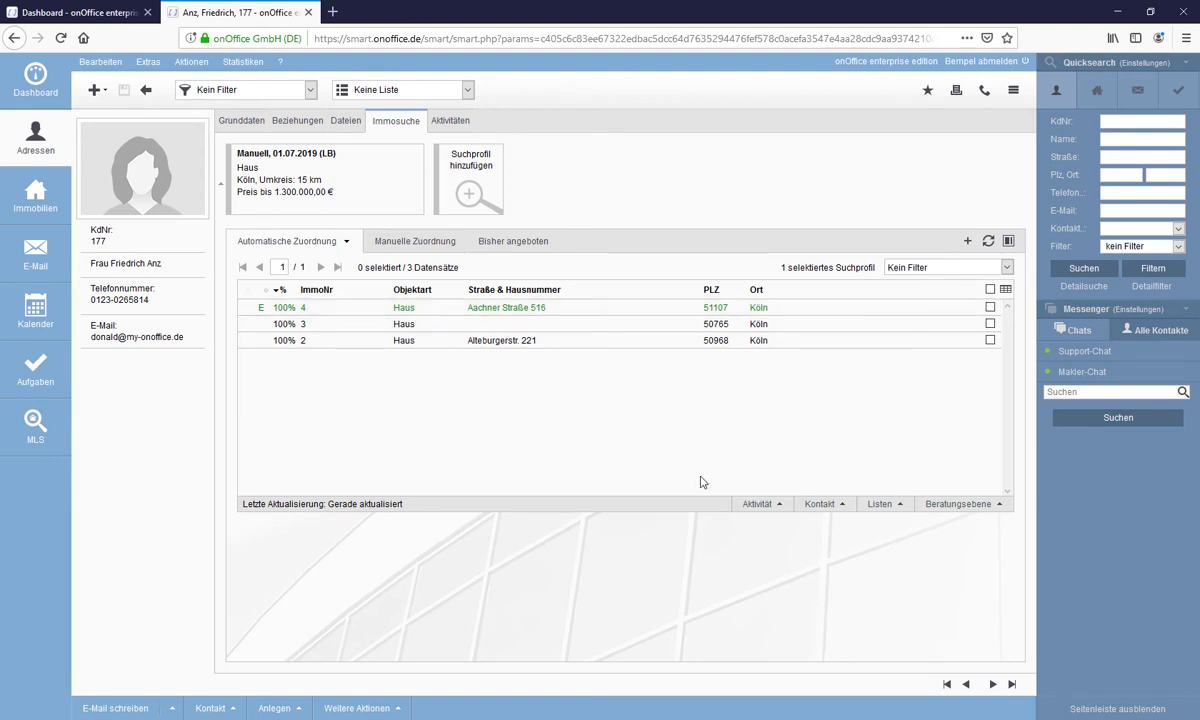
left_click(999, 505)
left_click(520, 243)
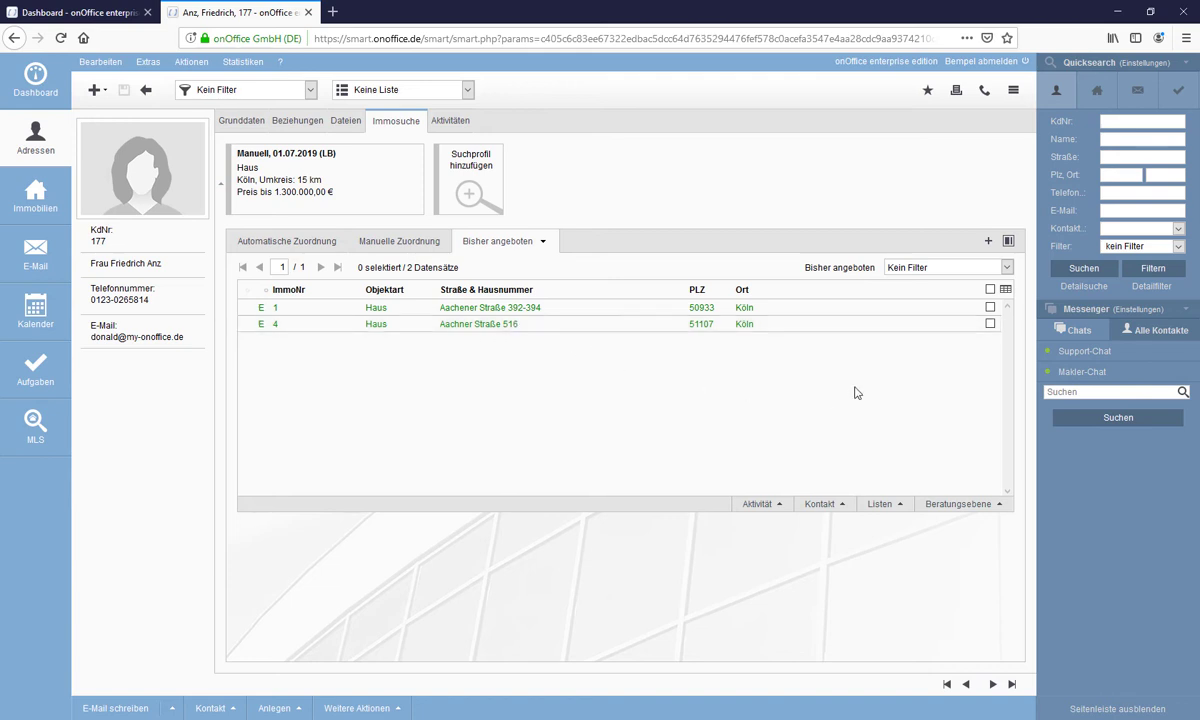
- Mark property 4 as level G Absage, then return to the automatic Köln matches
left_click(990, 324)
left_click(980, 506)
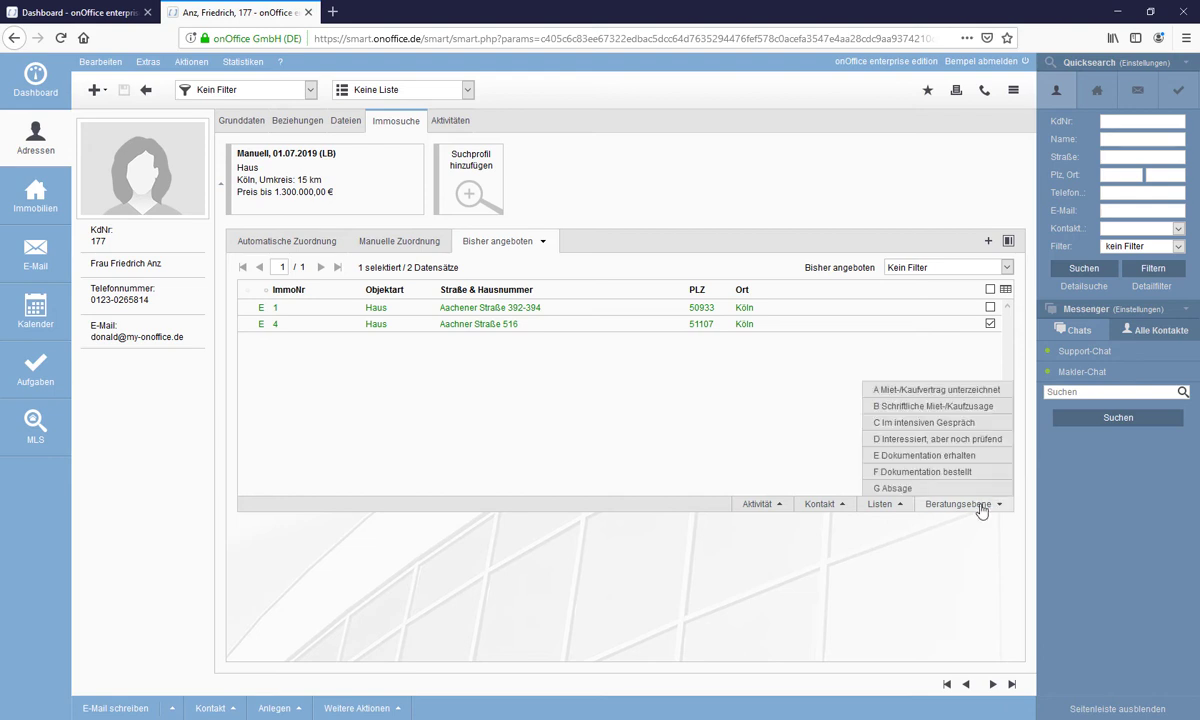
left_click(885, 468)
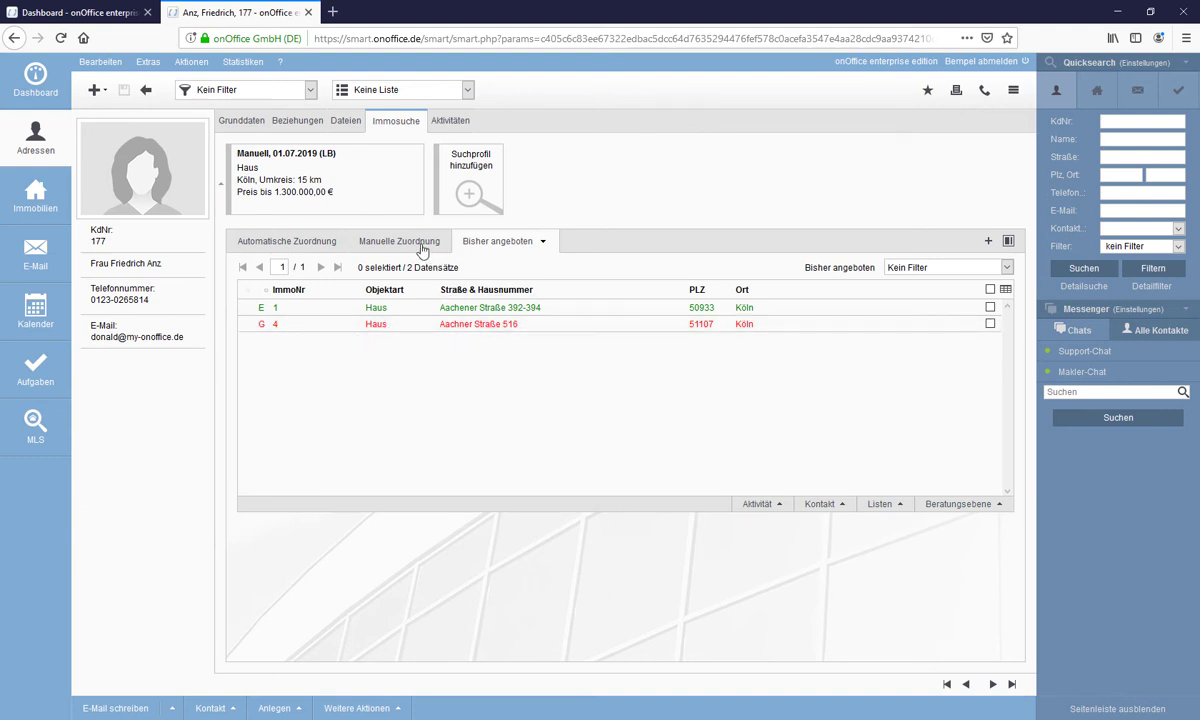
left_click(281, 239)
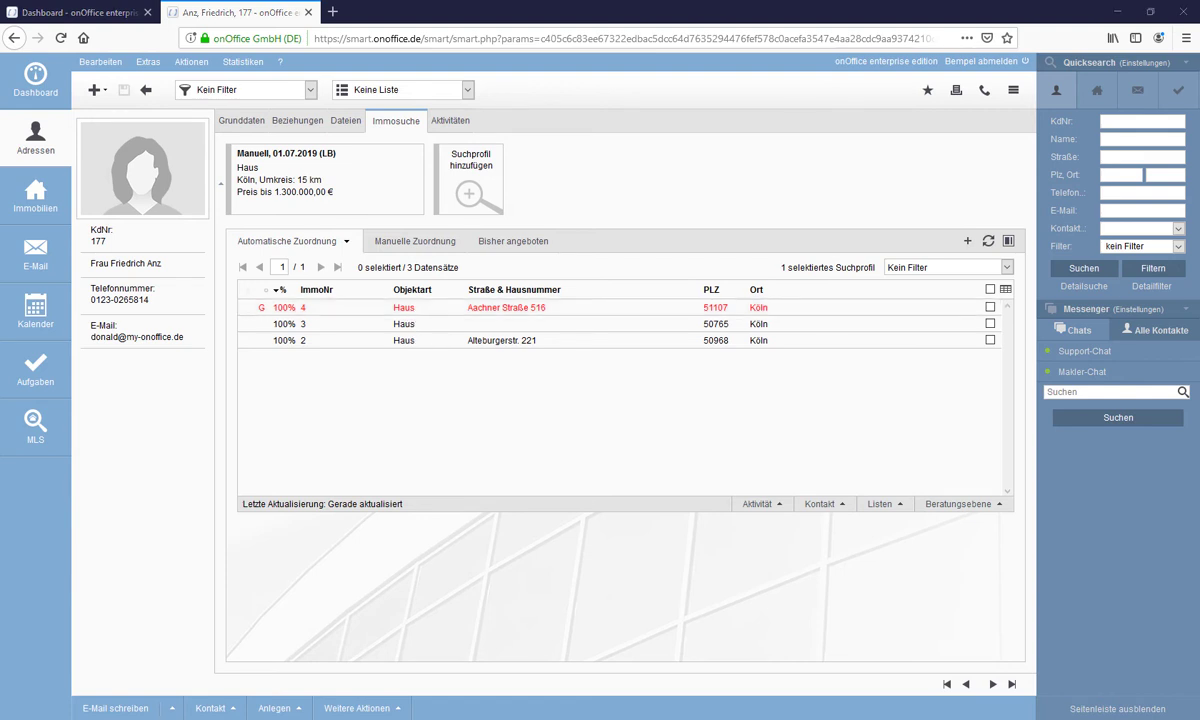
mouse_move(340, 208)
mouse_move(387, 214)
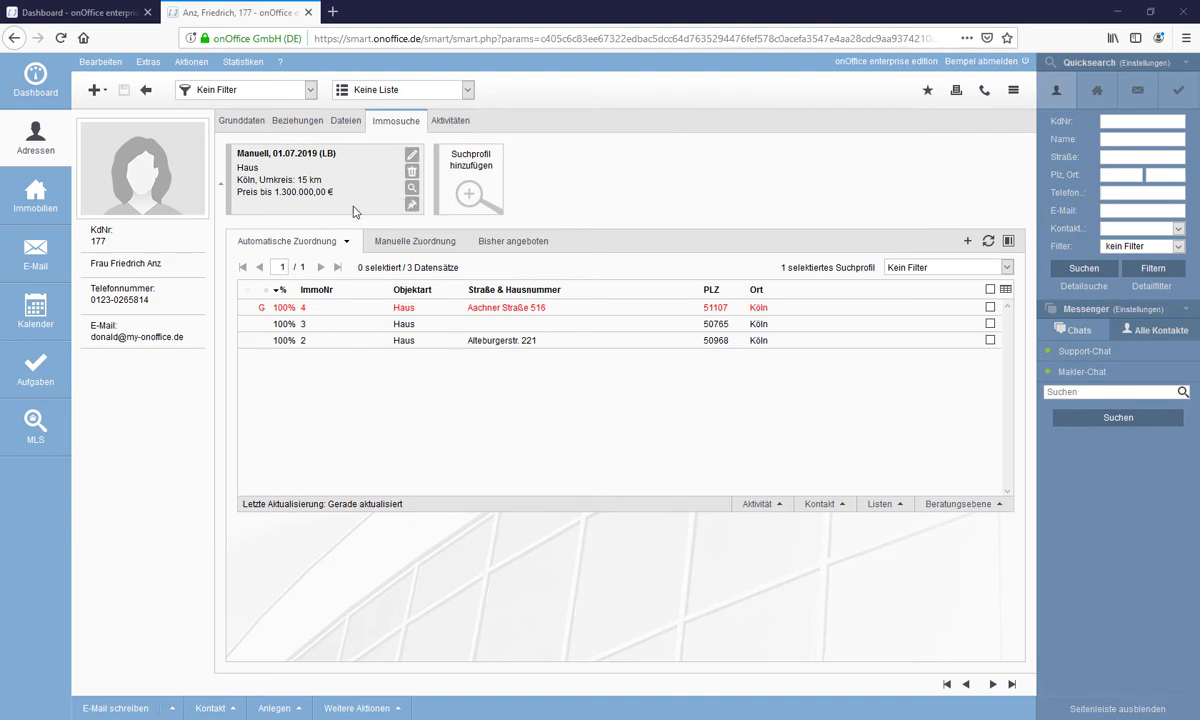
- Duplicate the Köln search profile, change its location to Aachen, and save it
left_click(412, 162)
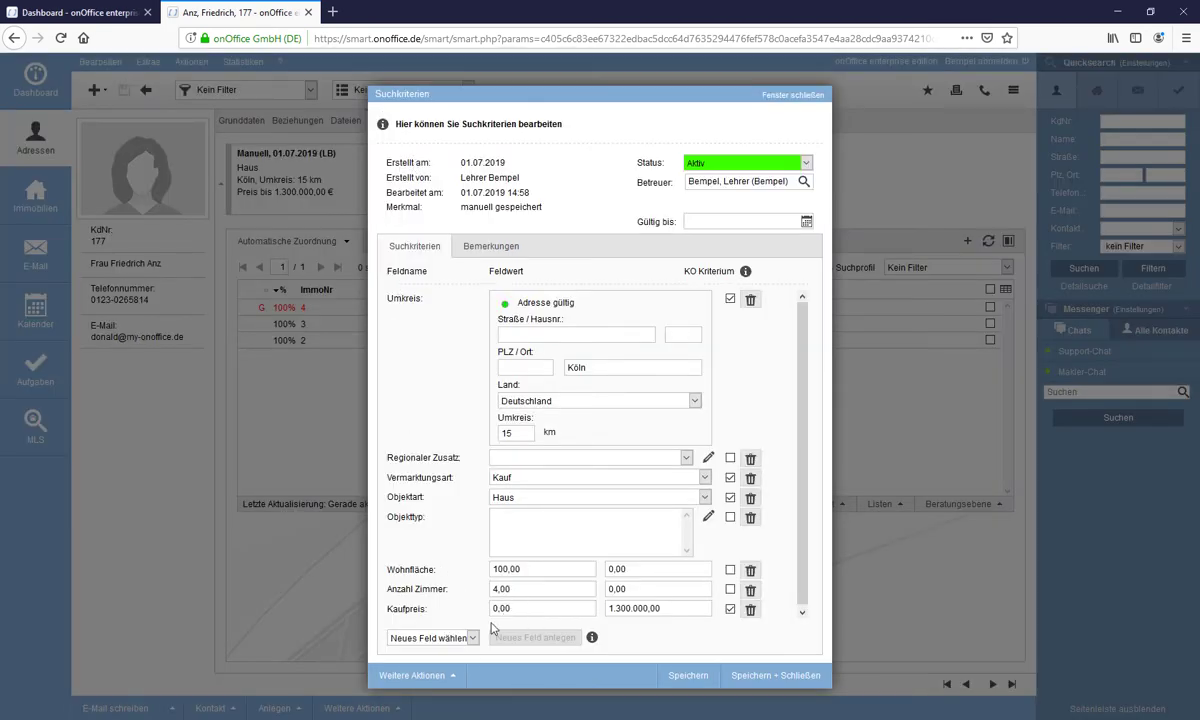
left_click(453, 678)
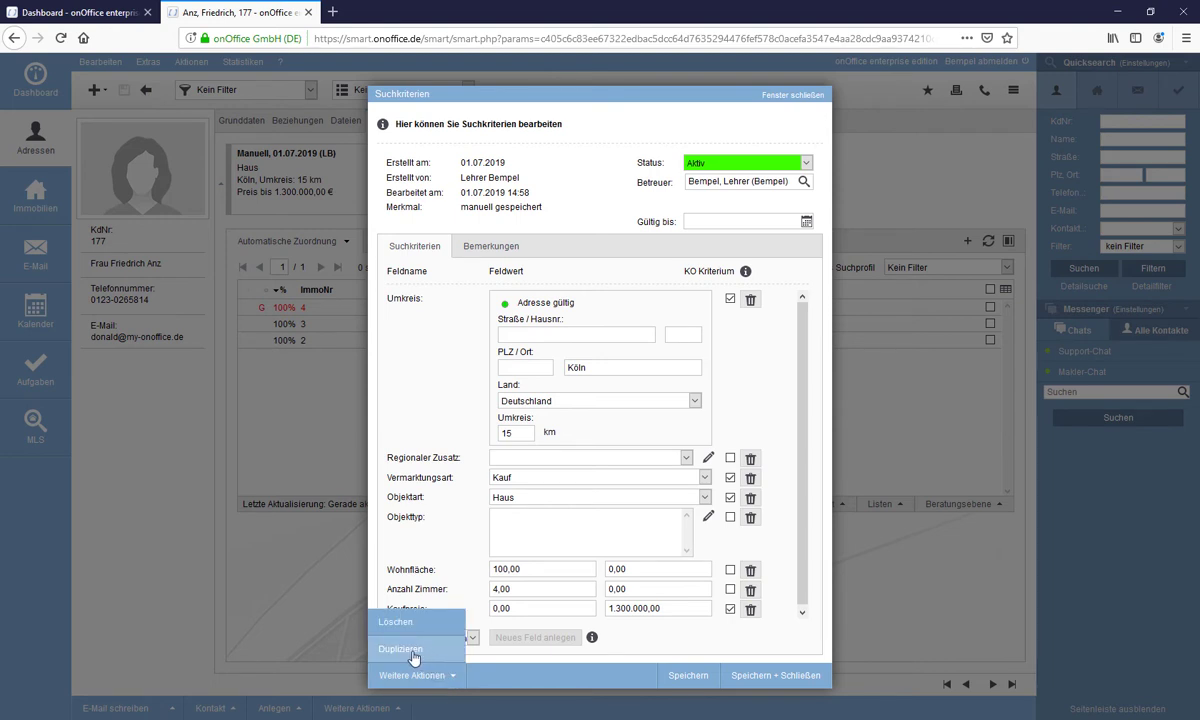
left_click(411, 652)
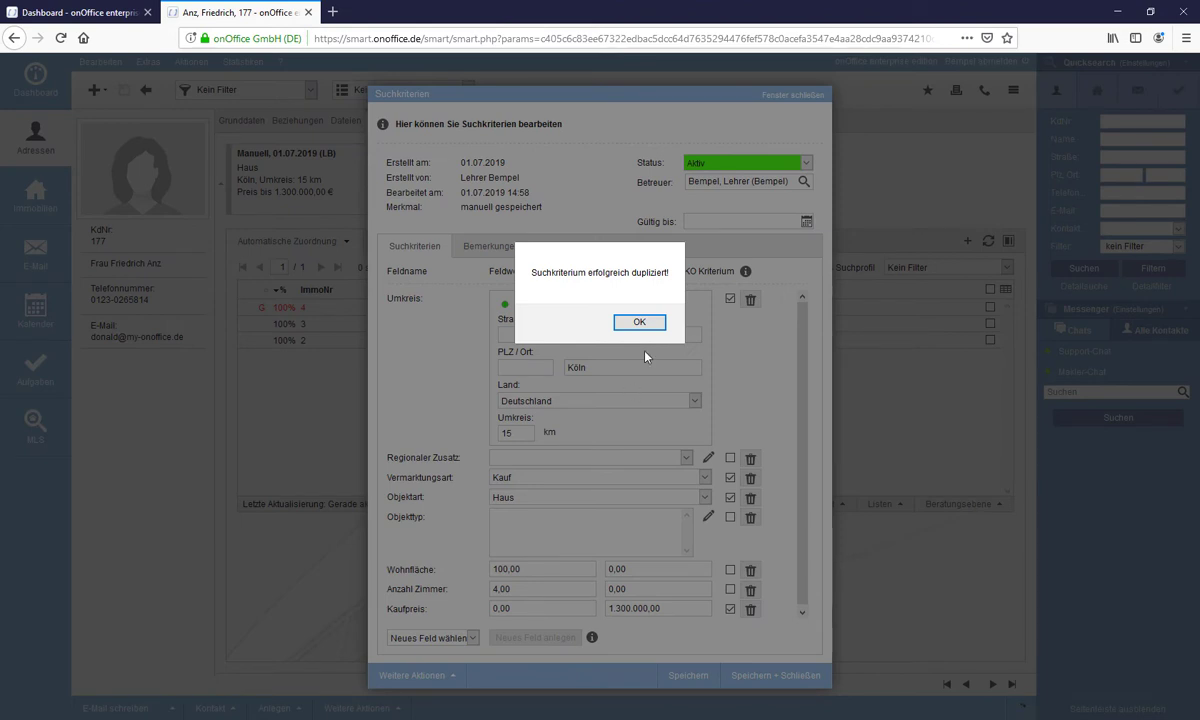
left_click(642, 324)
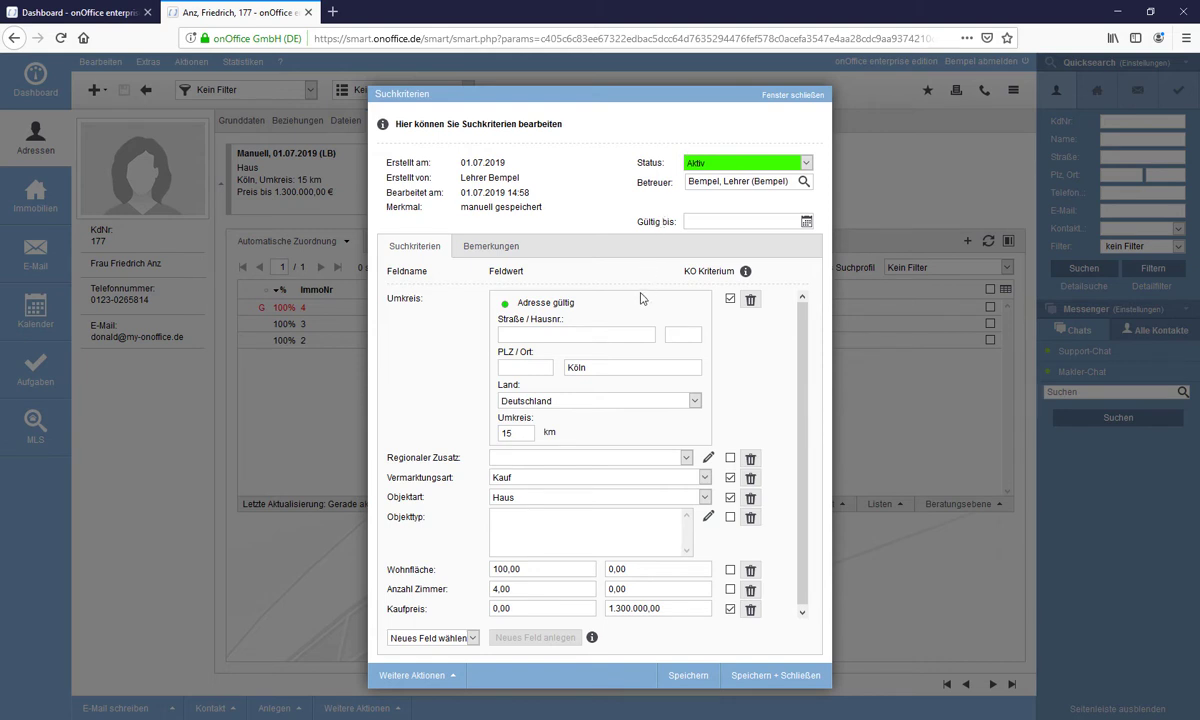
left_click_drag(597, 367, 563, 371)
type("Be")
left_click(753, 676)
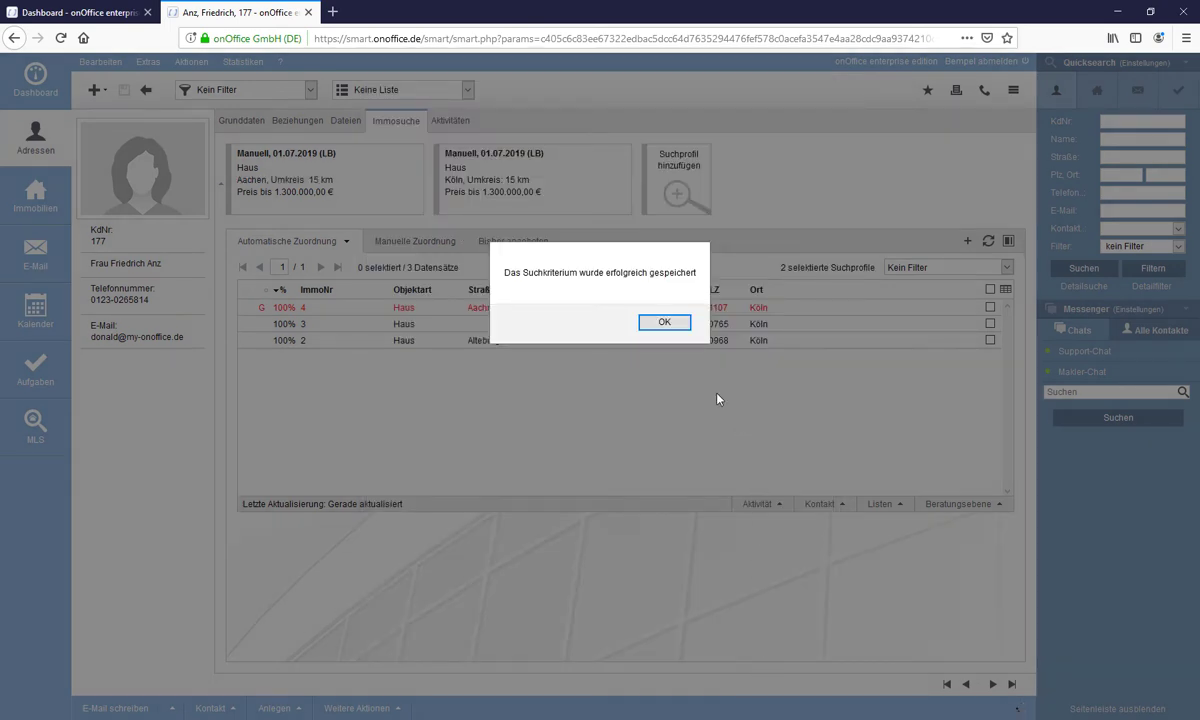
- Refresh the matches to list five houses, adding JW453 and AF437 in Aachen
left_click(678, 324)
mouse_move(548, 193)
mouse_move(323, 182)
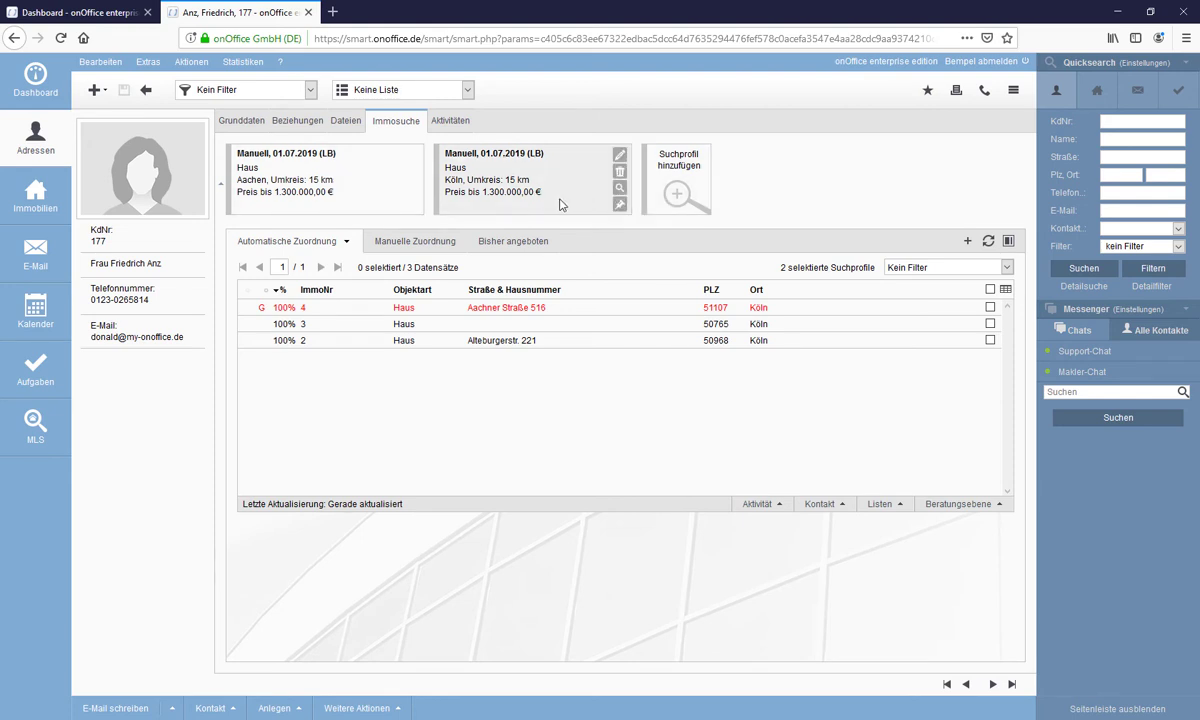
mouse_move(402, 182)
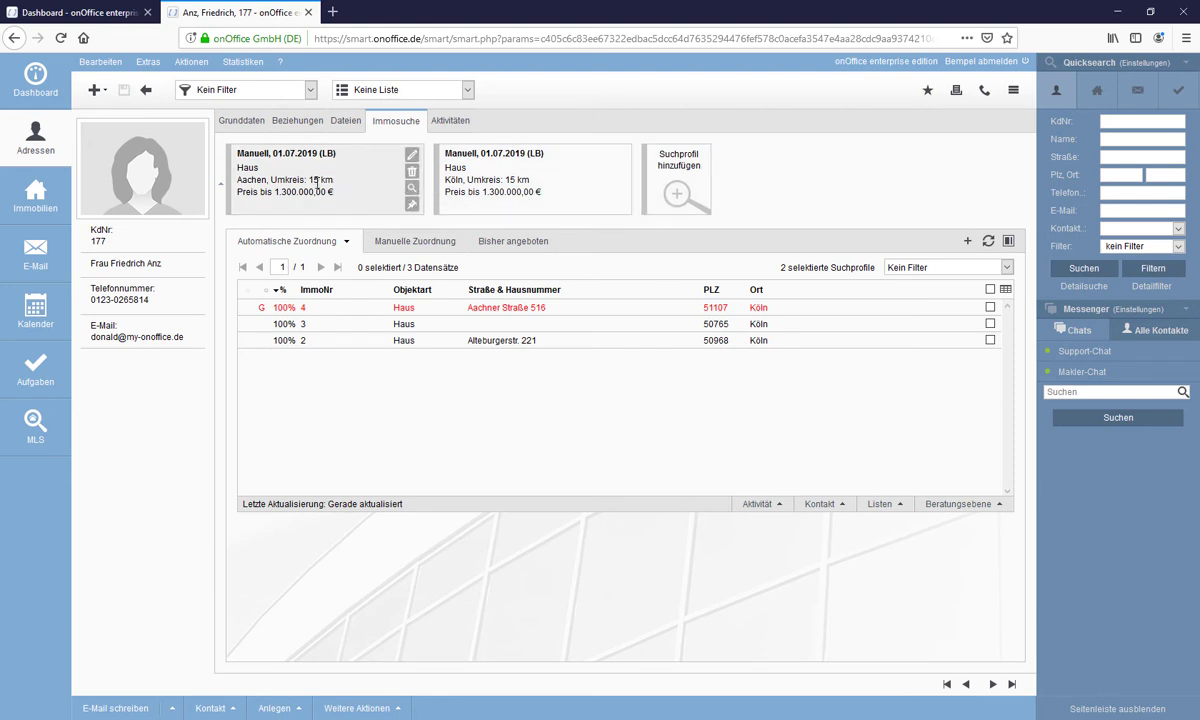
left_click(989, 242)
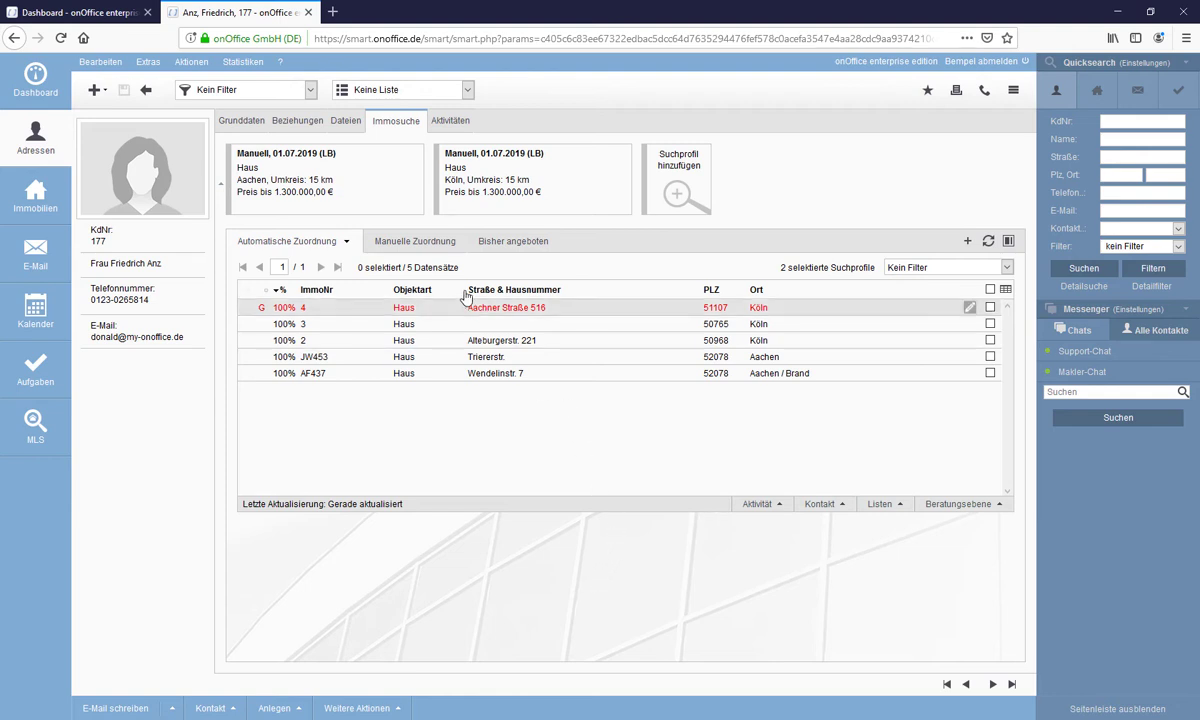
mouse_move(413, 210)
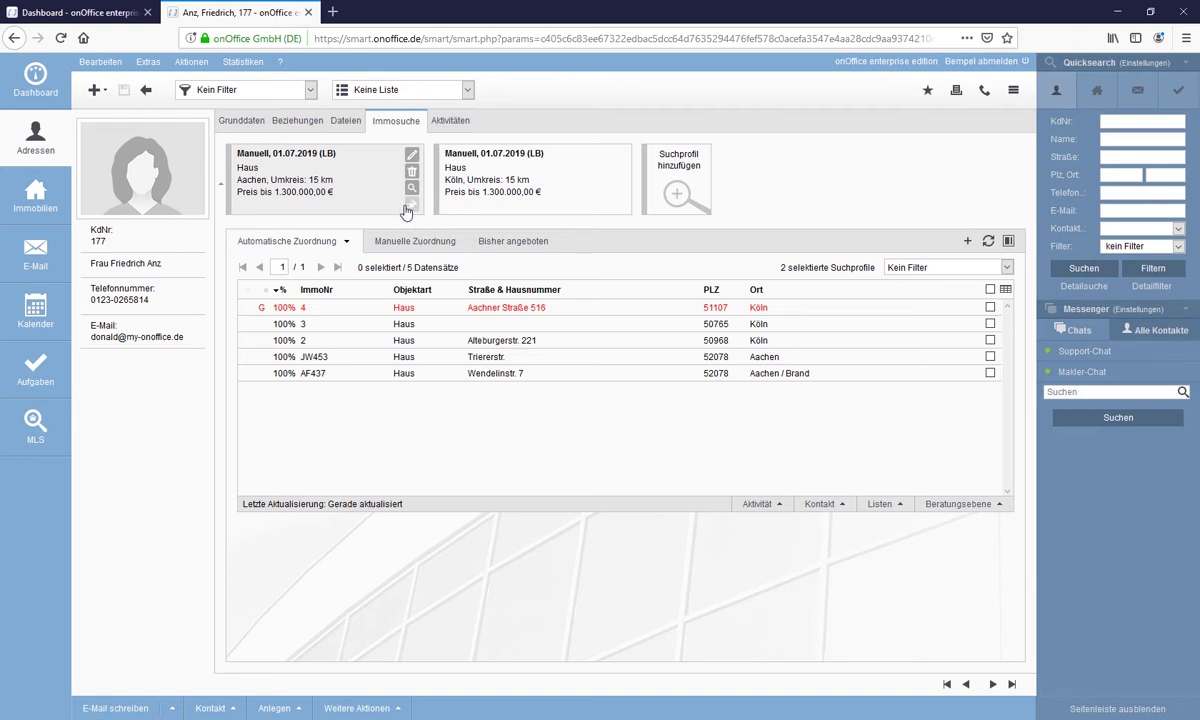
- Filter the matches to the Aachen profile, then the Köln profile, clearing each filter again
left_click(411, 207)
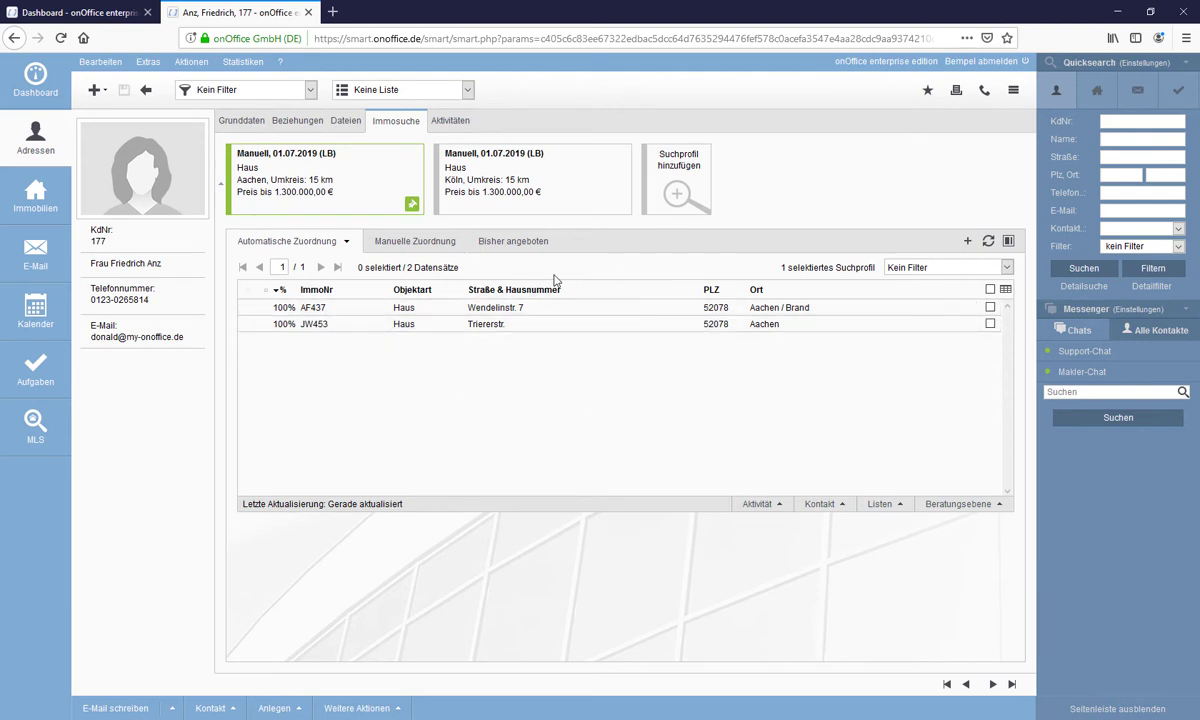
mouse_move(382, 162)
left_click(413, 207)
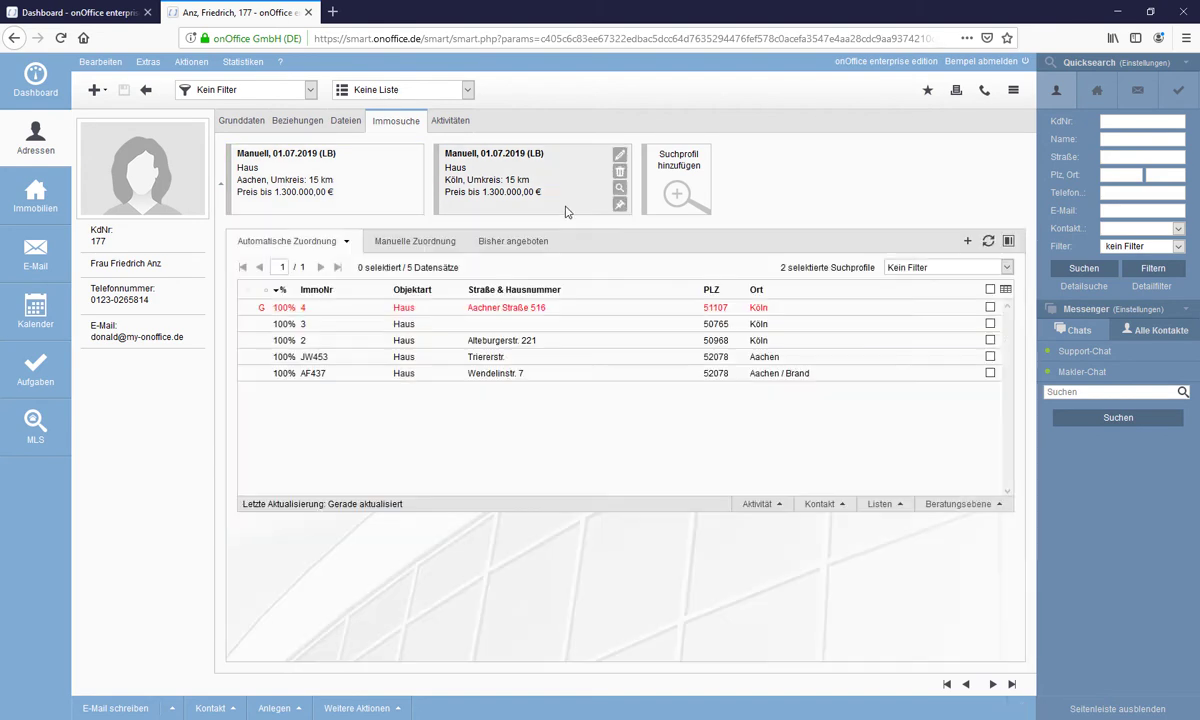
left_click(618, 206)
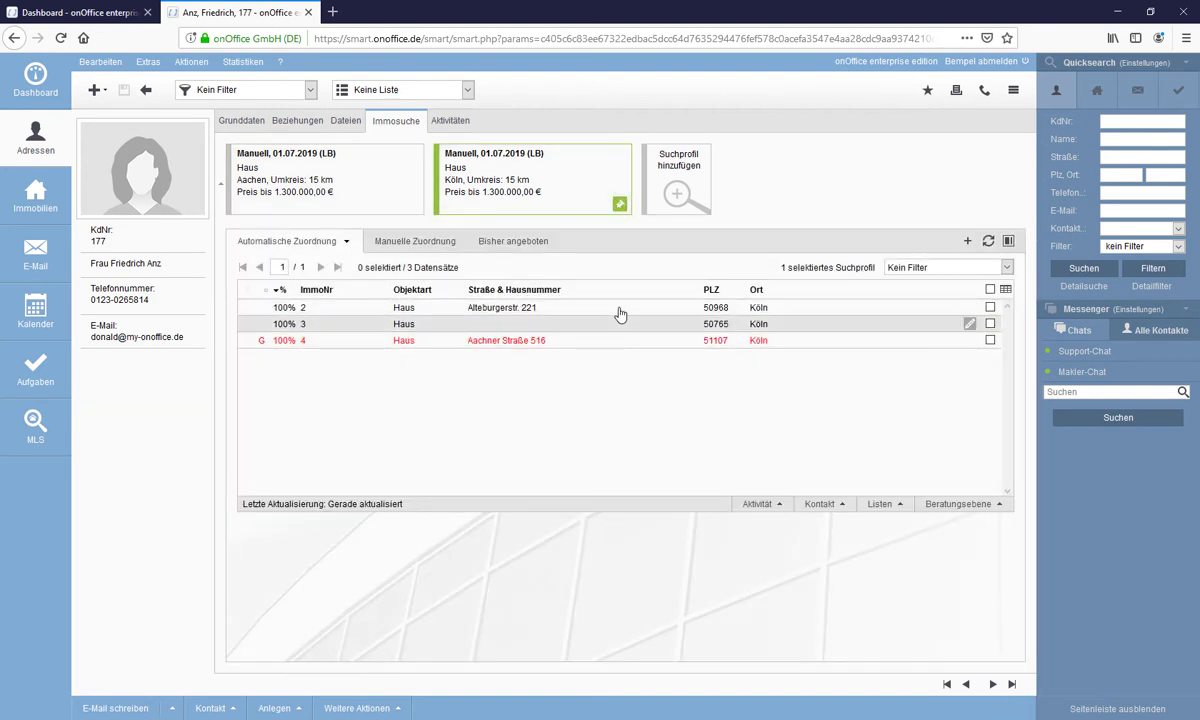
left_click(620, 206)
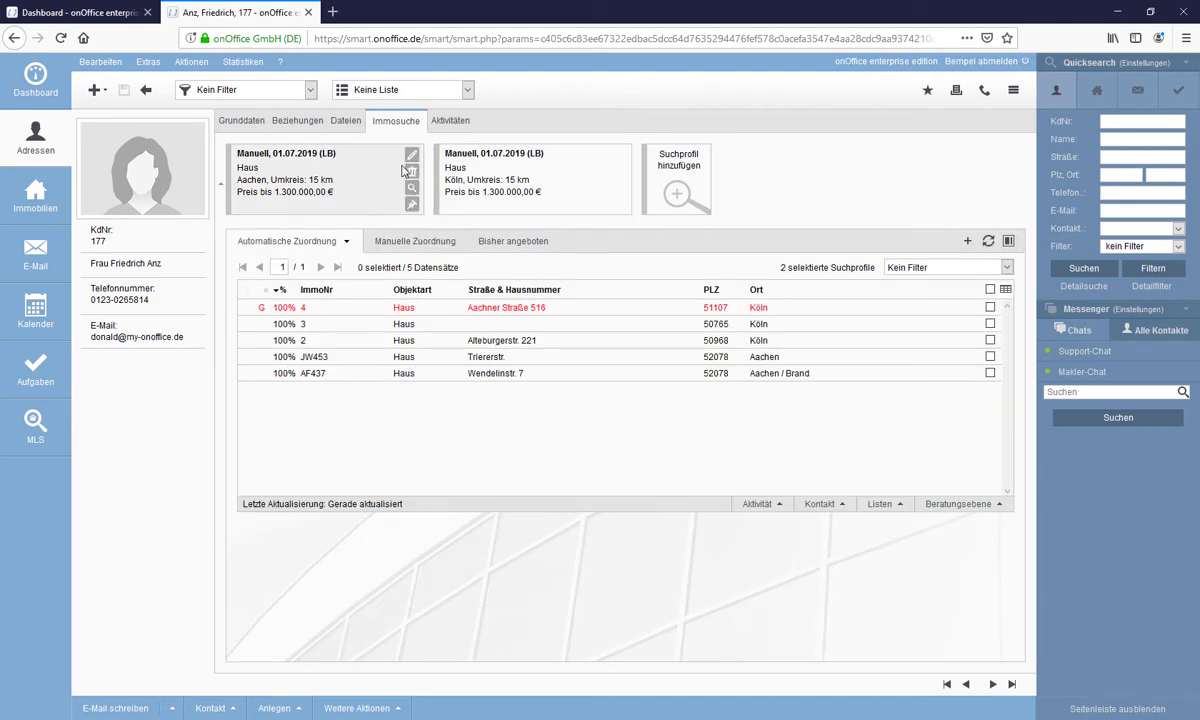
mouse_move(388, 190)
- Edit the Aachen profile to require at least 145 m² living area and 5 rooms
left_click(412, 158)
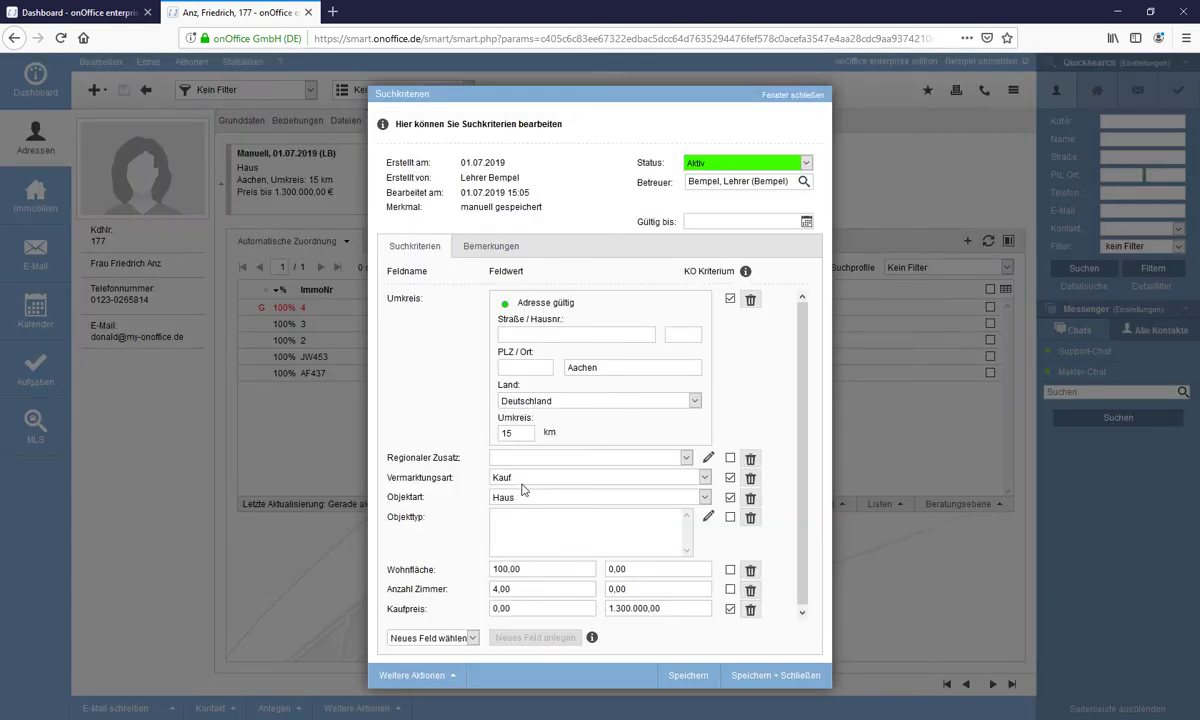
left_click_drag(538, 568, 423, 565)
type("145")
left_click_drag(543, 593, 460, 589)
type("5")
scroll(536, 598, "down", 1)
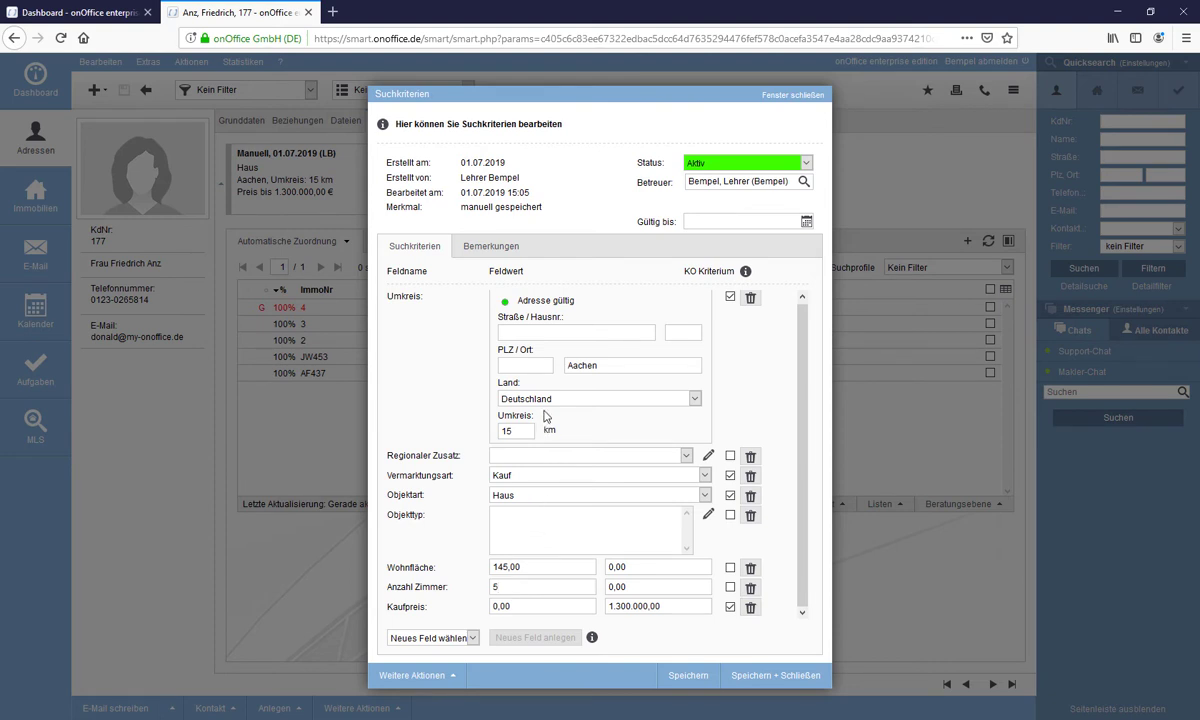
- Switch the profile to Miete with max cold rent 1.900 and clear the purchase-price criterion
left_click(545, 480)
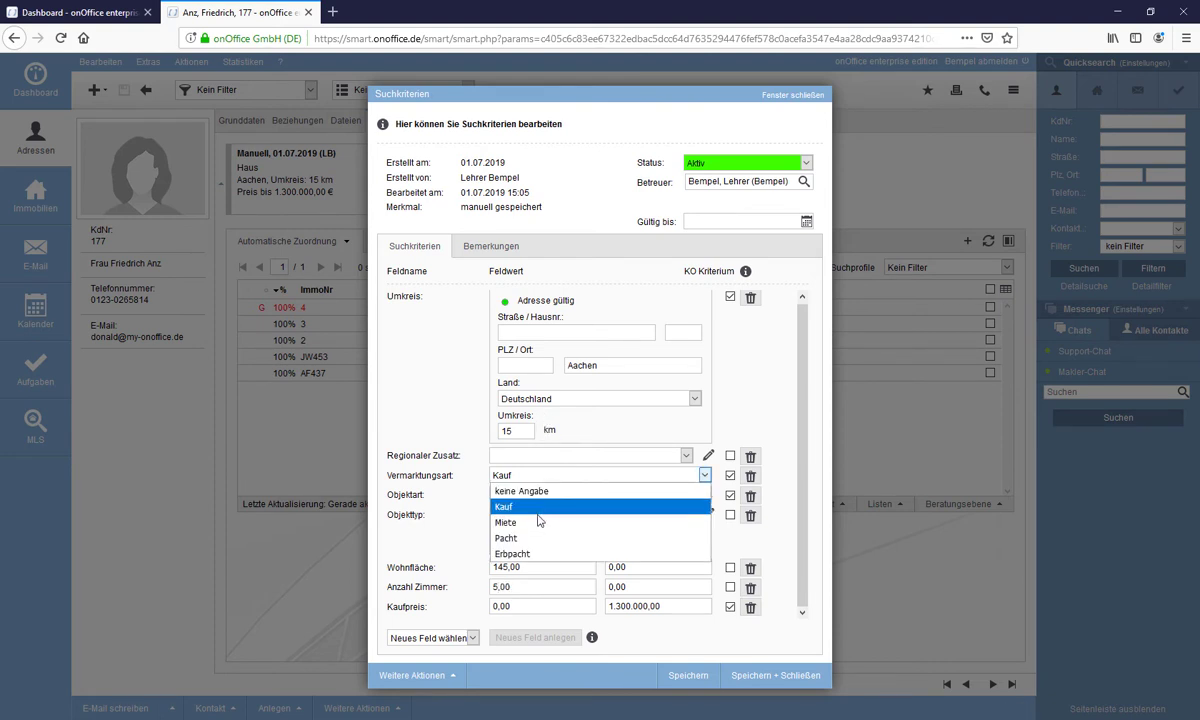
left_click(538, 523)
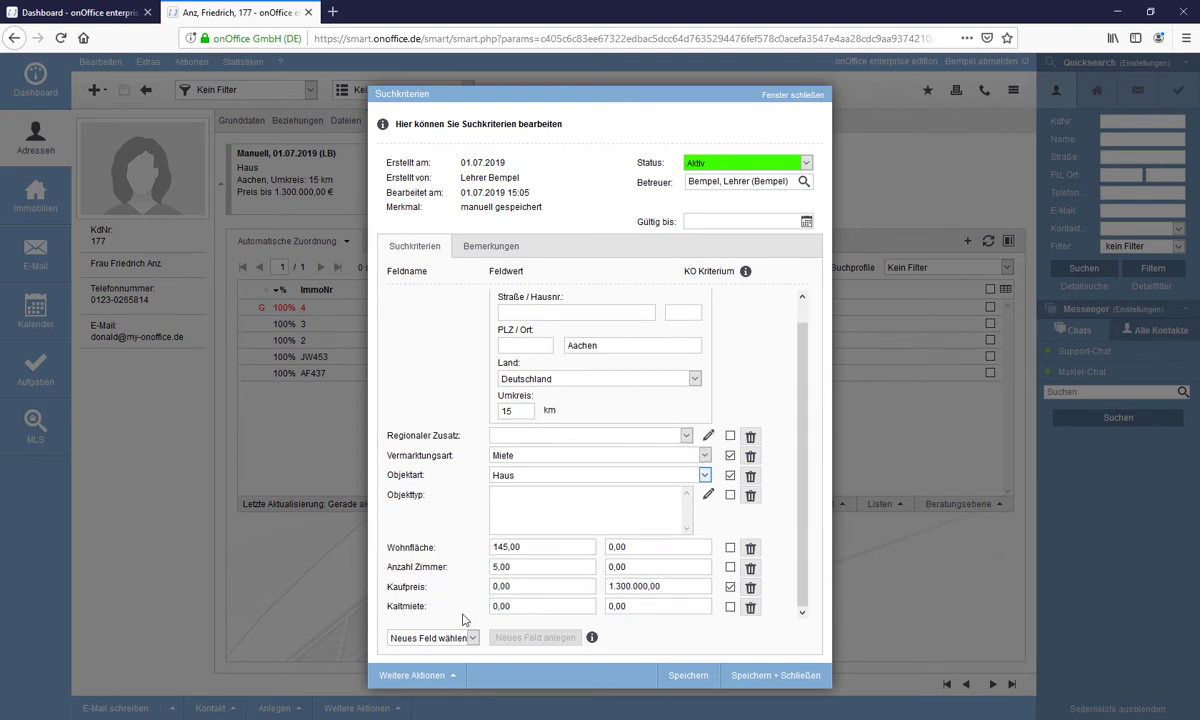
left_click(604, 606)
type("1.901")
left_click(661, 586)
type("0")
left_click(730, 587)
- Add the Anzahl Balkone and Anzahl Schlafzimmer criteria fields to the profile
left_click(473, 639)
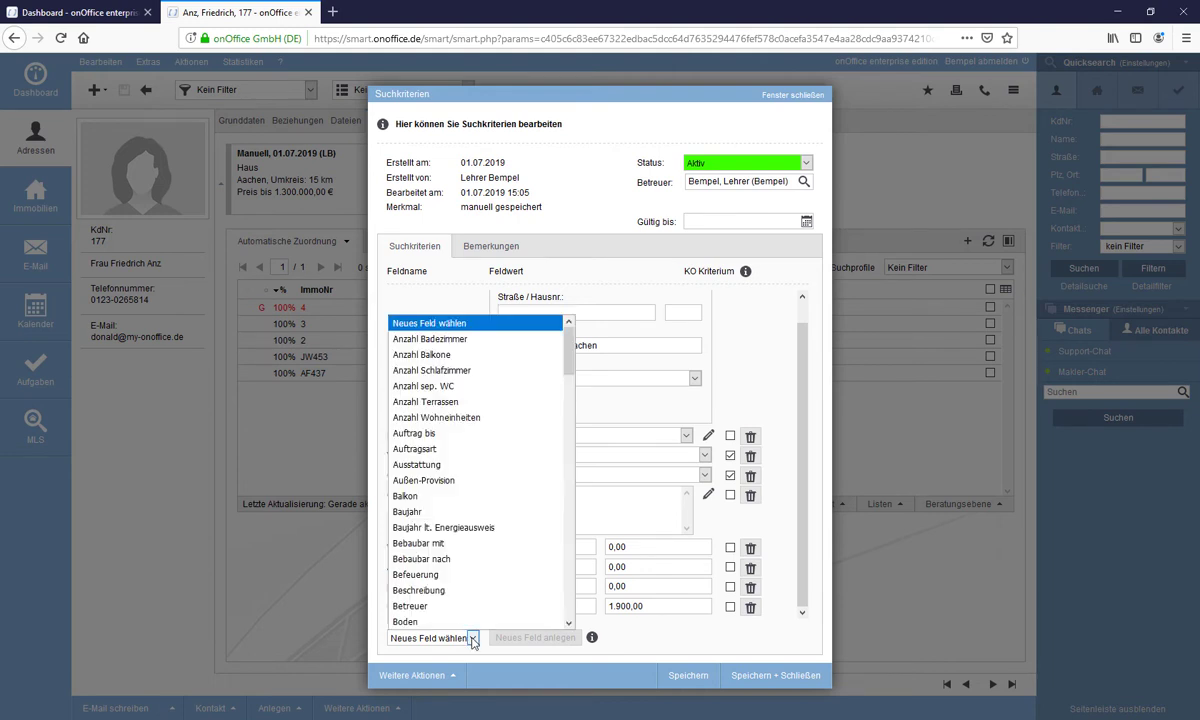
left_click(473, 639)
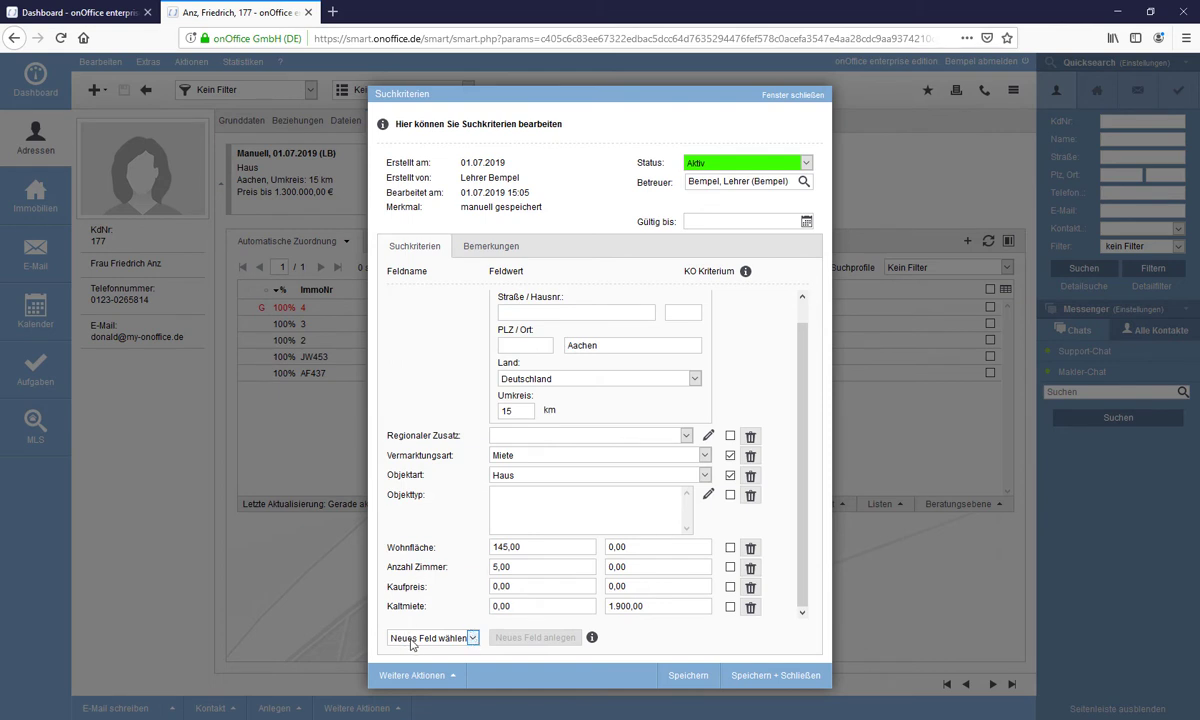
left_click(473, 639)
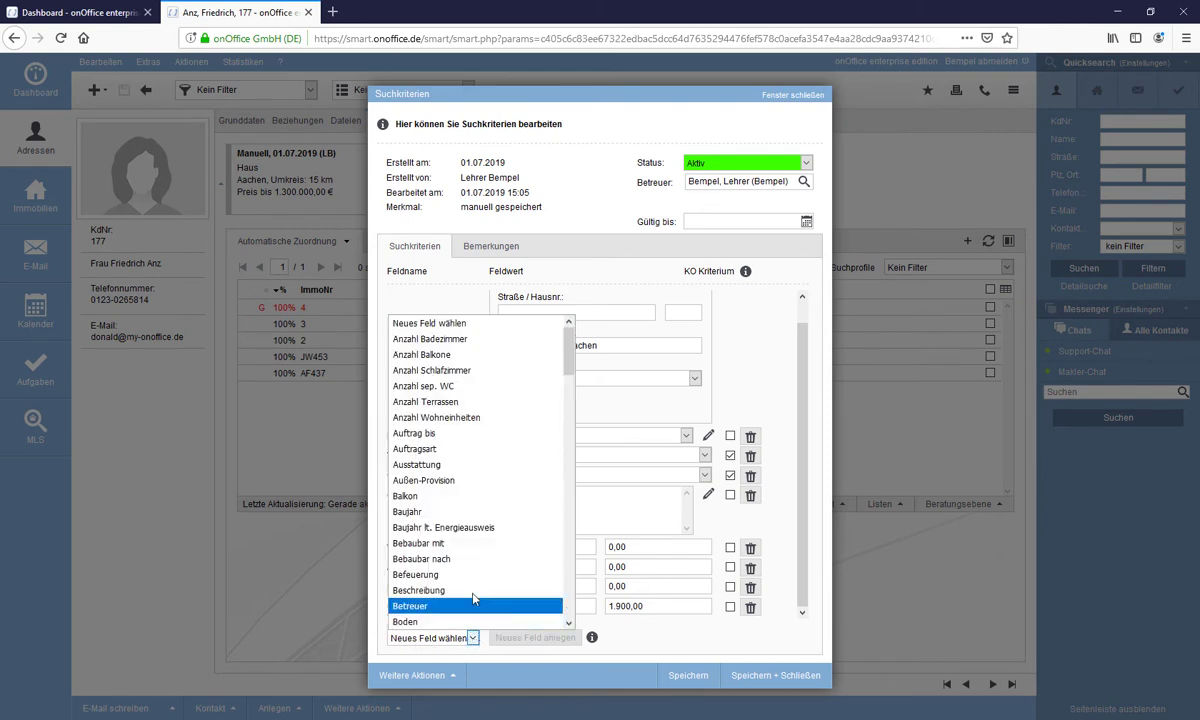
left_click(452, 356)
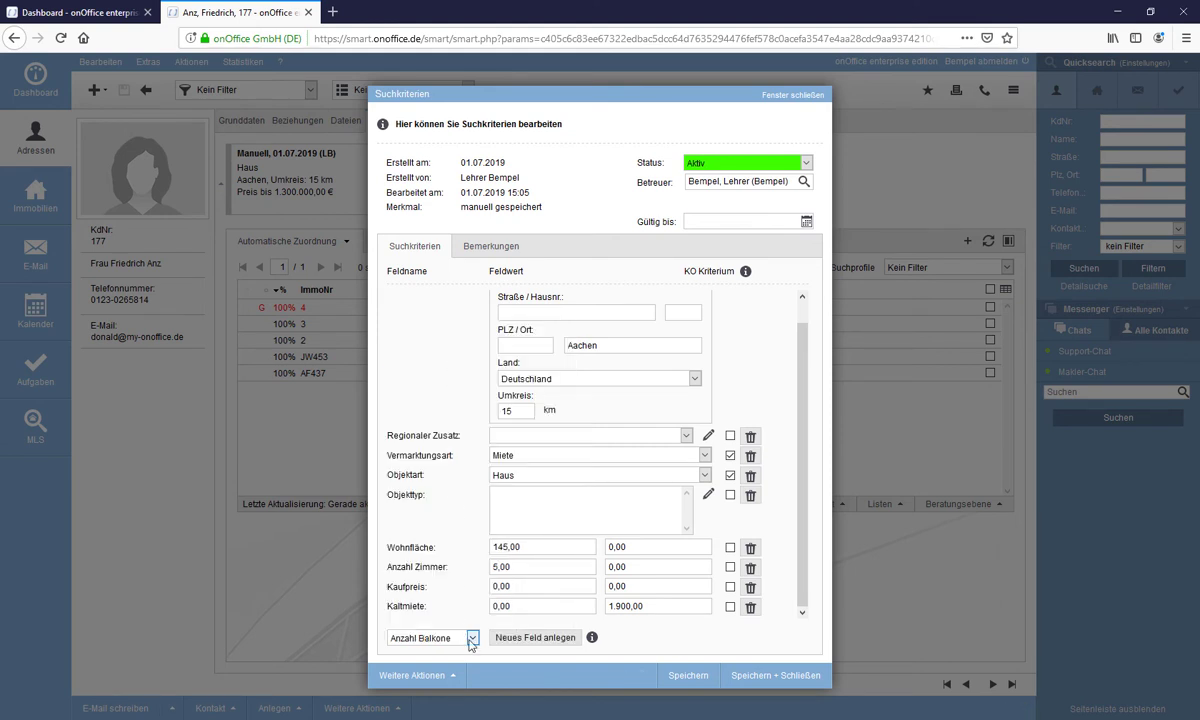
left_click(508, 638)
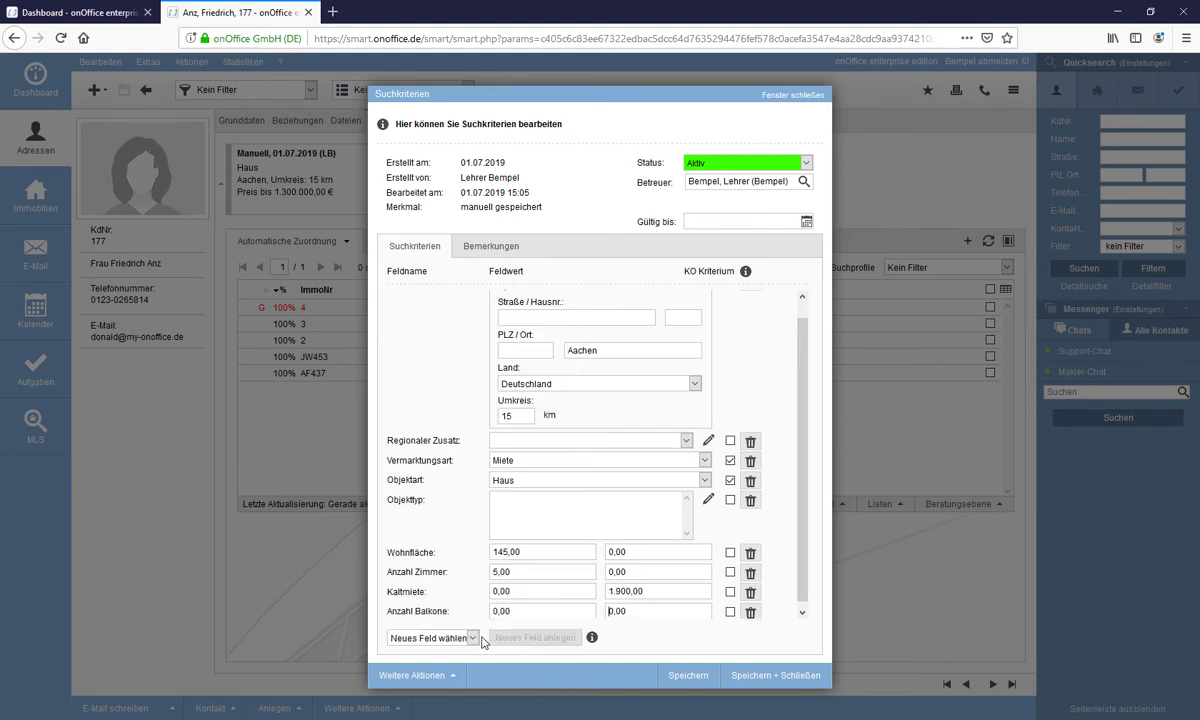
left_click(474, 638)
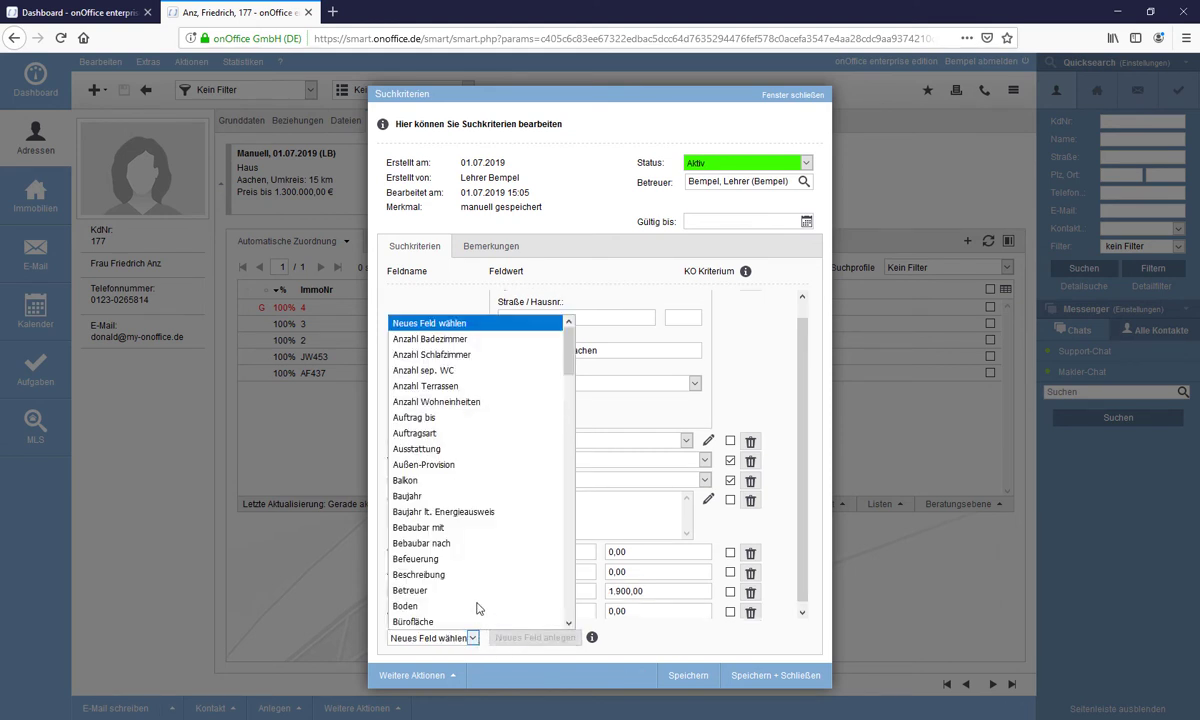
left_click(467, 331)
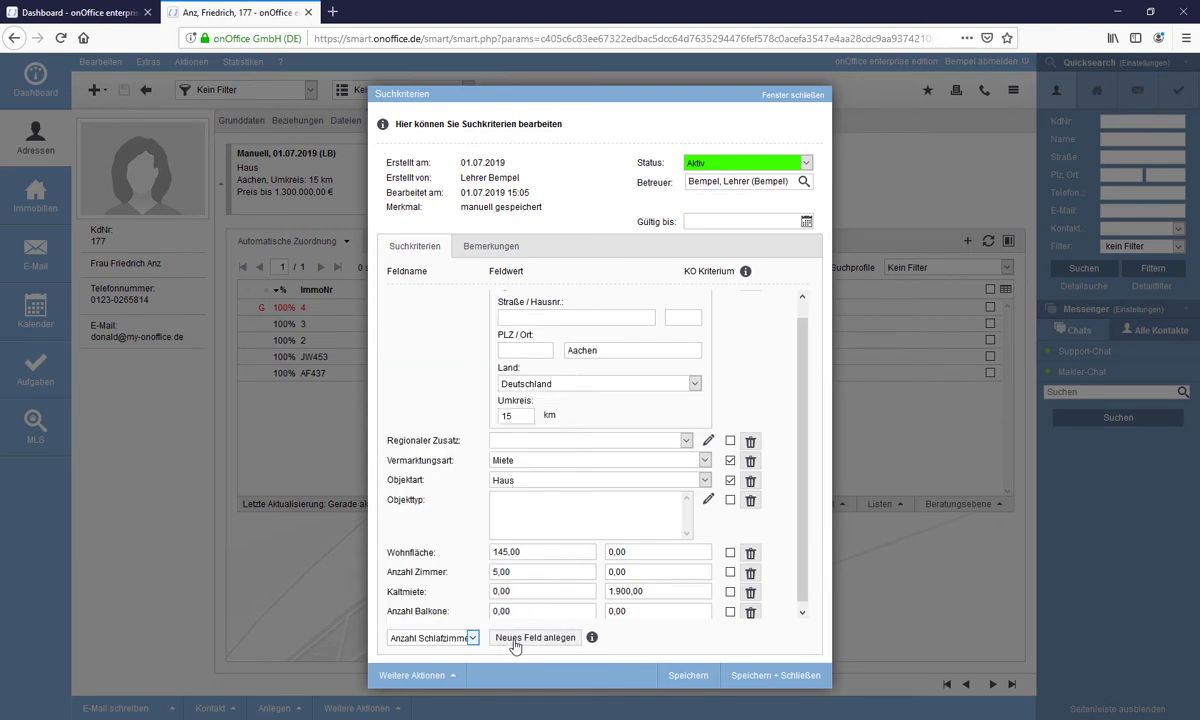
left_click(513, 641)
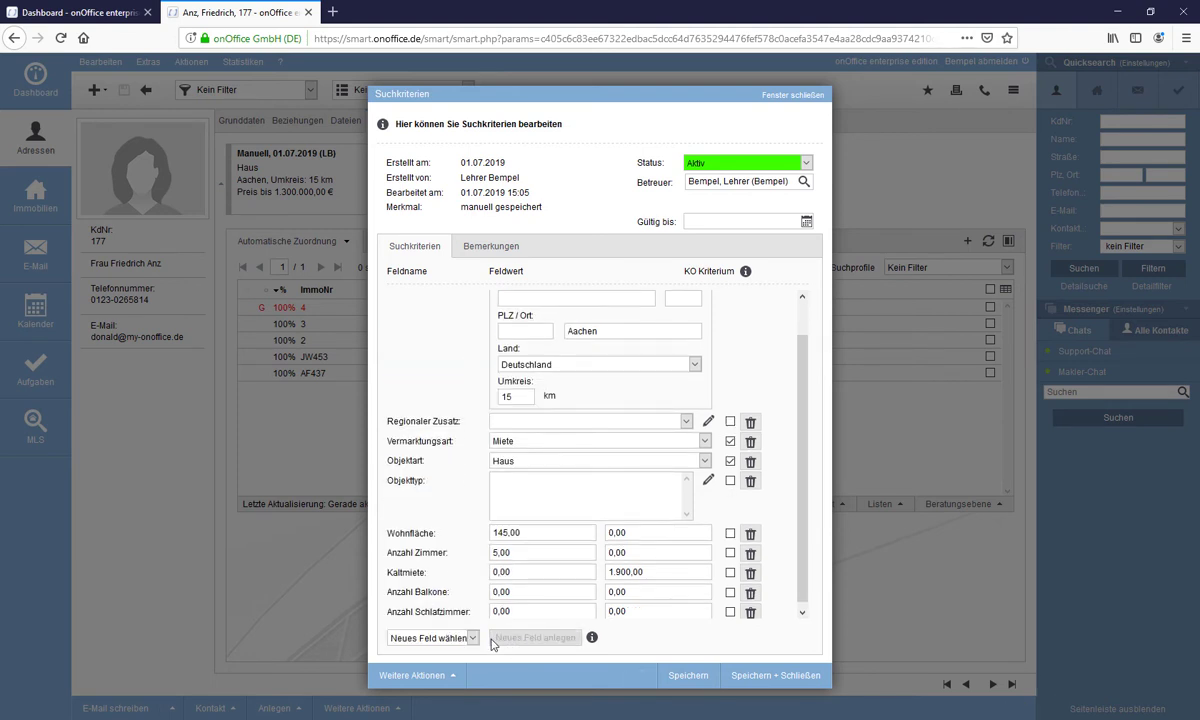
- Add the Stellplätze criterion field to the profile
left_click(475, 640)
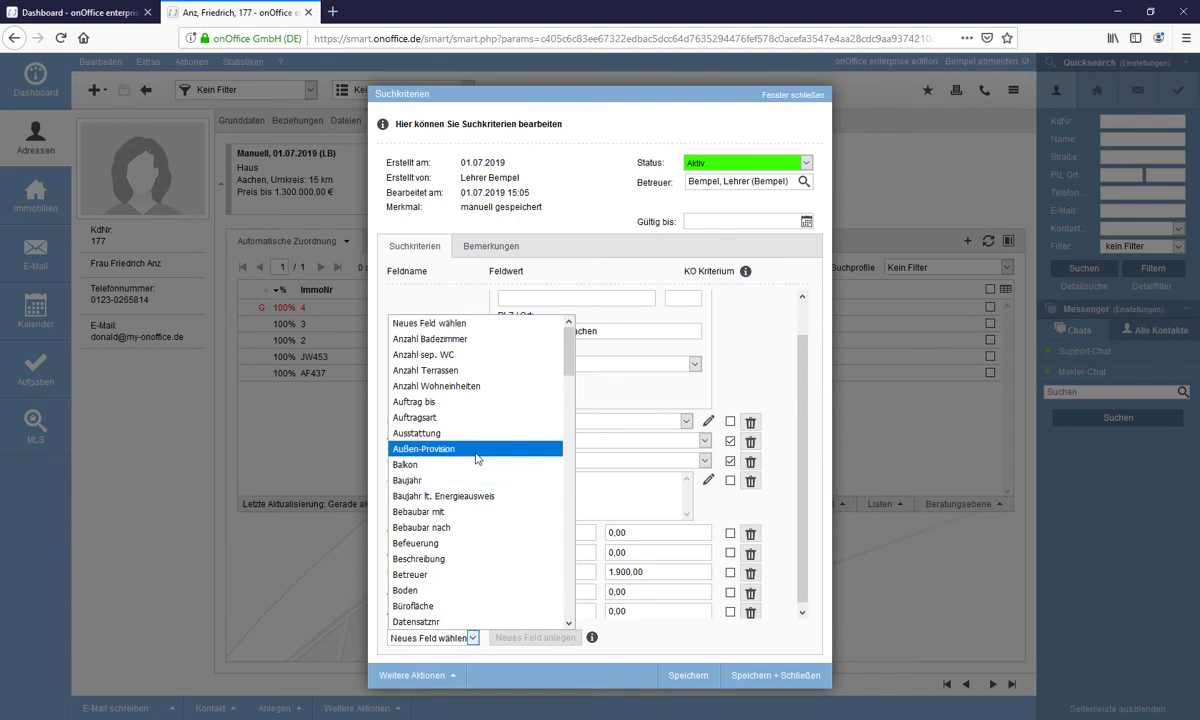
scroll(478, 458, "down", 2)
scroll(477, 459, "down", 10)
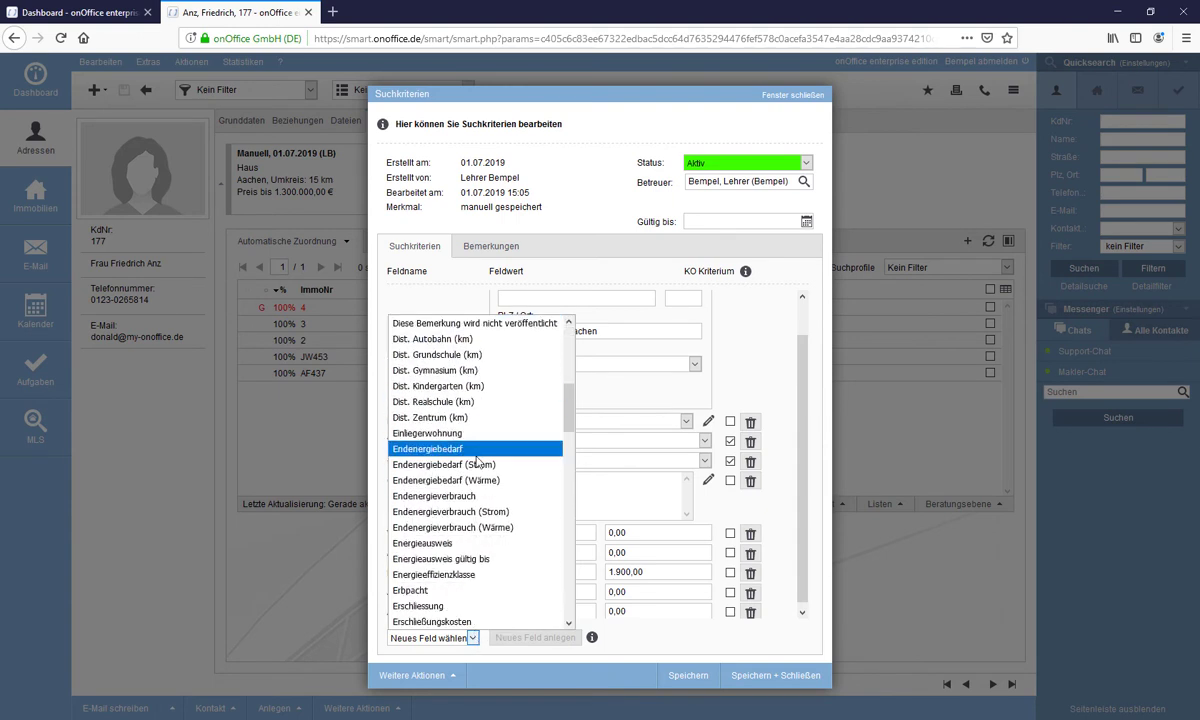
scroll(477, 463, "down", 12)
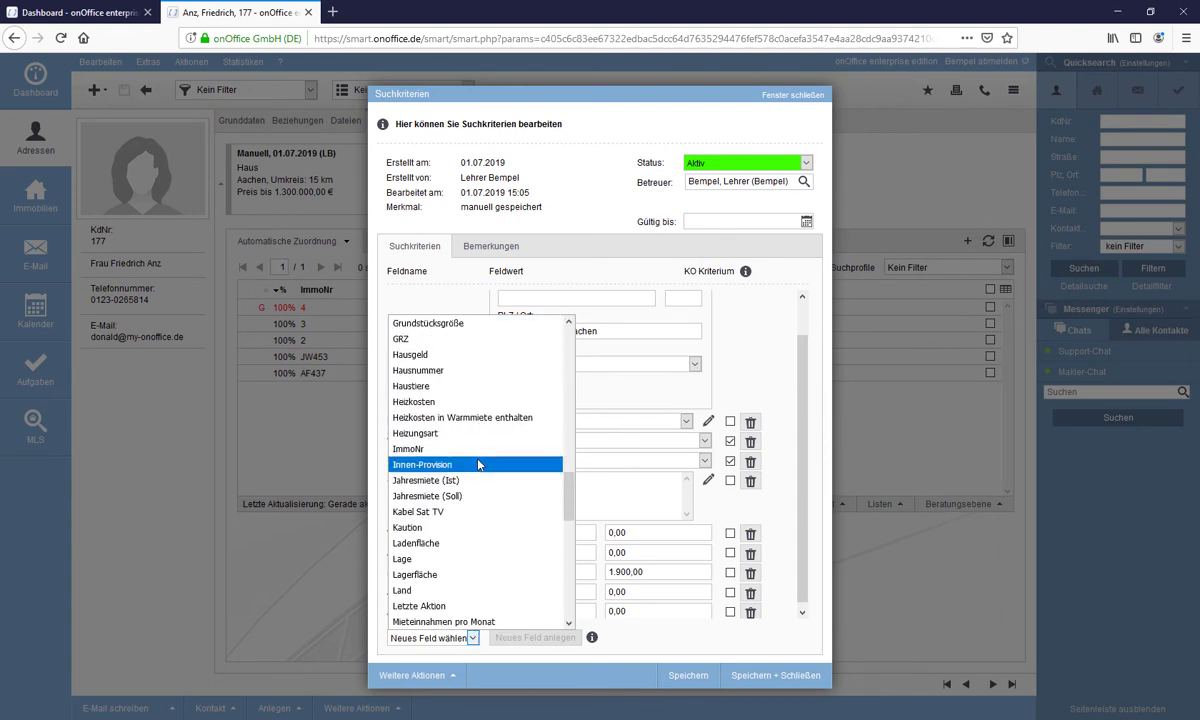
scroll(479, 464, "down", 4)
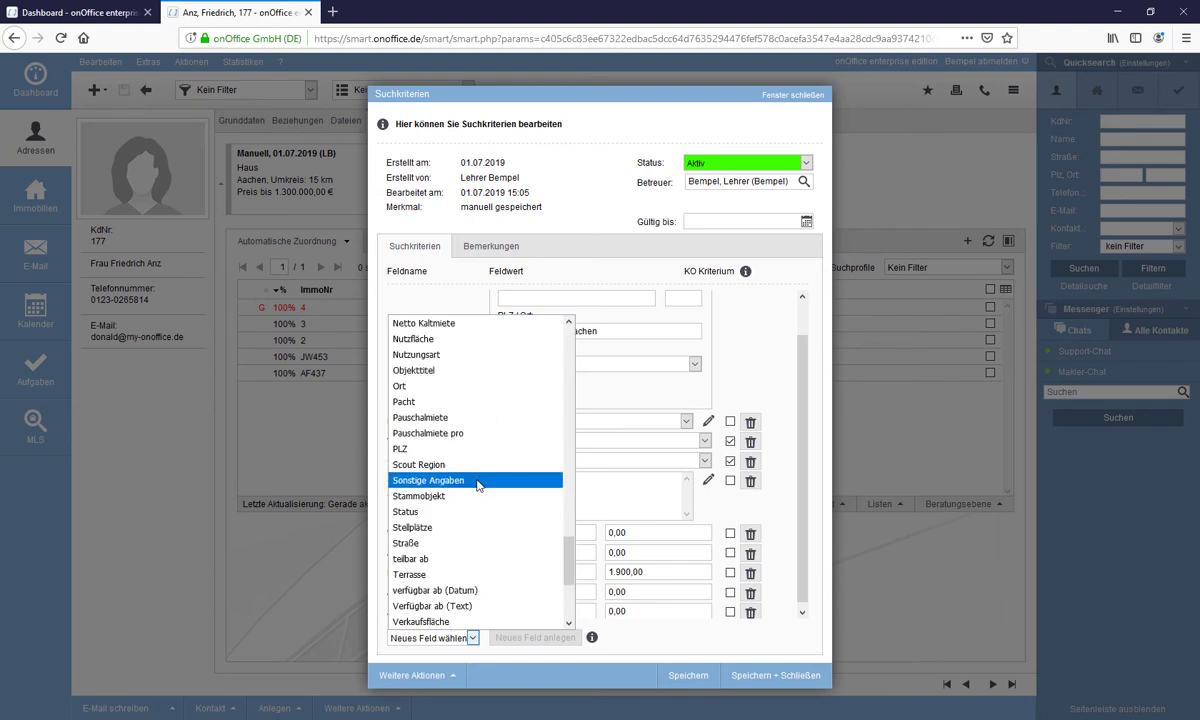
left_click(428, 528)
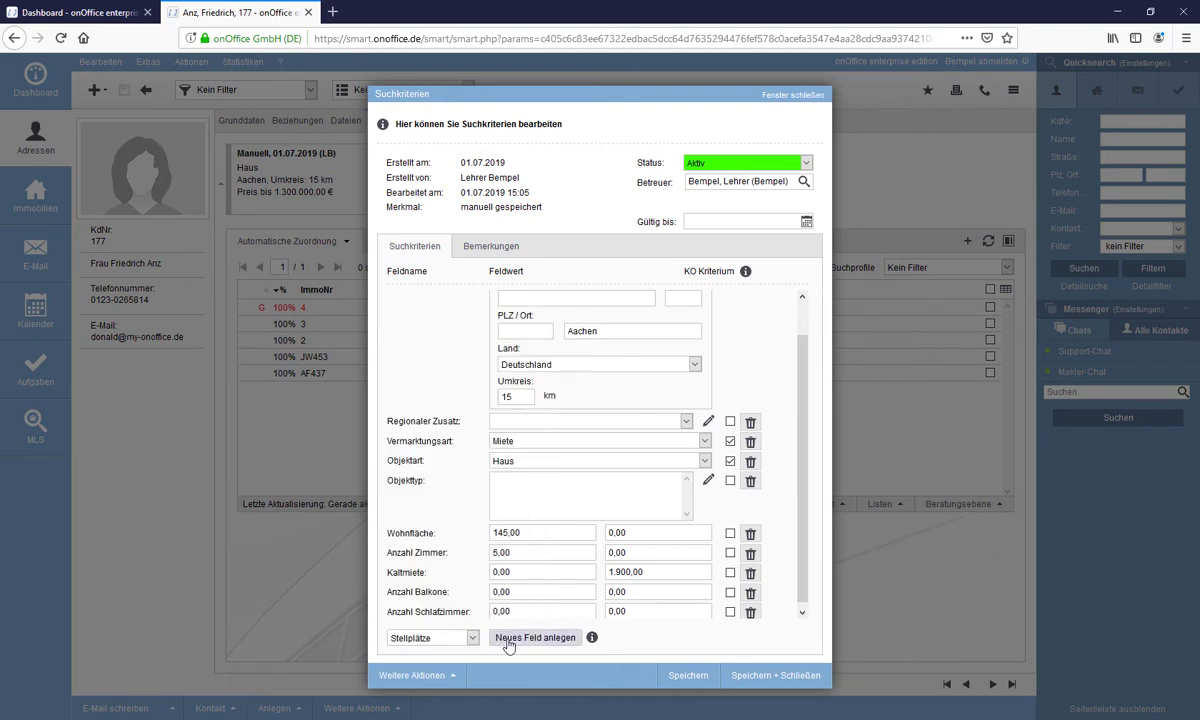
left_click(510, 638)
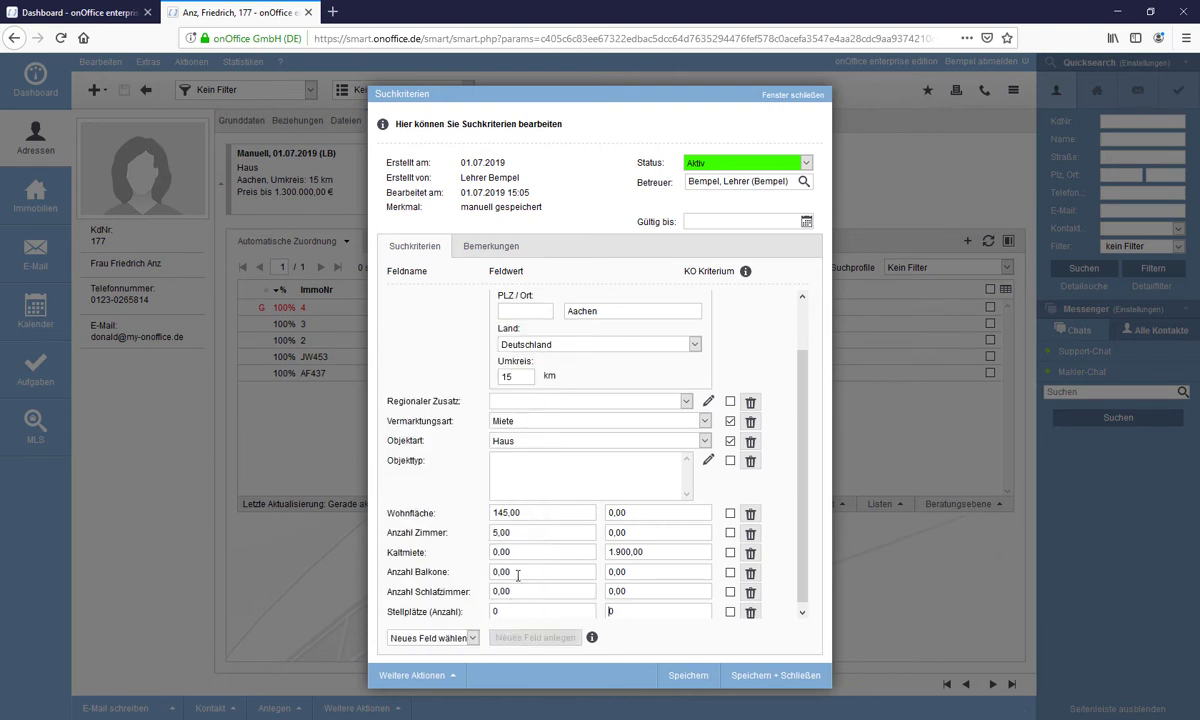
- Set minimums of 2 balconies, 4 bedrooms and 2 parking spaces
left_click_drag(513, 571, 474, 577)
type("2")
left_click_drag(517, 591, 461, 593)
type("4")
left_click(497, 610)
left_click_drag(496, 610, 484, 615)
type("2")
- Change the city from Aachen to Köln and save the criteria
double_click(594, 312)
type("Köln")
left_click(752, 677)
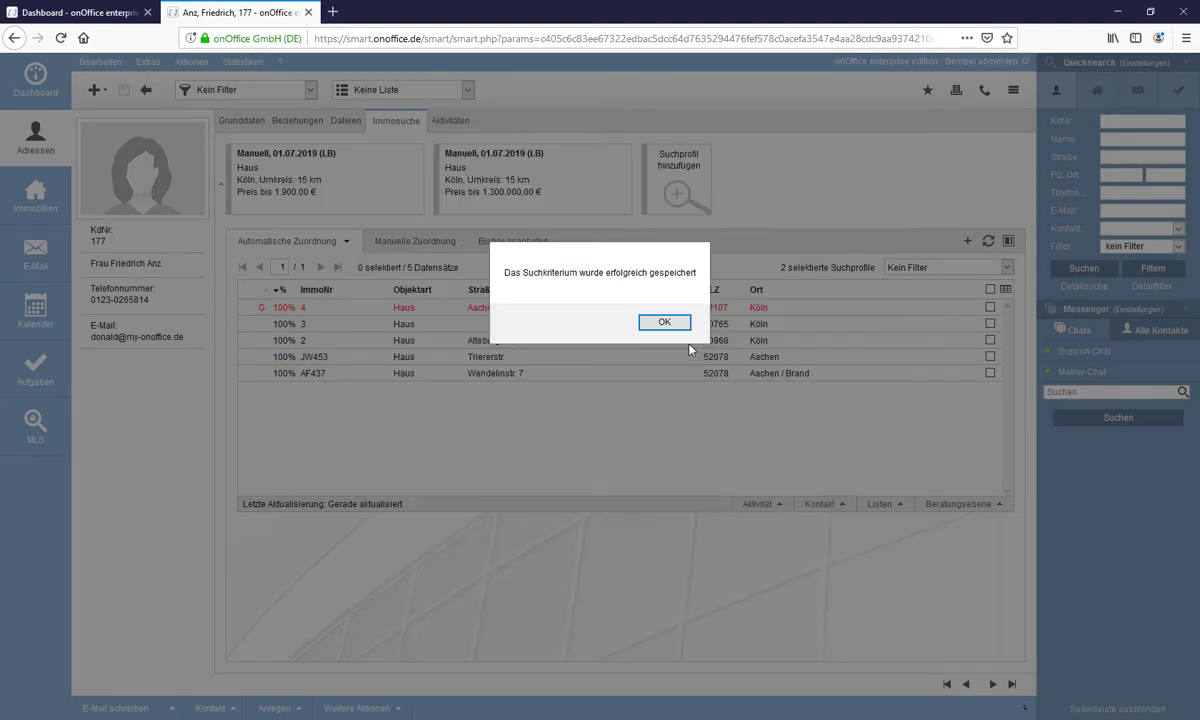
- Refresh matches for the Köln rental profile only and sort best fit first (78% to 56%)
left_click(665, 322)
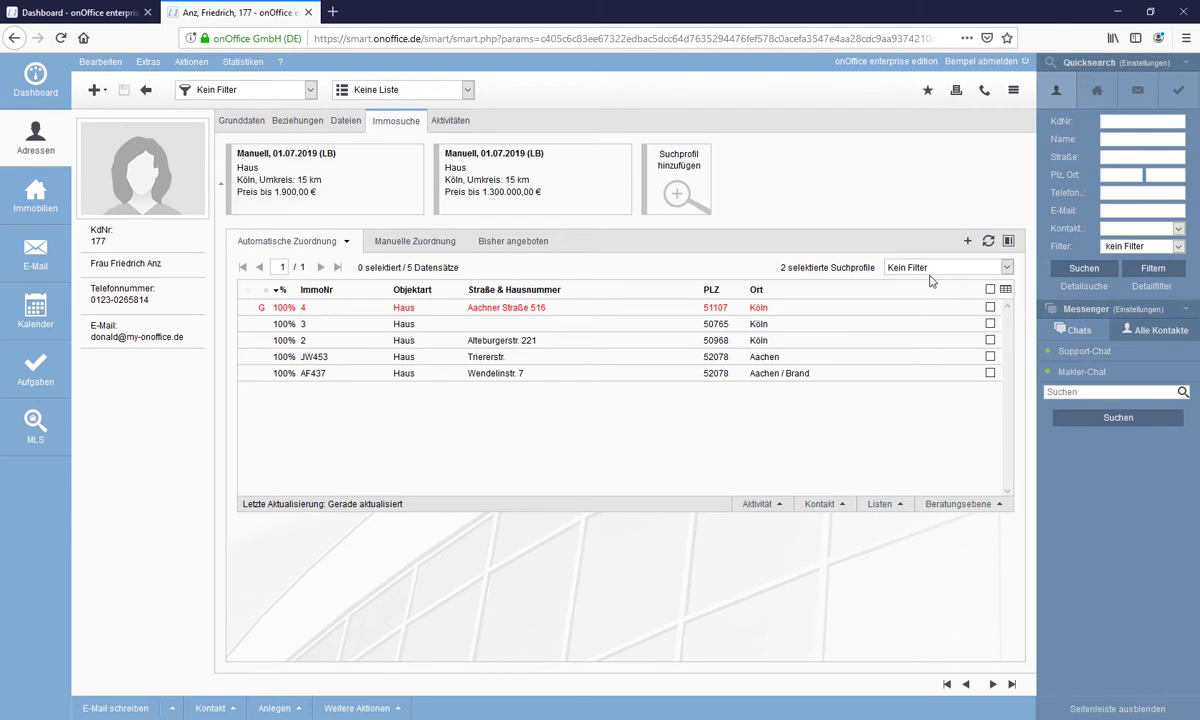
left_click(988, 243)
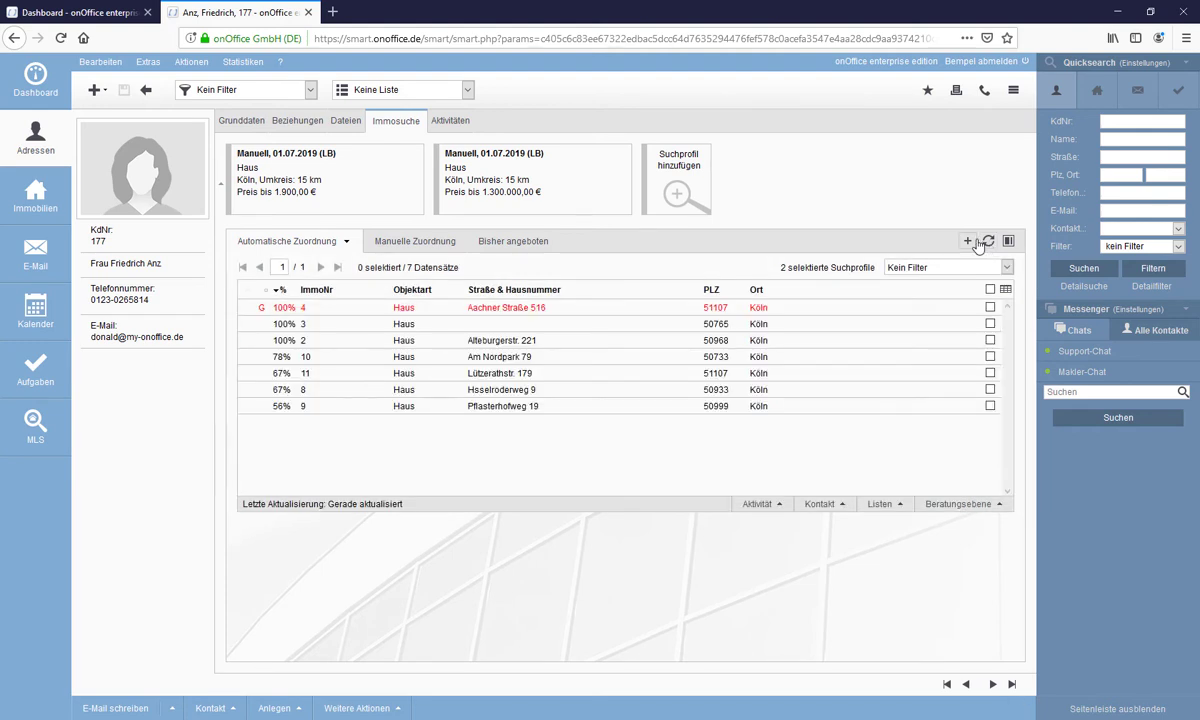
mouse_move(425, 213)
left_click(412, 207)
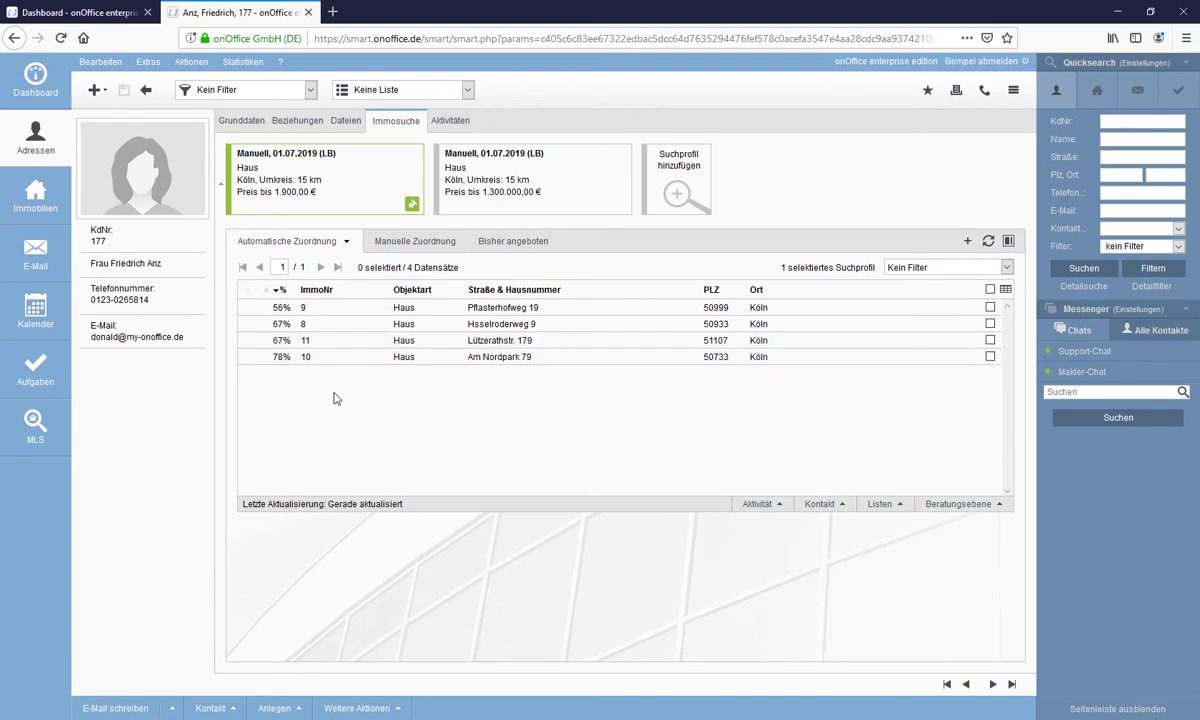
mouse_move(322, 153)
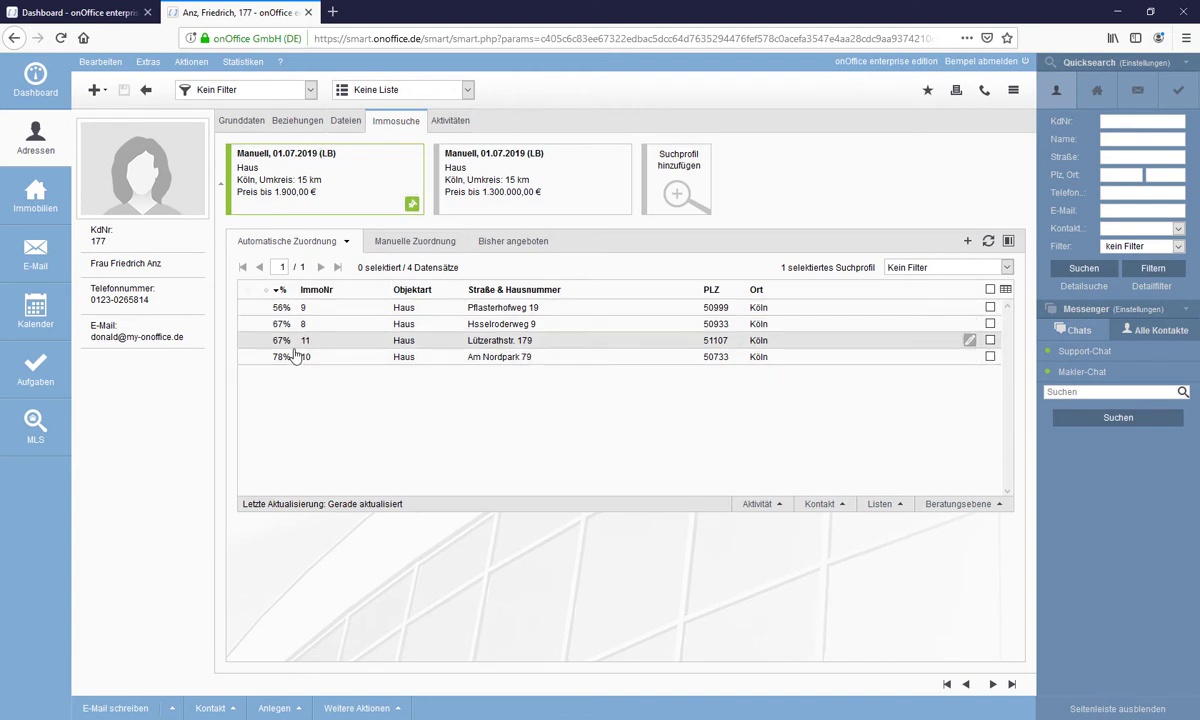
left_click(279, 291)
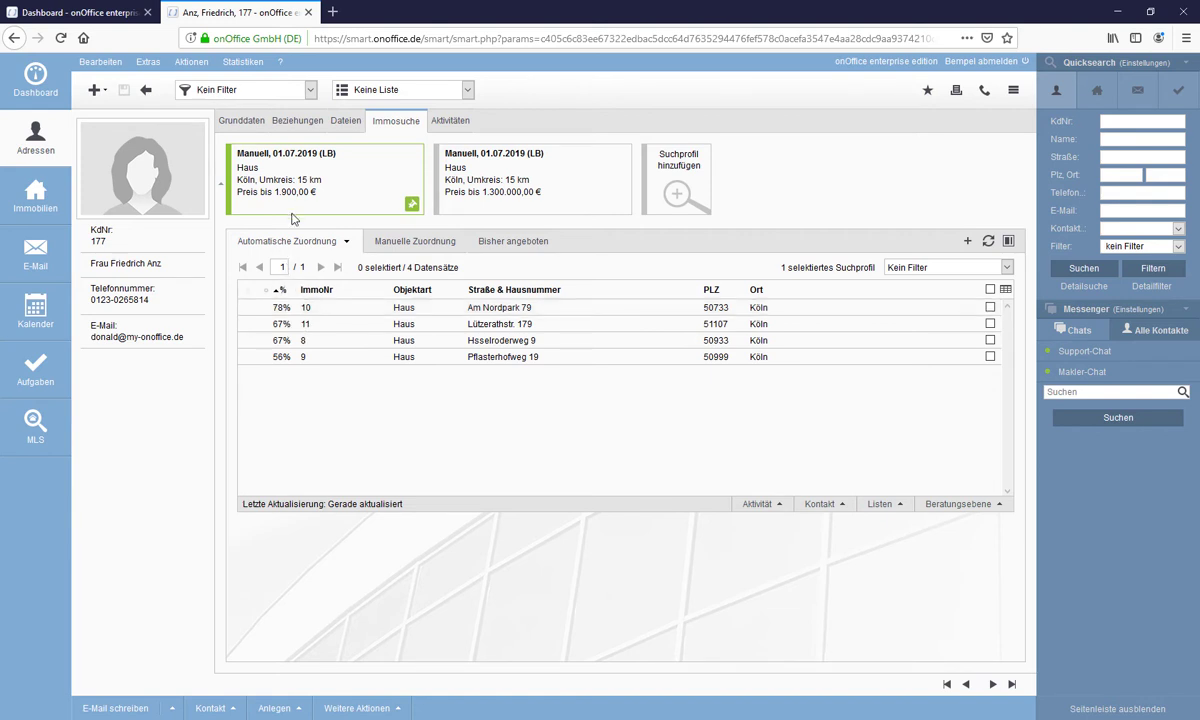
- Preview the details of matched properties 10, 11 and 8
left_click(283, 314)
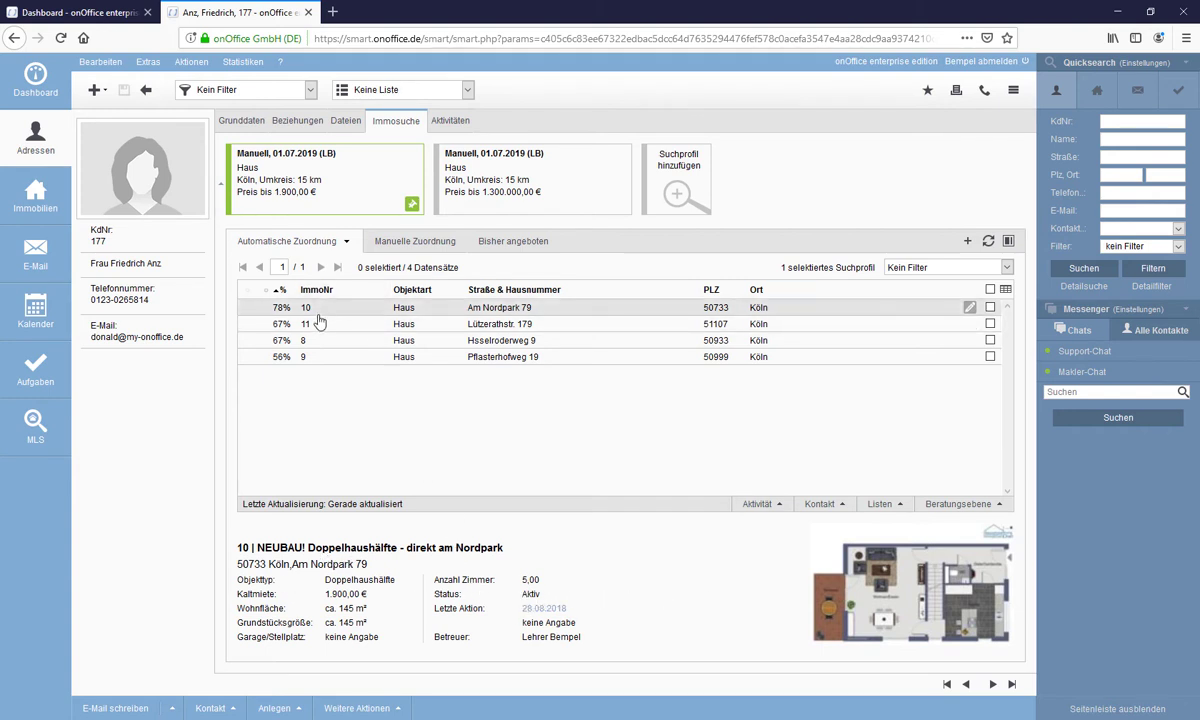
left_click(282, 327)
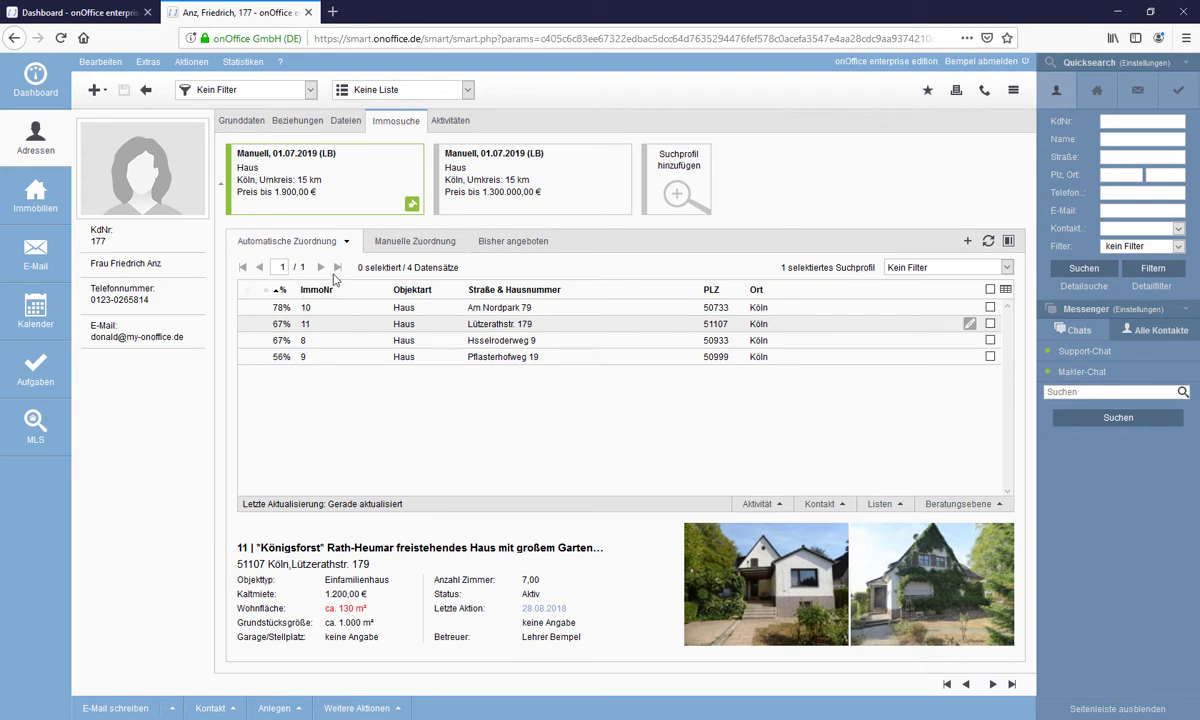
left_click(285, 342)
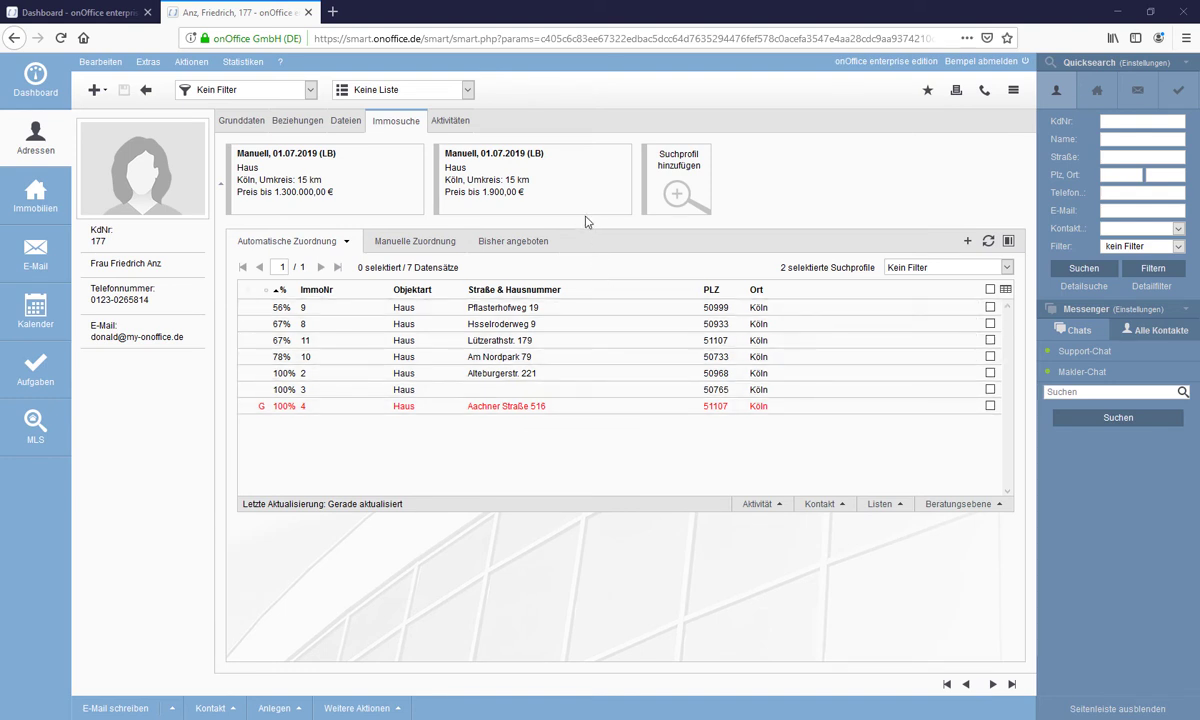
- In the first search profile, make the regional addition the knockout criterion instead of the radius
mouse_move(590, 198)
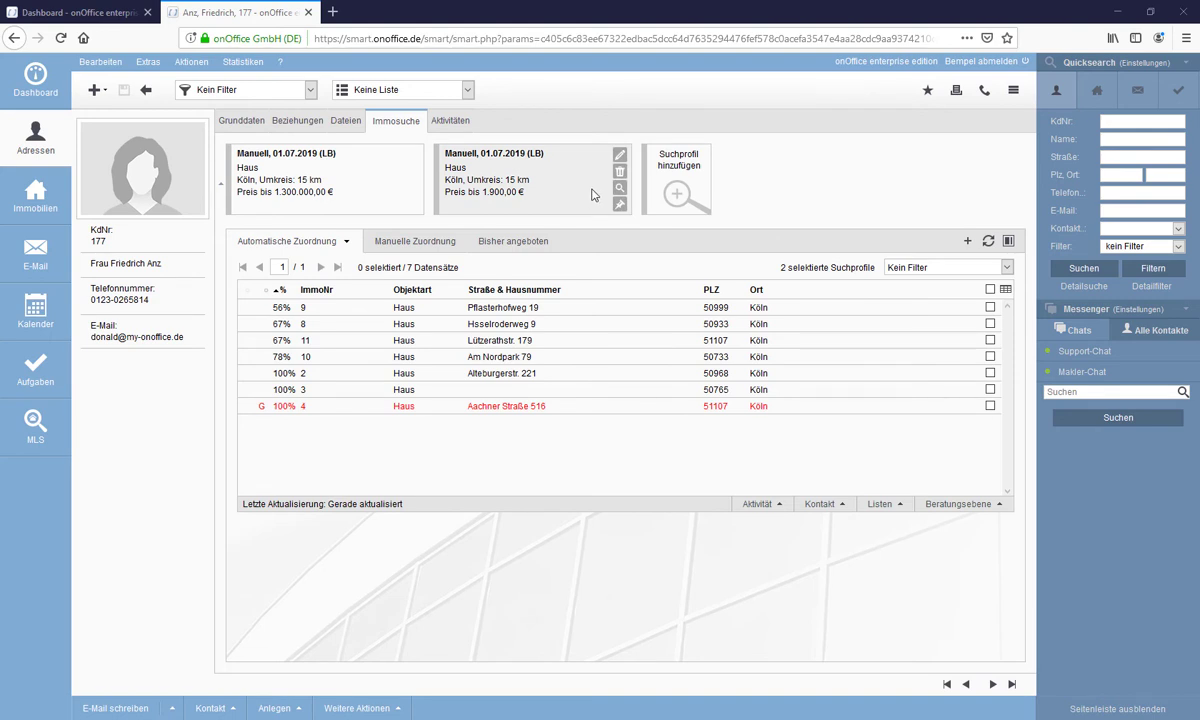
mouse_move(410, 161)
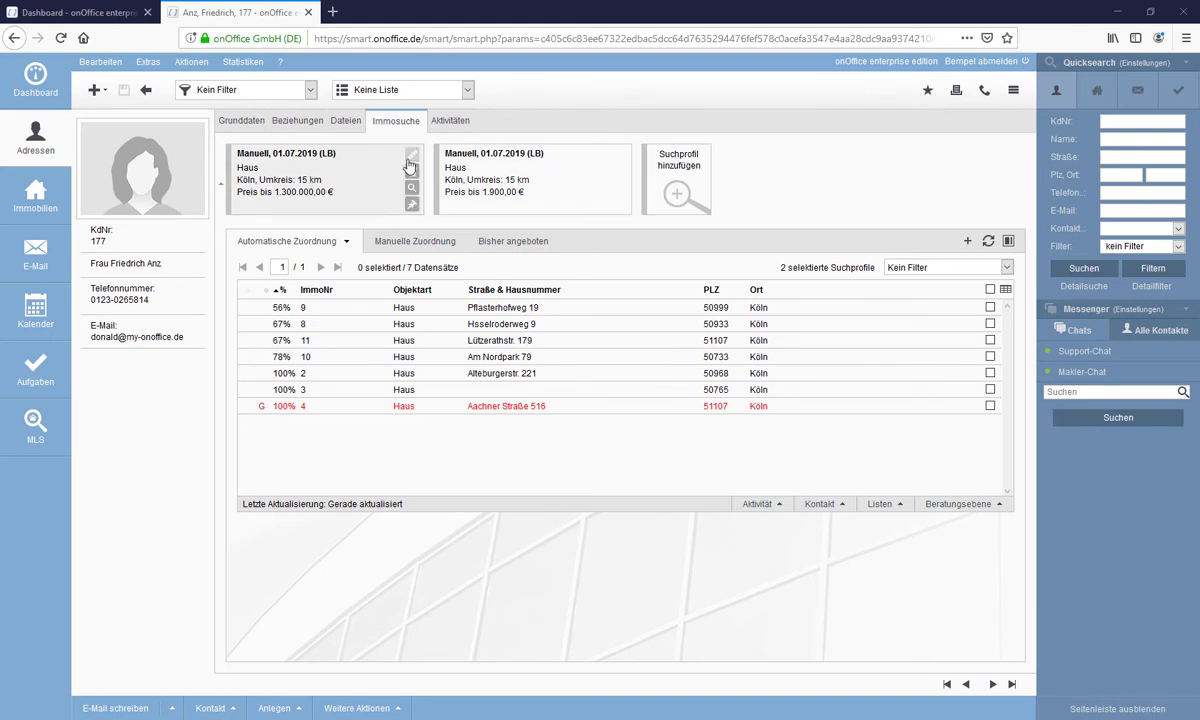
left_click(411, 160)
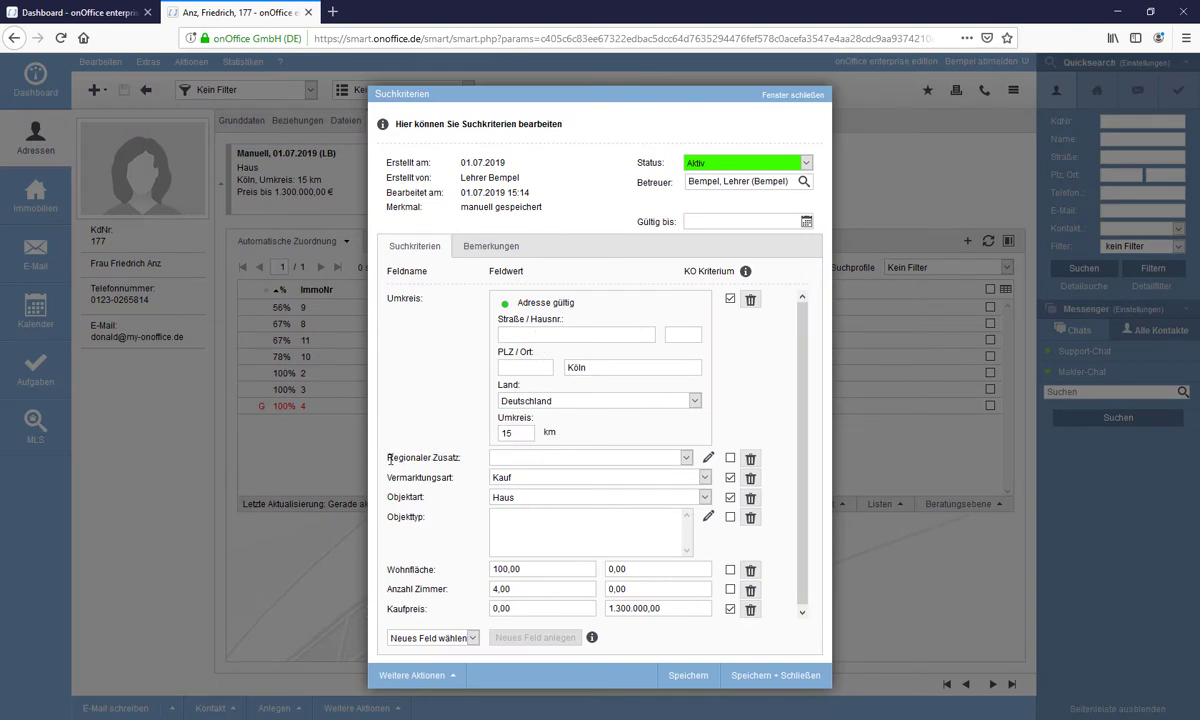
left_click(730, 298)
left_click(730, 459)
- Choose Aachen as the regional addition, apply it, and save the profile
left_click(708, 460)
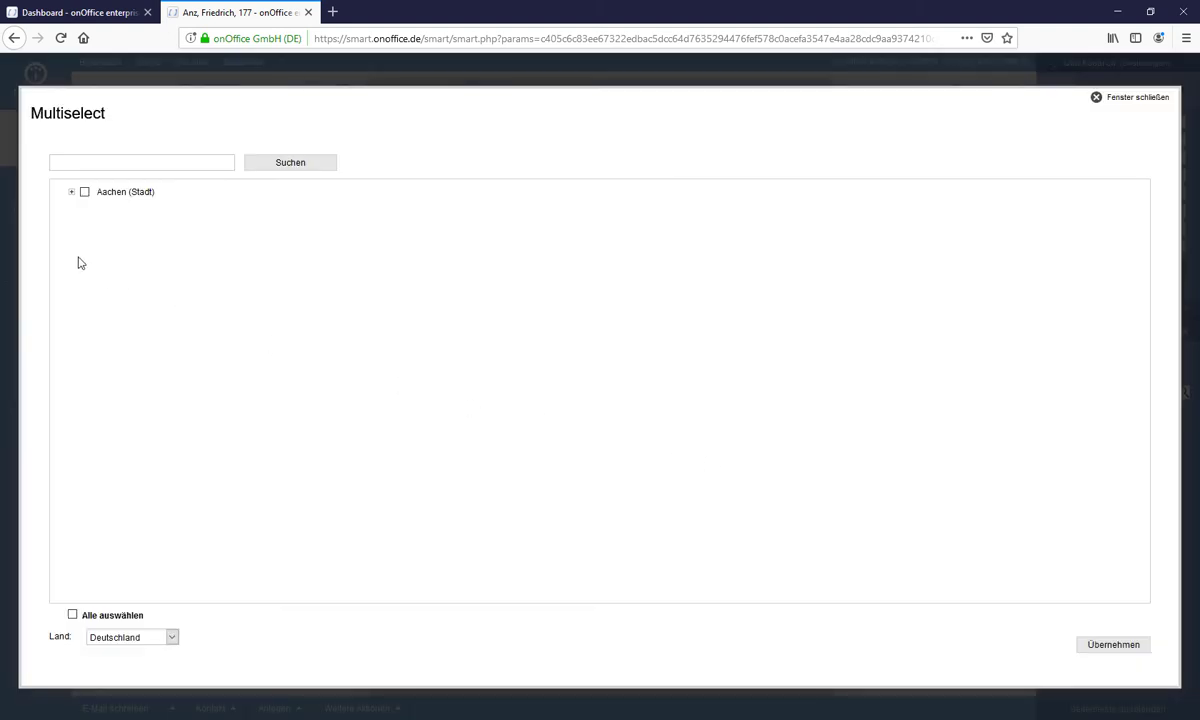
left_click(72, 193)
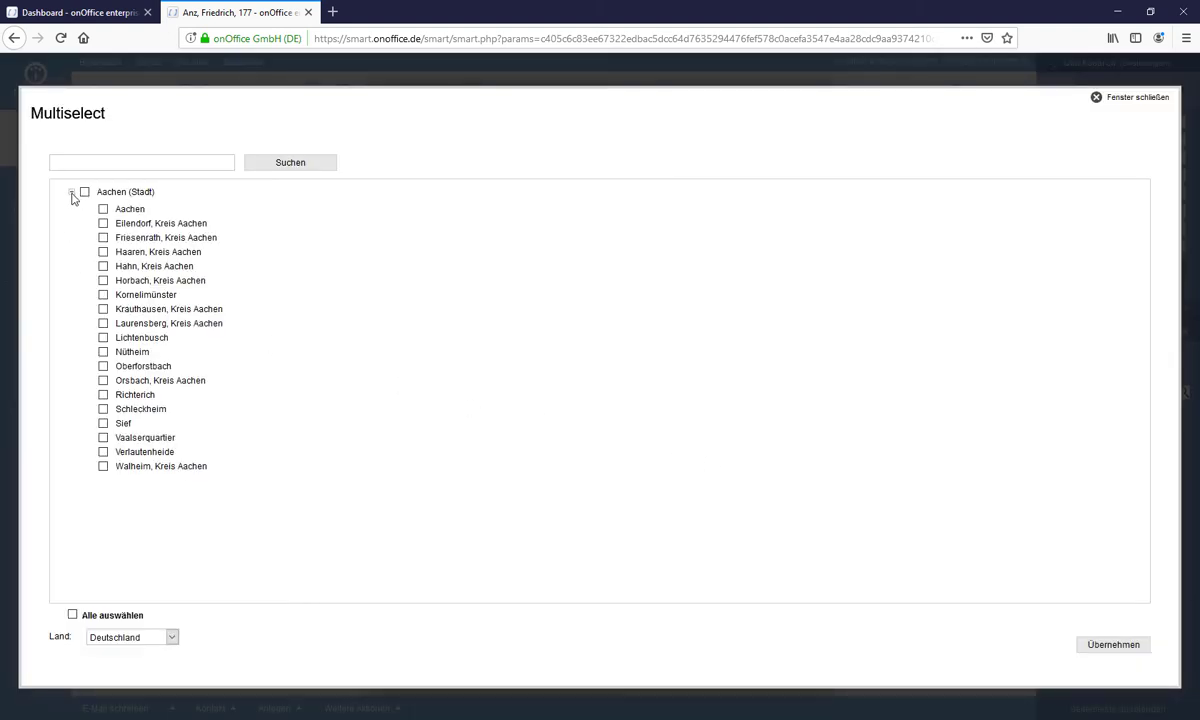
left_click(103, 209)
left_click(1092, 646)
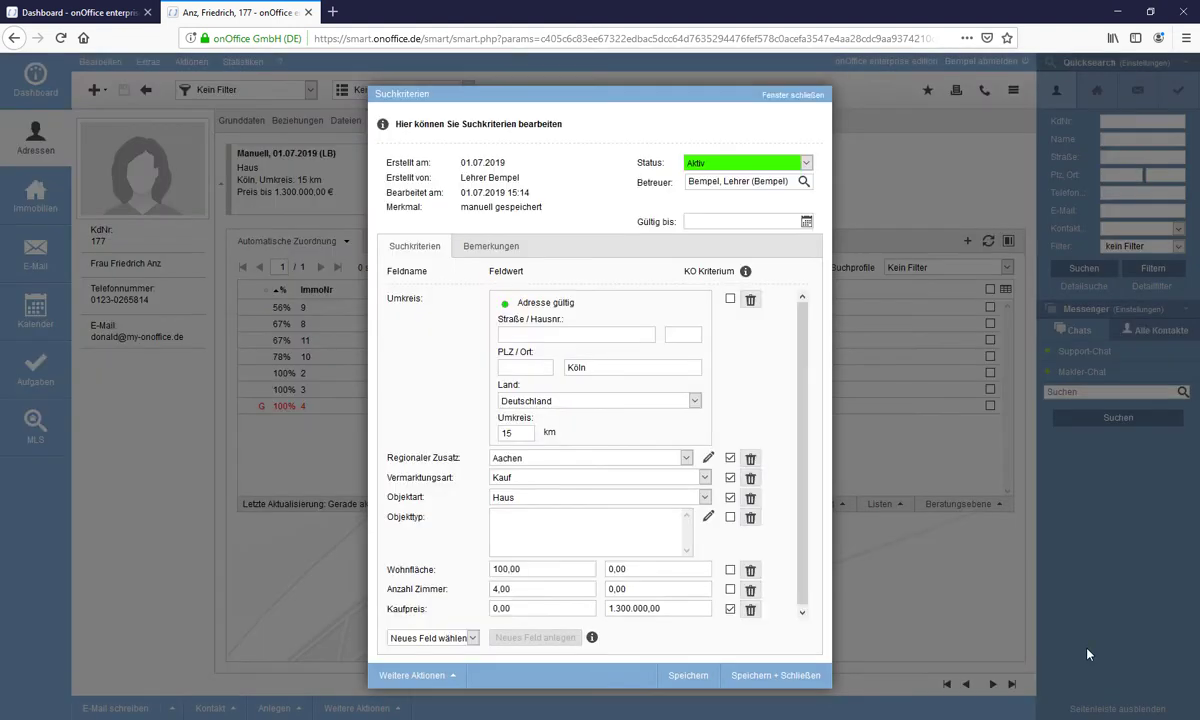
left_click(776, 675)
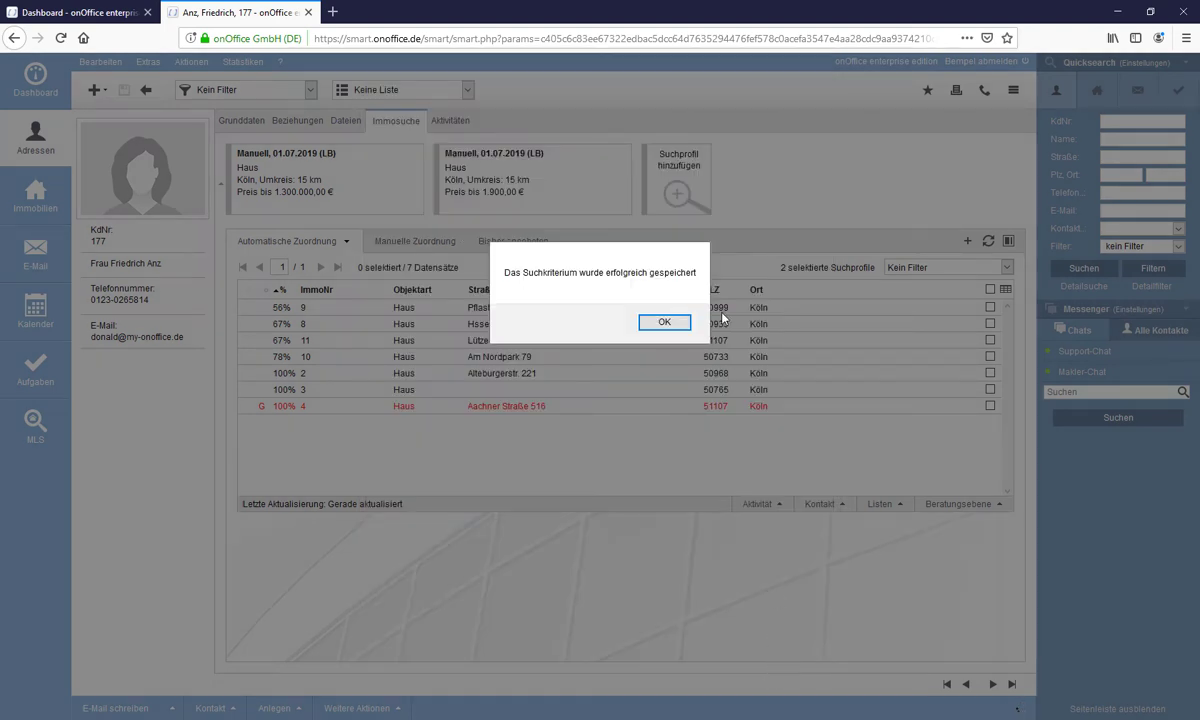
- Confirm the save and refresh matches to add AF437 and JW453, then edit the second profile
left_click(676, 323)
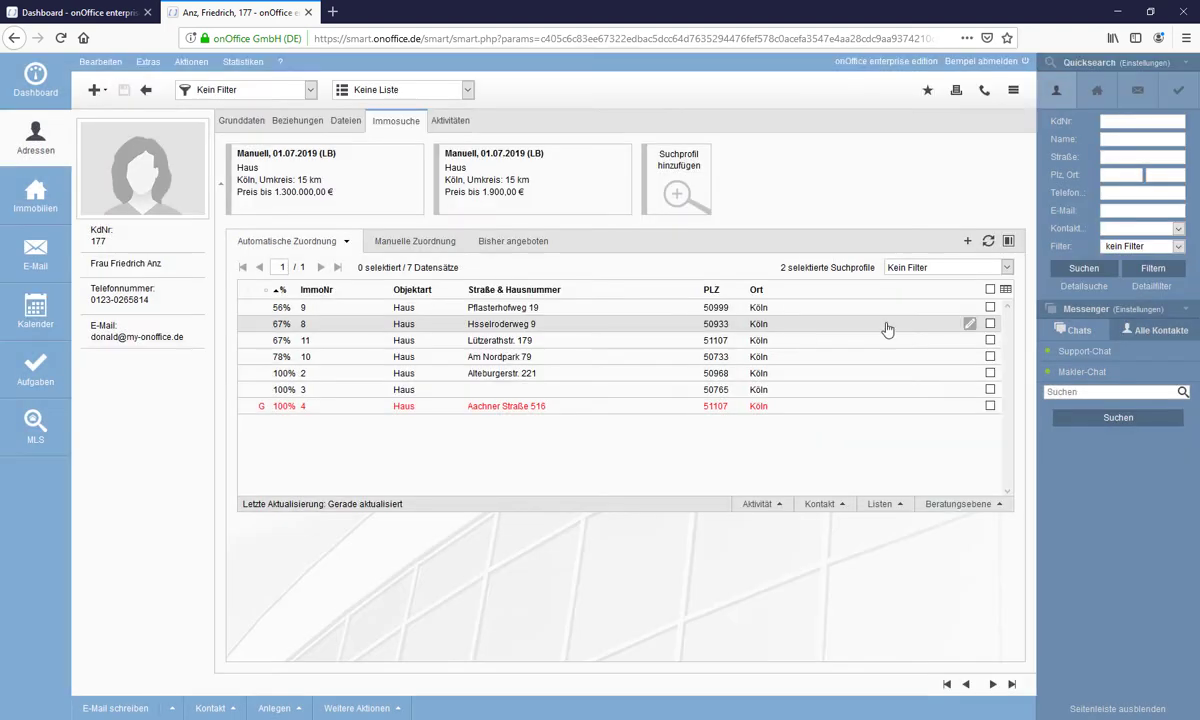
left_click(988, 241)
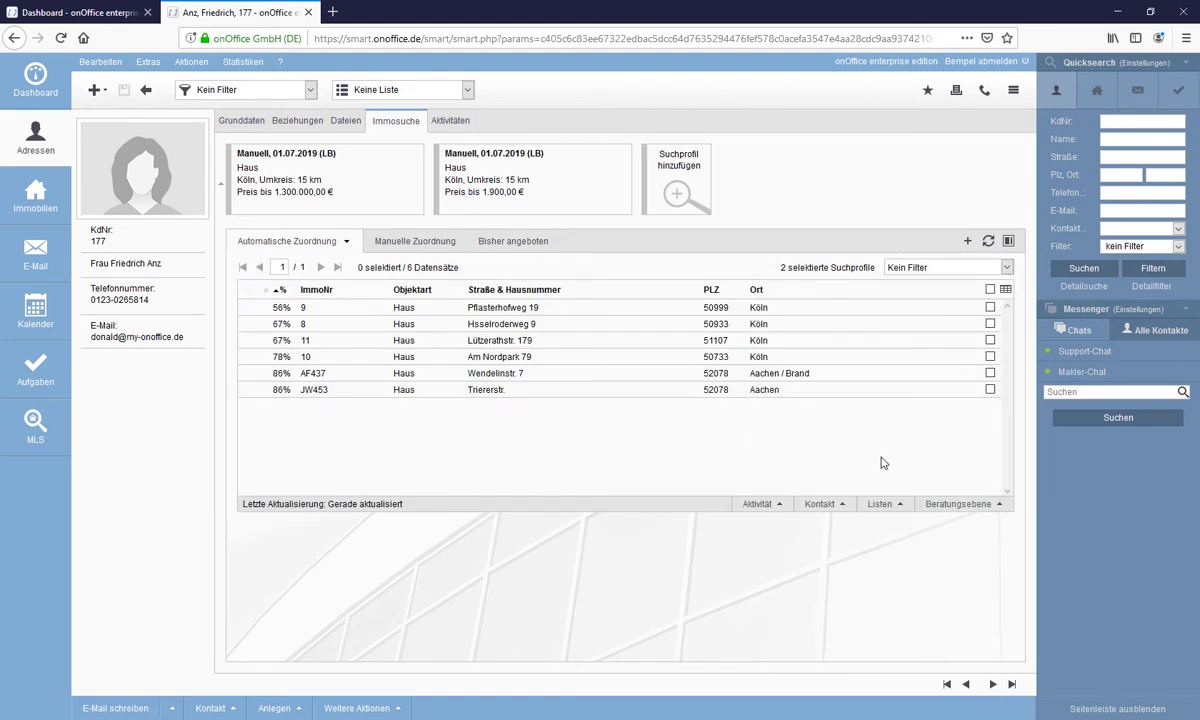
mouse_move(376, 196)
mouse_move(613, 193)
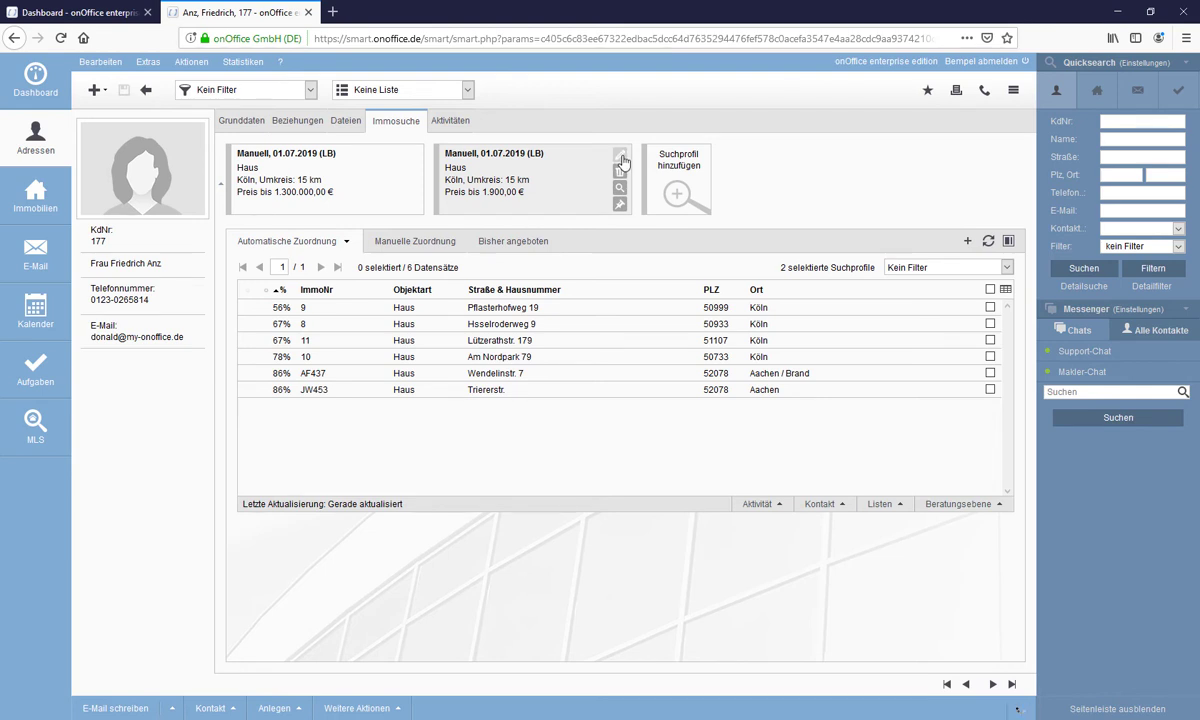
left_click(620, 158)
- Toggle the second profile's Umkreis KO off and back on, then close its criteria unchanged
left_click(731, 300)
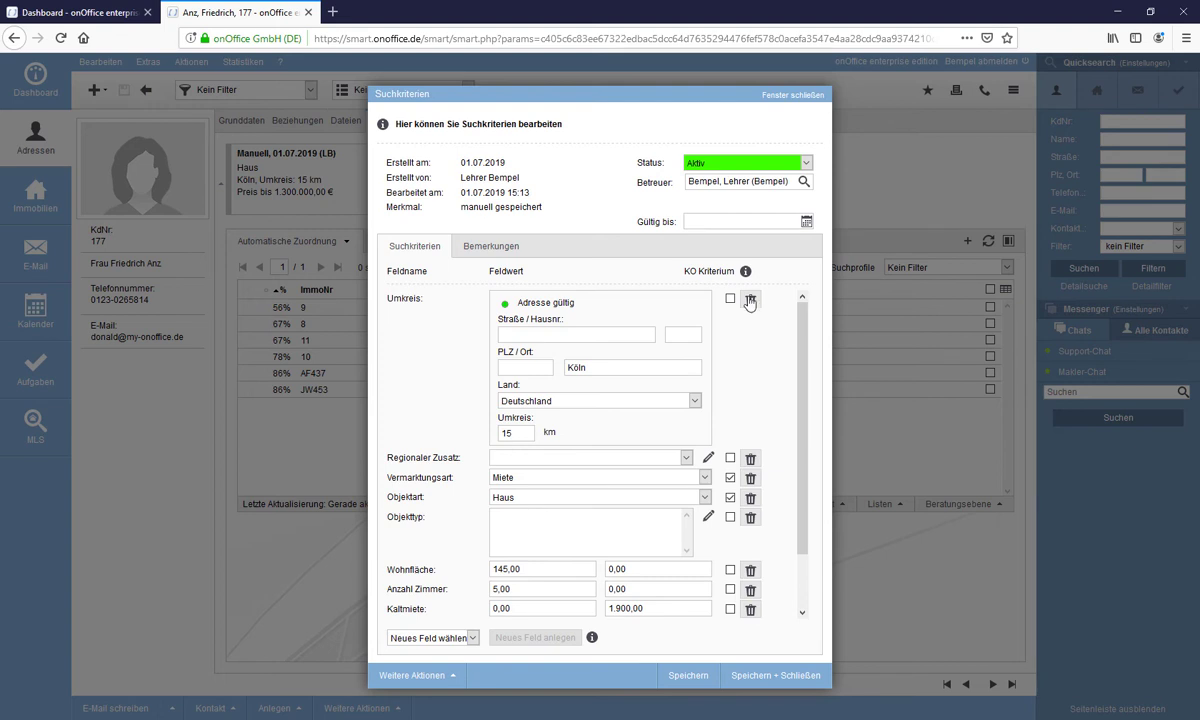
left_click(731, 300)
left_click(787, 95)
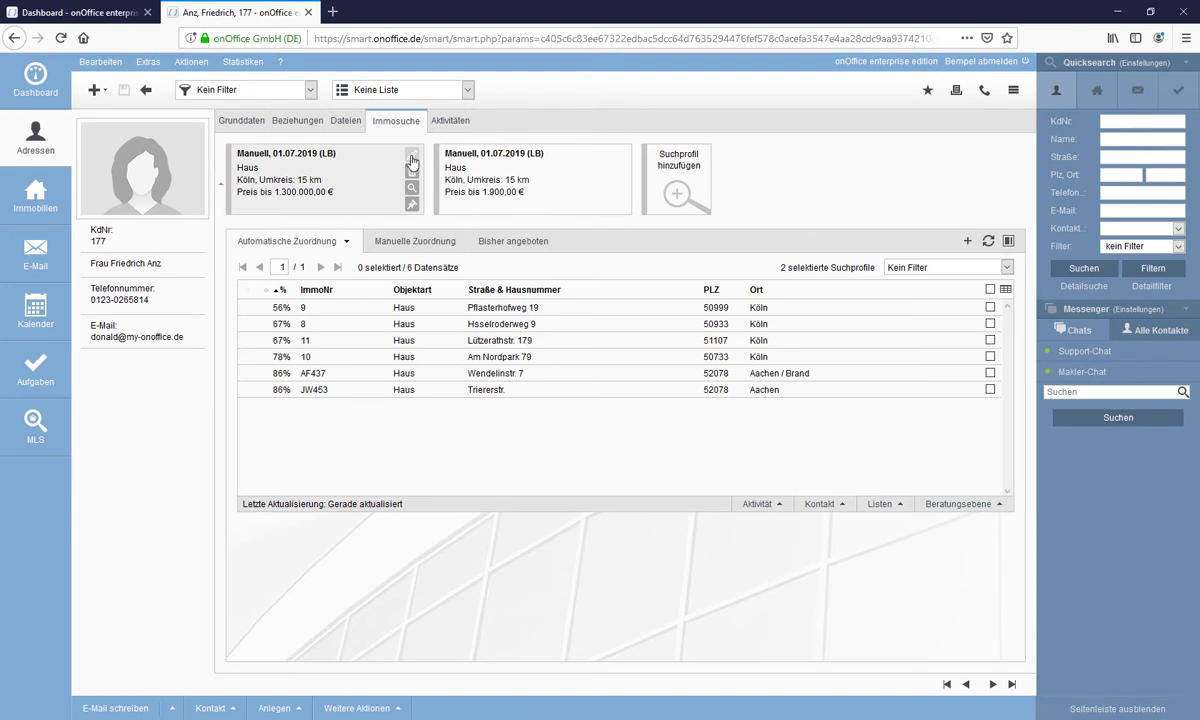
- Delete Köln from the first profile's PLZ/Ort field and save, leaving Aachen, Umkreis 15 km
left_click(410, 158)
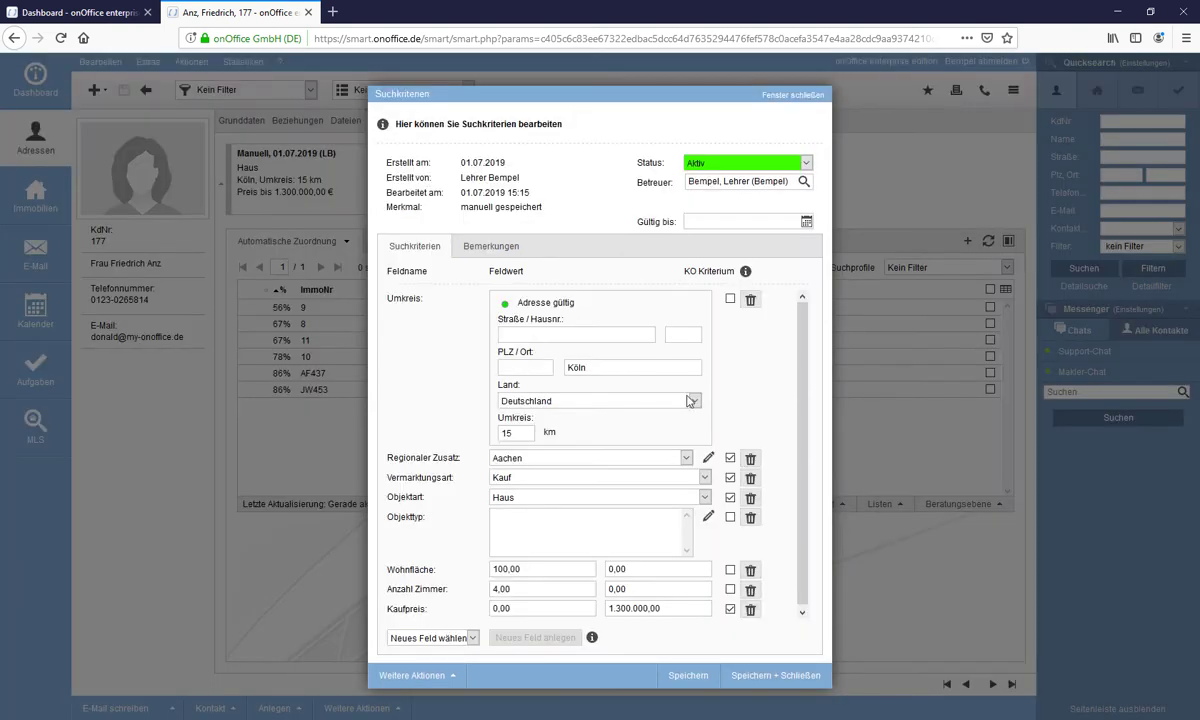
double_click(590, 368)
key("BackSpace")
left_click(760, 678)
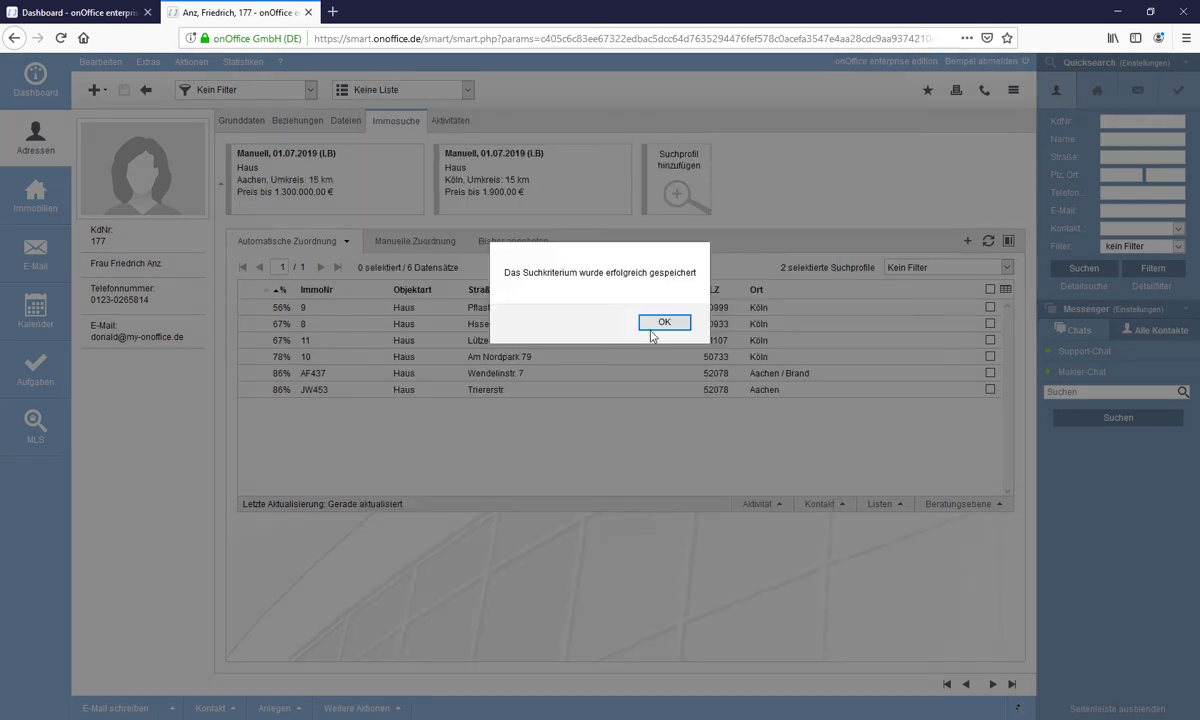
left_click(650, 330)
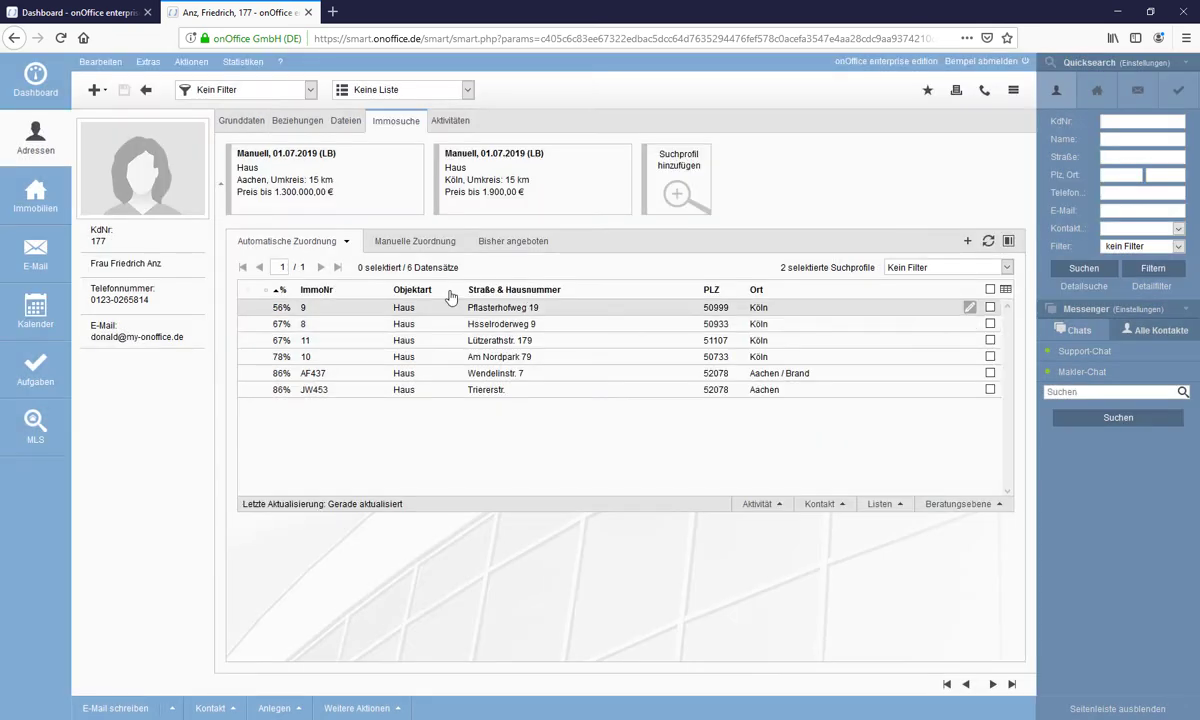
mouse_move(257, 185)
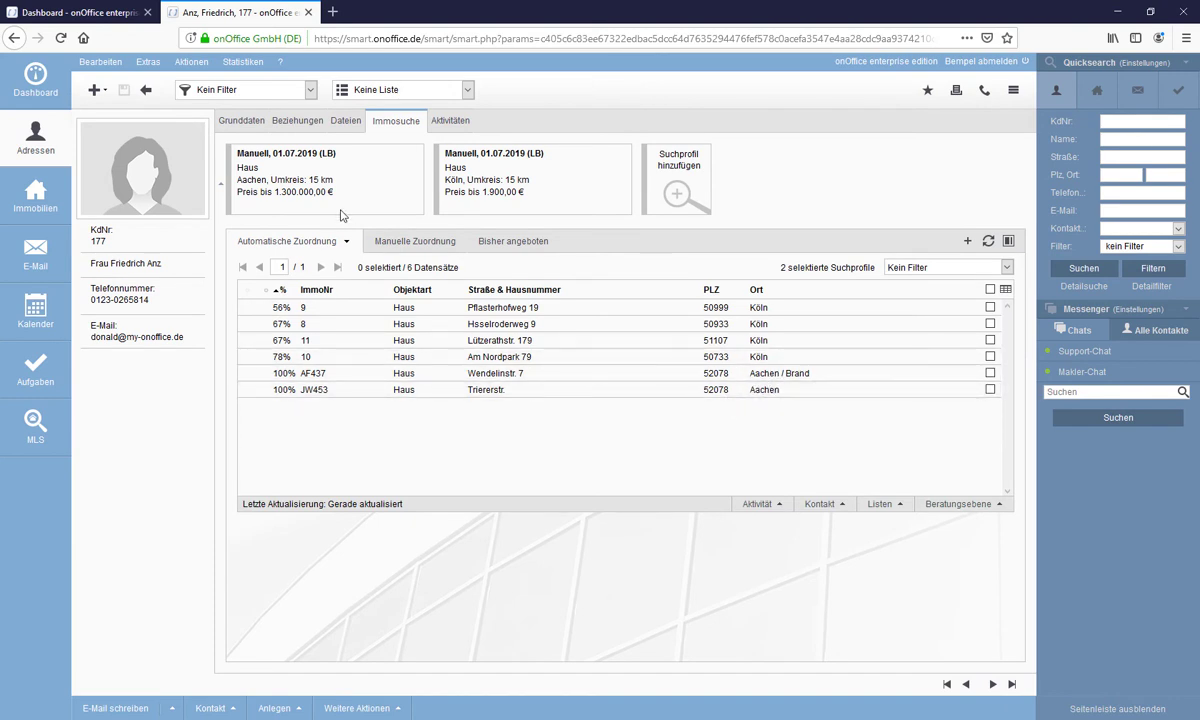
- Pin the first search profile so only JW453 and AF437 show, both at 100%
left_click(411, 206)
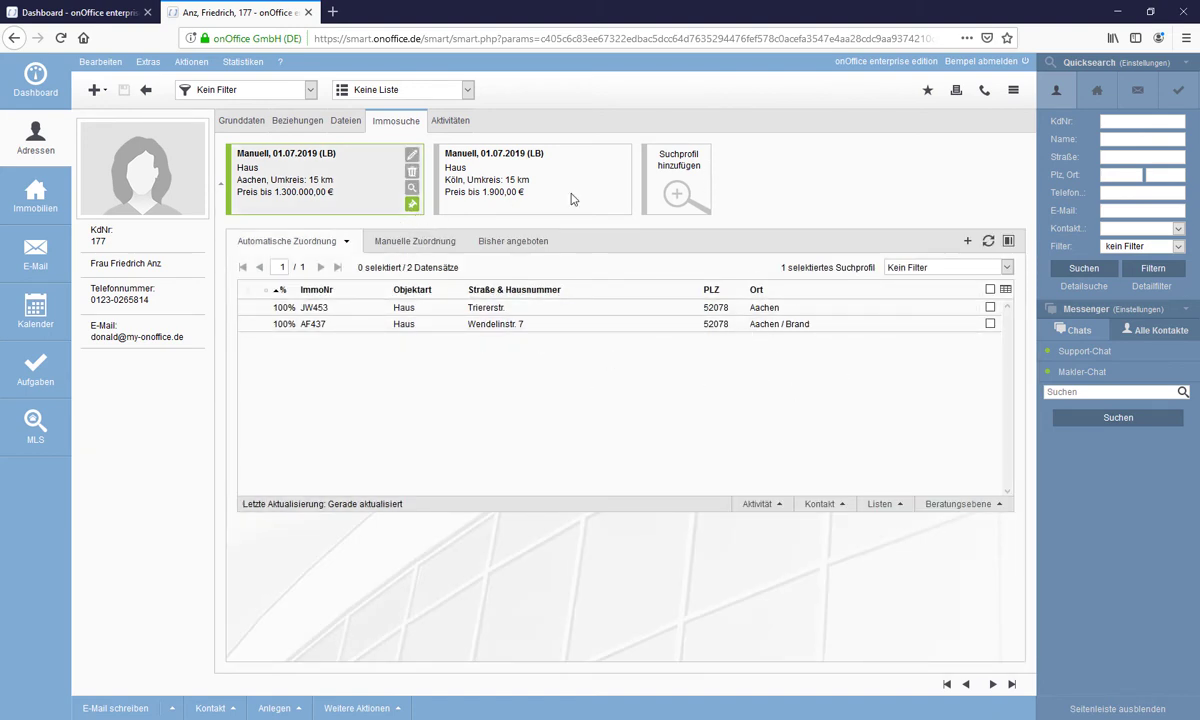
mouse_move(601, 191)
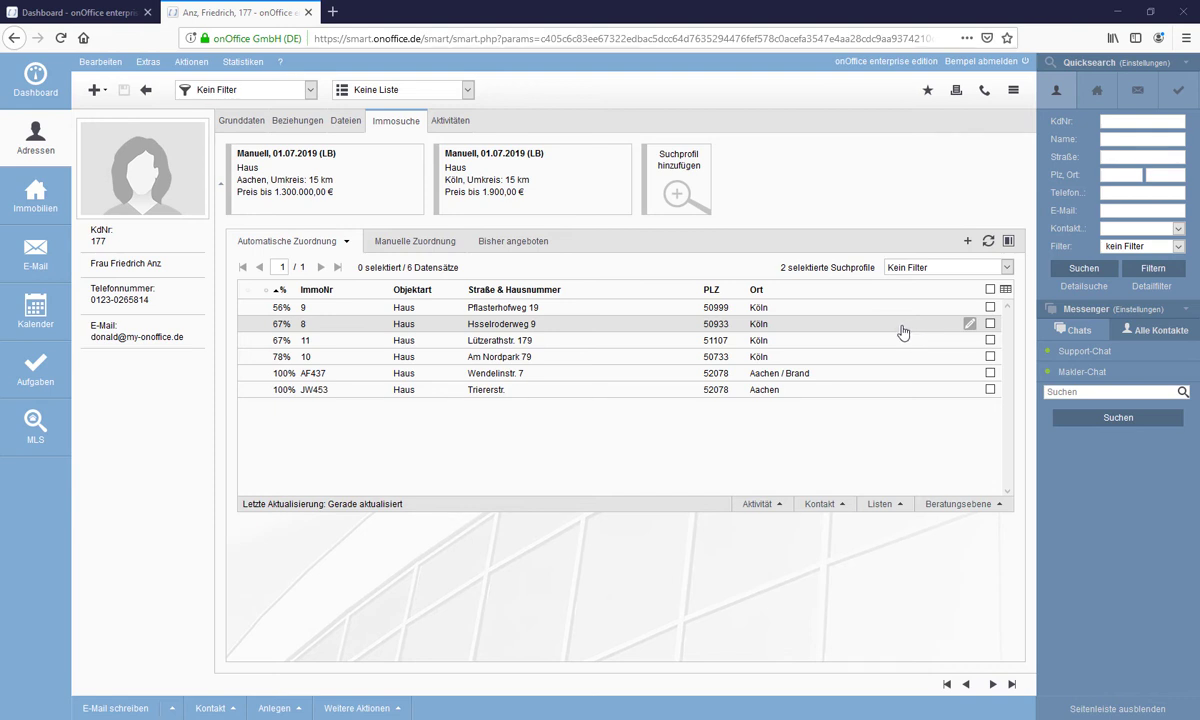
- In E-Mail, unlink the contact address from the AF437 inquiry and review its contact data
left_click(40, 256)
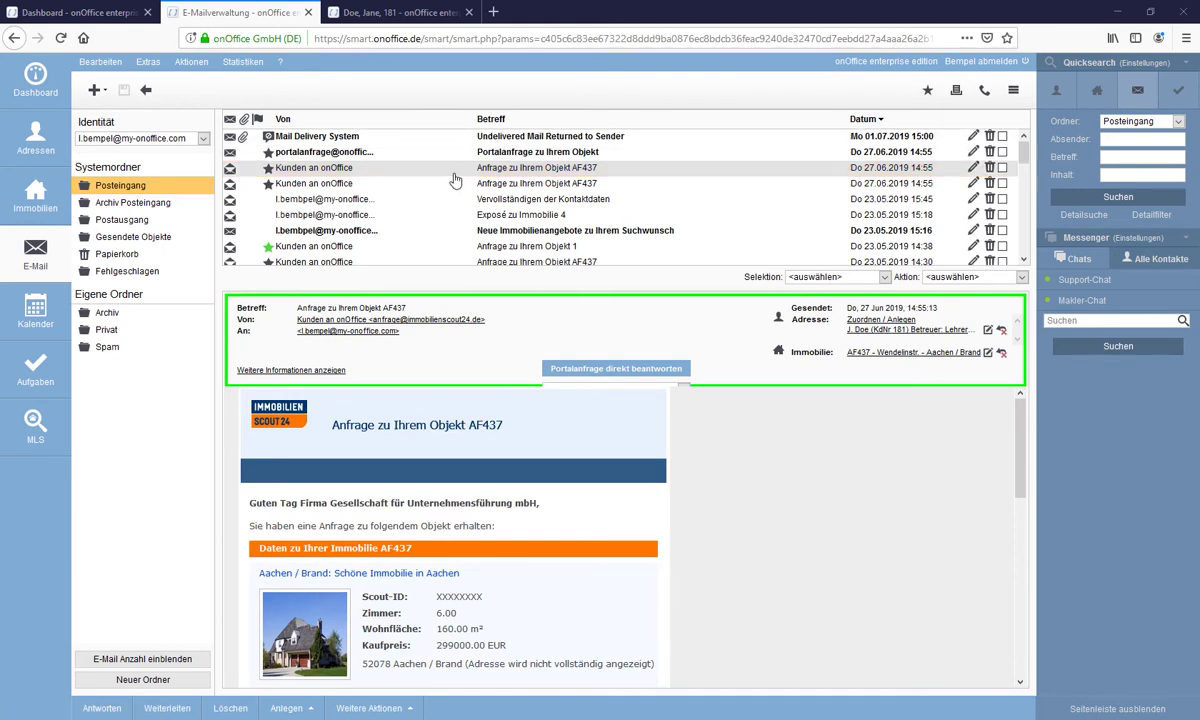
left_click(1002, 330)
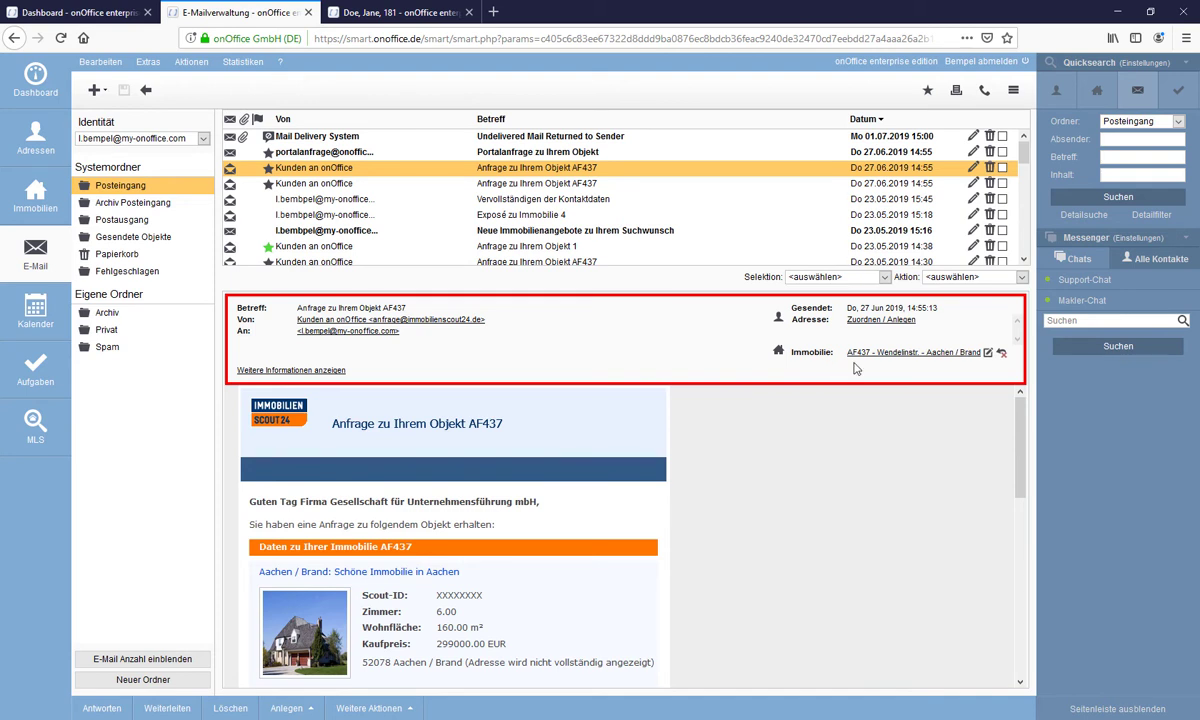
scroll(475, 547, "down", 3)
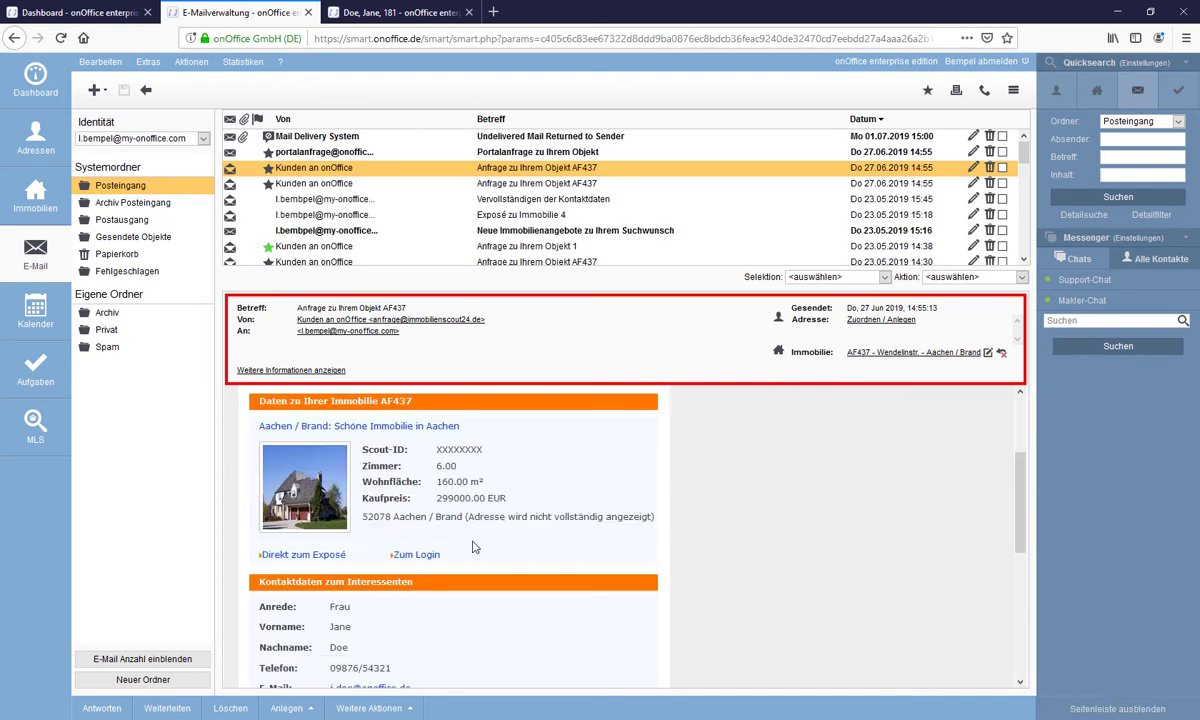
scroll(477, 547, "up", 1)
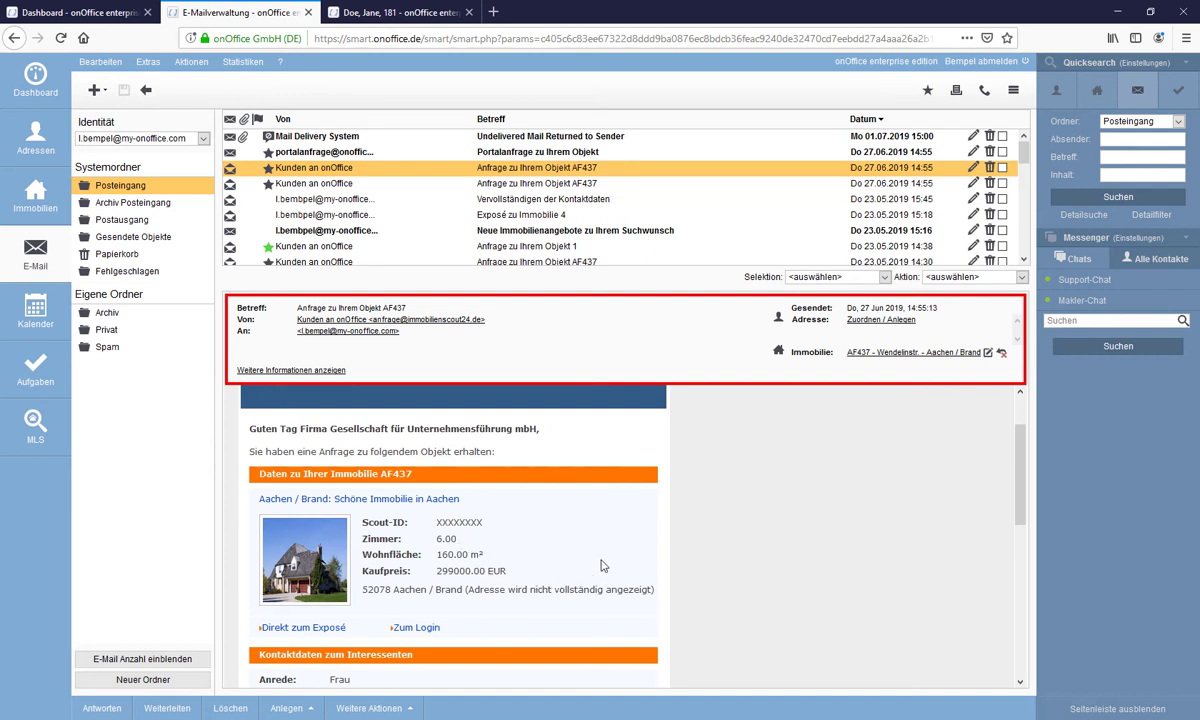
scroll(600, 565, "down", 2)
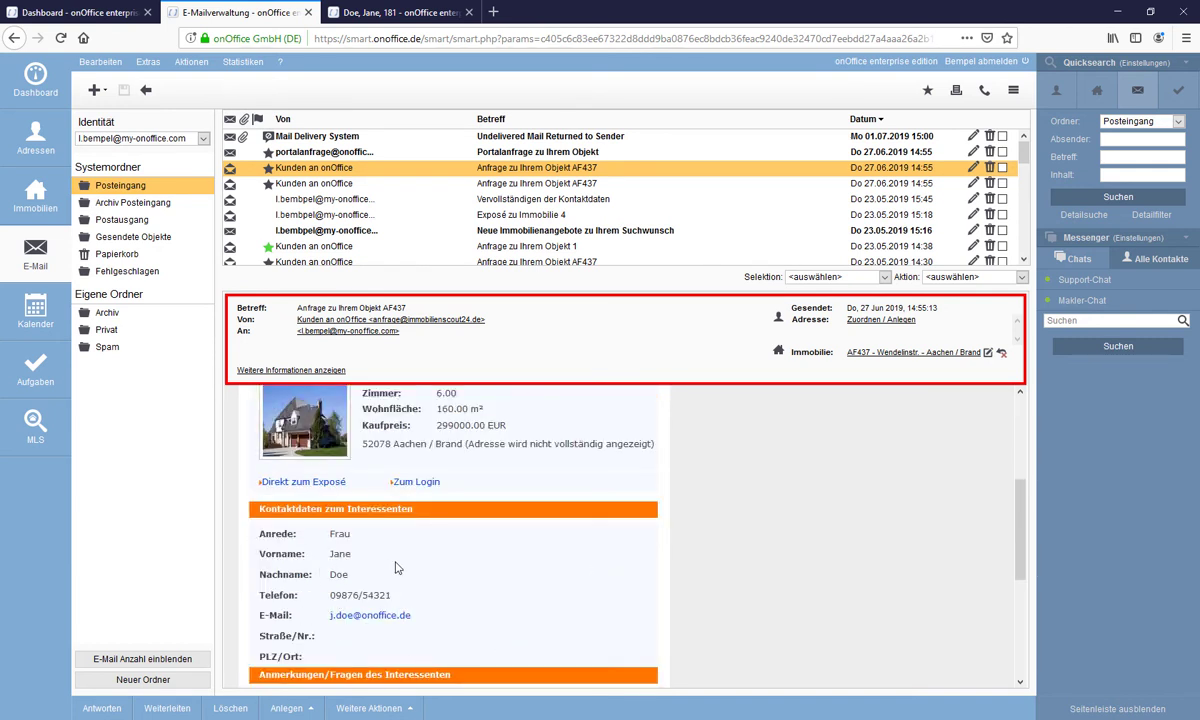
- Create a new contact from the AF437 inquiry with a middle initial added, despite the duplicate warning
left_click(879, 321)
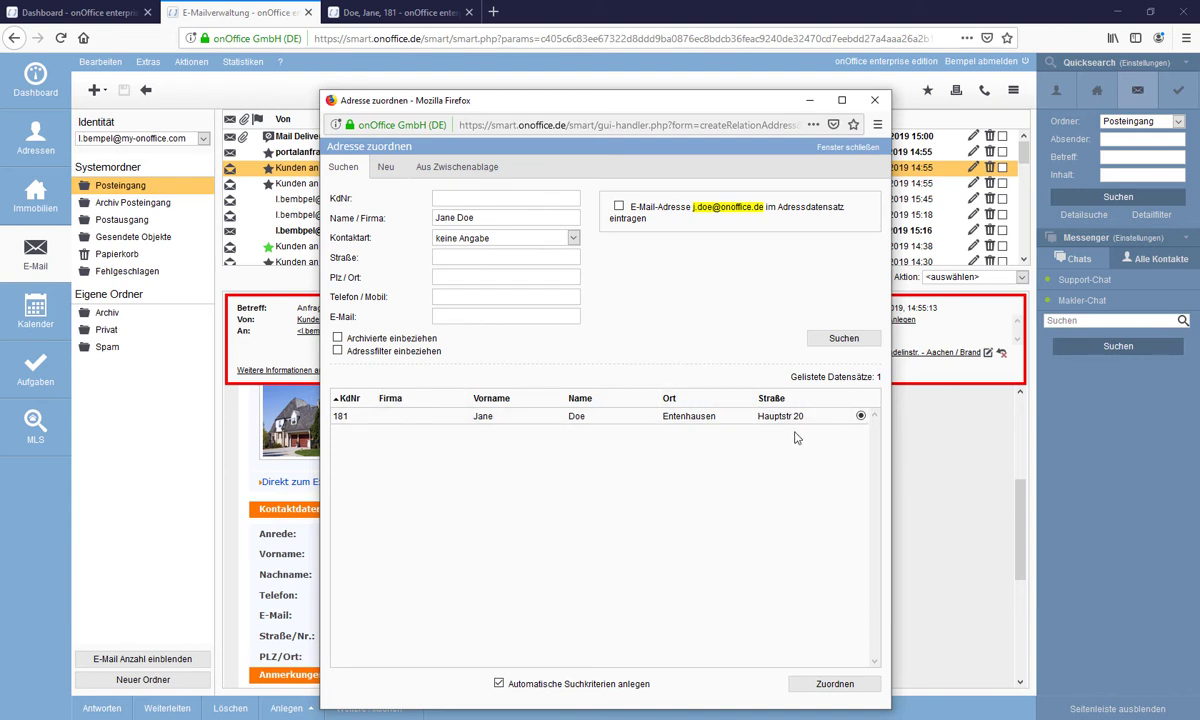
left_click(389, 176)
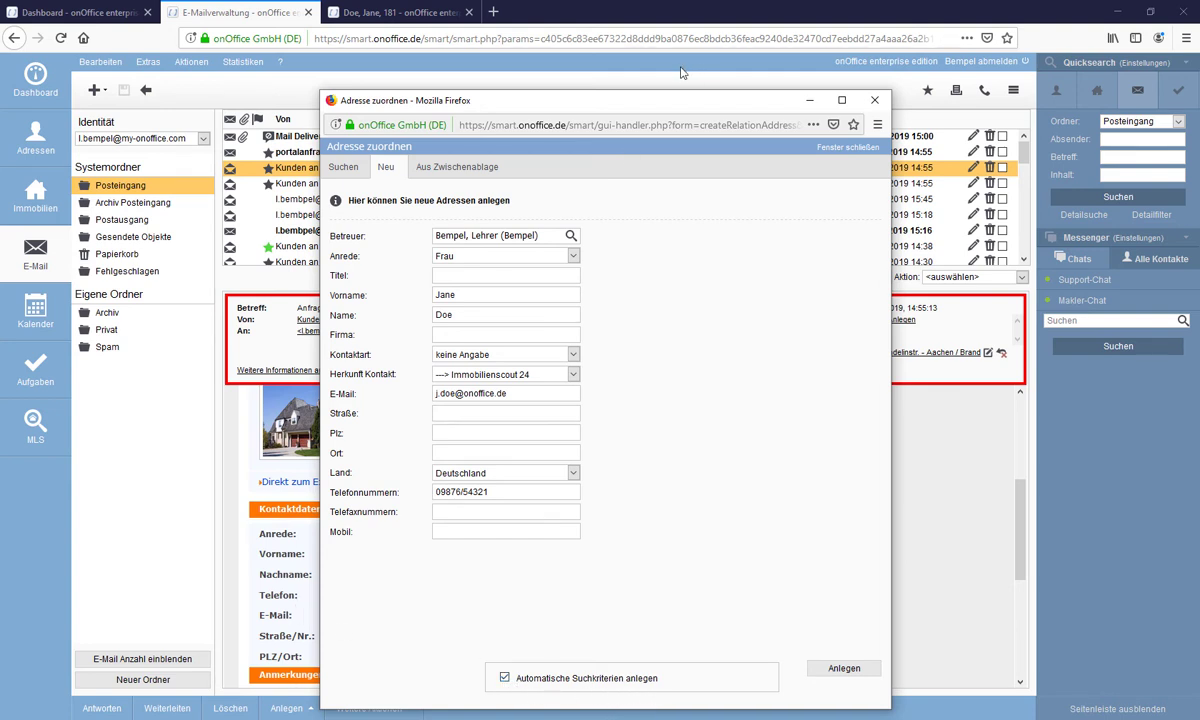
left_click_drag(611, 100, 900, 90)
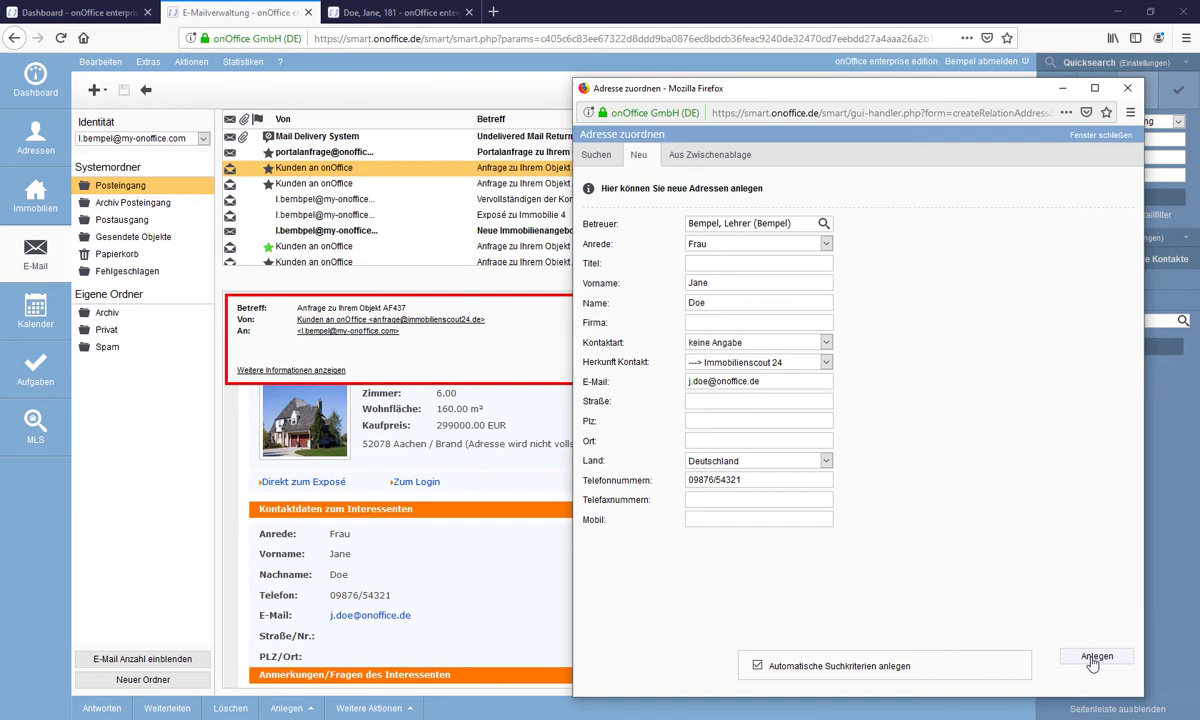
left_click(733, 284)
type("F.")
left_click(1097, 658)
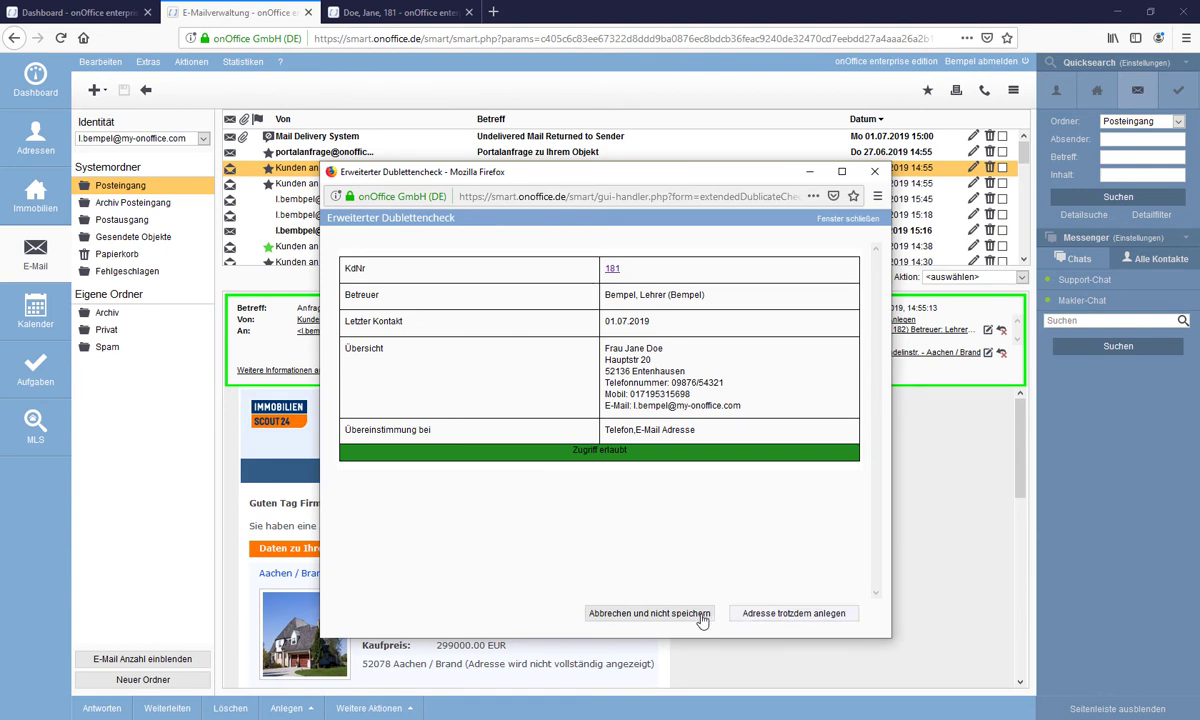
left_click(771, 621)
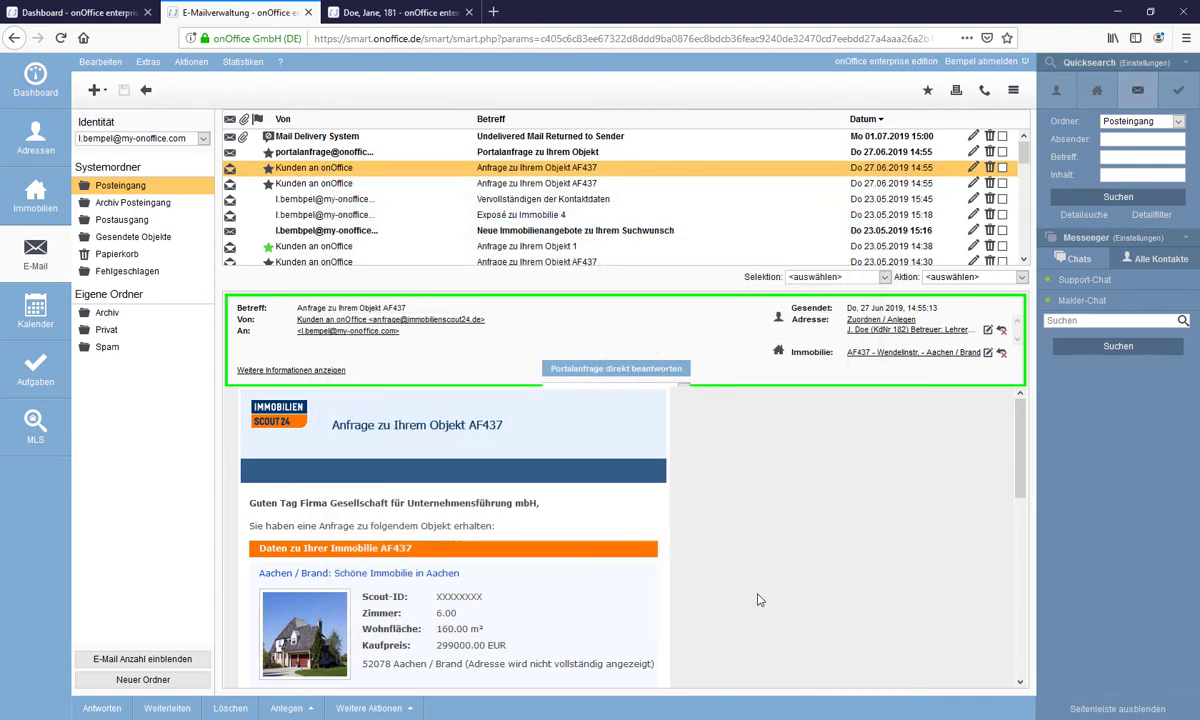
- From the dashboard, open Adressen and the newest contact's record 182
left_click(99, 20)
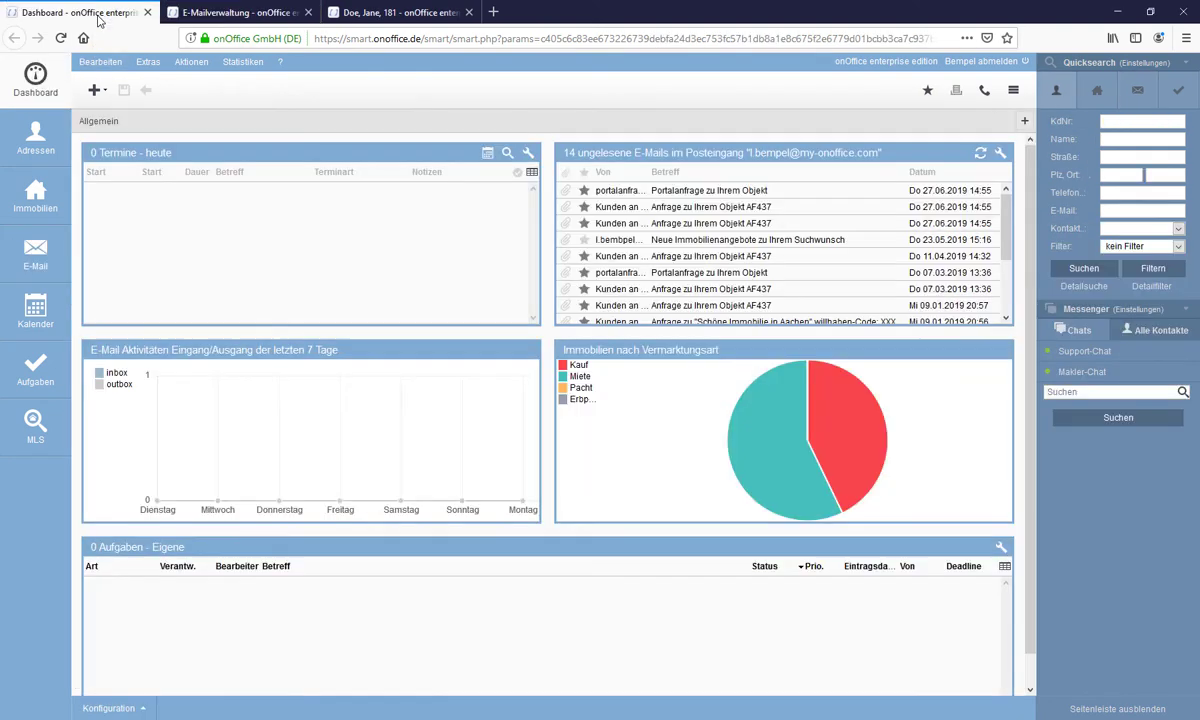
left_click(42, 147)
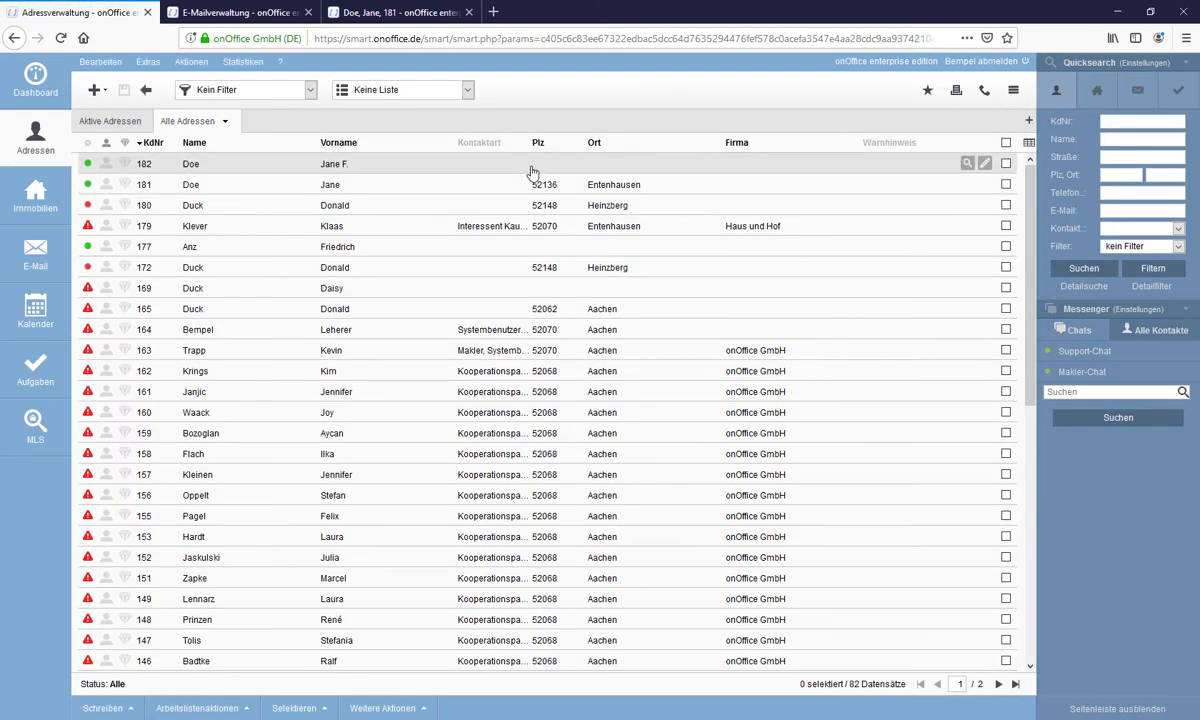
left_click(532, 172)
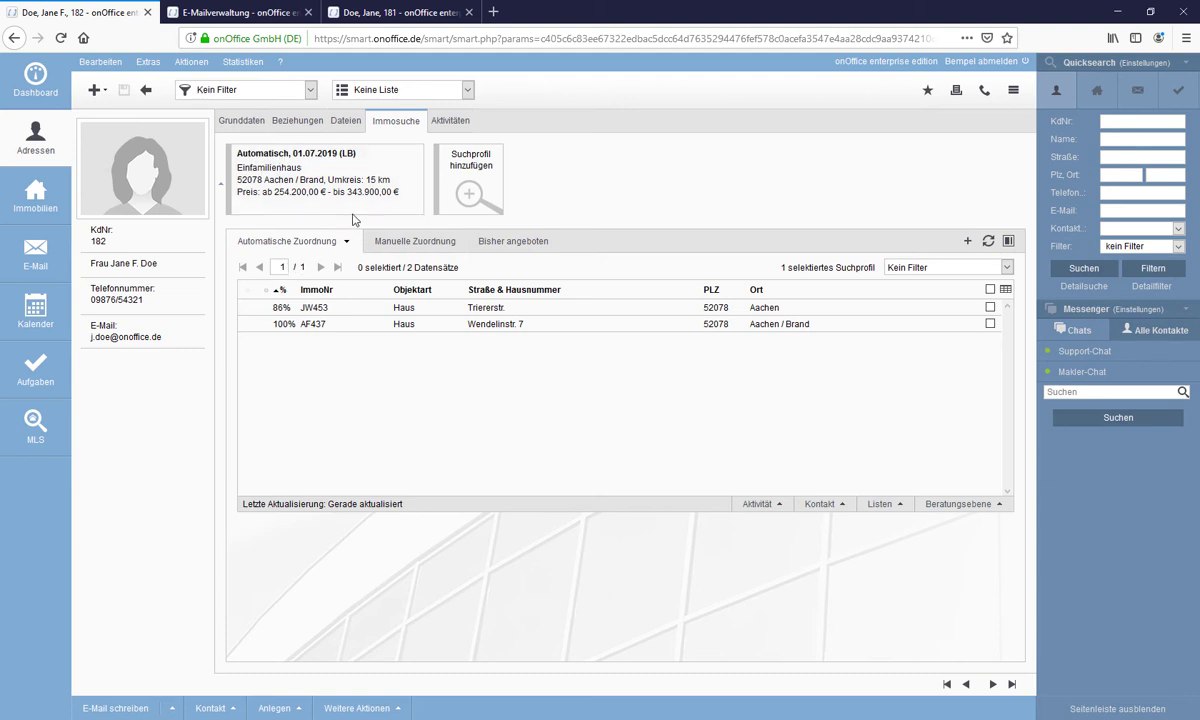
left_click(410, 160)
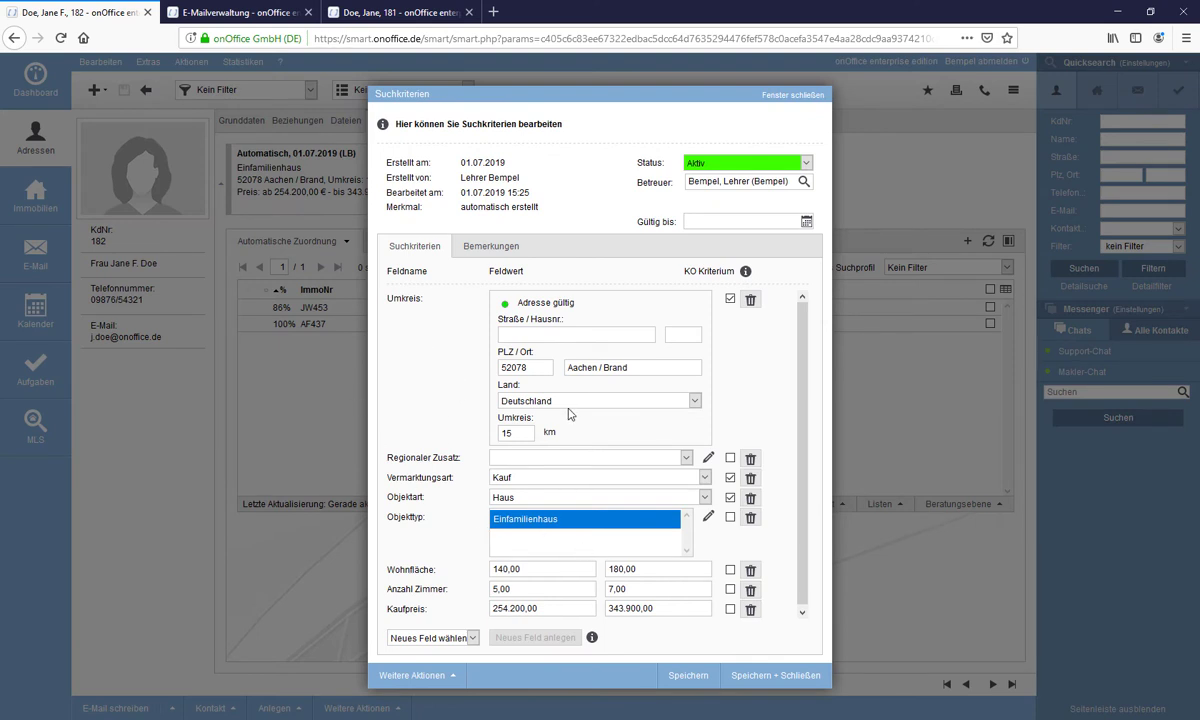
scroll(545, 395, "down", 1)
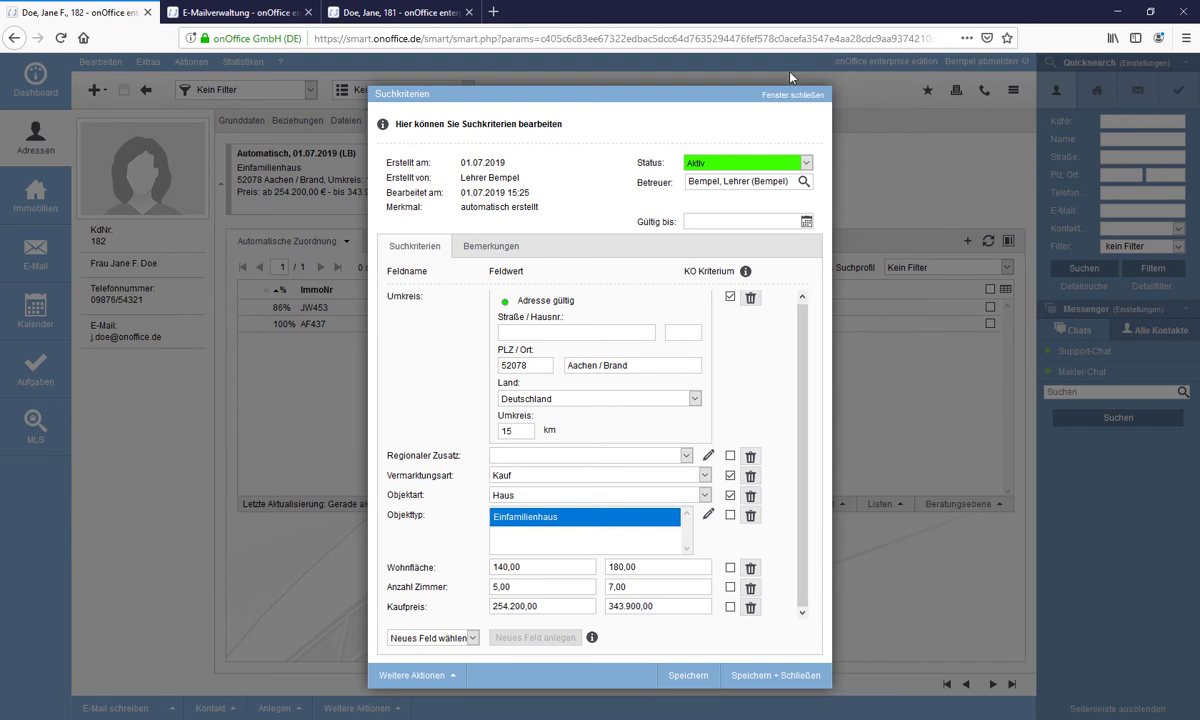
left_click(806, 101)
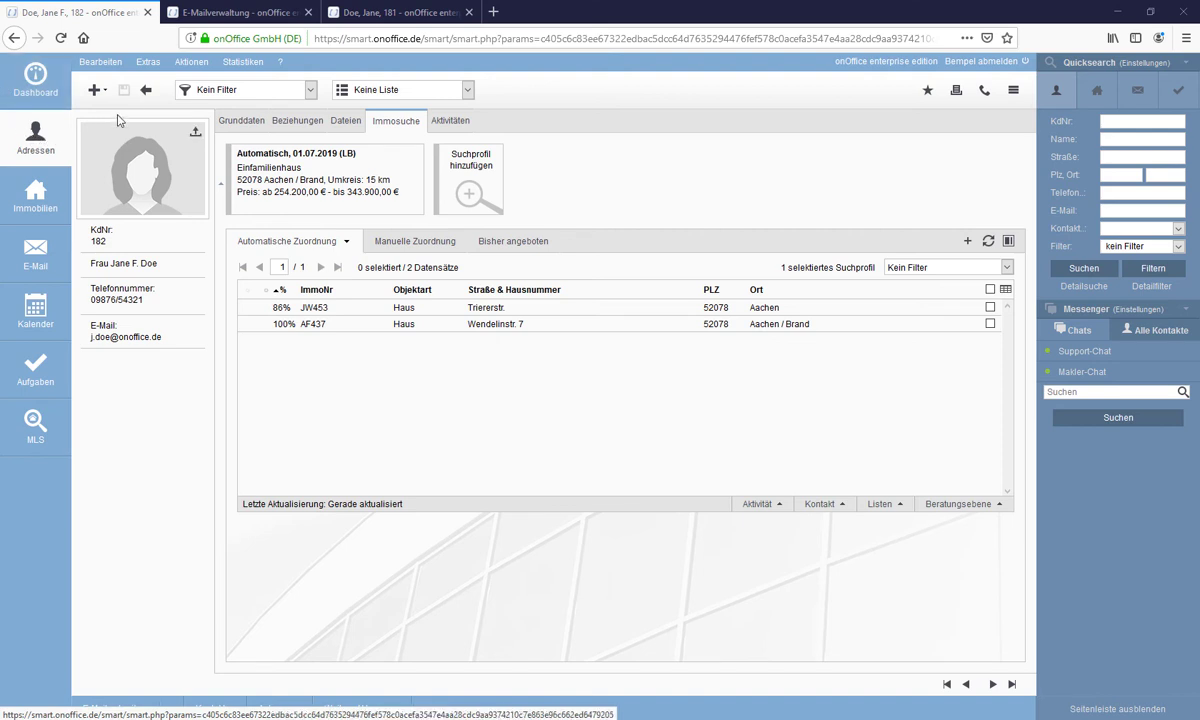
- Show the contact's Grunddaten and open the Weitere Aktionen menu
left_click(228, 122)
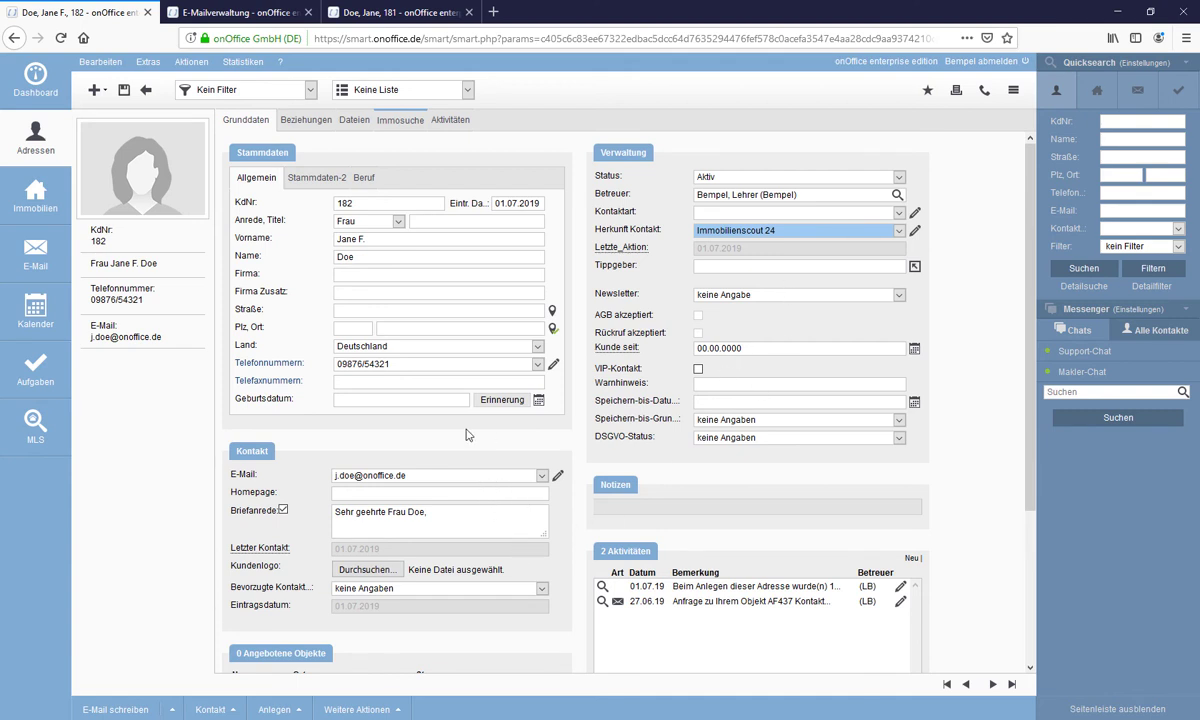
scroll(445, 410, "down", 4)
scroll(512, 438, "up", 4)
left_click(356, 708)
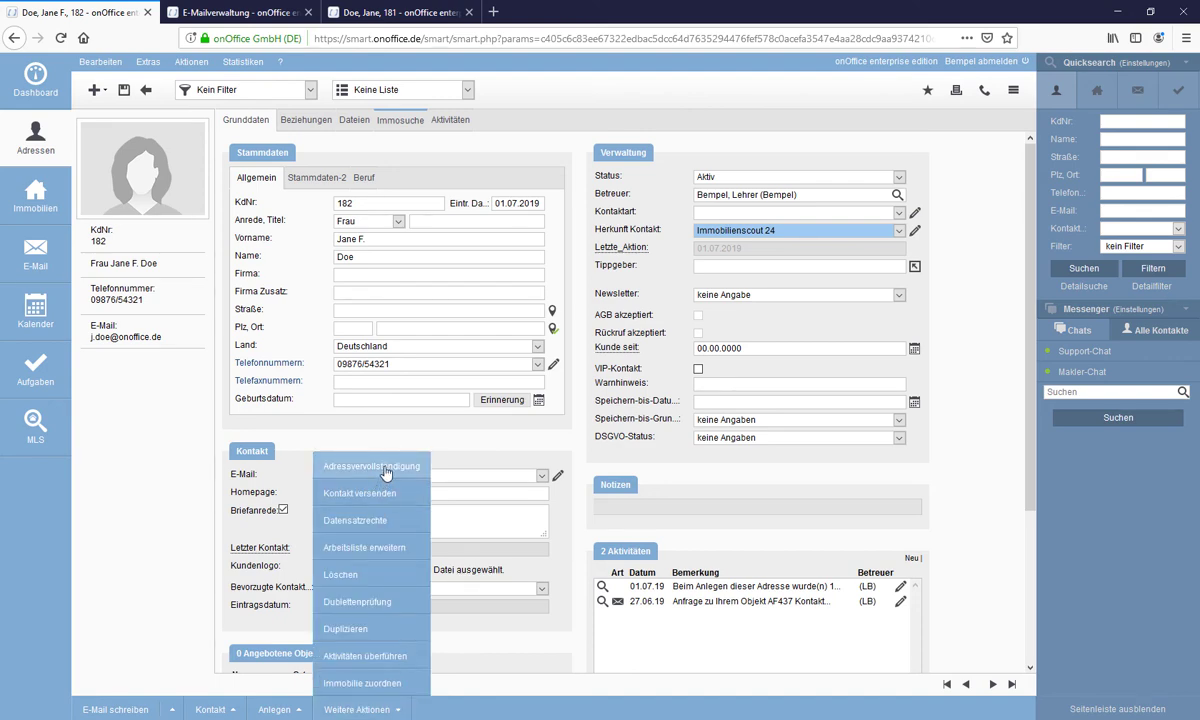
- Start an Adressvervollständigung for the contact, keeping mode 'Adresse mit Suchkriterien'
left_click(386, 470)
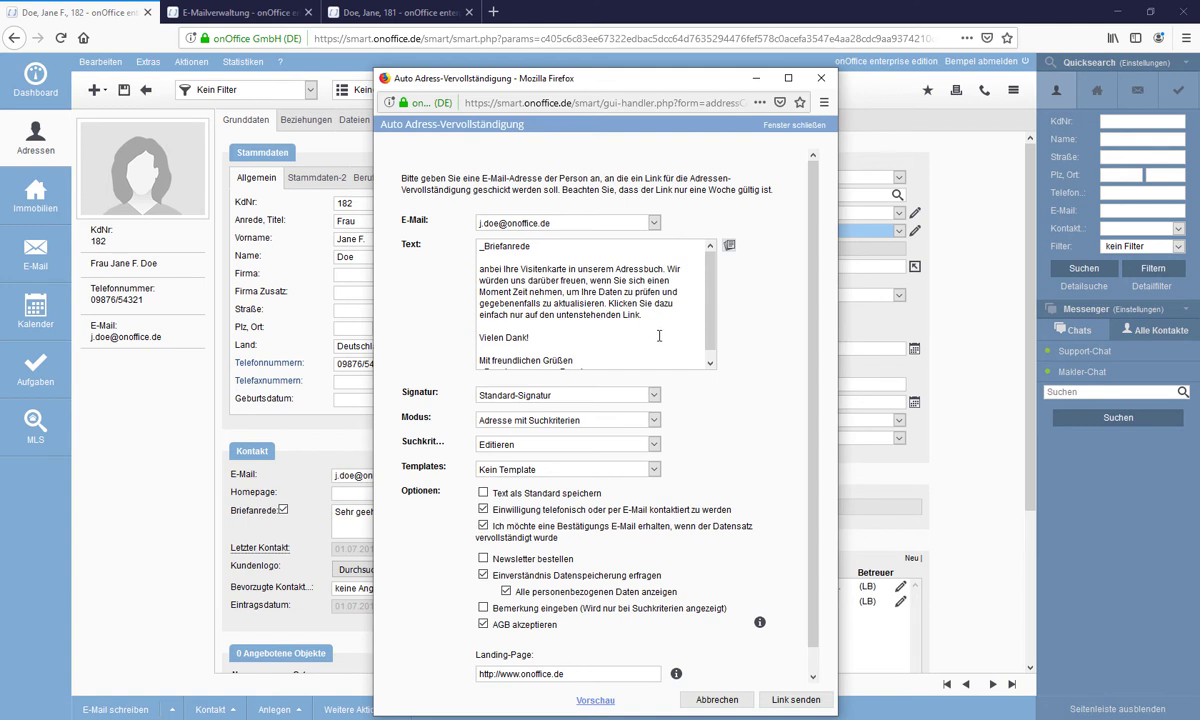
scroll(662, 331, "down", 1)
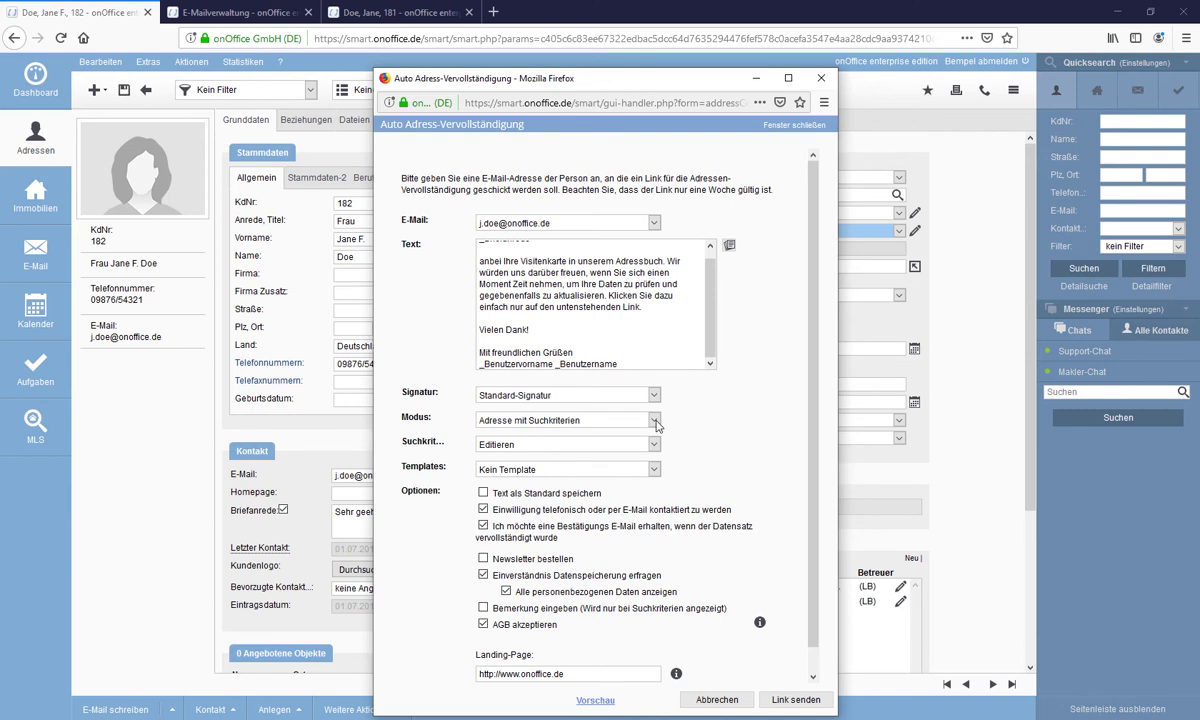
left_click(655, 421)
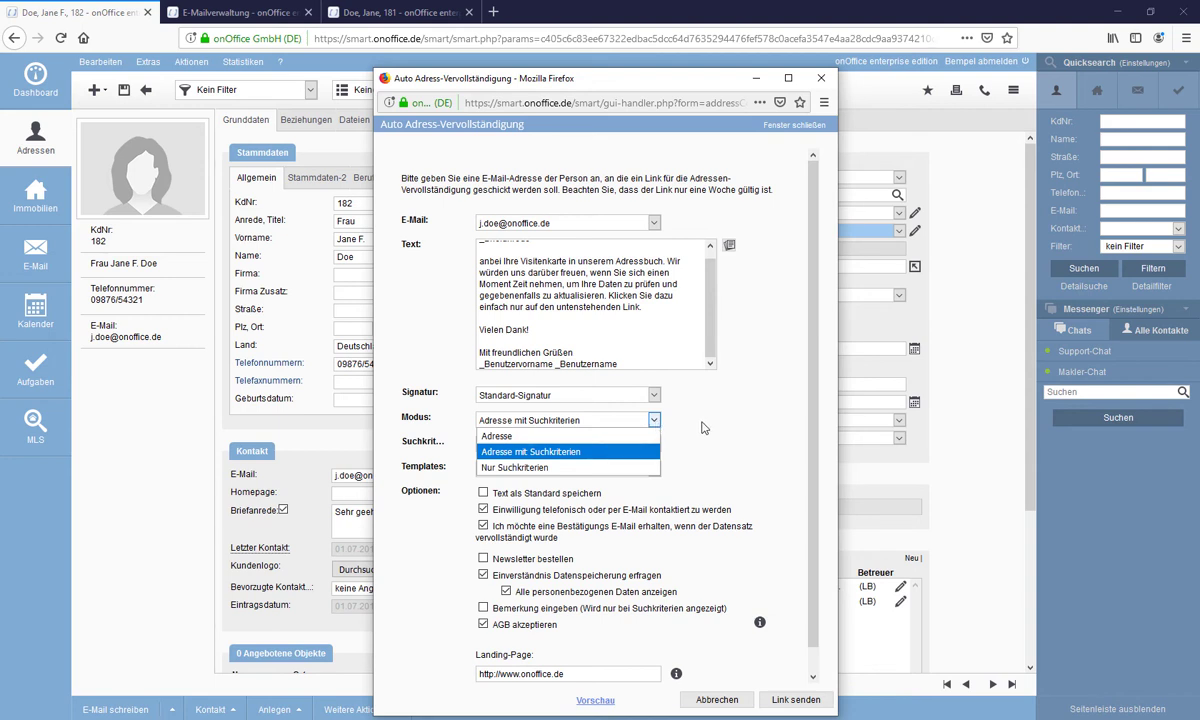
left_click(703, 423)
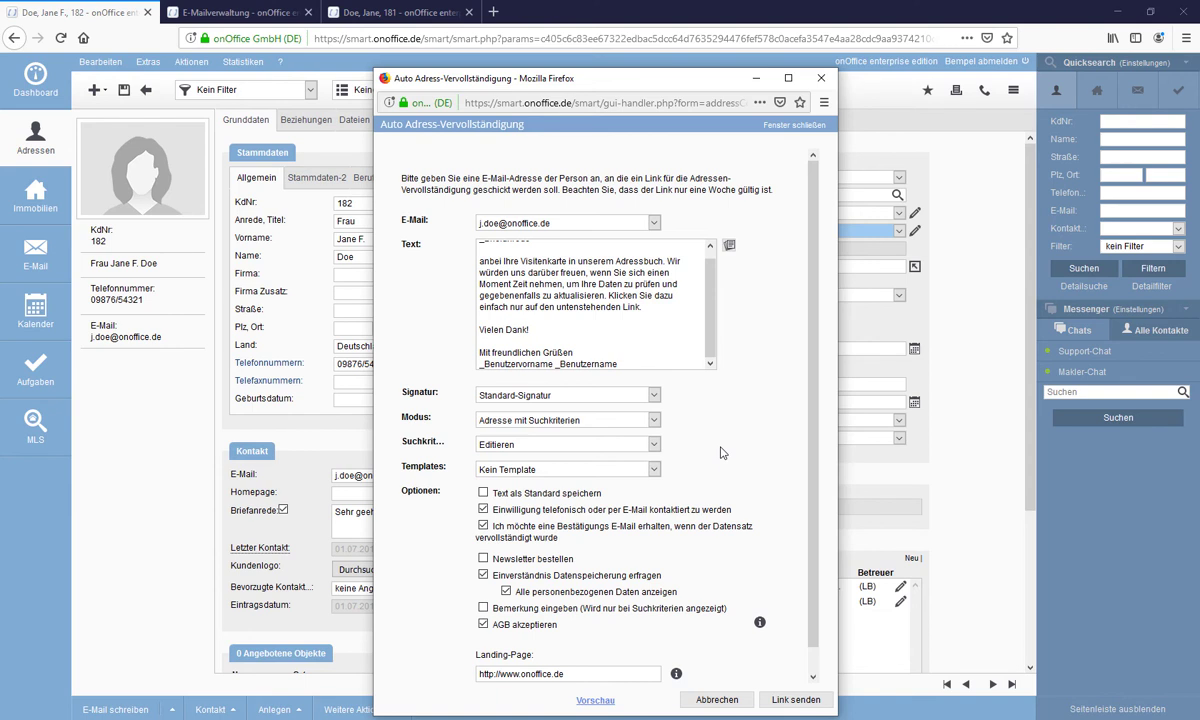
- Tick Newsletter bestellen and preview the completion form
scroll(723, 535, "down", 1)
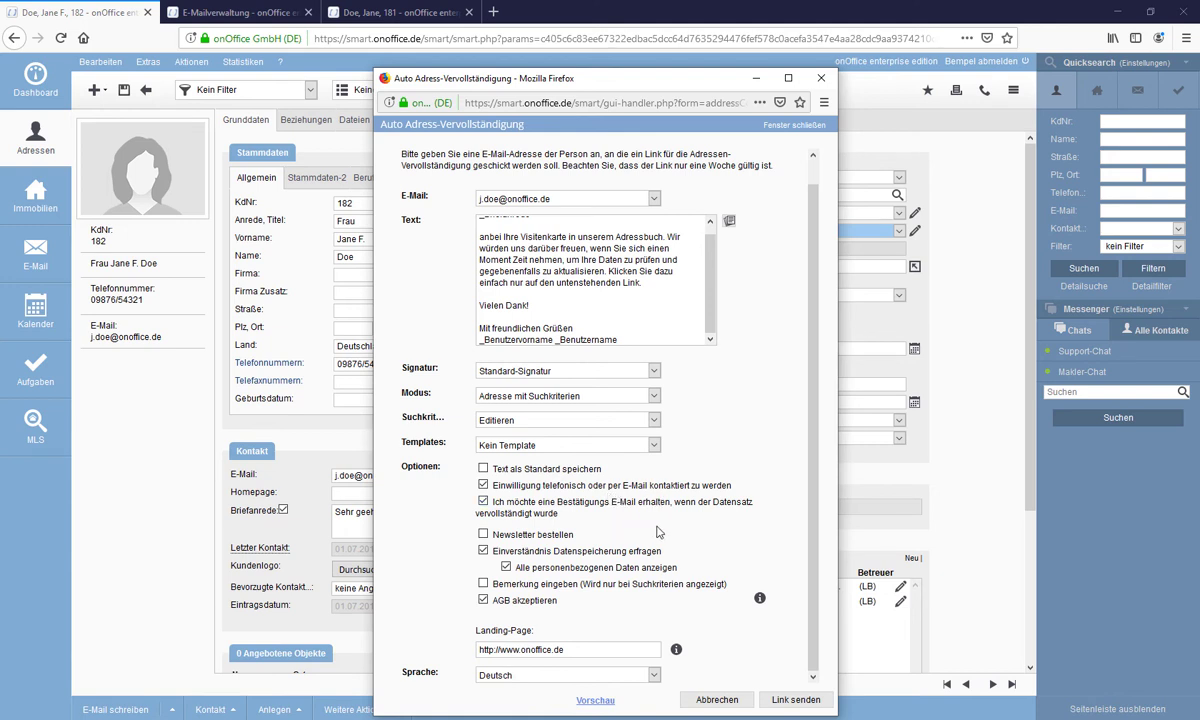
left_click(483, 534)
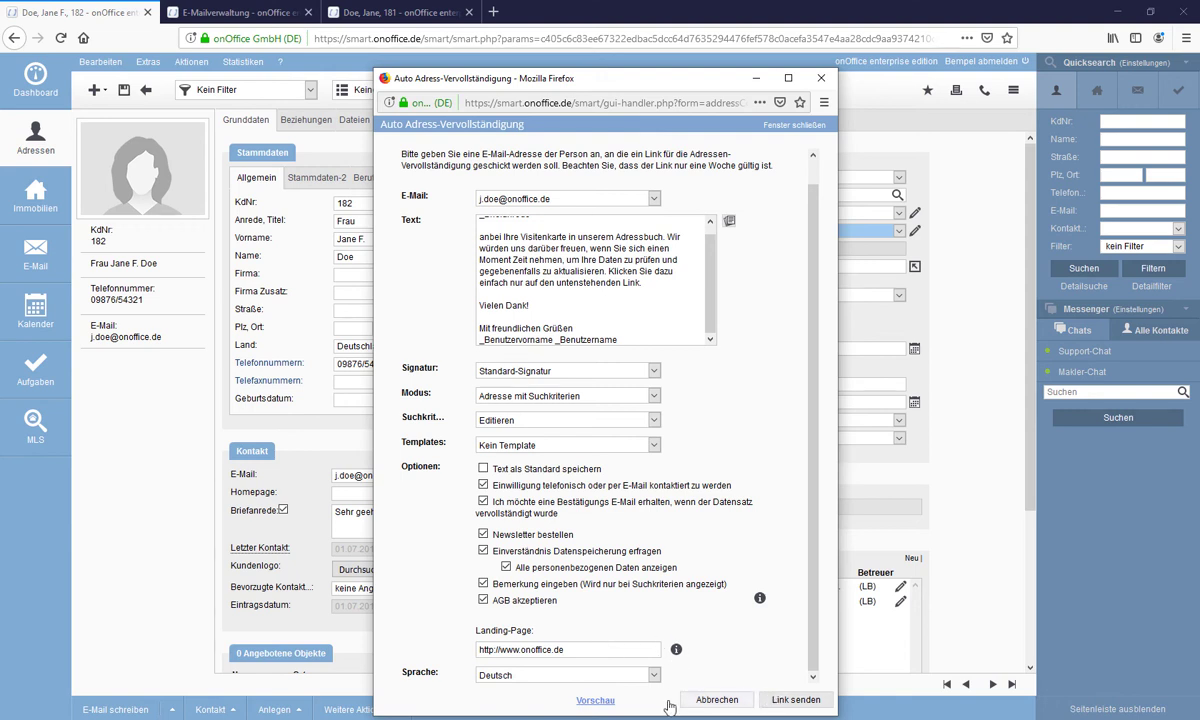
left_click(595, 701)
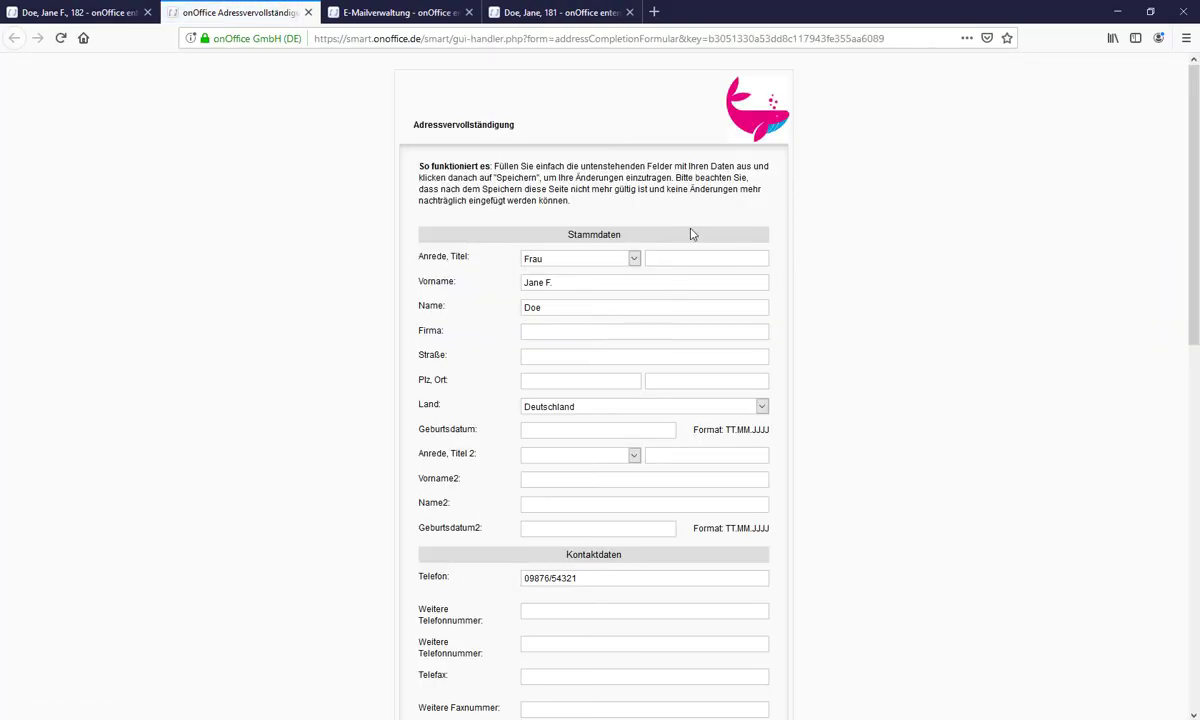
- Review the prefilled address-completion form preview, then close its tab
scroll(683, 310, "down", 1)
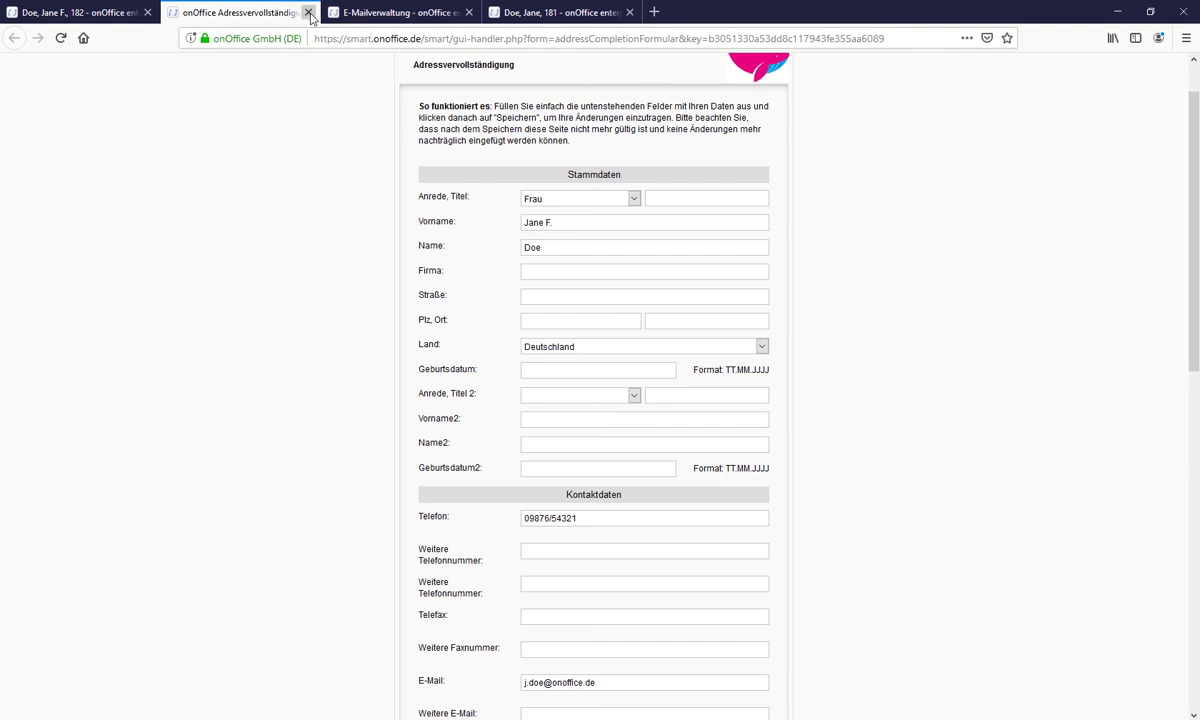
left_click(309, 13)
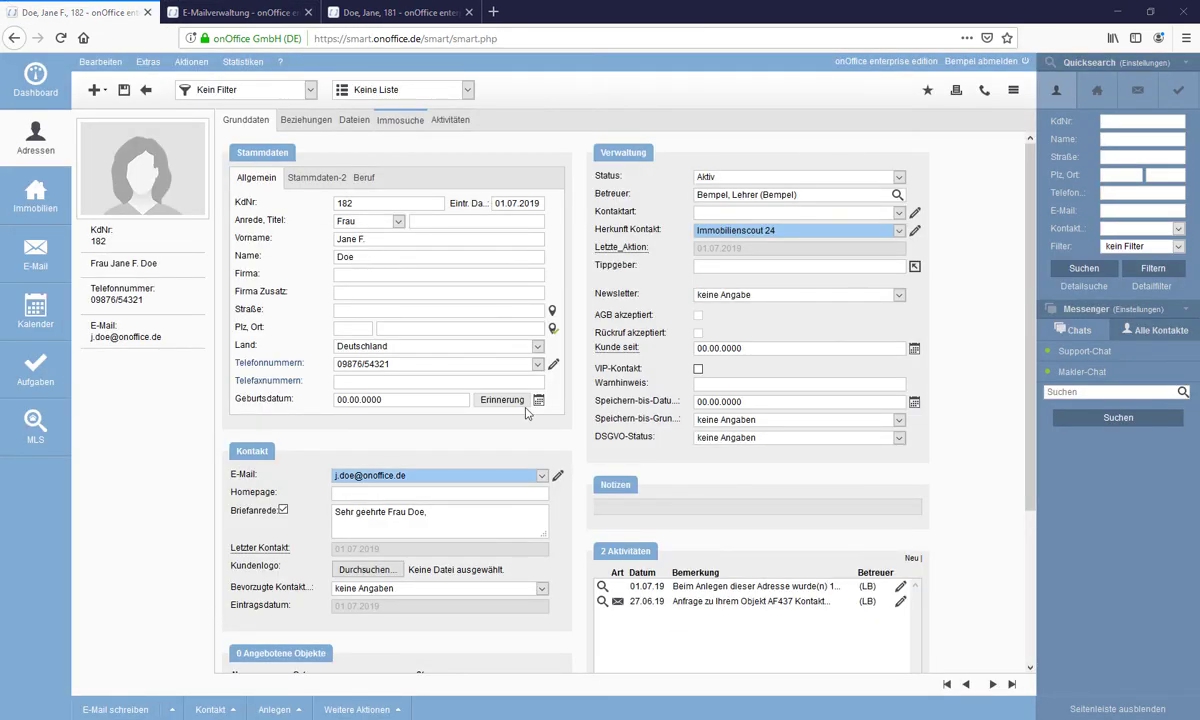
- Add a second e-mail address to the contact, make it the default, and save
left_click(557, 482)
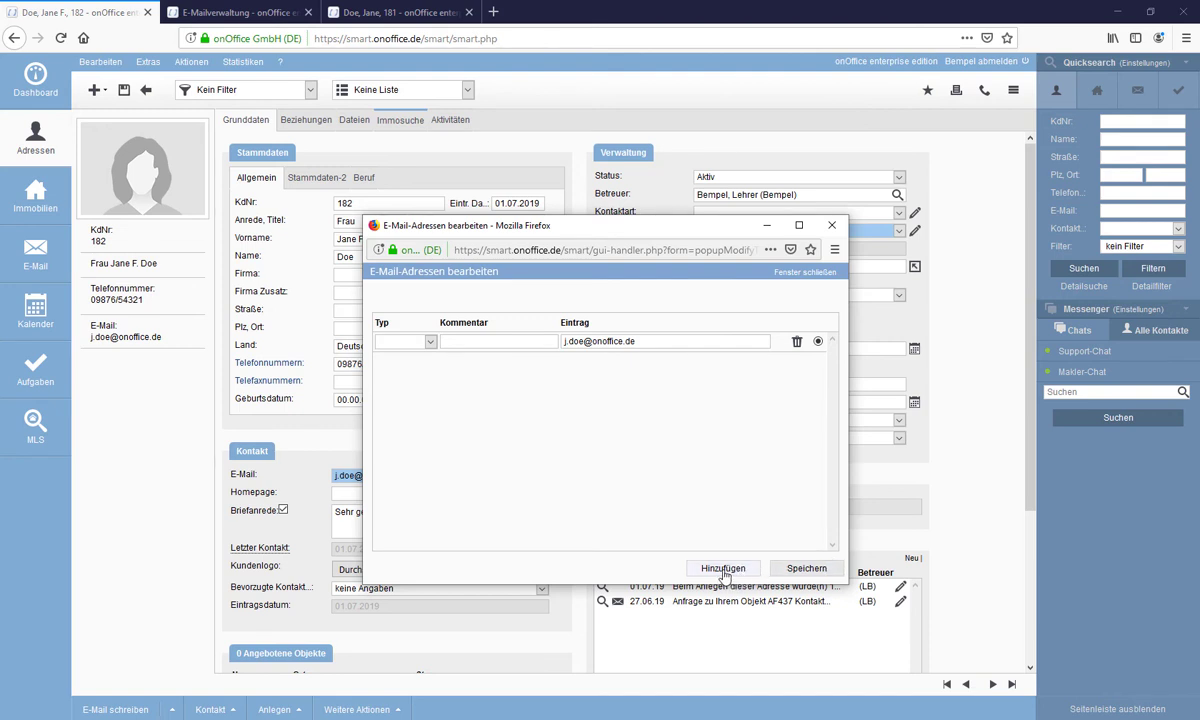
left_click(724, 569)
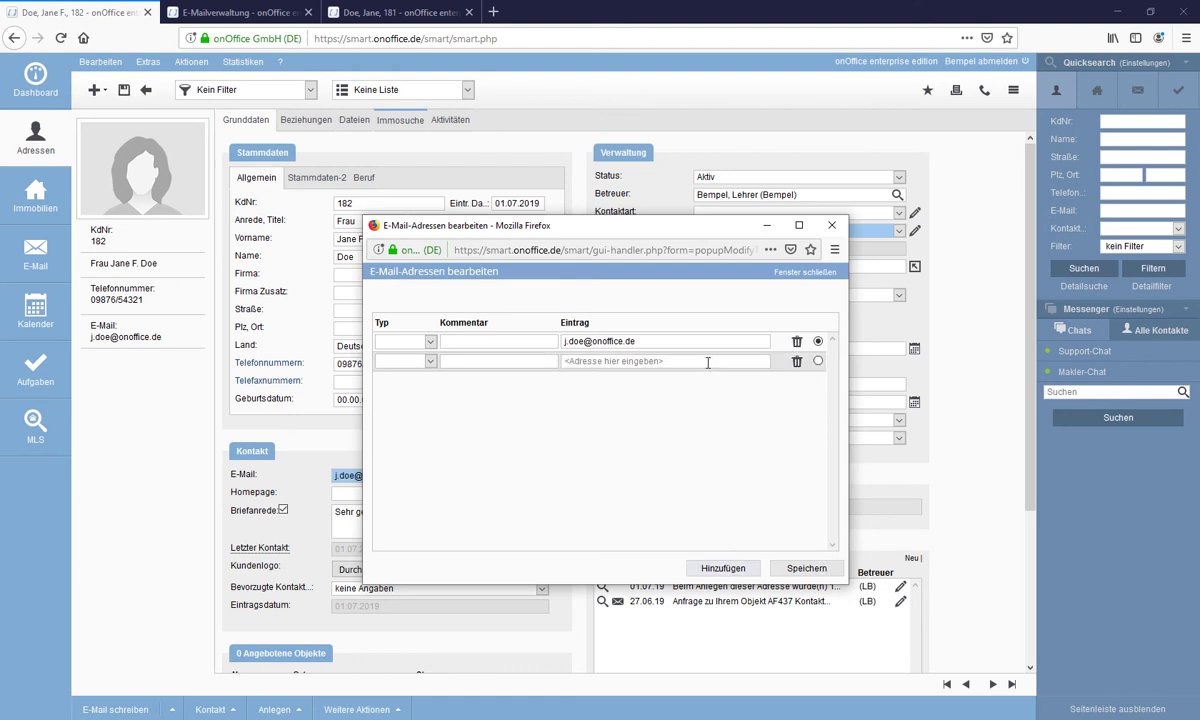
left_click(600, 361)
type("-onoffice.com")
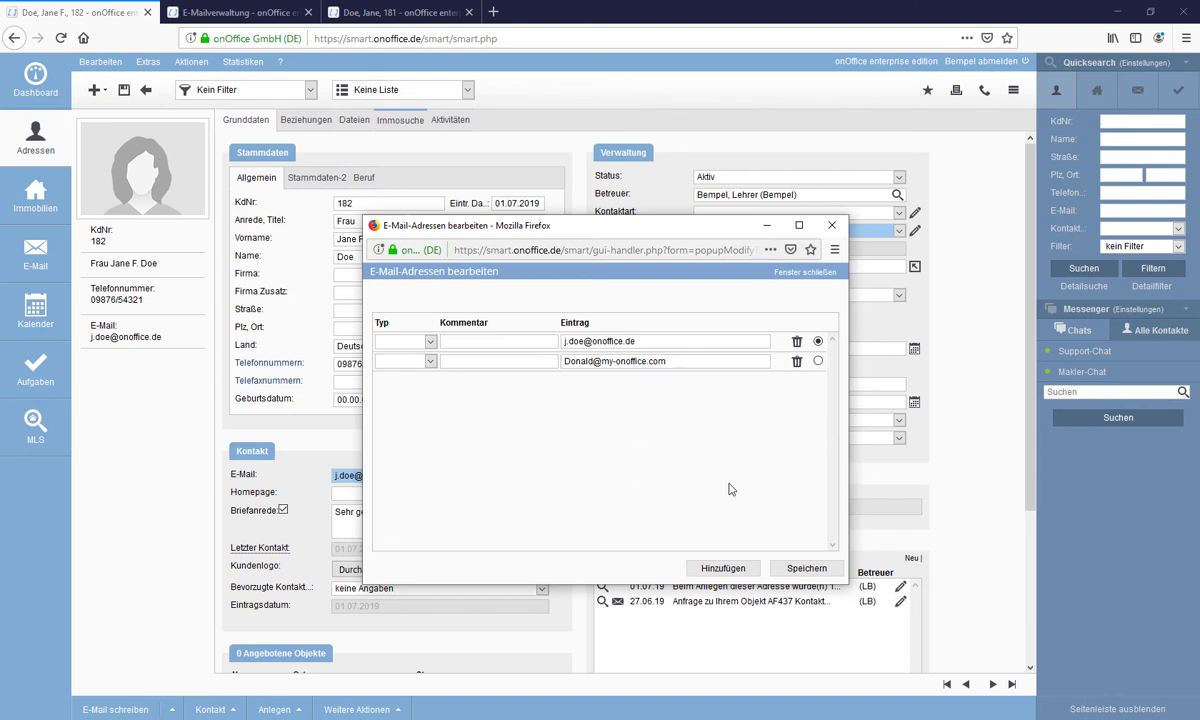
left_click(818, 361)
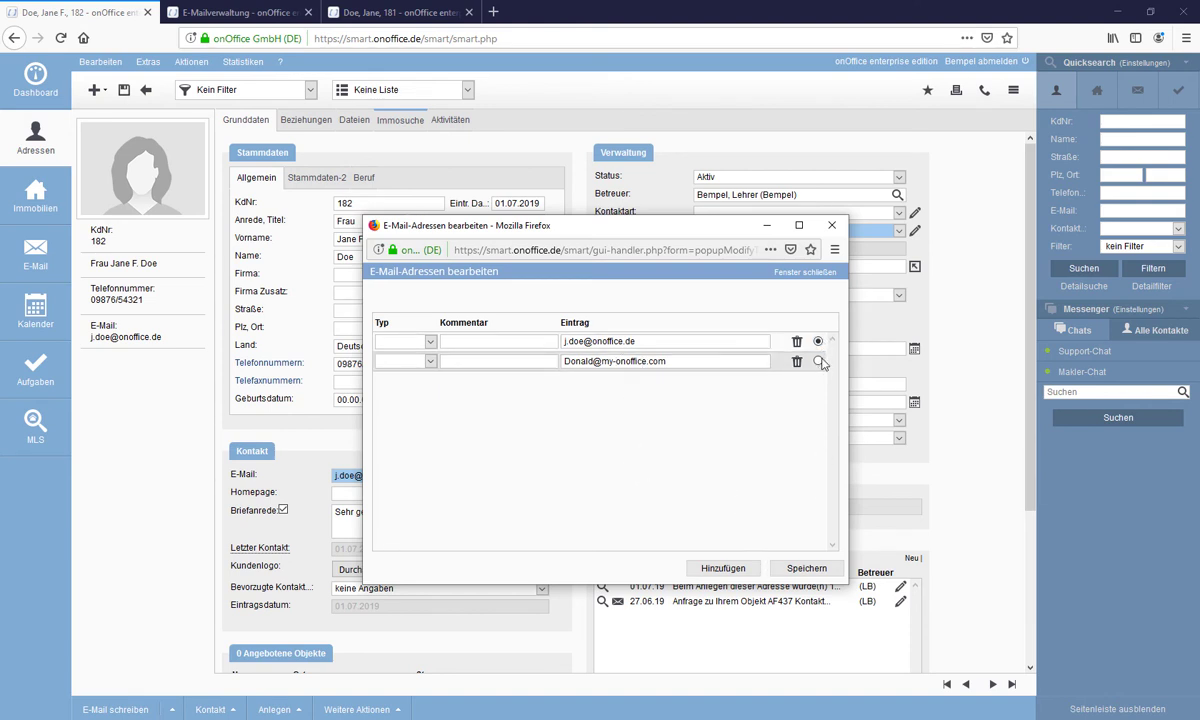
left_click(813, 572)
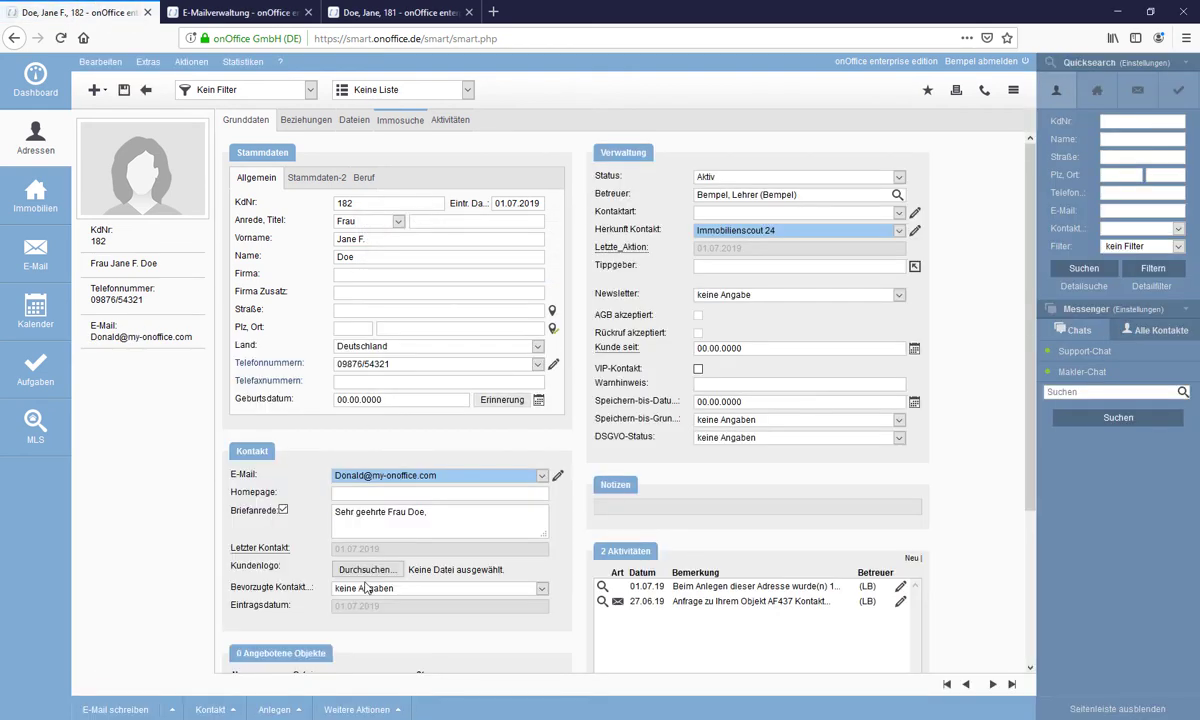
- Send a new Adressvervollständigung link to the contact, then go to the e-mail inbox
left_click(358, 710)
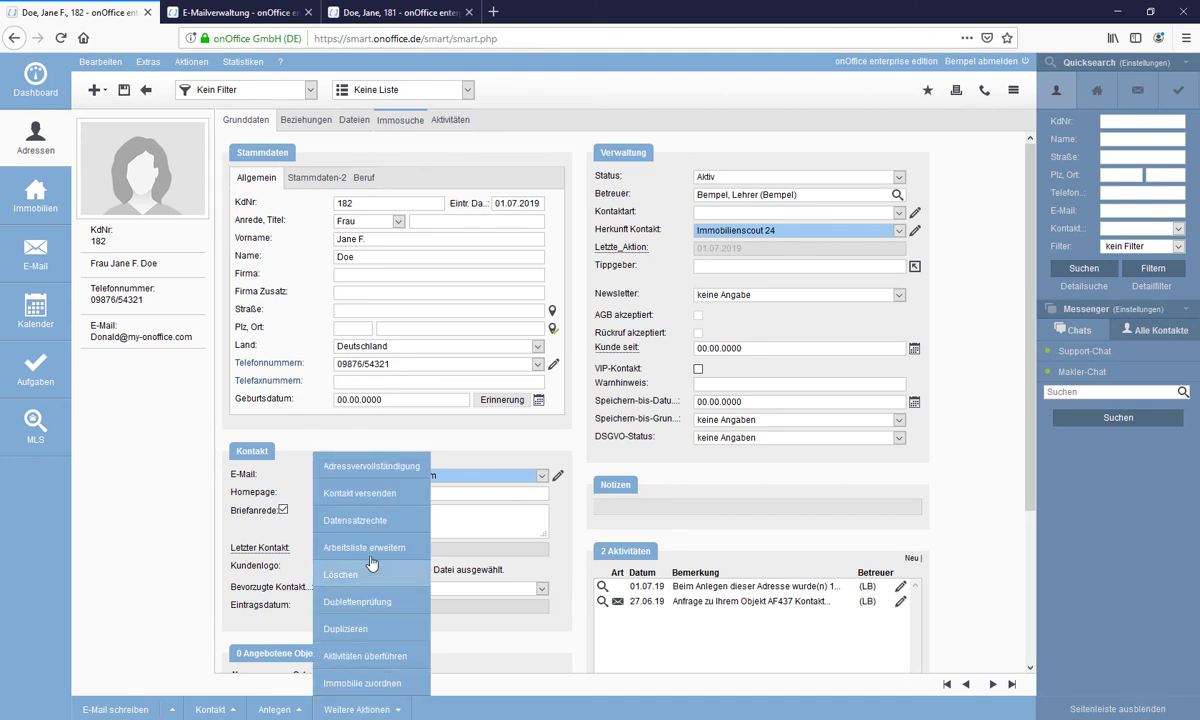
left_click(388, 467)
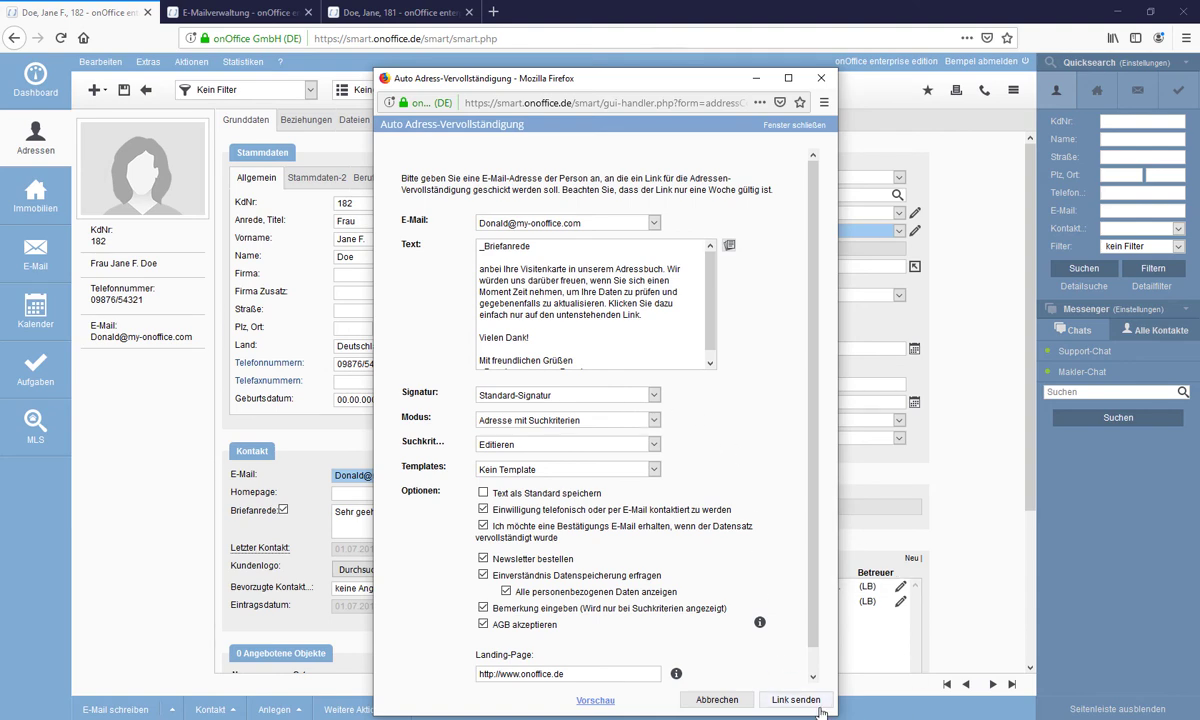
left_click(803, 700)
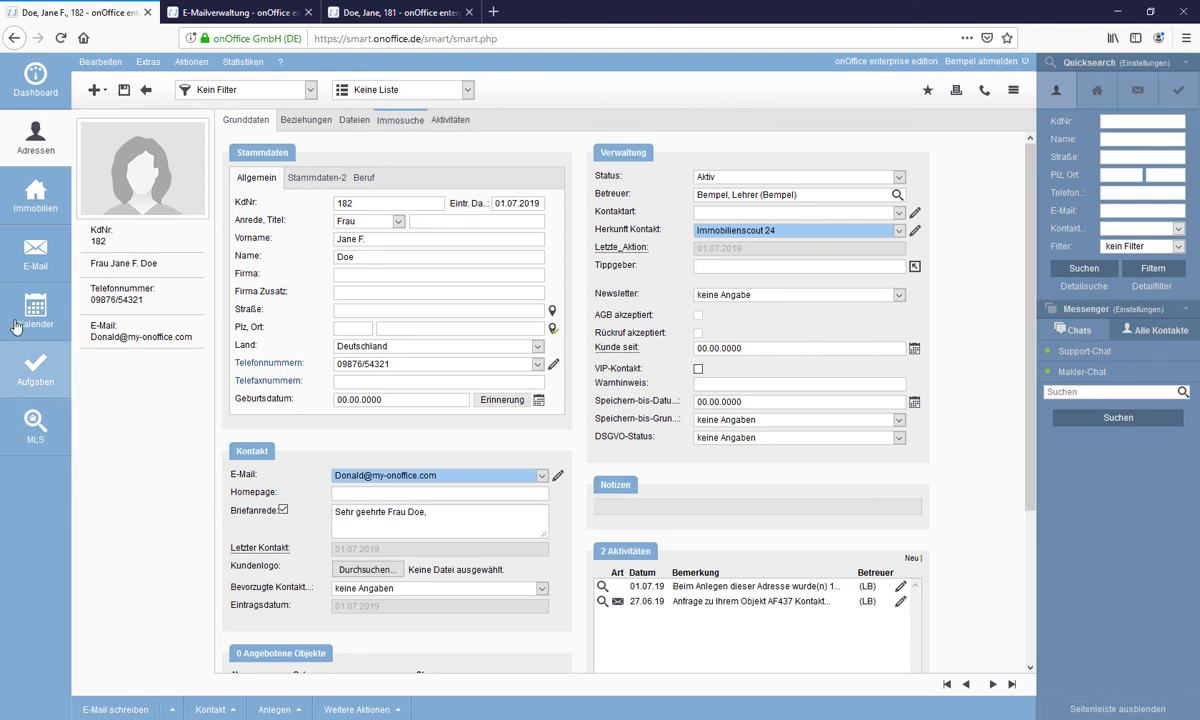
left_click(35, 258)
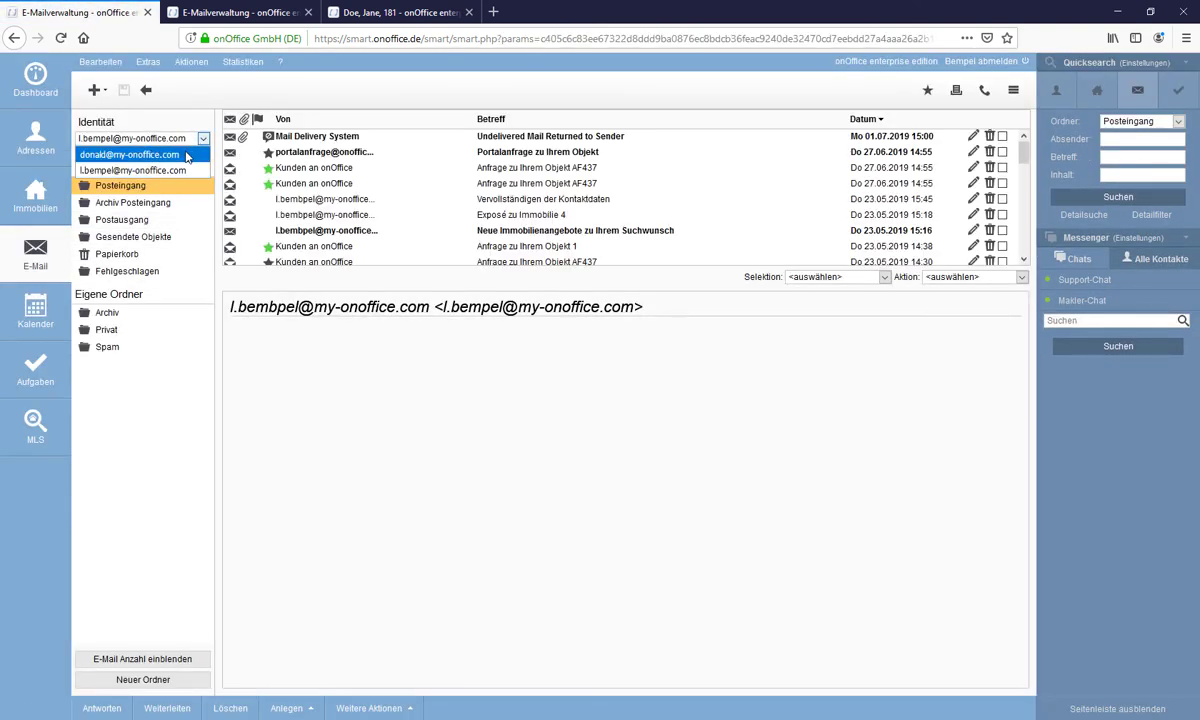
- Under the new address's mailbox, open the received e-mail and follow its 'Zu Ihren Daten' link
left_click(192, 154)
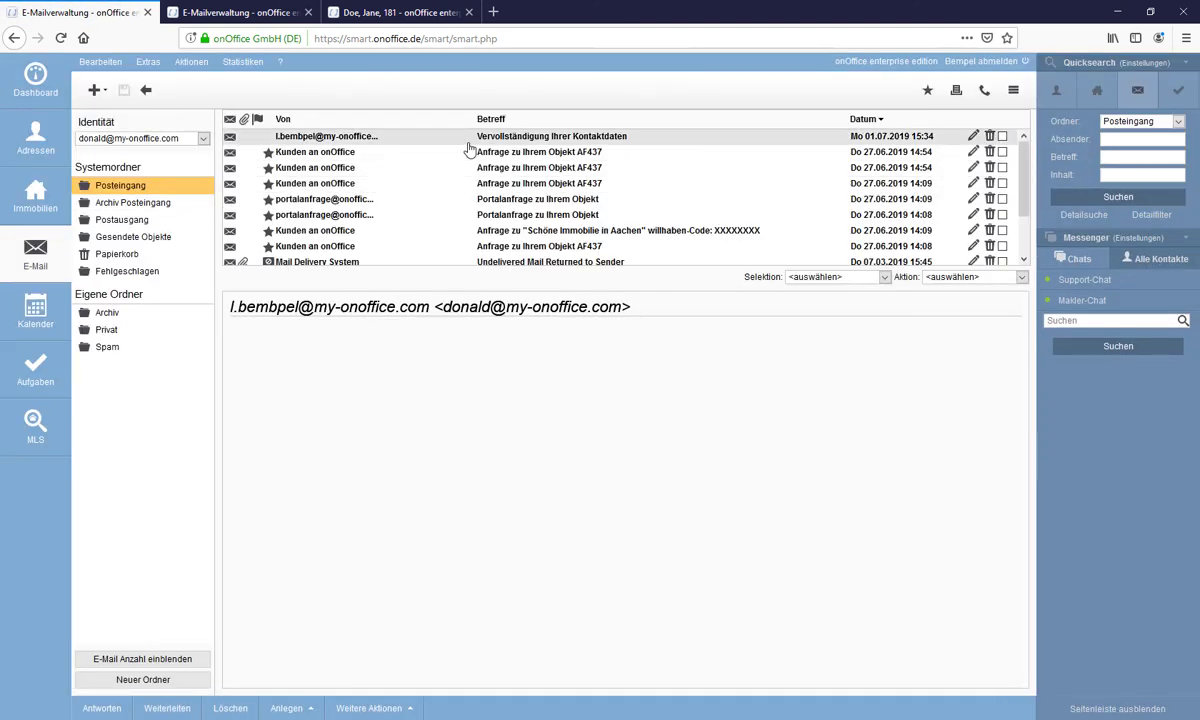
left_click(605, 142)
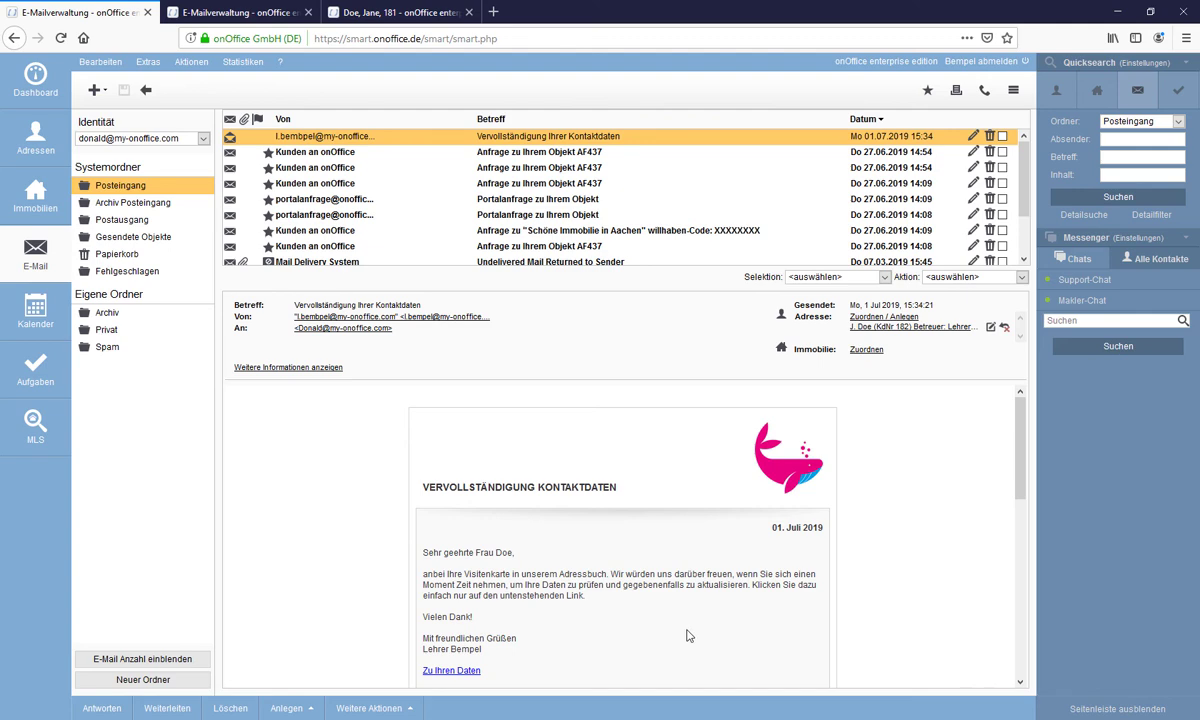
scroll(505, 585, "down", 3)
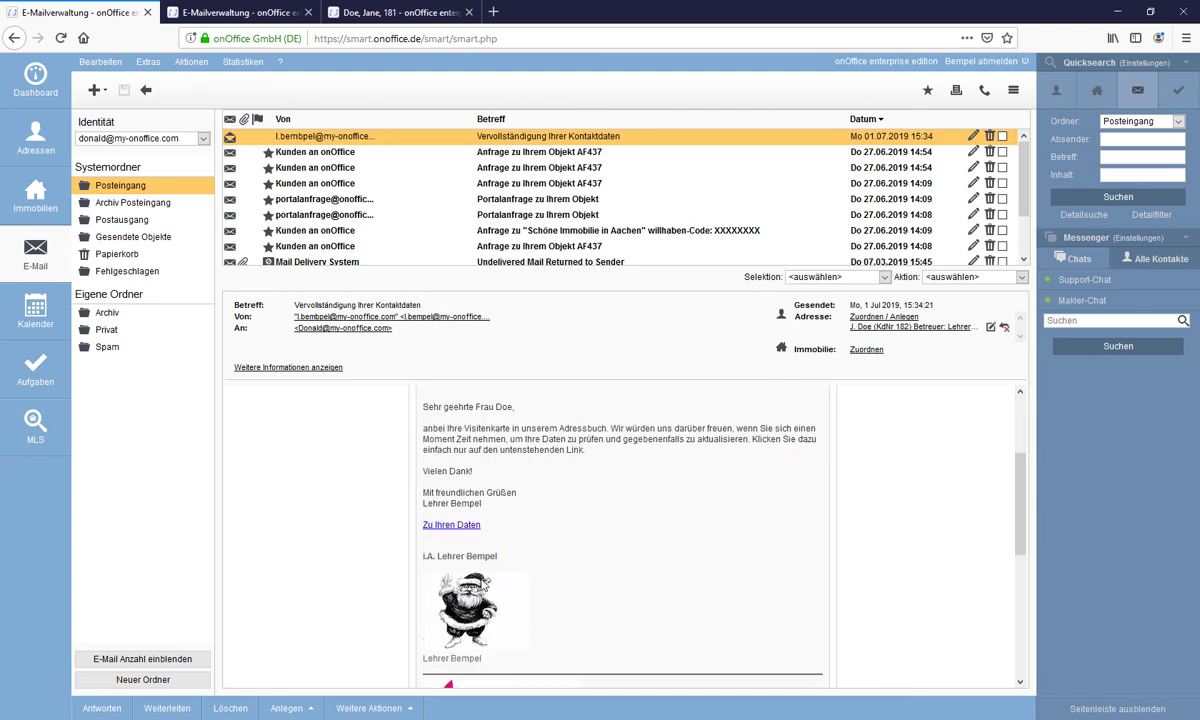
left_click(451, 525)
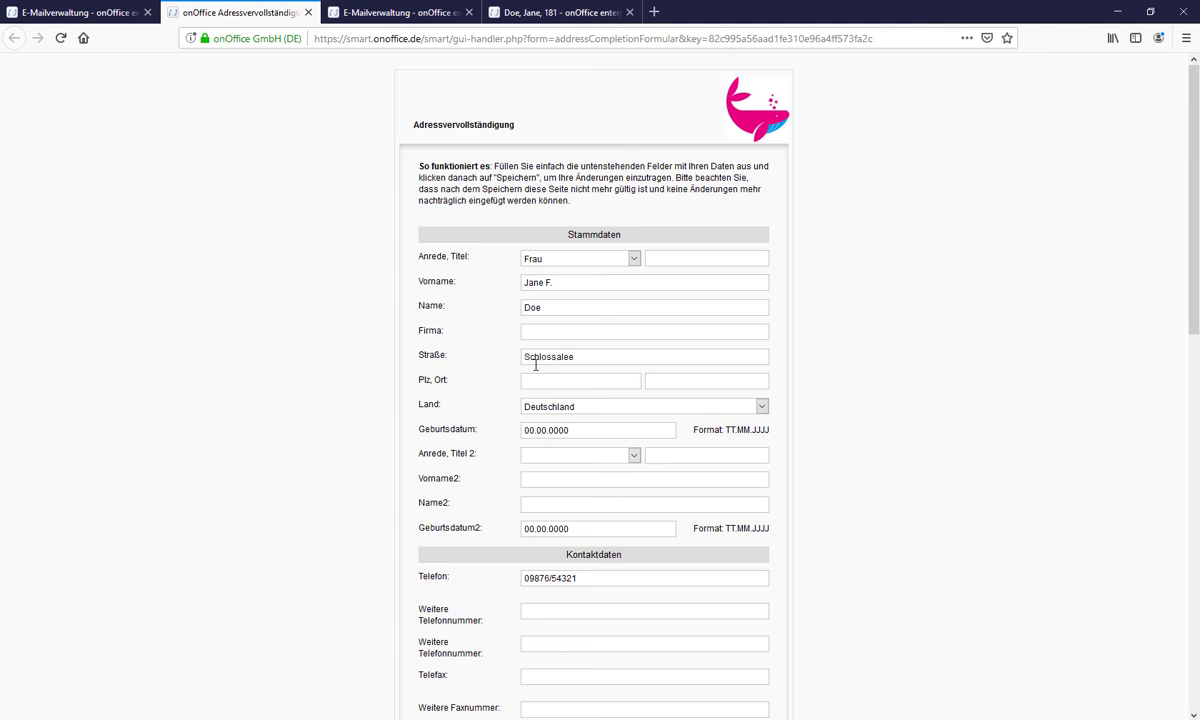
left_click(618, 378)
type("51234")
left_click_drag(614, 432, 483, 433)
type("1")
- Add a second person with salutation Herr and their names, then enter a further phone number
left_click(549, 456)
left_click(518, 466)
key("Down")
left_click(555, 481)
type("Doe")
scroll(558, 485, "down", 3)
left_click(568, 433)
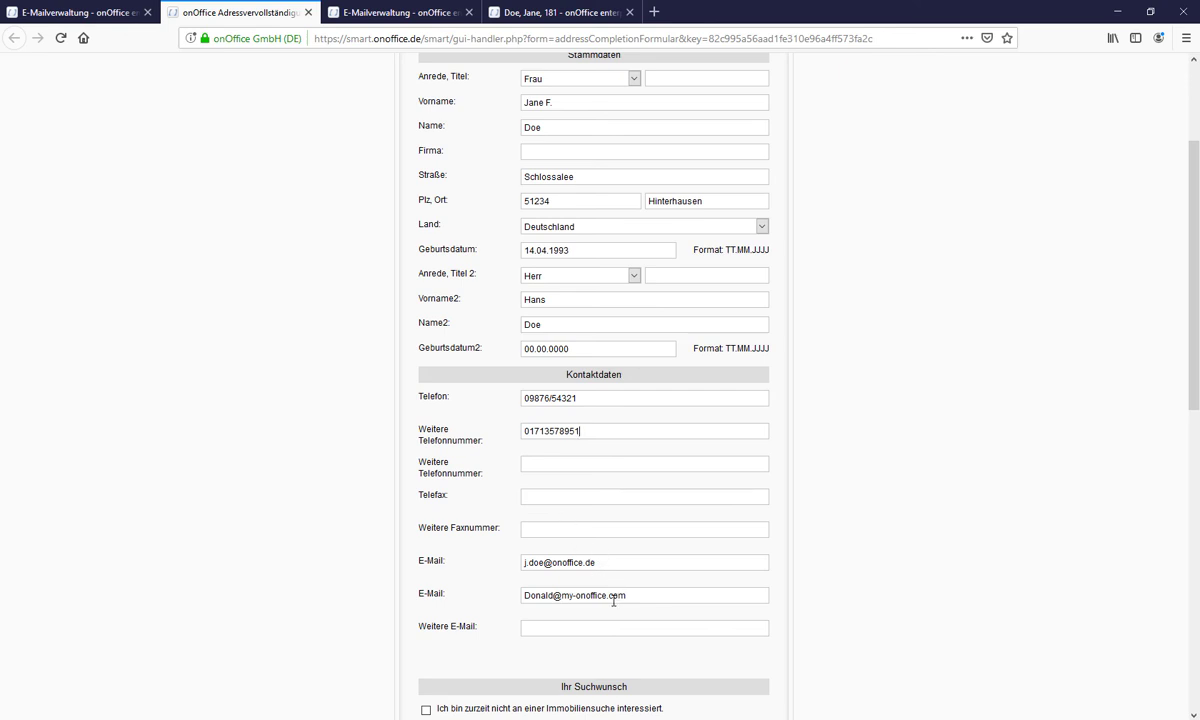
- In 1. Suchprofil, set the minimum living area (Wohnfläche von) to 155
scroll(580, 560, "down", 2)
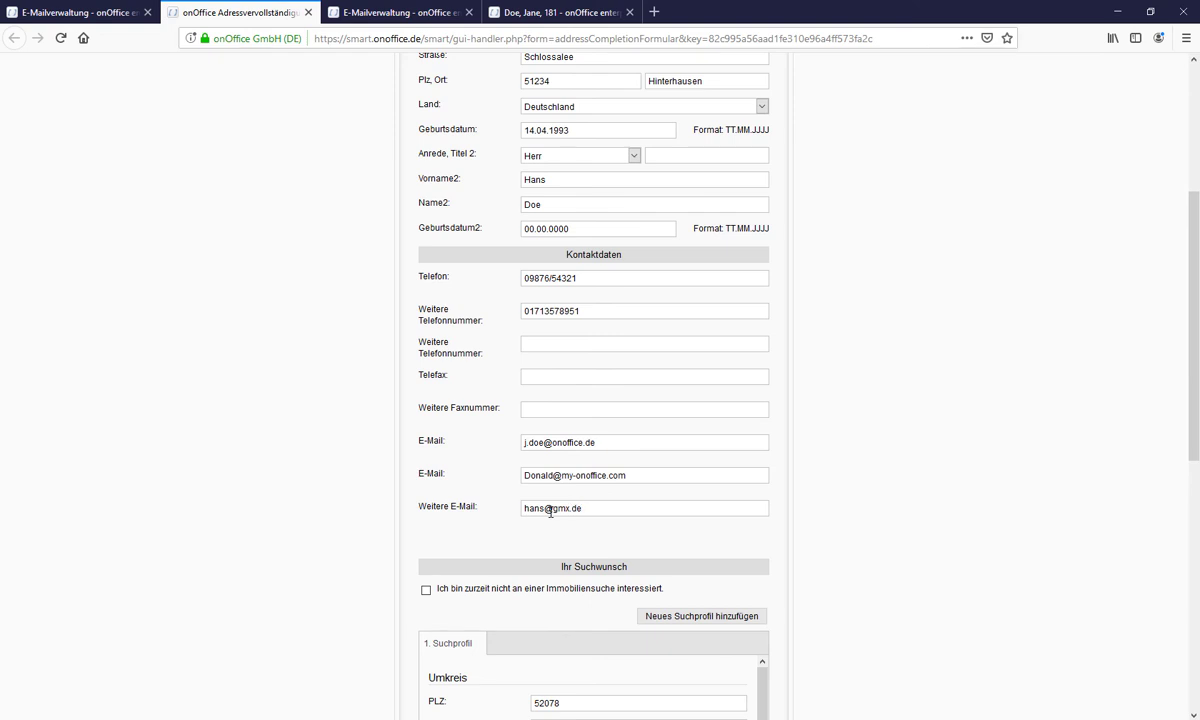
scroll(570, 525, "down", 2)
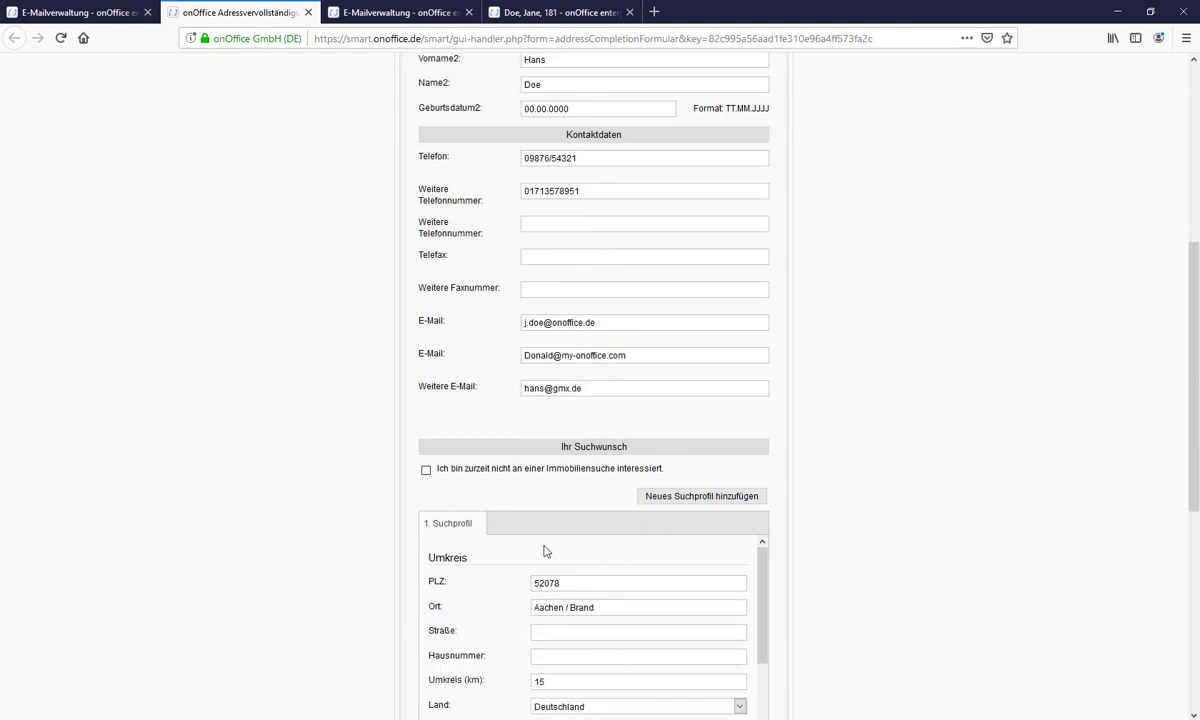
scroll(492, 503, "down", 3)
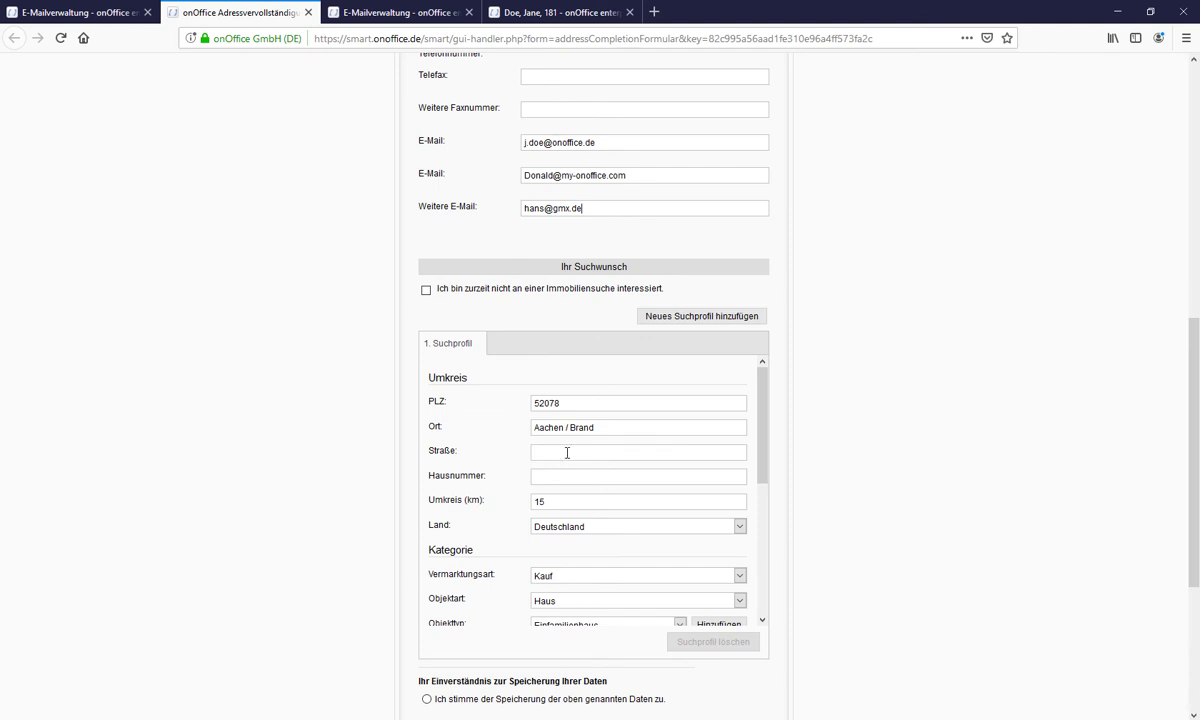
scroll(567, 453, "down", 5)
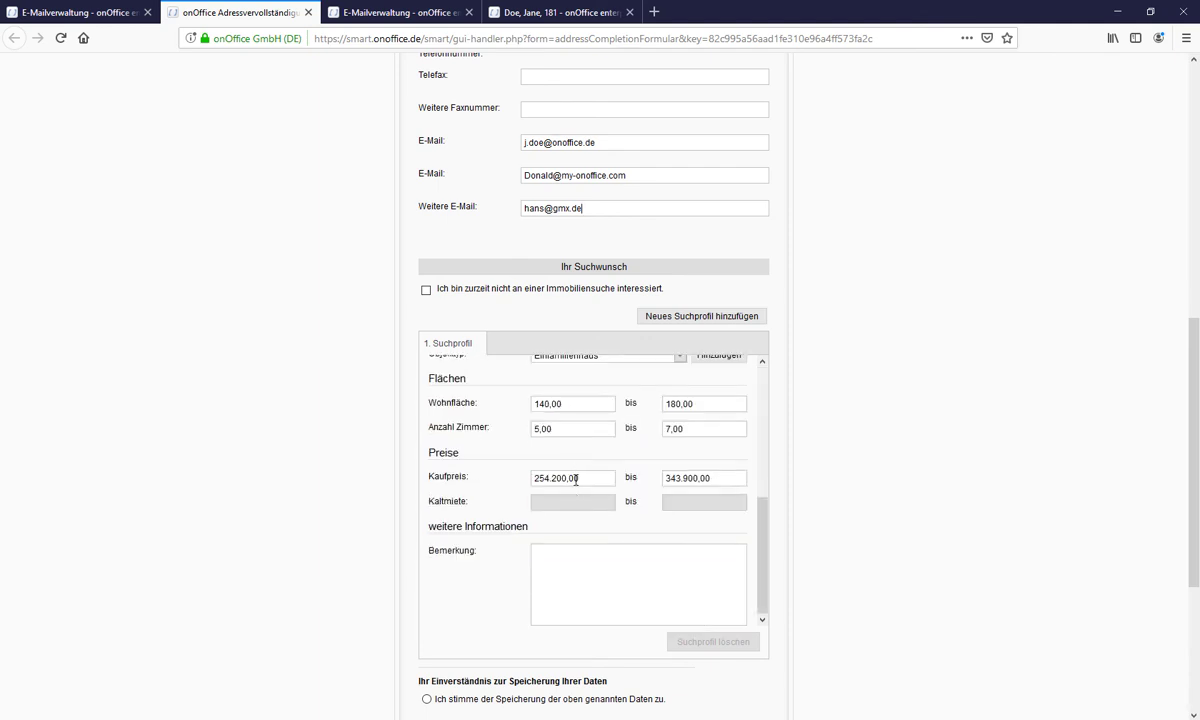
scroll(576, 497, "down", 3)
scroll(576, 499, "up", 1)
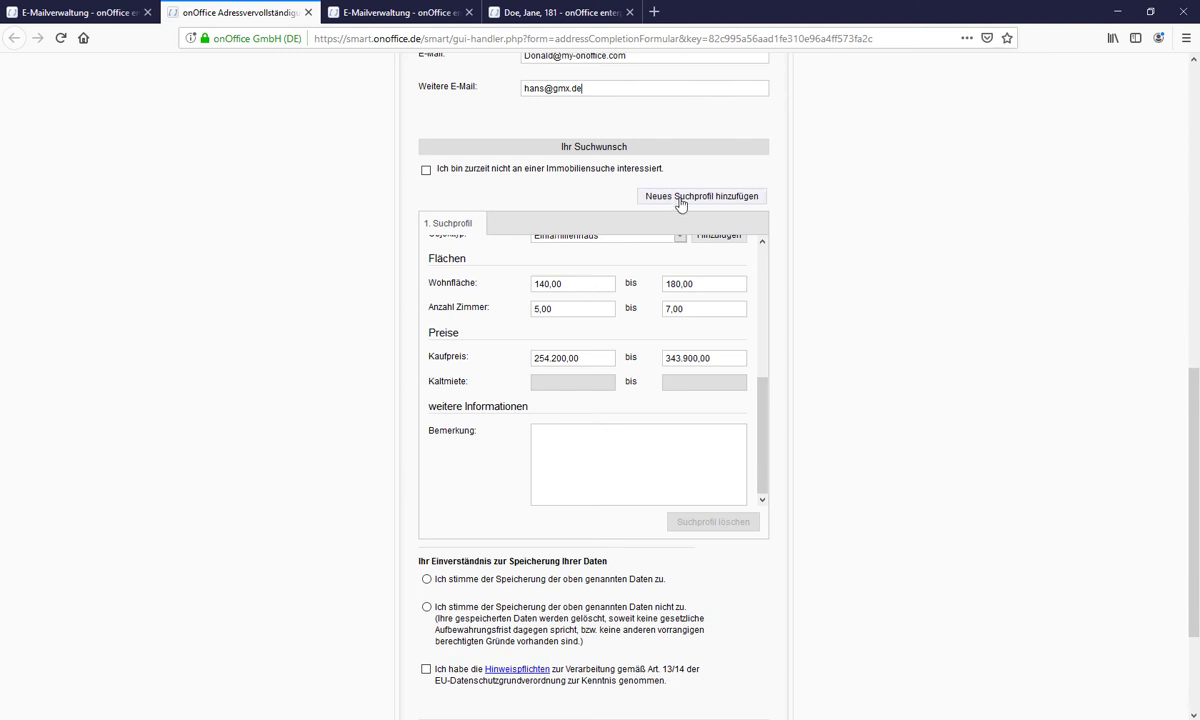
scroll(540, 430, "up", 2)
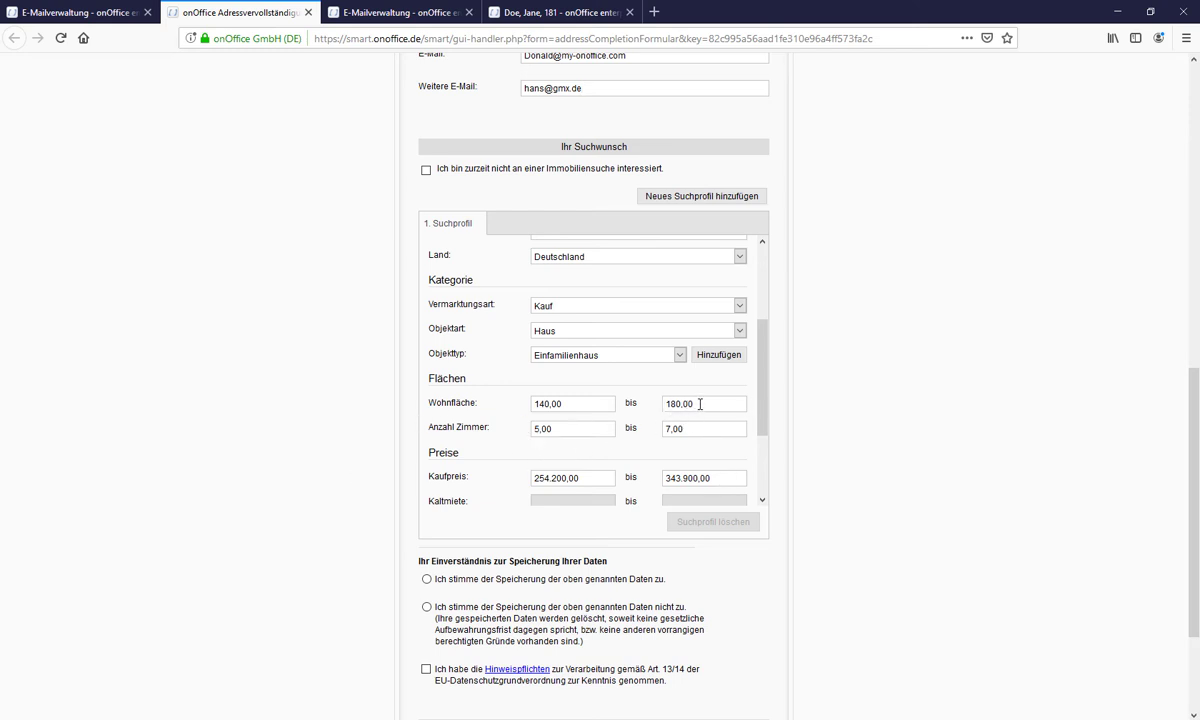
double_click(701, 403)
left_click(701, 403)
double_click(562, 404)
type("155")
- Set rooms from 6 with no maximum, and the maximum purchase price to 310000
double_click(540, 429)
type("6")
key("Tab")
key("BackSpace")
left_click_drag(718, 479, 648, 507)
type("31")
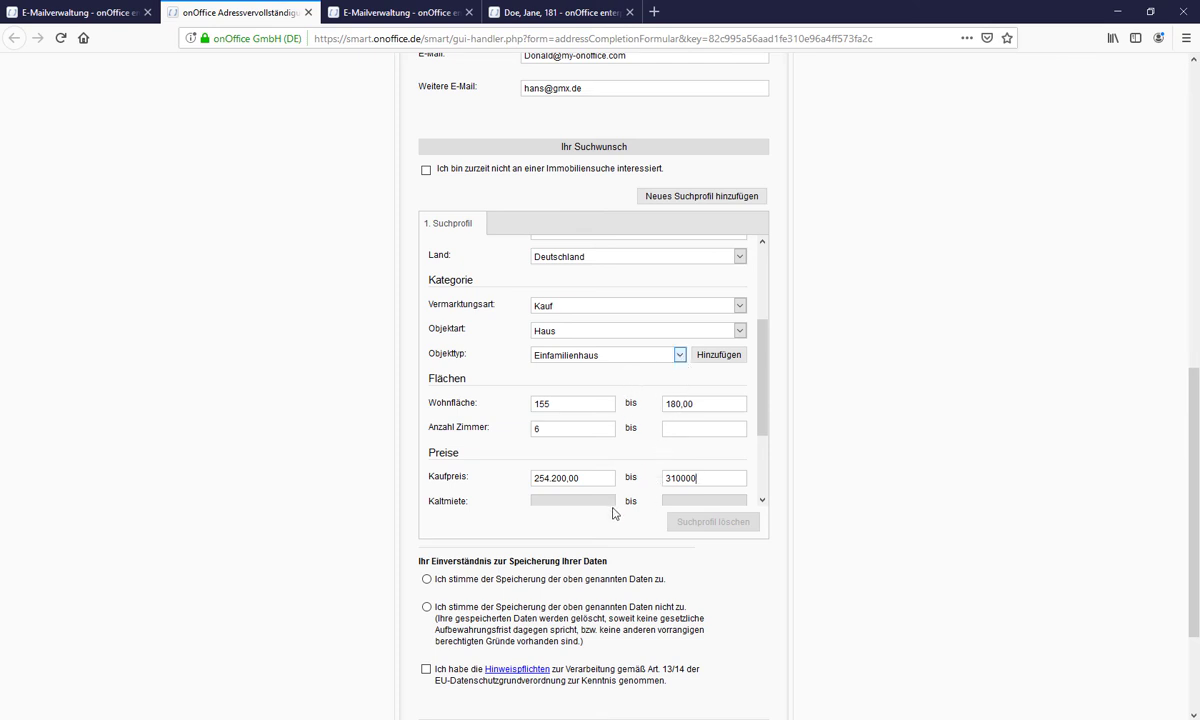
- Consent to data storage and tick the GDPR notice, contact, newsletter and AGB checkboxes
left_click(426, 579)
left_click(426, 606)
scroll(428, 606, "down", 2)
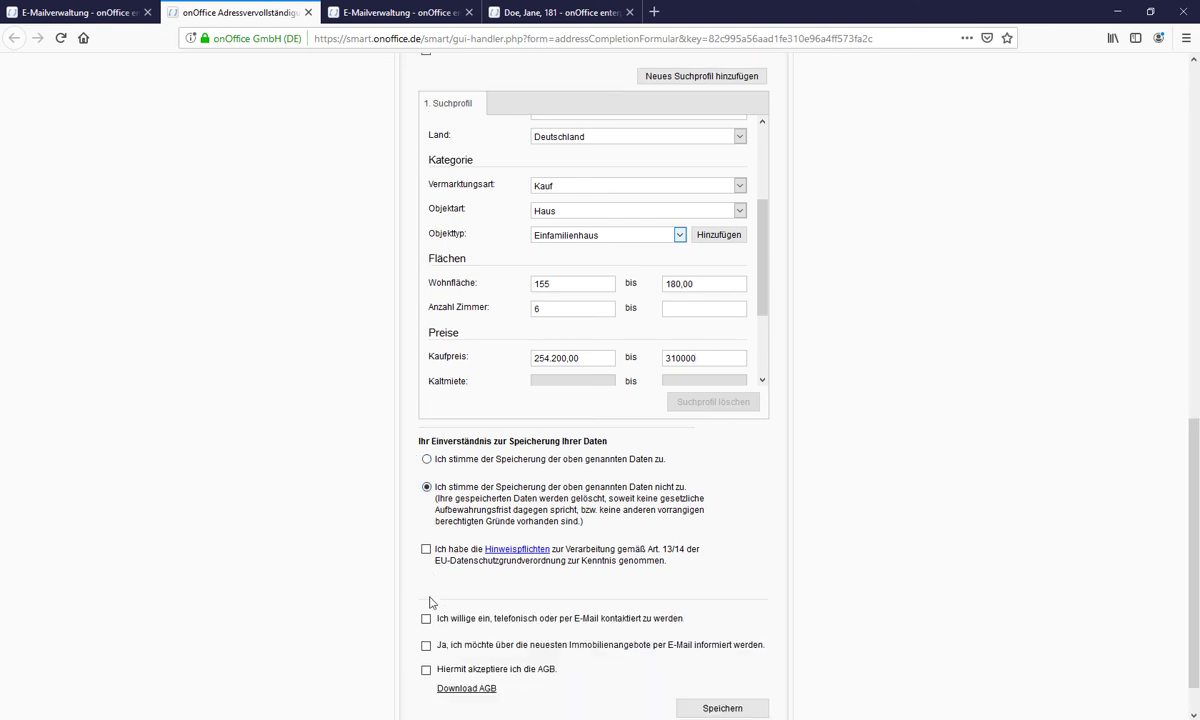
left_click(426, 459)
left_click(427, 550)
scroll(425, 636, "down", 1)
left_click(426, 567)
left_click(427, 595)
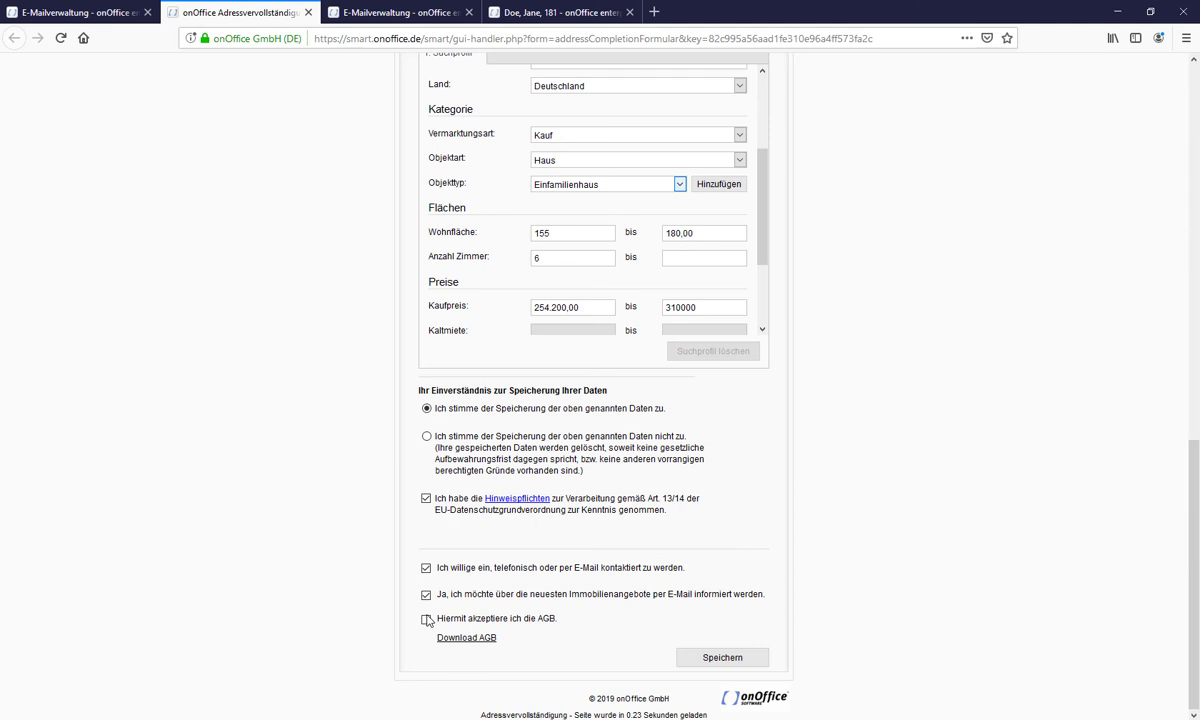
left_click(426, 620)
- Submit the form, confirm the success message, and return to the E-Mailverwaltung tab
left_click(722, 661)
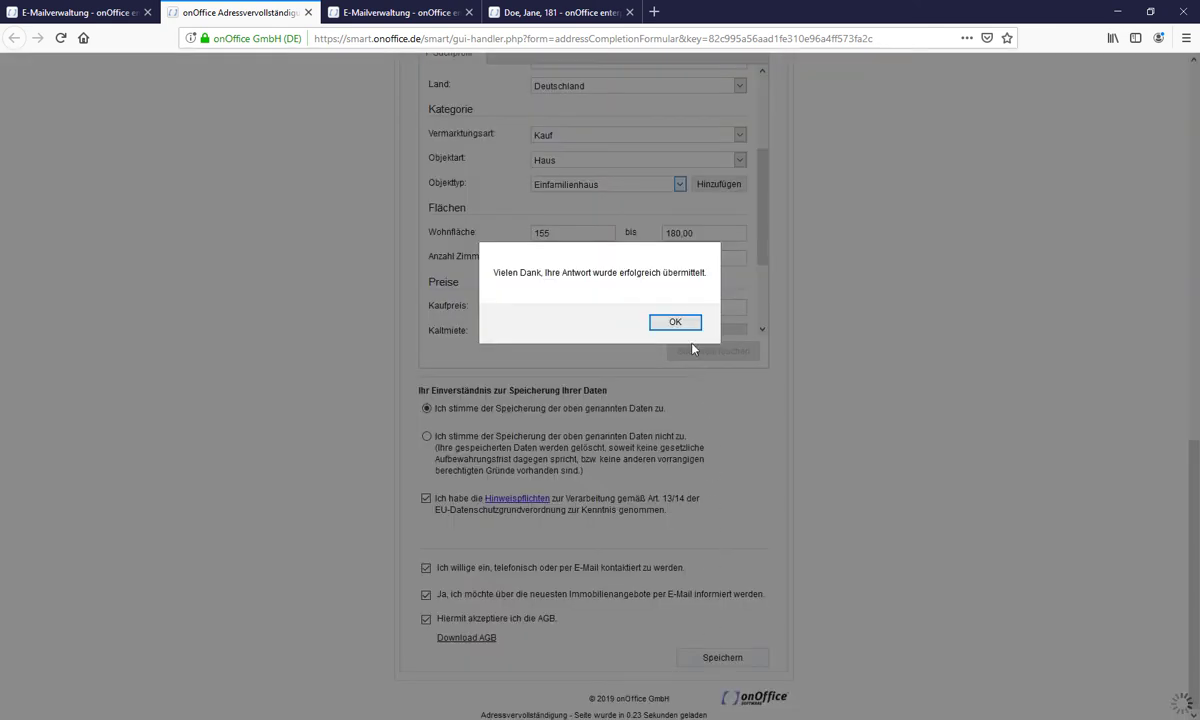
left_click(680, 326)
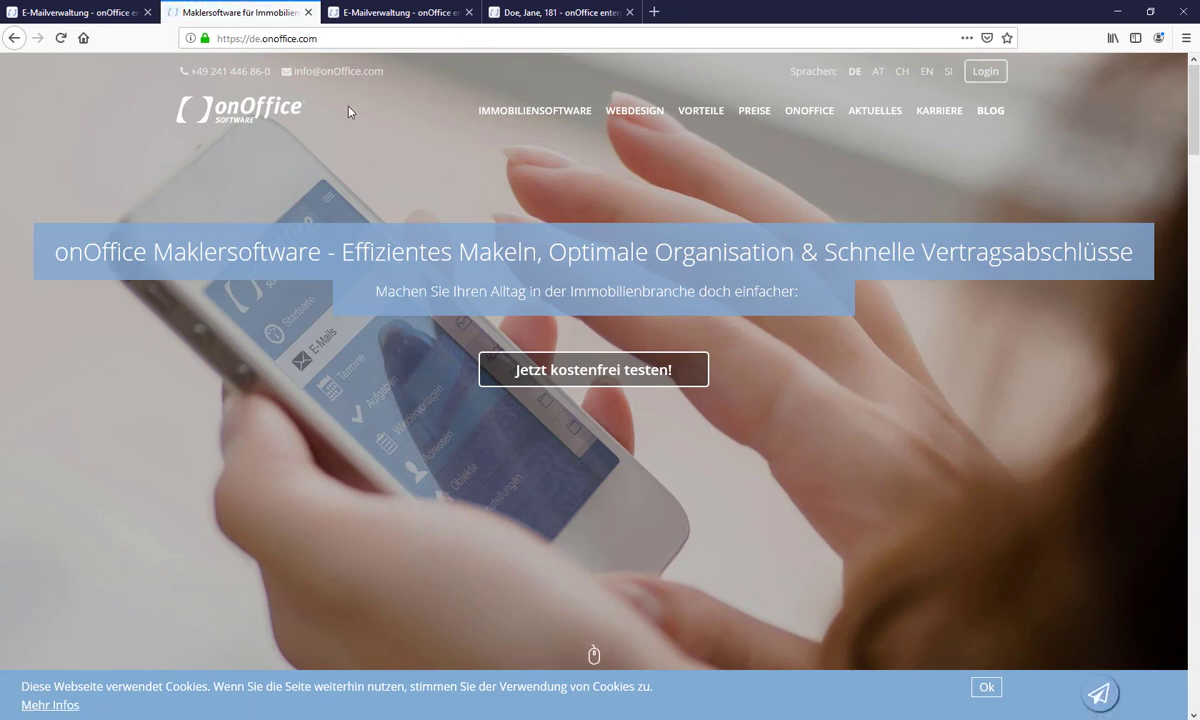
left_click(135, 14)
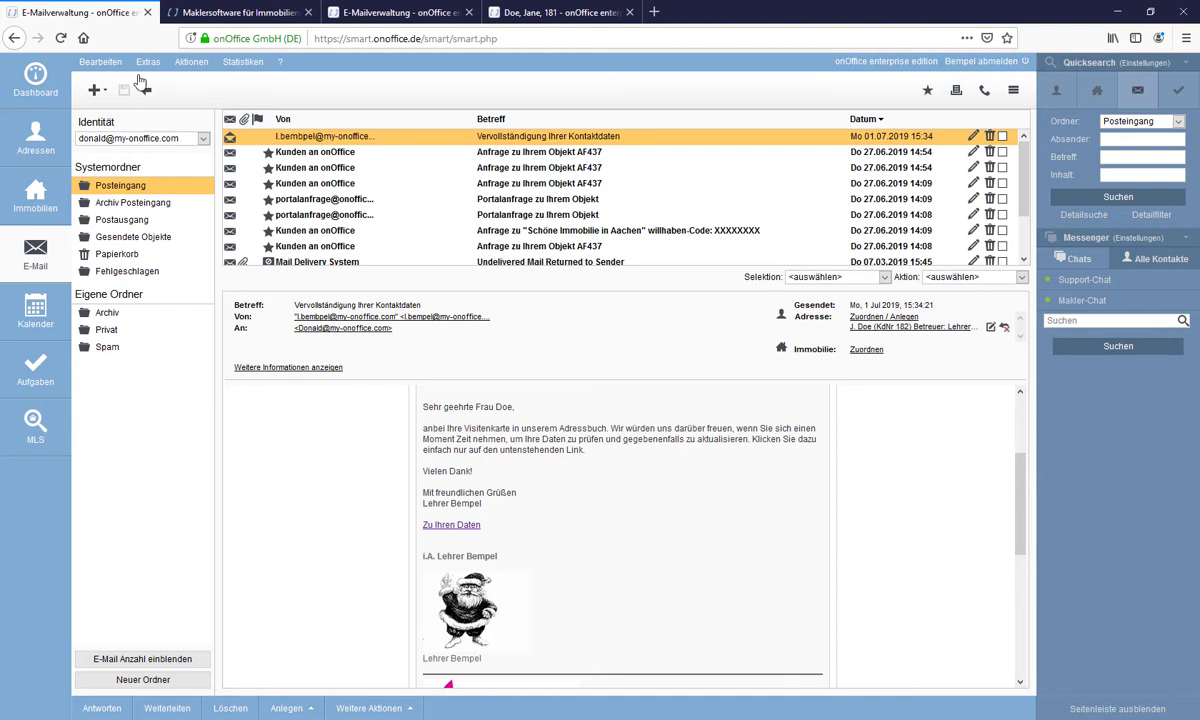
- Open the contact's newer address record from the Adressen list
left_click(540, 13)
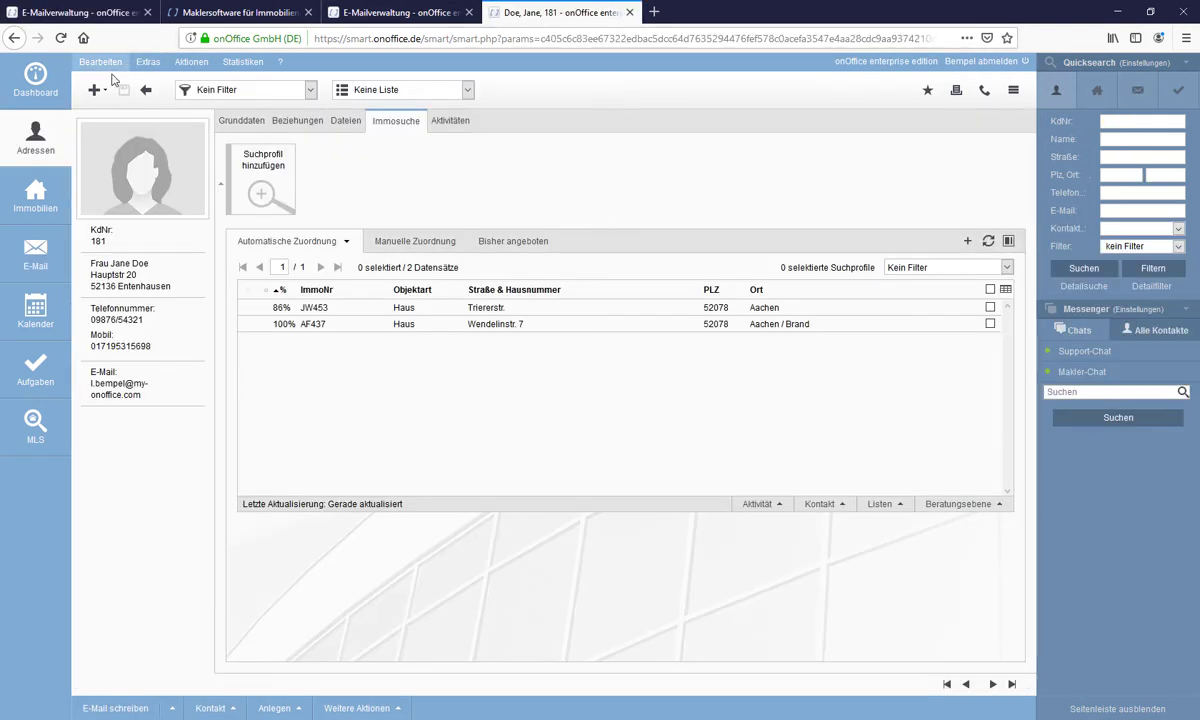
left_click(39, 130)
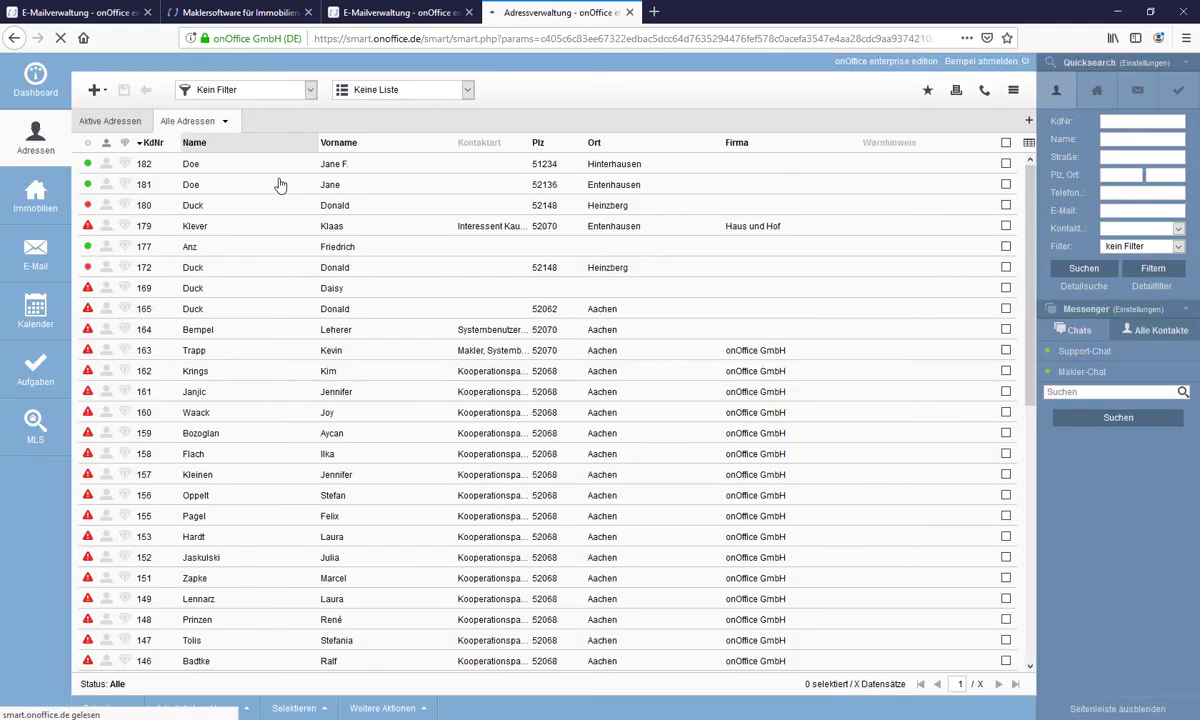
double_click(291, 172)
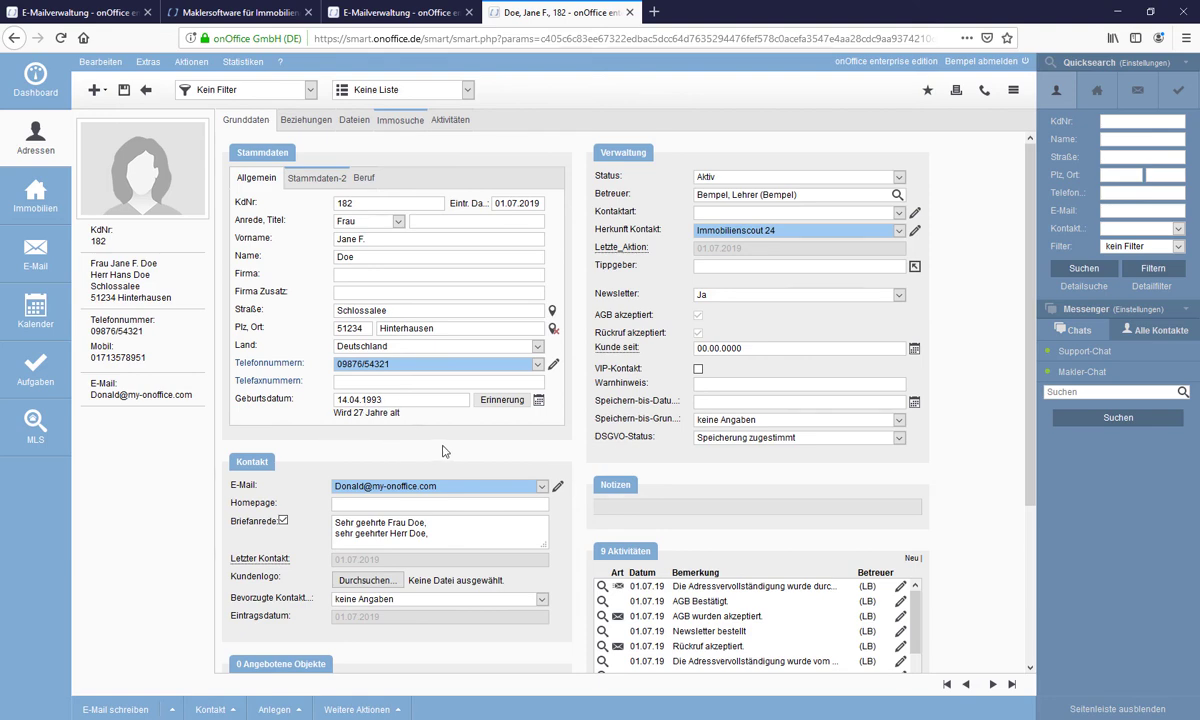
scroll(424, 420, "down", 2)
scroll(424, 420, "down", 1)
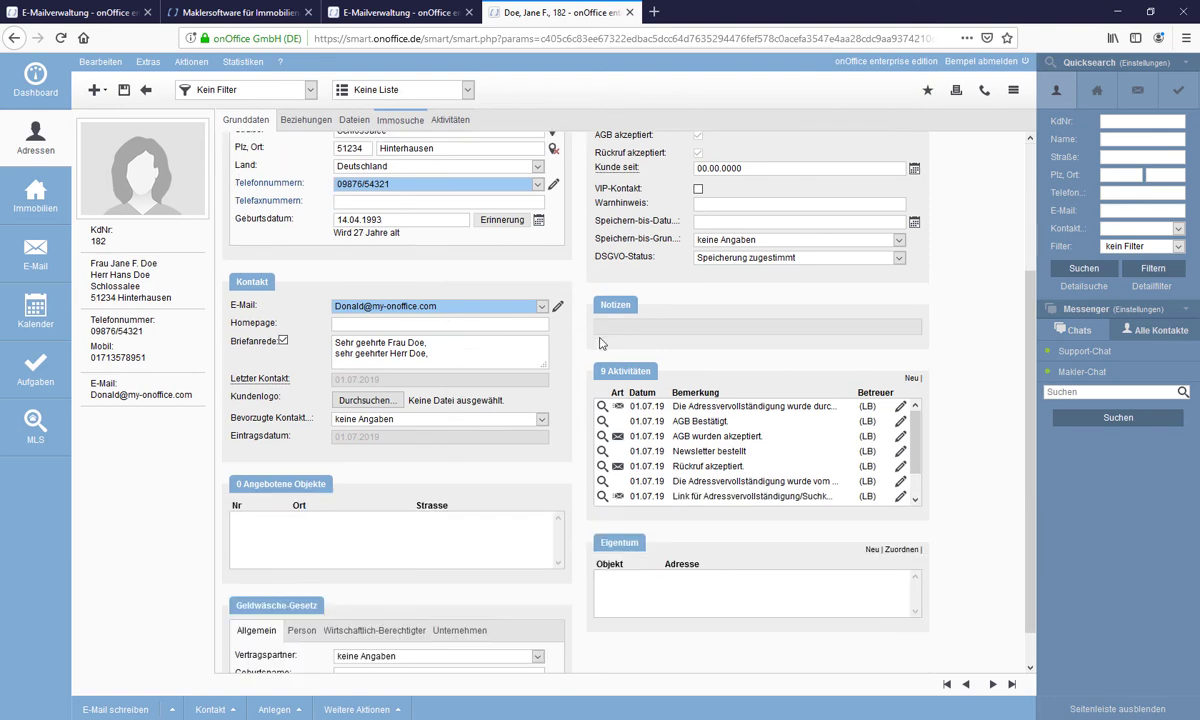
left_click(557, 306)
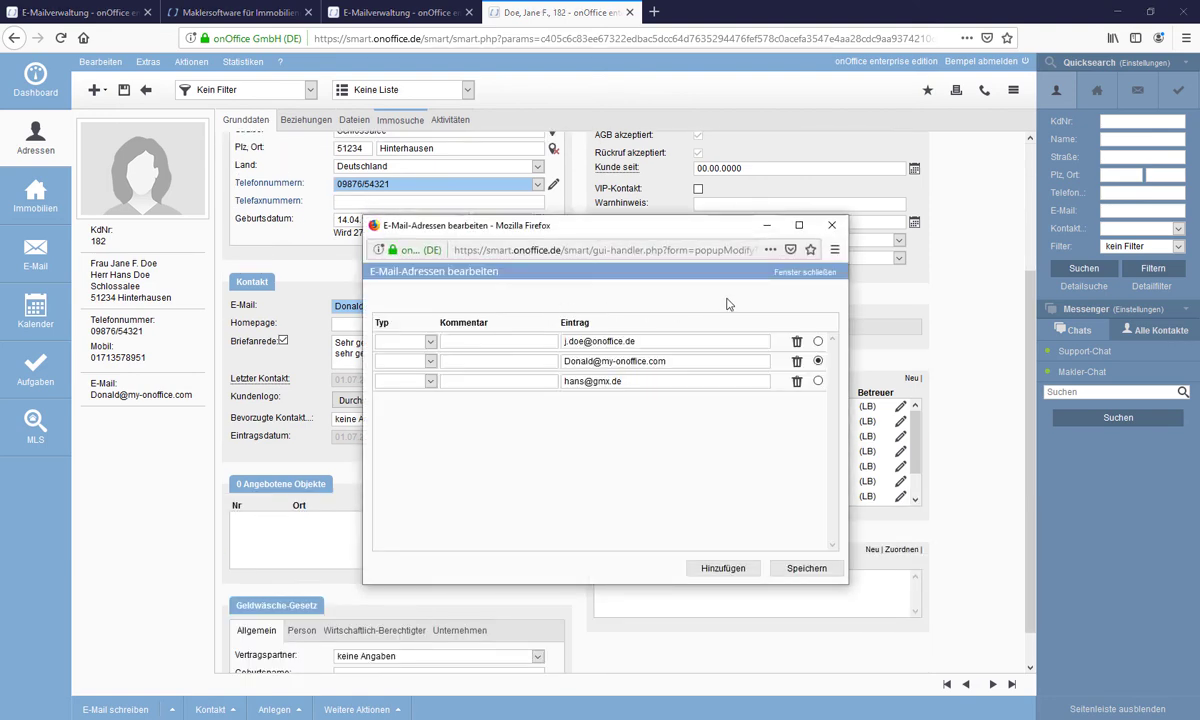
left_click(831, 225)
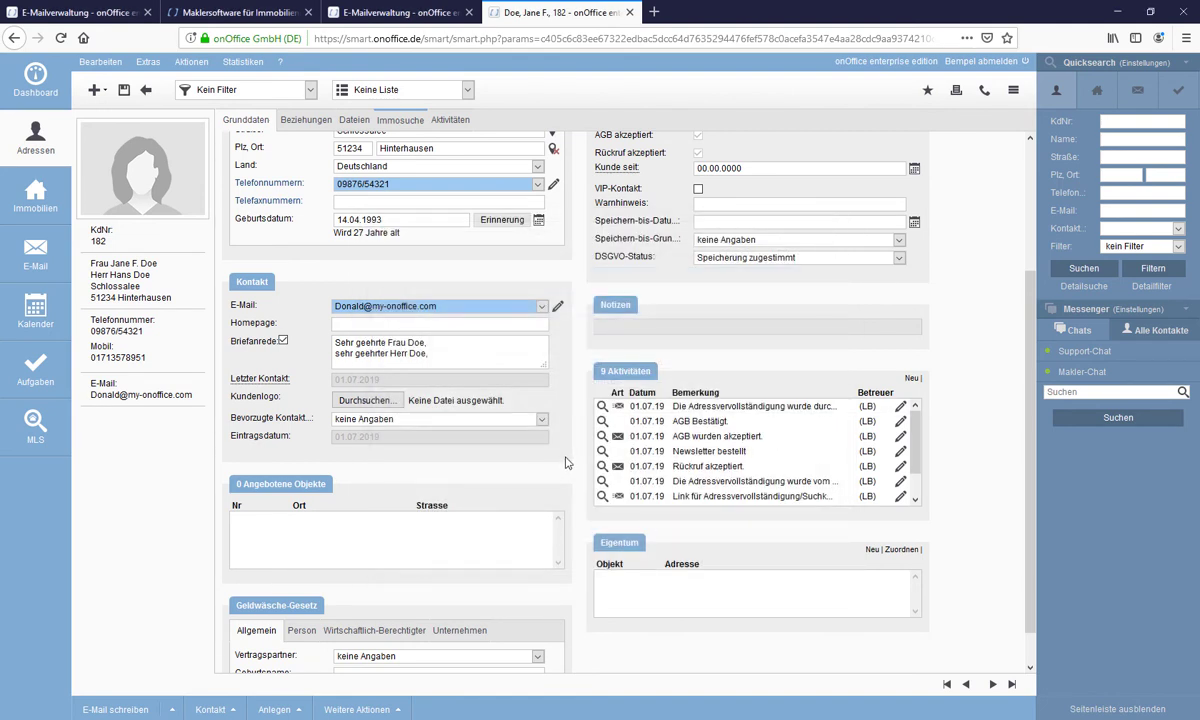
scroll(566, 401, "up", 3)
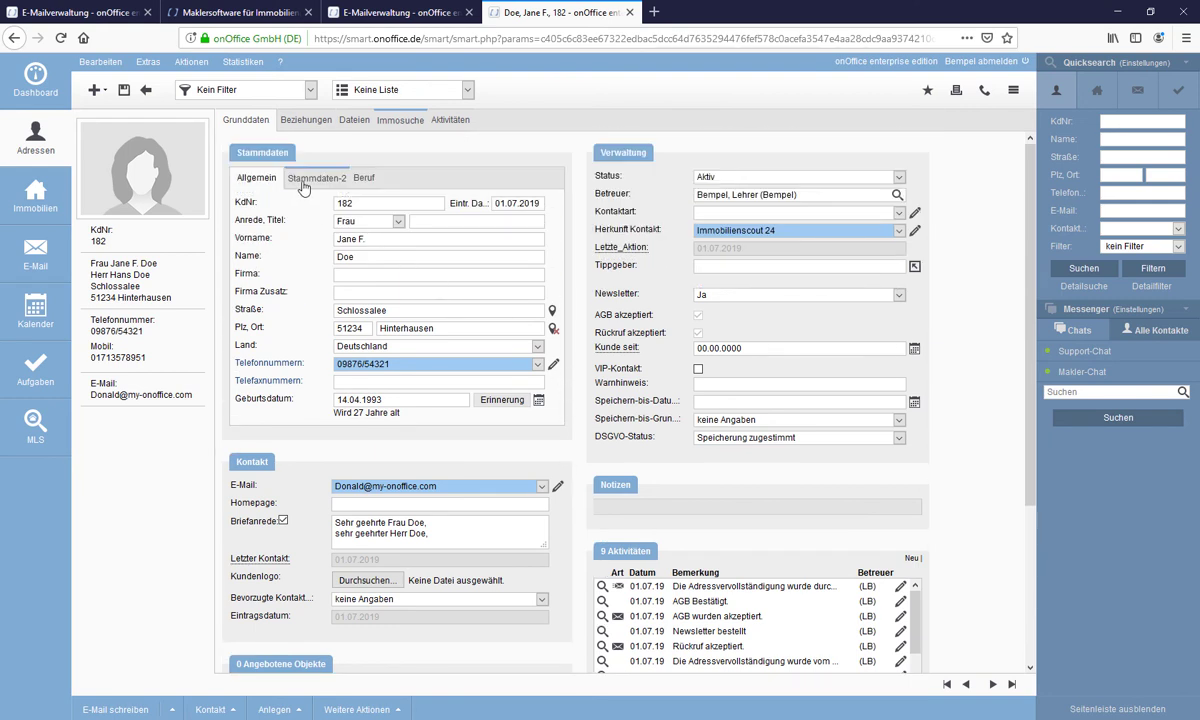
left_click(300, 182)
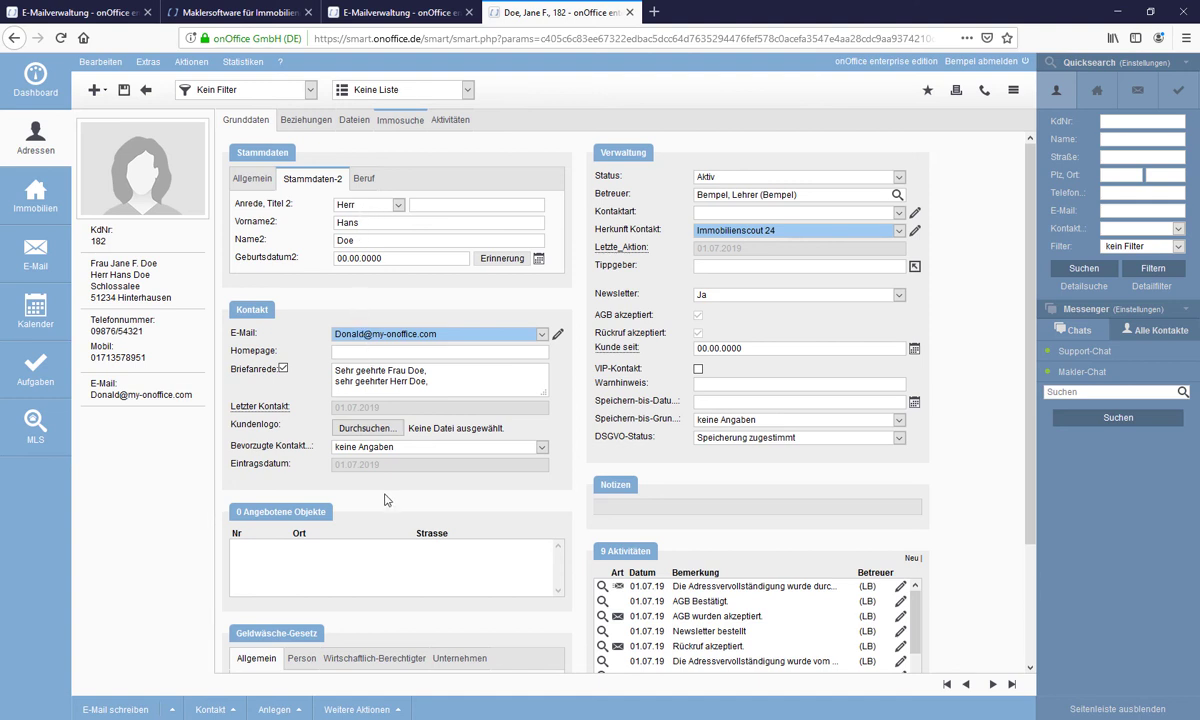
left_click(247, 179)
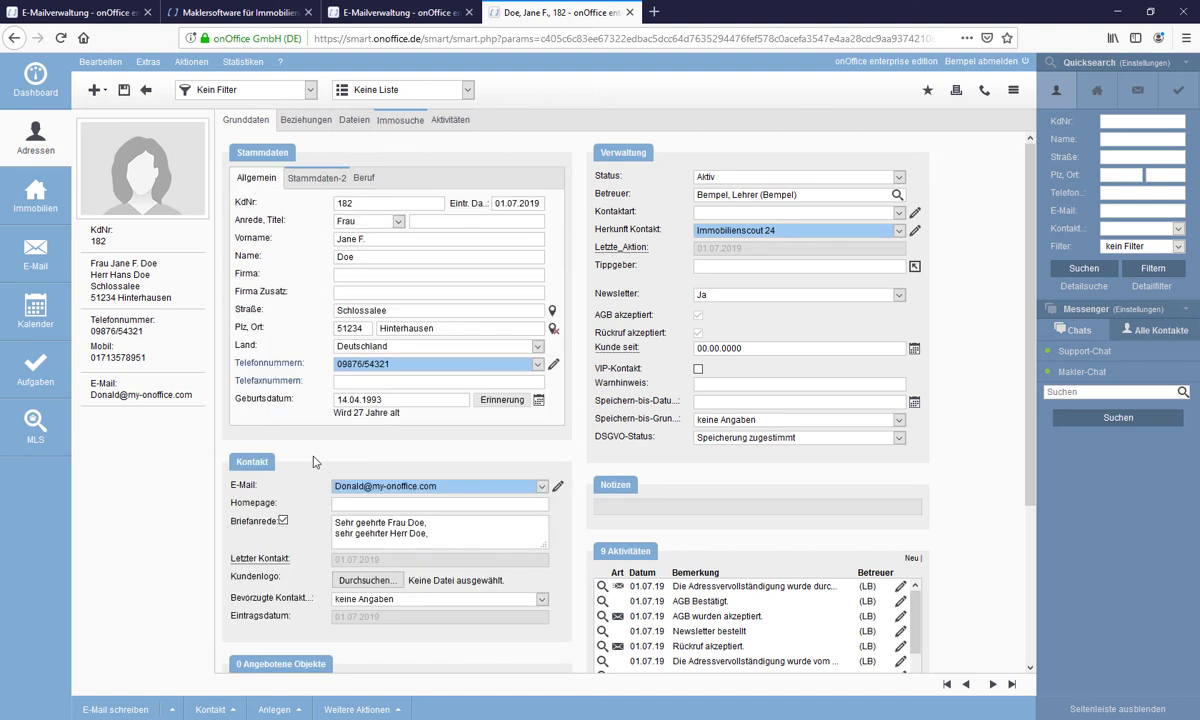
scroll(318, 438, "down", 5)
scroll(341, 470, "up", 4)
- Check the Immosuche profile (Einfamilienhaus, Aachen / Brand, up to 310.000 €) and close it unchanged
left_click(400, 121)
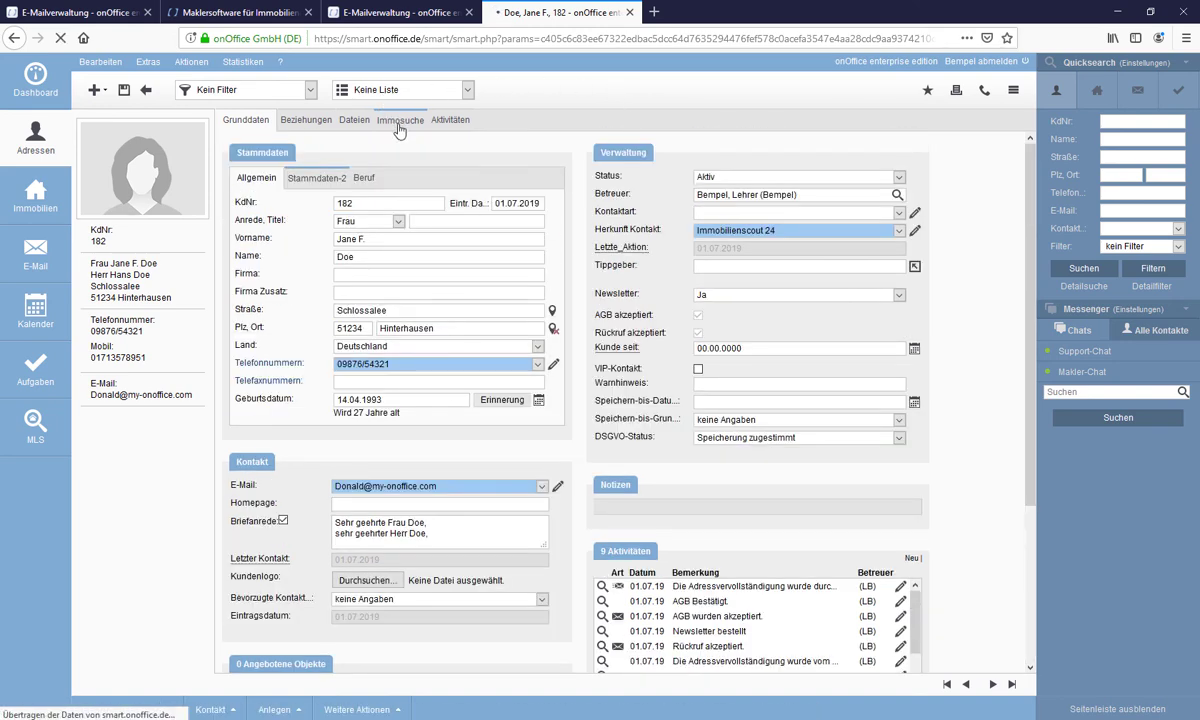
left_click(410, 160)
scroll(647, 478, "down", 1)
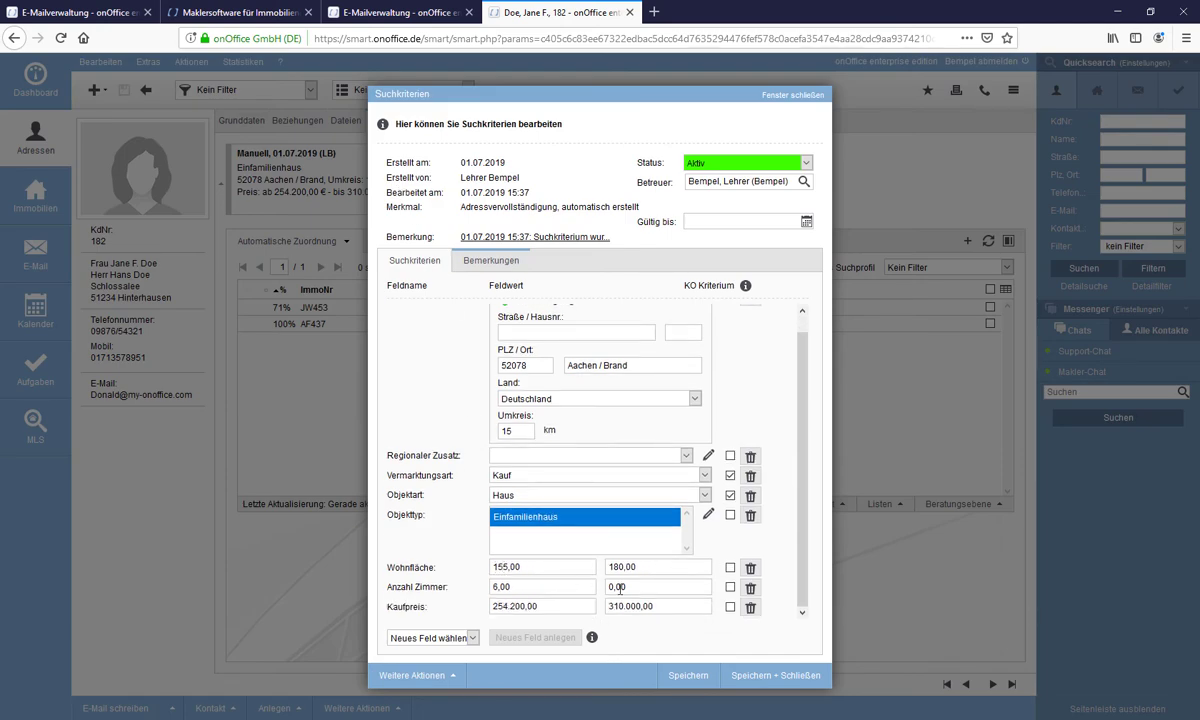
left_click(786, 95)
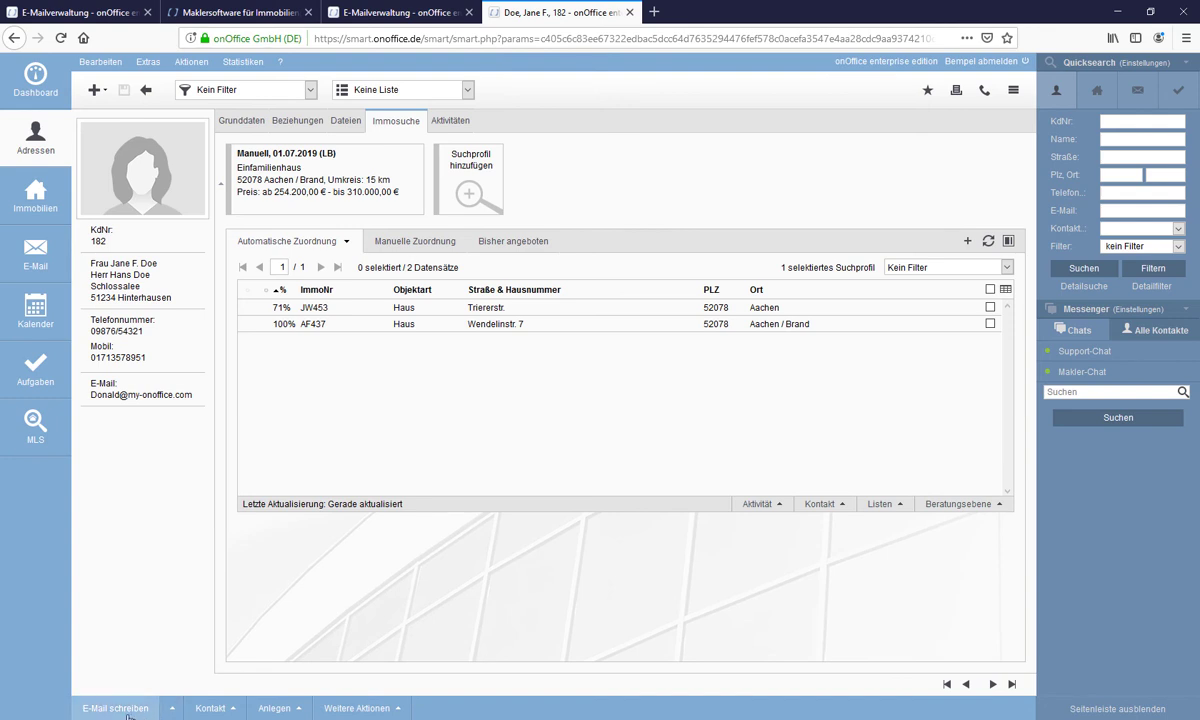
- Start an e-mail to the contact using the 'Vervollständigen der Kontaktdaten (+Suchkriterien)' template
left_click(118, 710)
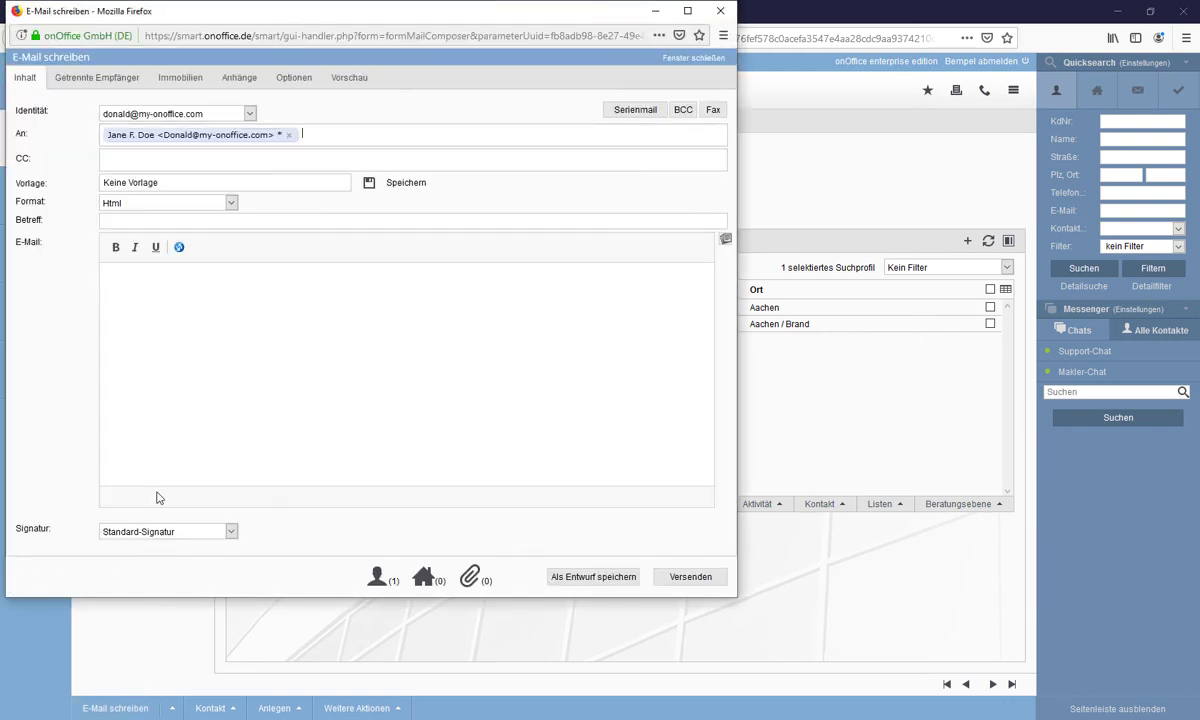
left_click(263, 180)
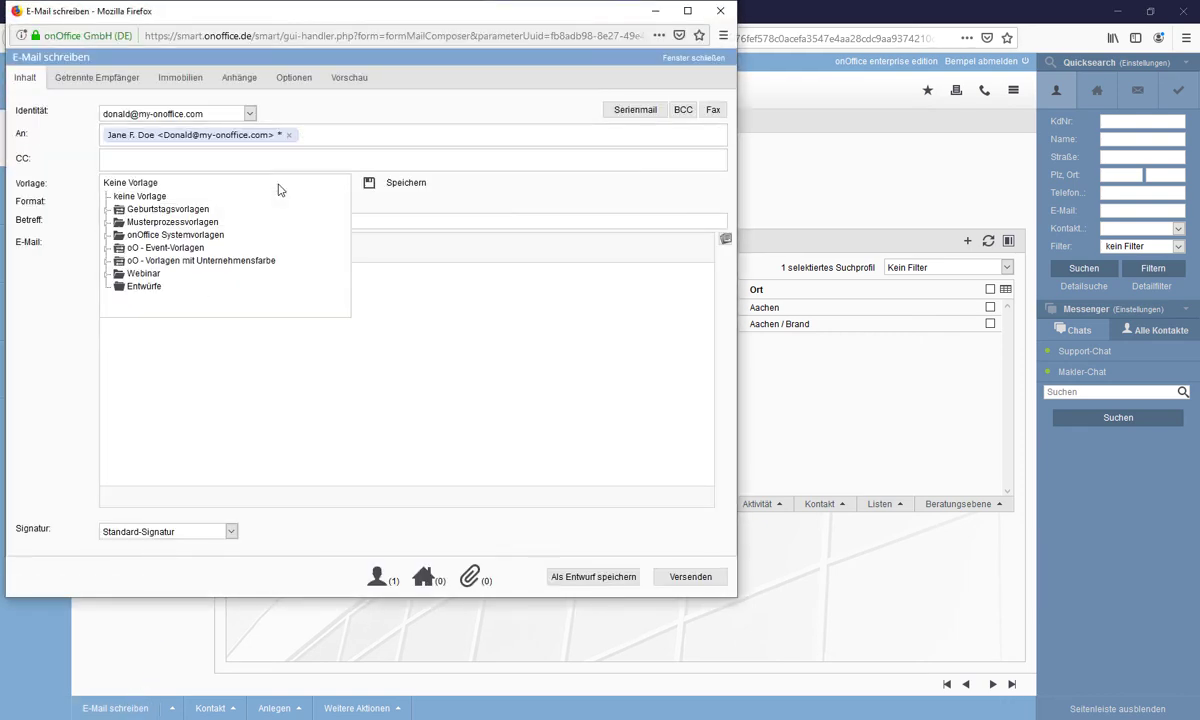
left_click(129, 261)
scroll(238, 272, "down", 5)
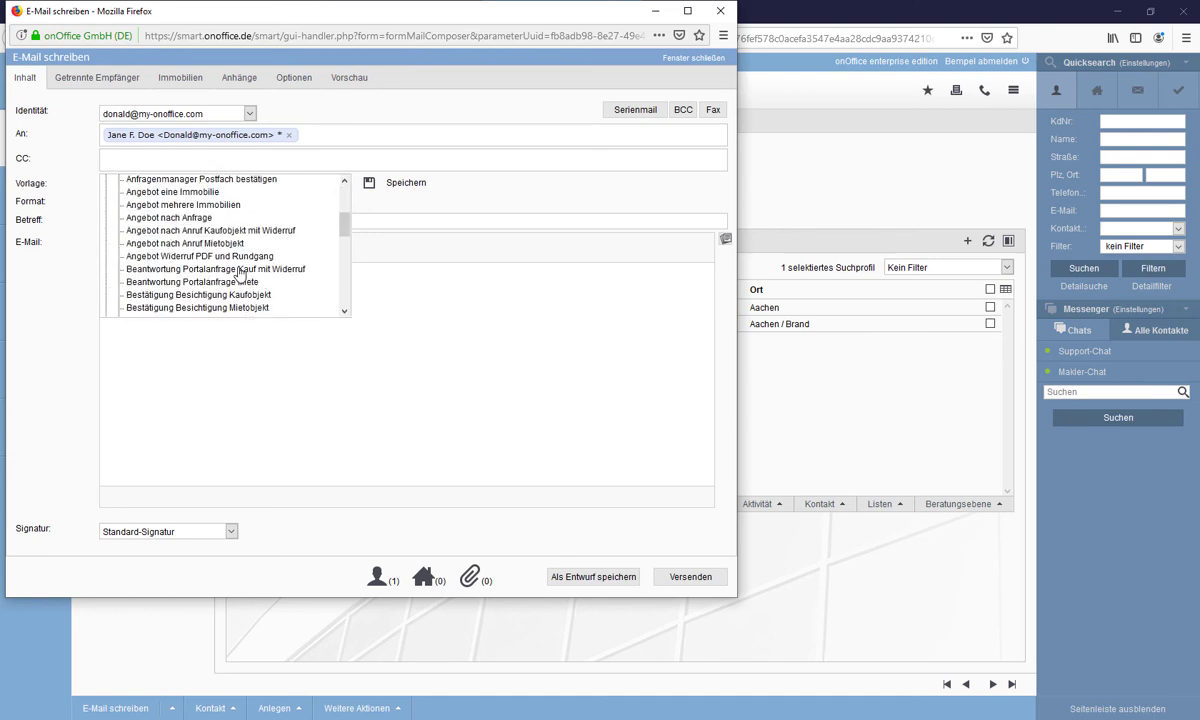
scroll(238, 275, "down", 6)
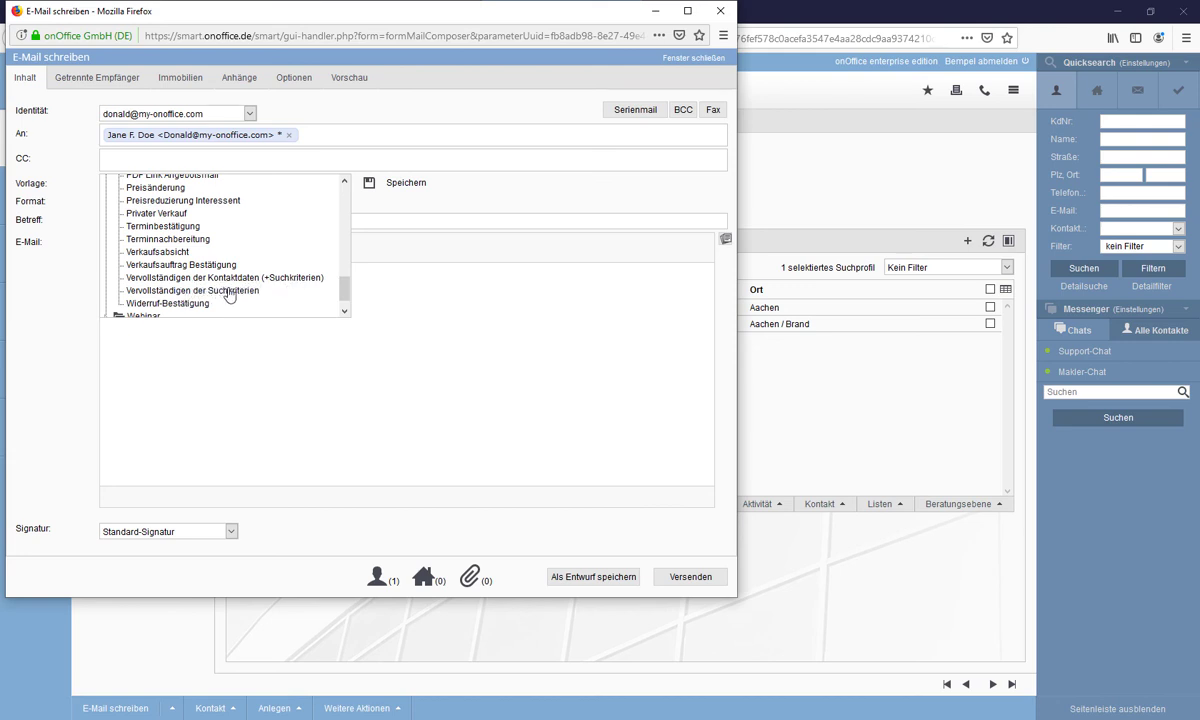
left_click(240, 277)
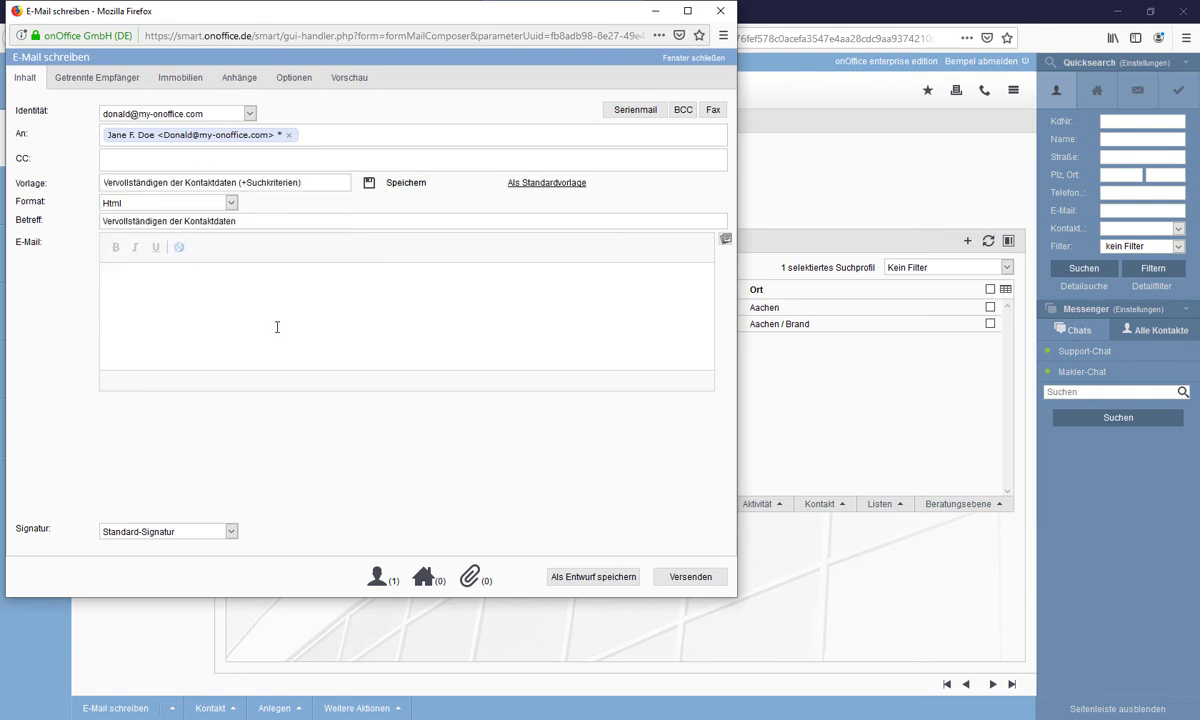
- Review the template's e-mail body and send it to the contact
scroll(613, 391, "down", 5)
scroll(619, 391, "down", 1)
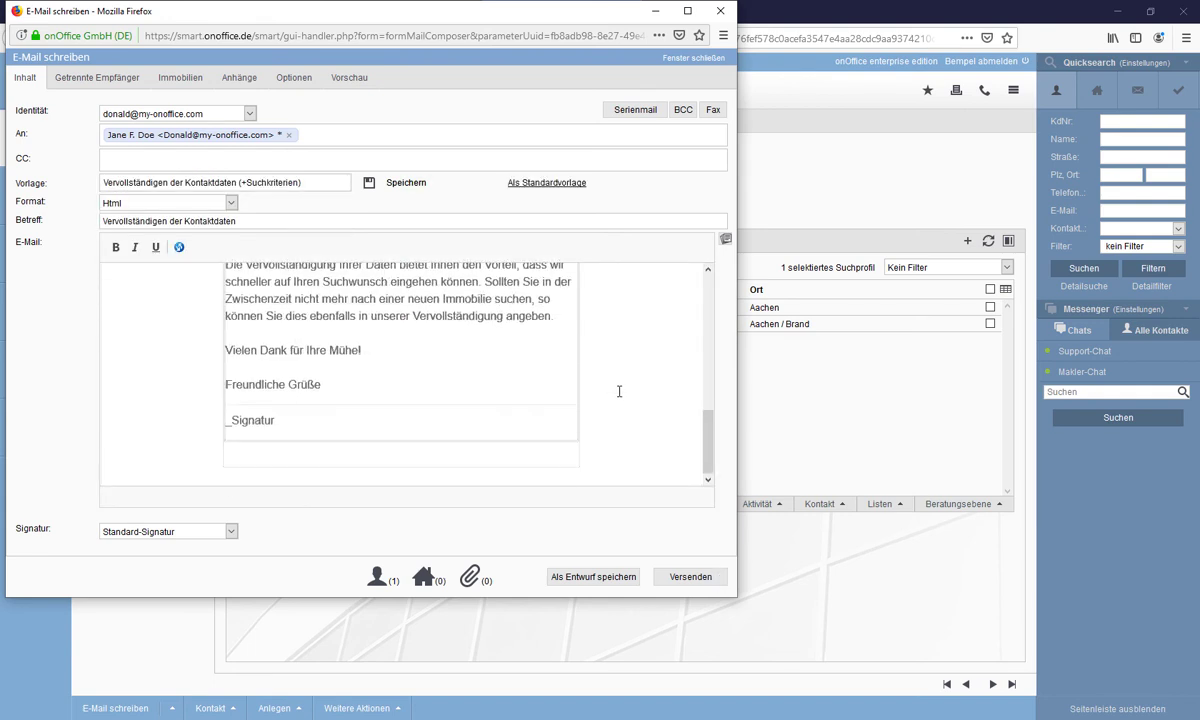
scroll(265, 385, "up", 4)
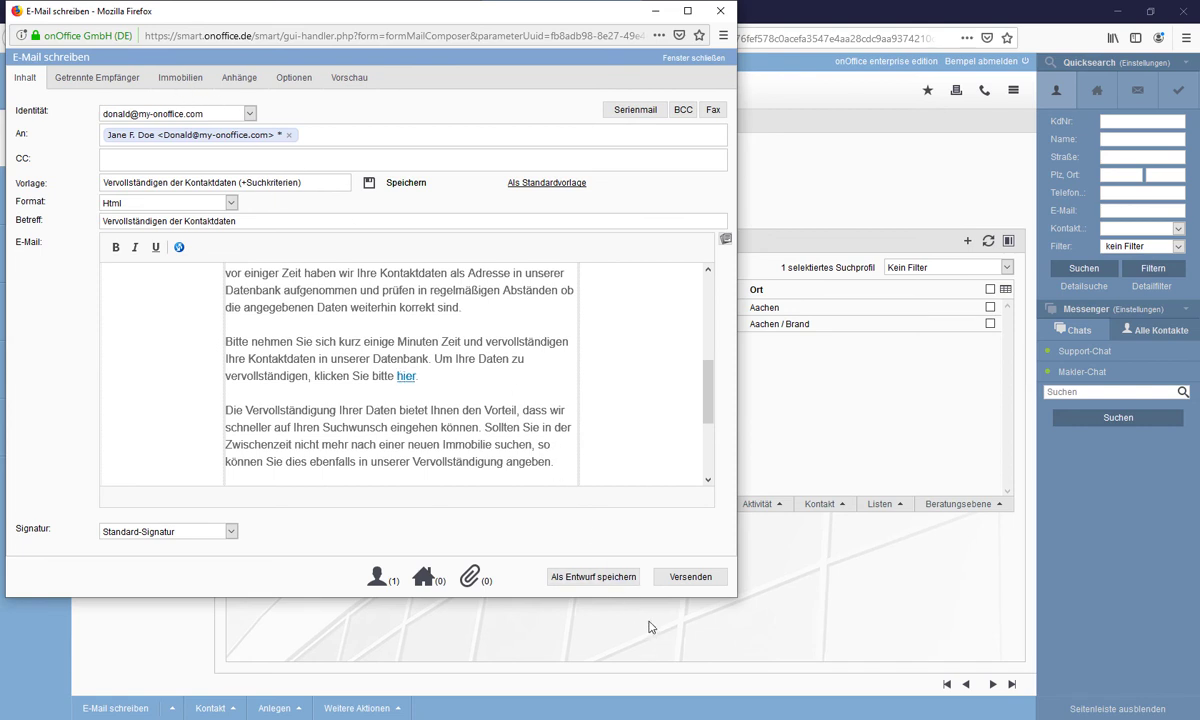
left_click(688, 577)
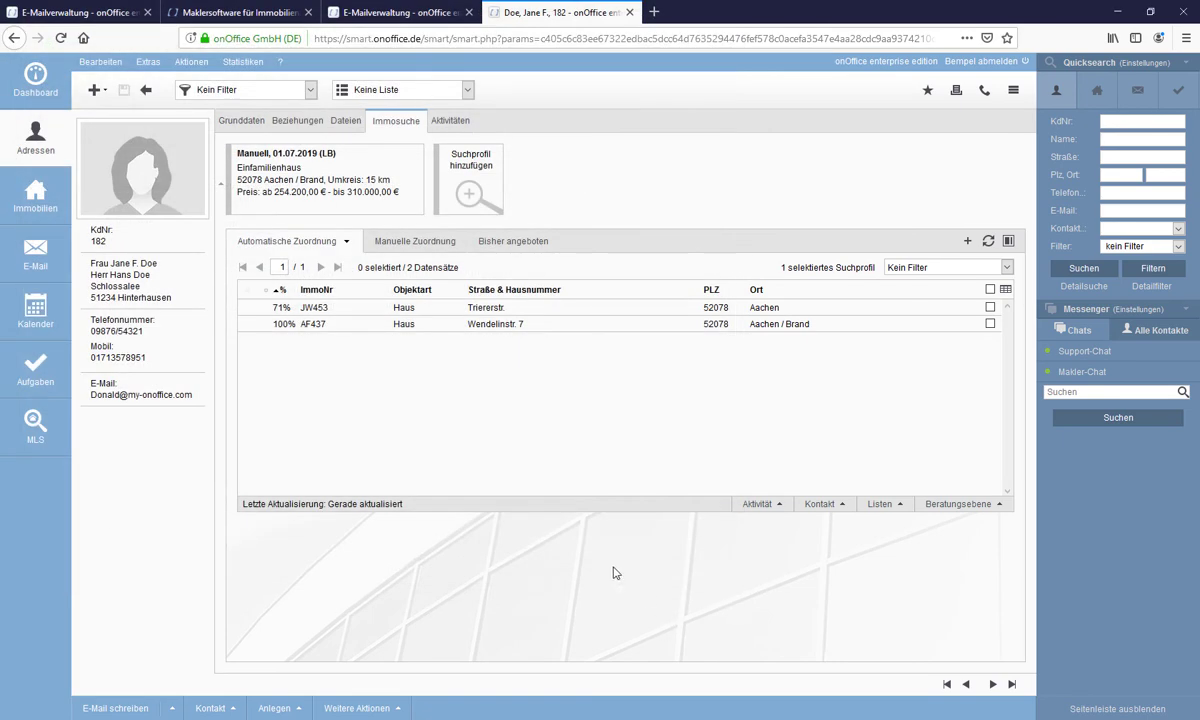
- In E-Mail management, switch the Identität to the recipient's mailbox
left_click(342, 16)
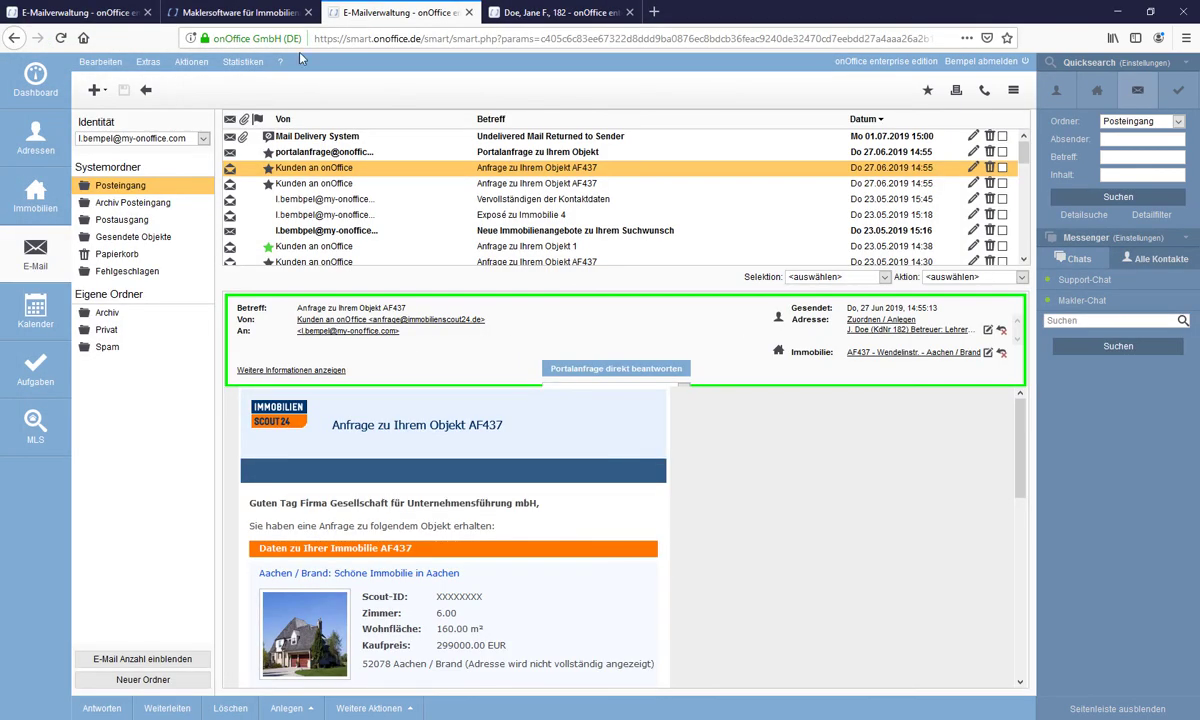
left_click(132, 138)
left_click(130, 148)
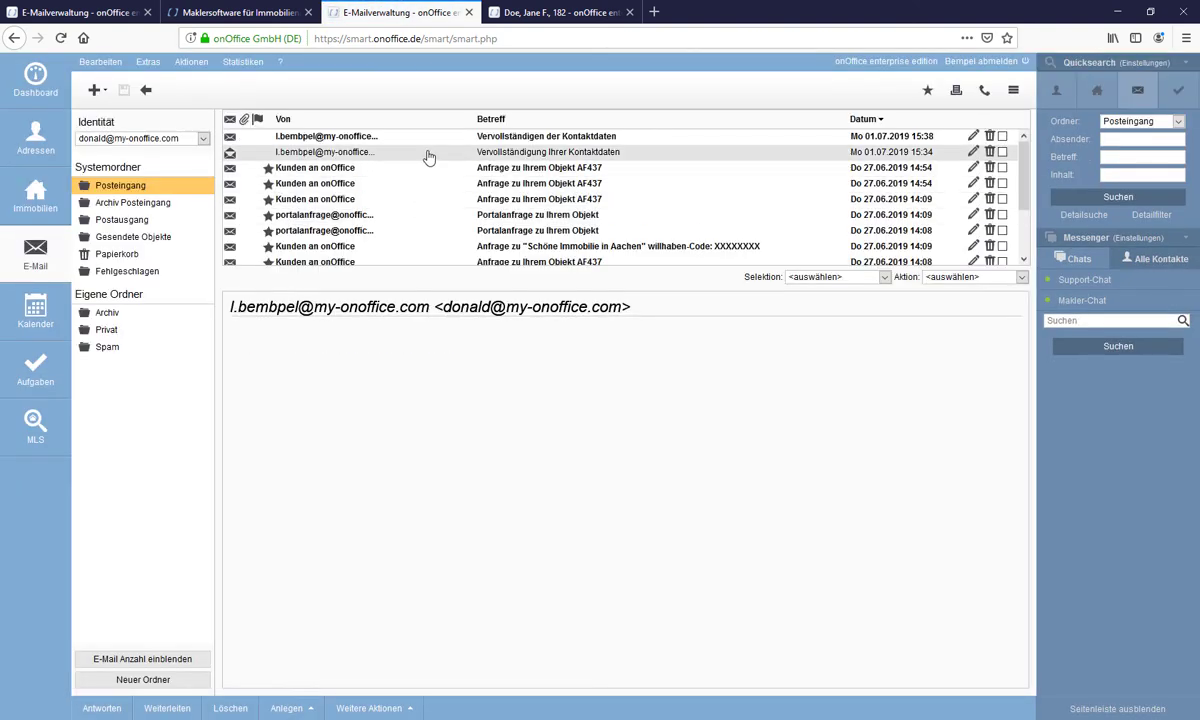
- Open the Vervollständigen der Kontaktdaten mail and follow its 'hier' completion link
double_click(562, 146)
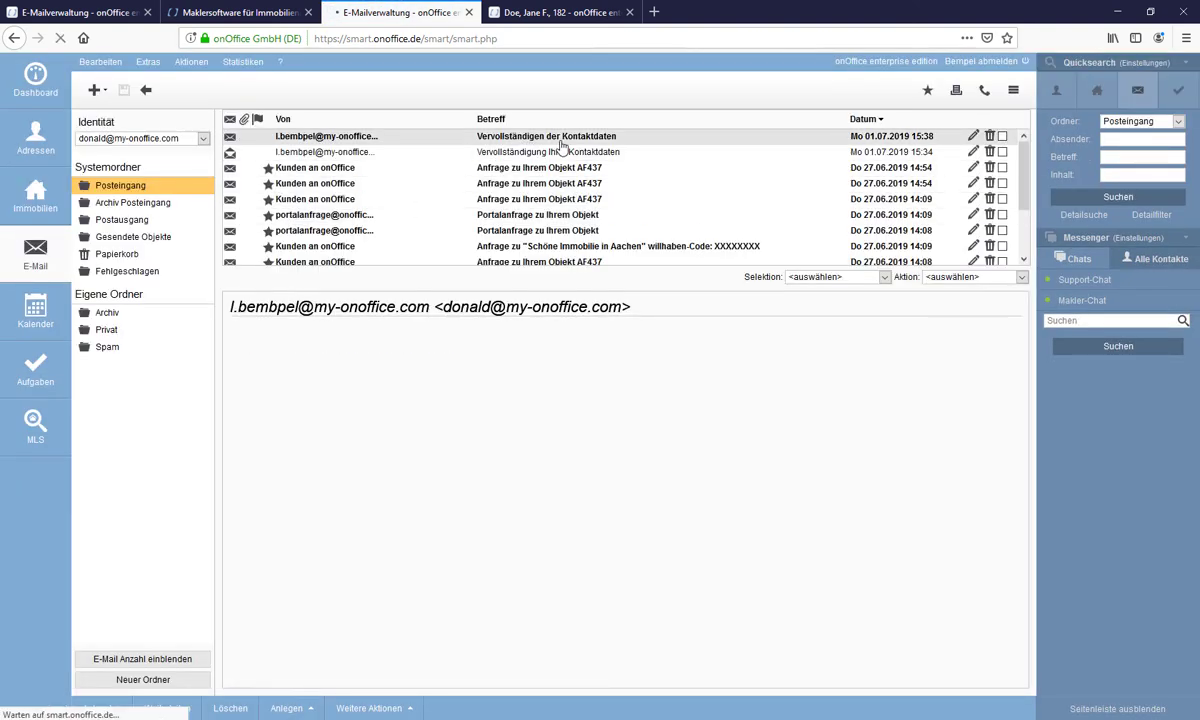
scroll(584, 443, "down", 5)
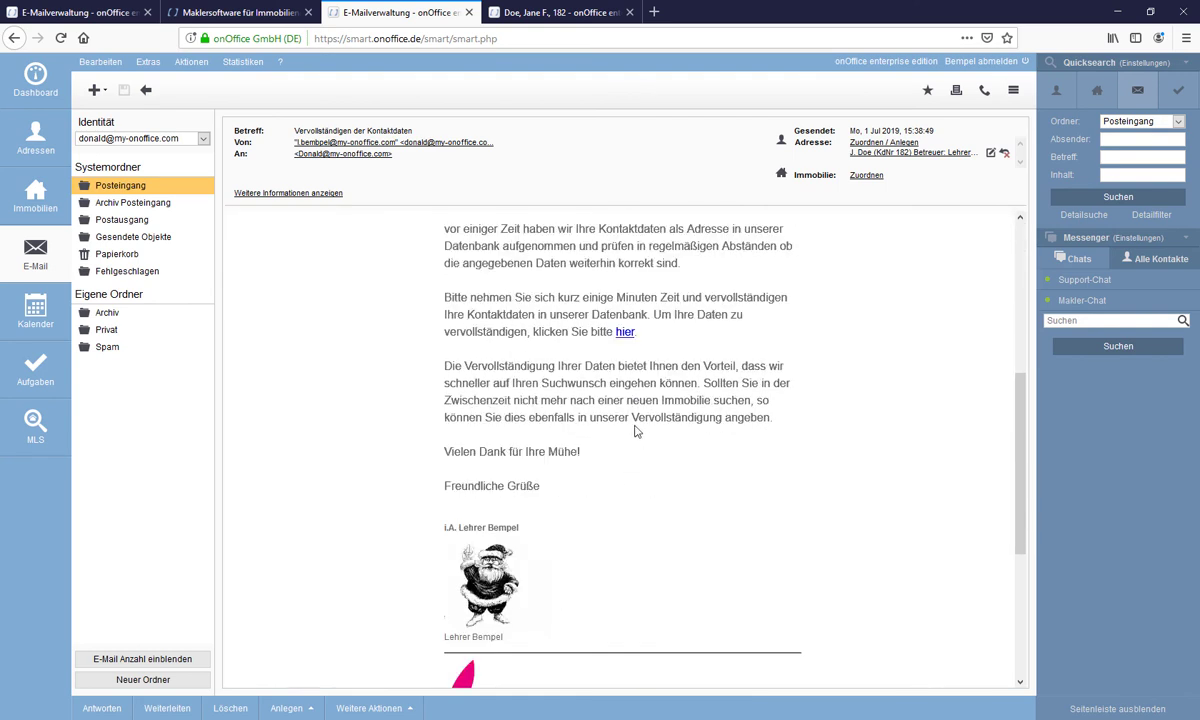
scroll(630, 437, "up", 1)
left_click(625, 408)
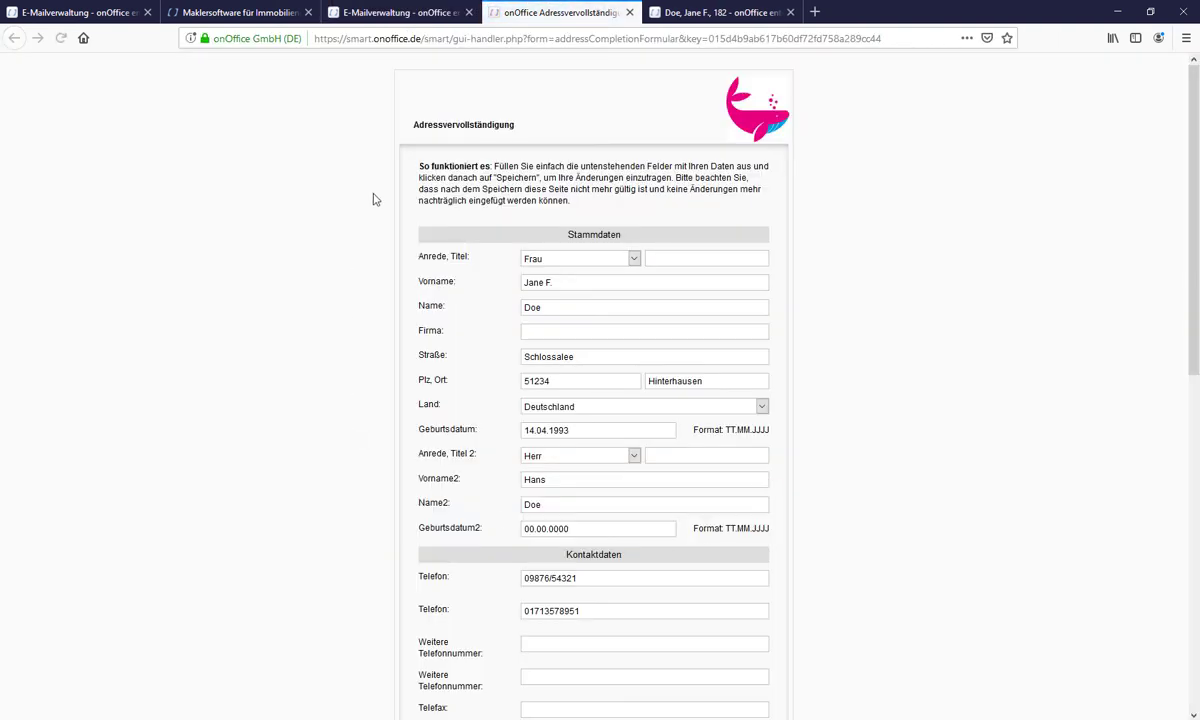
- Add a new search profile with Ort Köln and Vermarktungsart Kauf
scroll(645, 423, "down", 5)
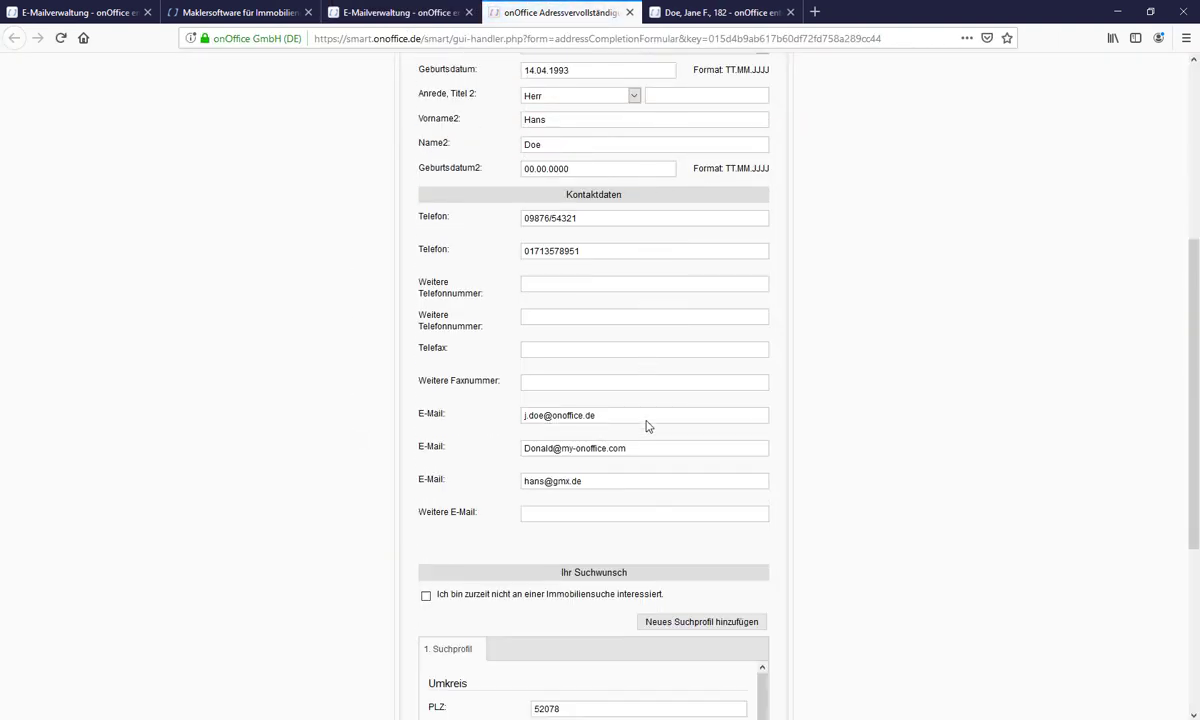
scroll(646, 426, "down", 2)
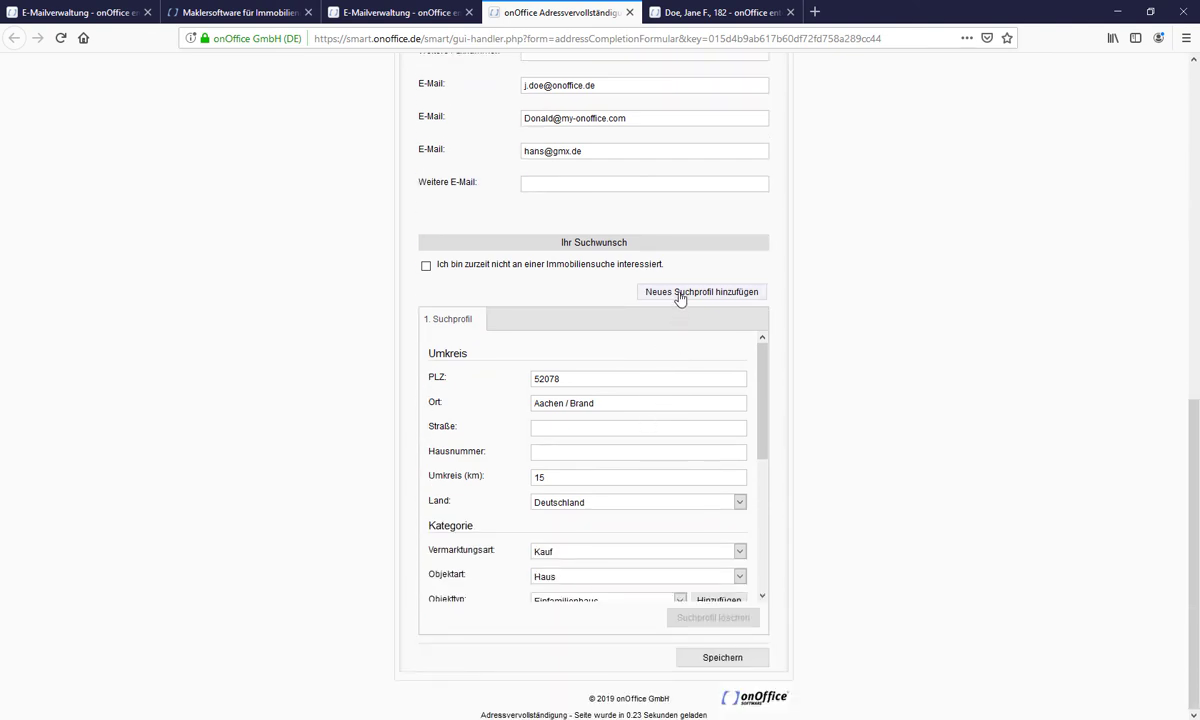
left_click(716, 292)
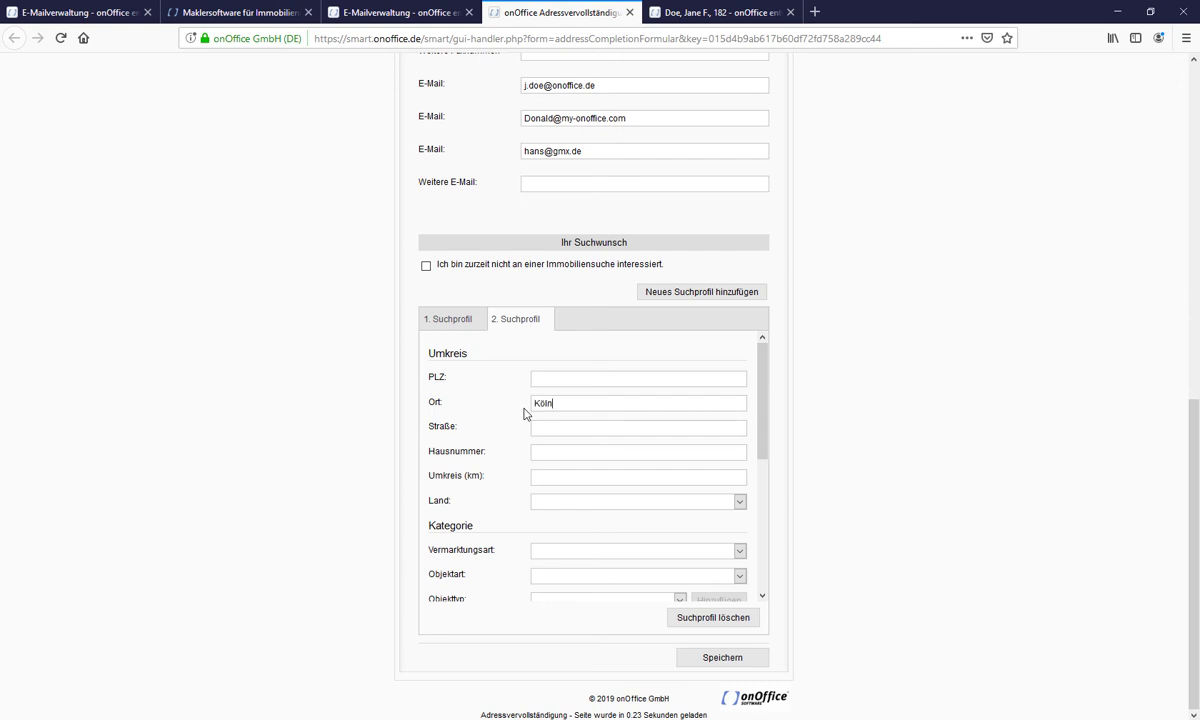
key("Tab")
left_click(605, 551)
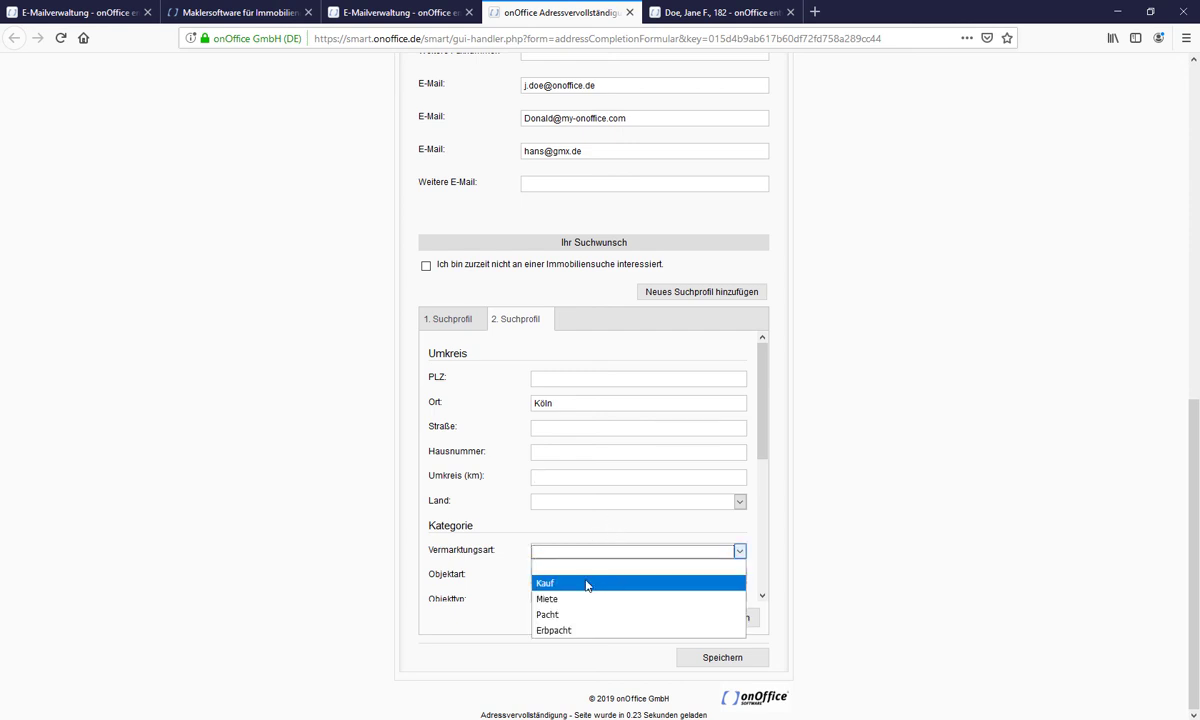
left_click(587, 585)
- Set Objektart Wohnung, Wohnfläche up to 180 and Kaufpreis up to 500000, then save
scroll(589, 552, "down", 1)
left_click(592, 518)
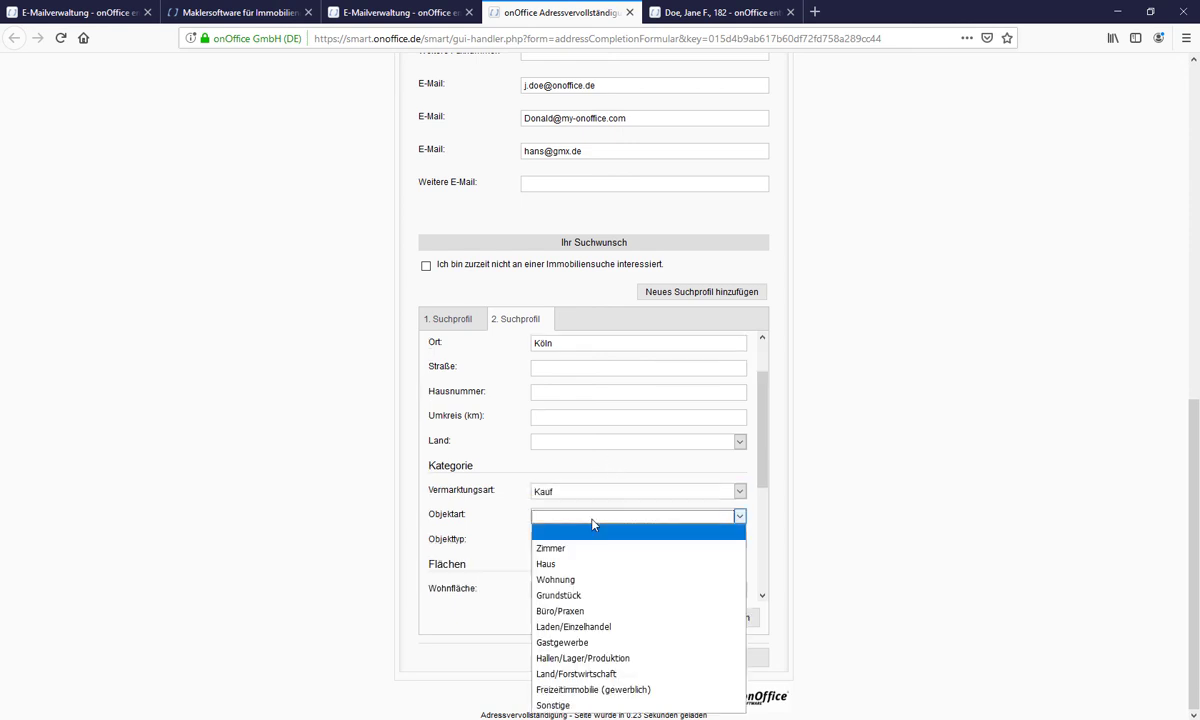
left_click(587, 579)
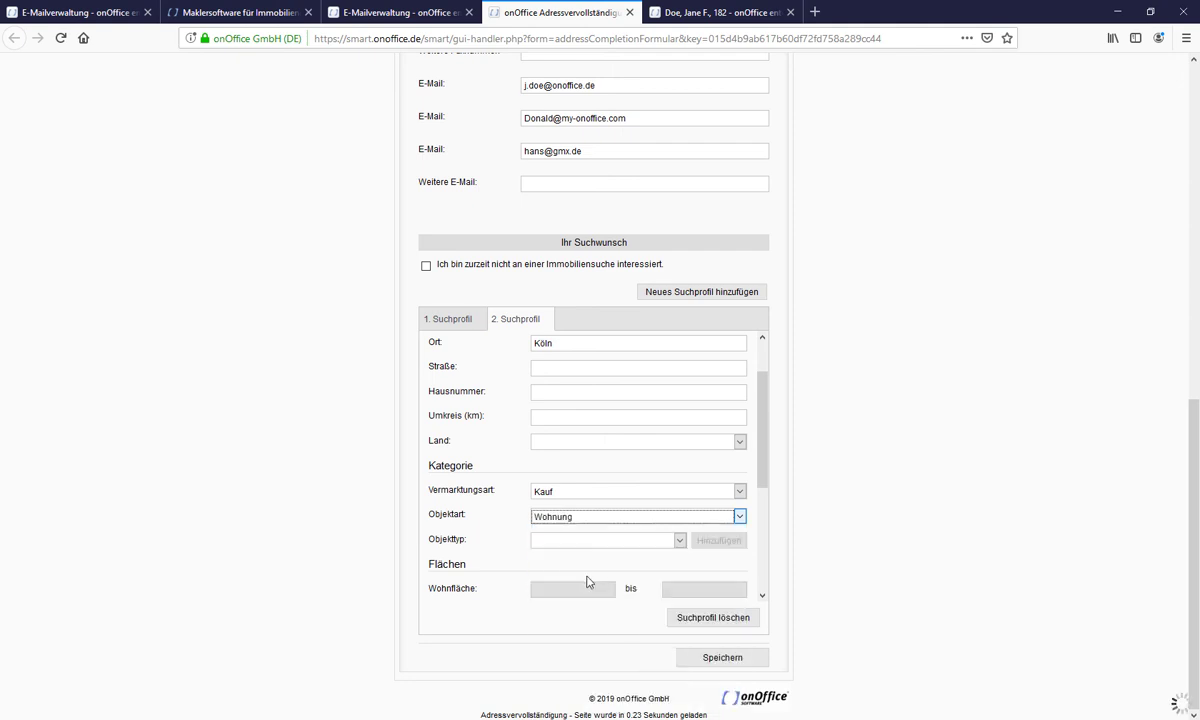
left_click(582, 543)
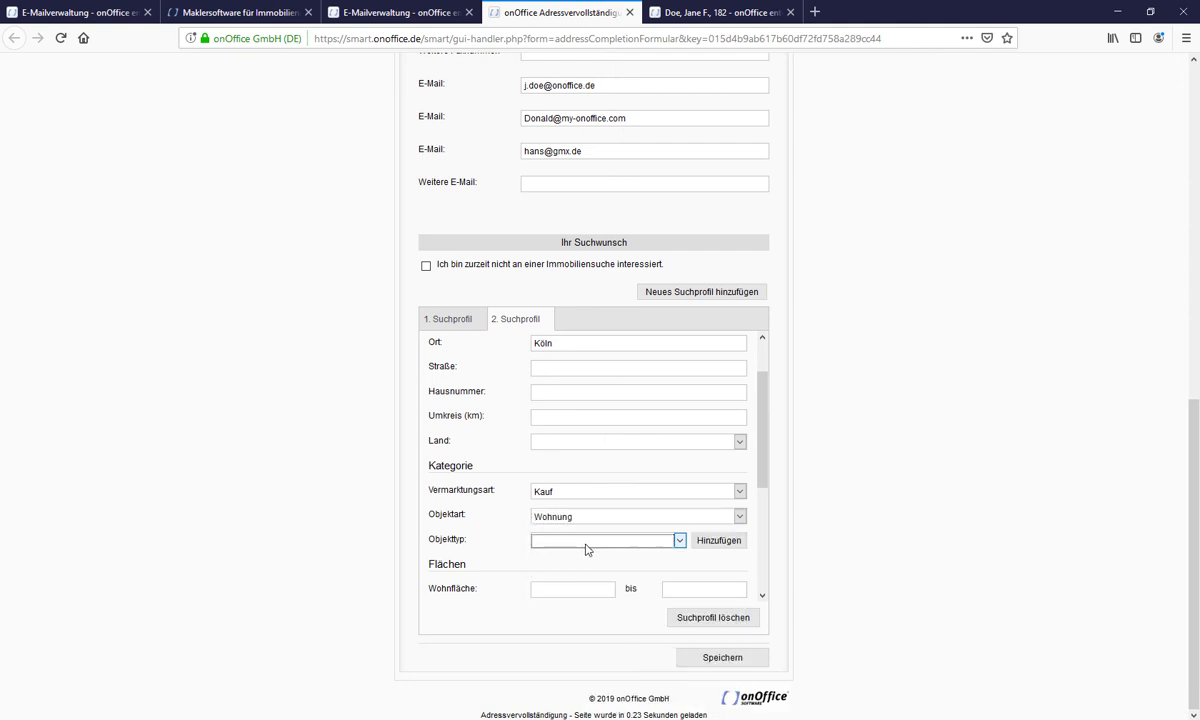
scroll(613, 578, "down", 3)
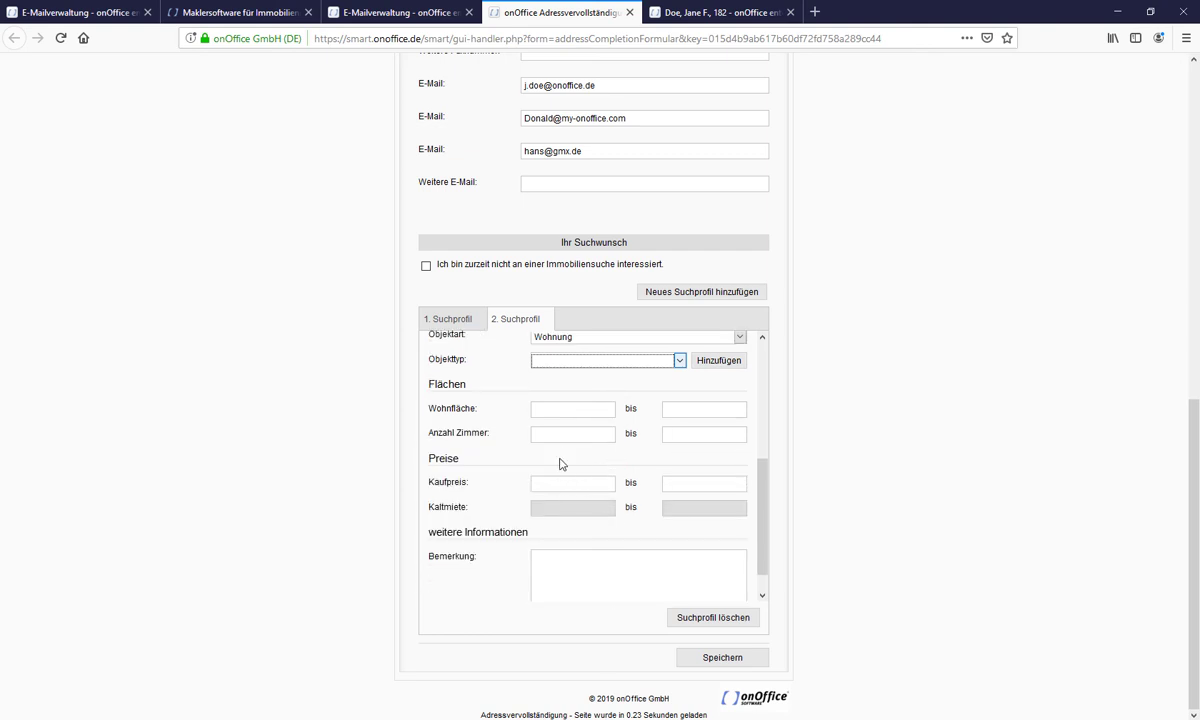
left_click(559, 411)
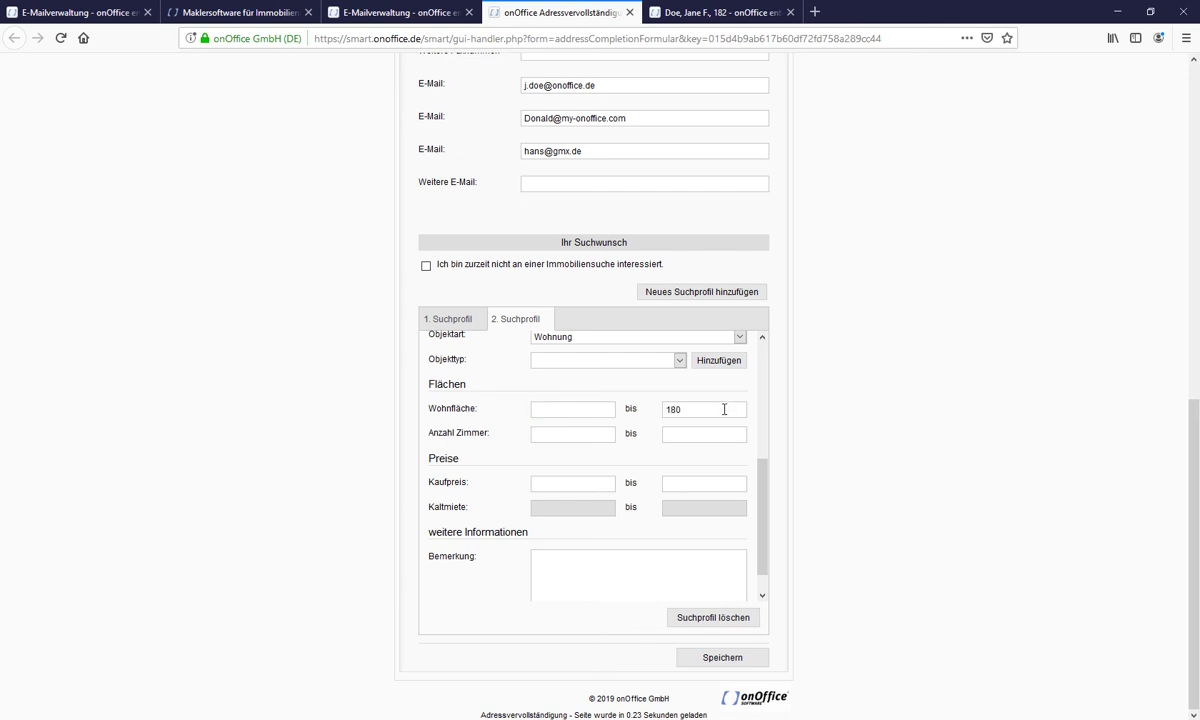
left_click(674, 486)
left_click(695, 658)
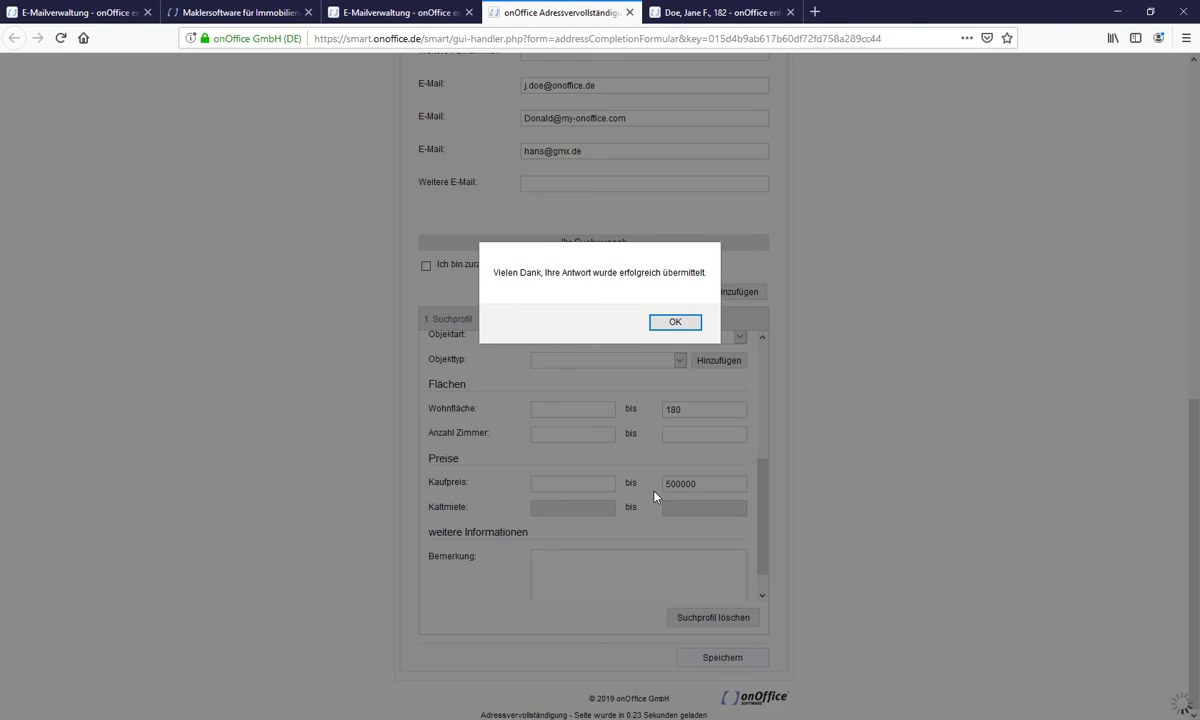
- Confirm the submission and refresh the Immosuche tab on the contact's record
left_click(688, 322)
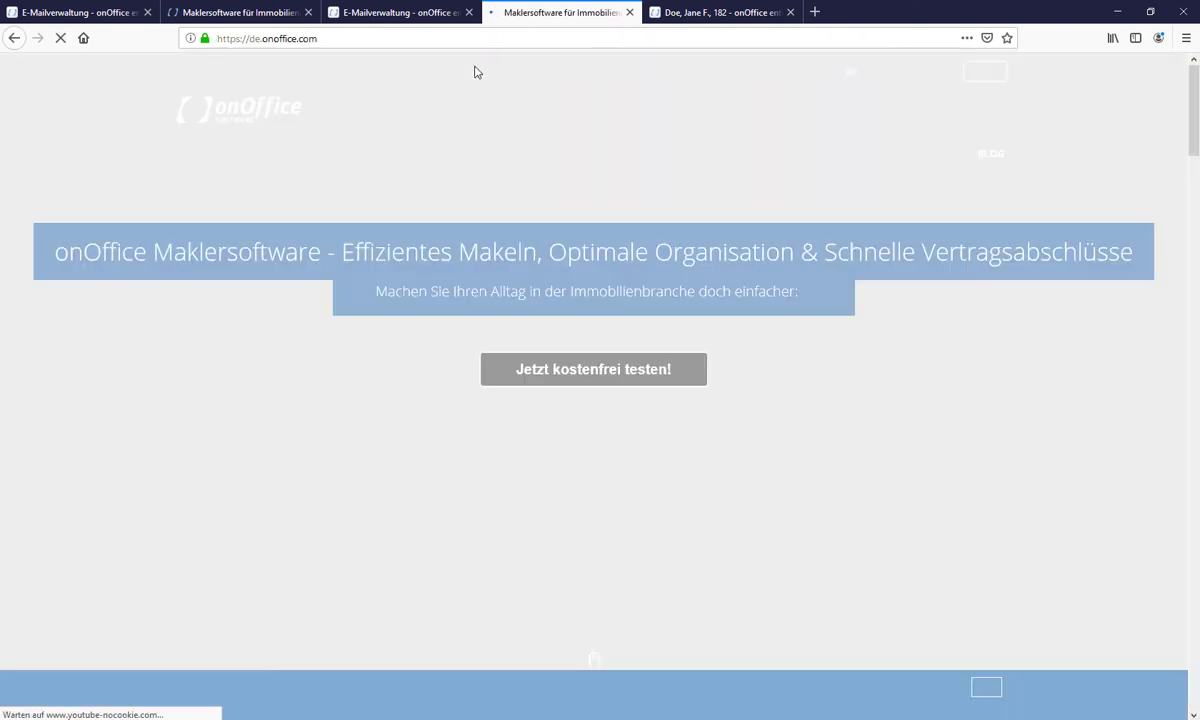
left_click(688, 13)
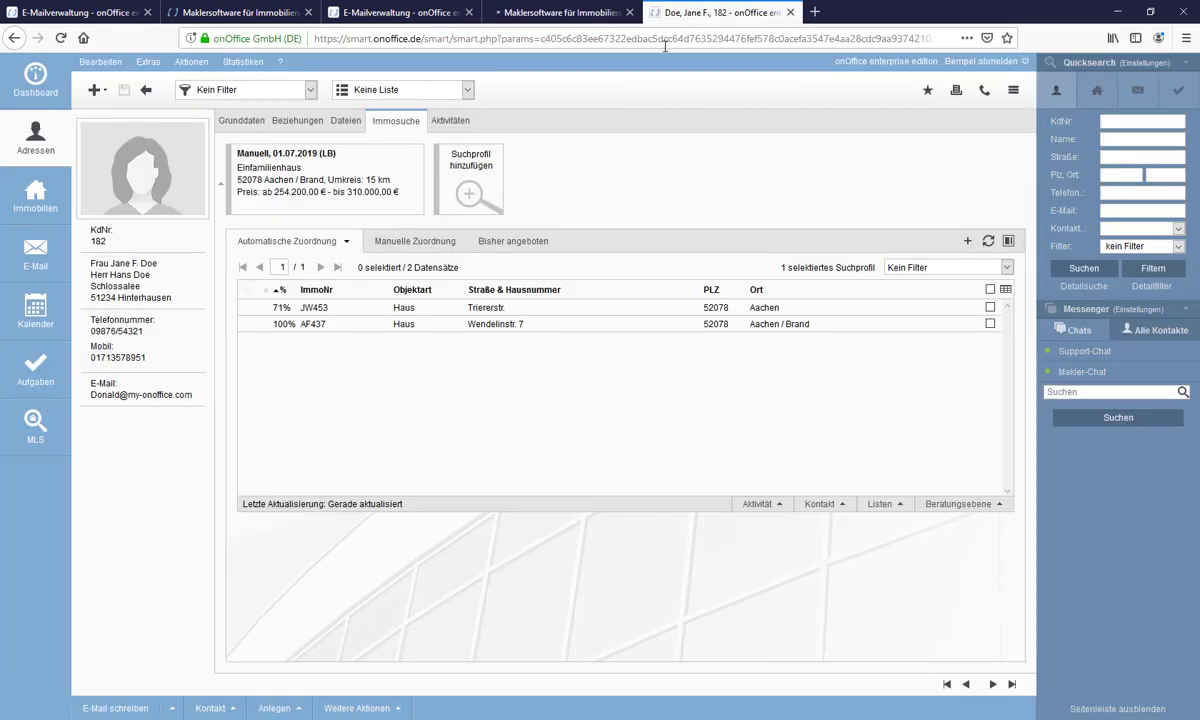
left_click(395, 124)
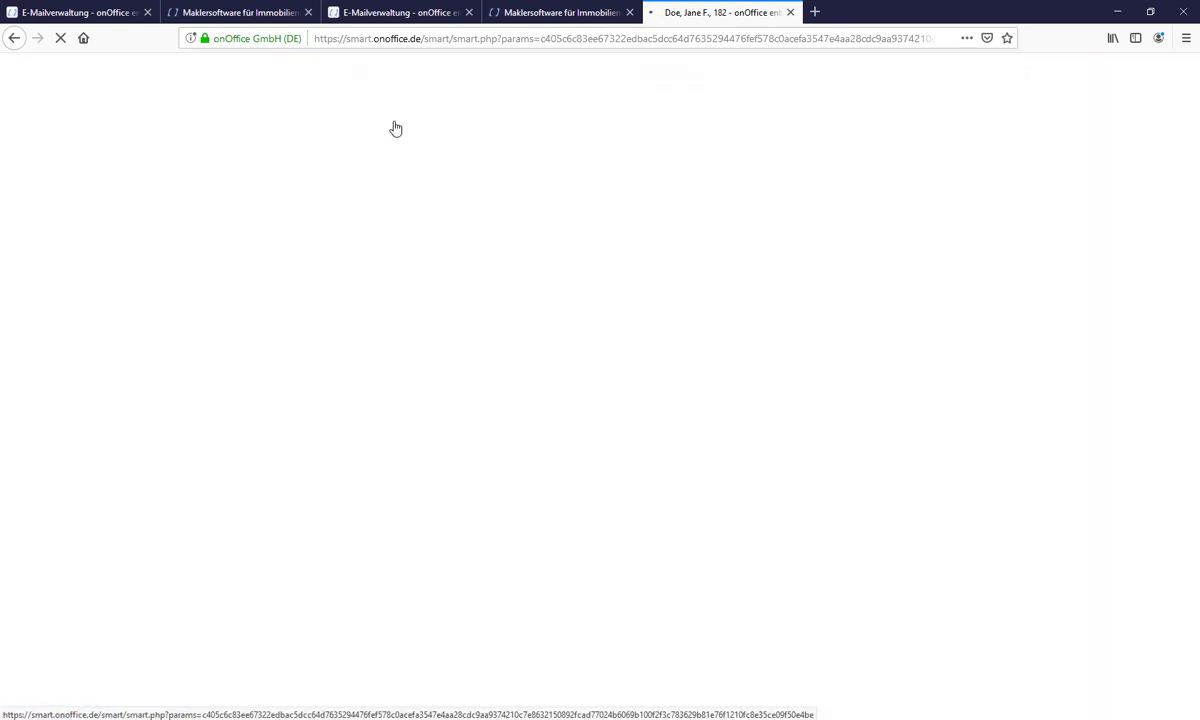
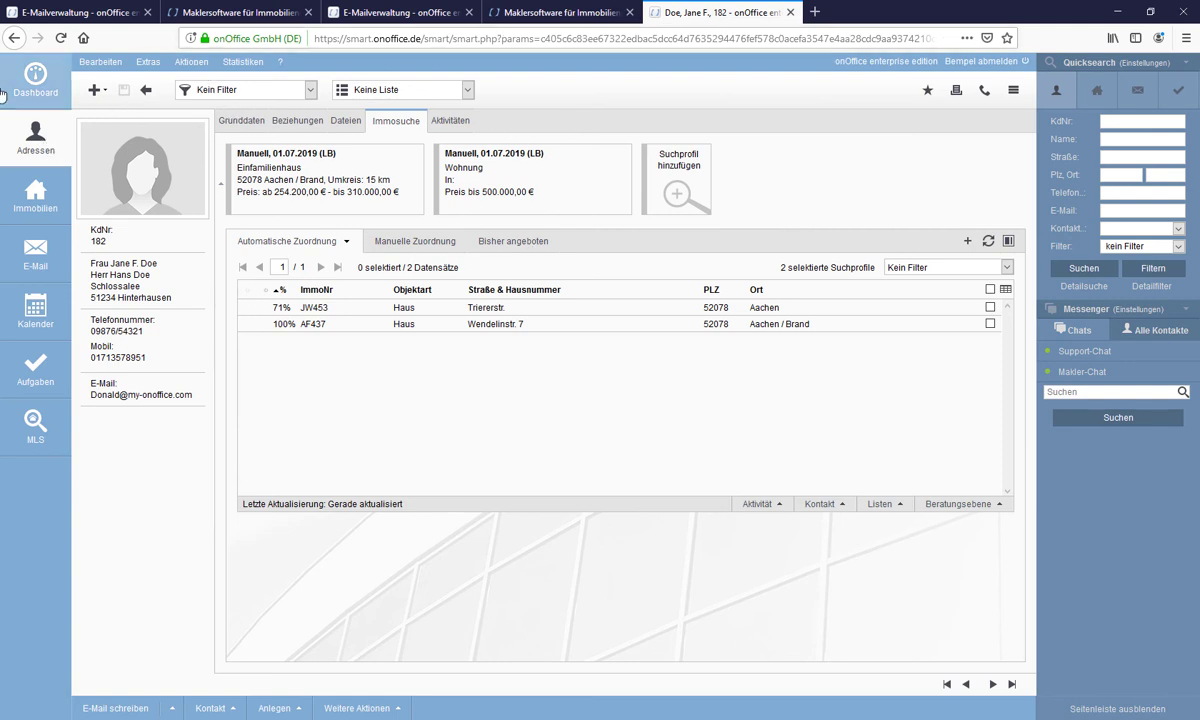
- Open the broker contact's address record from the Alle Adressen list
left_click(35, 128)
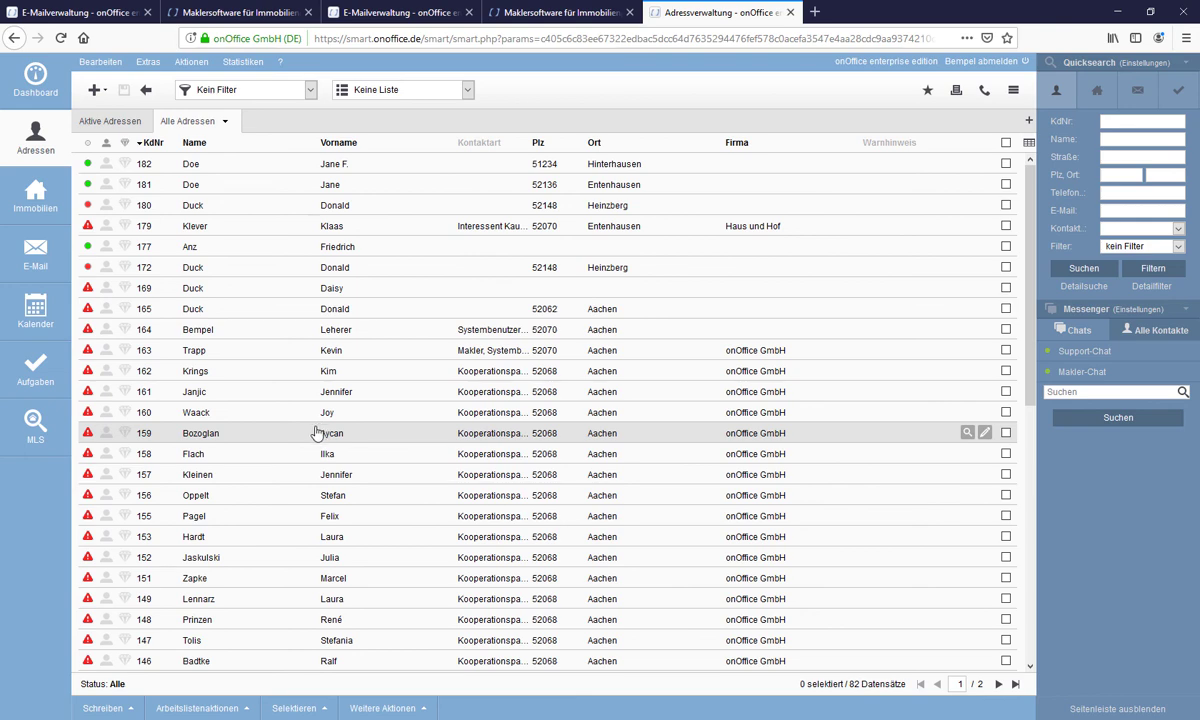
scroll(339, 420, "down", 5)
scroll(333, 420, "up", 5)
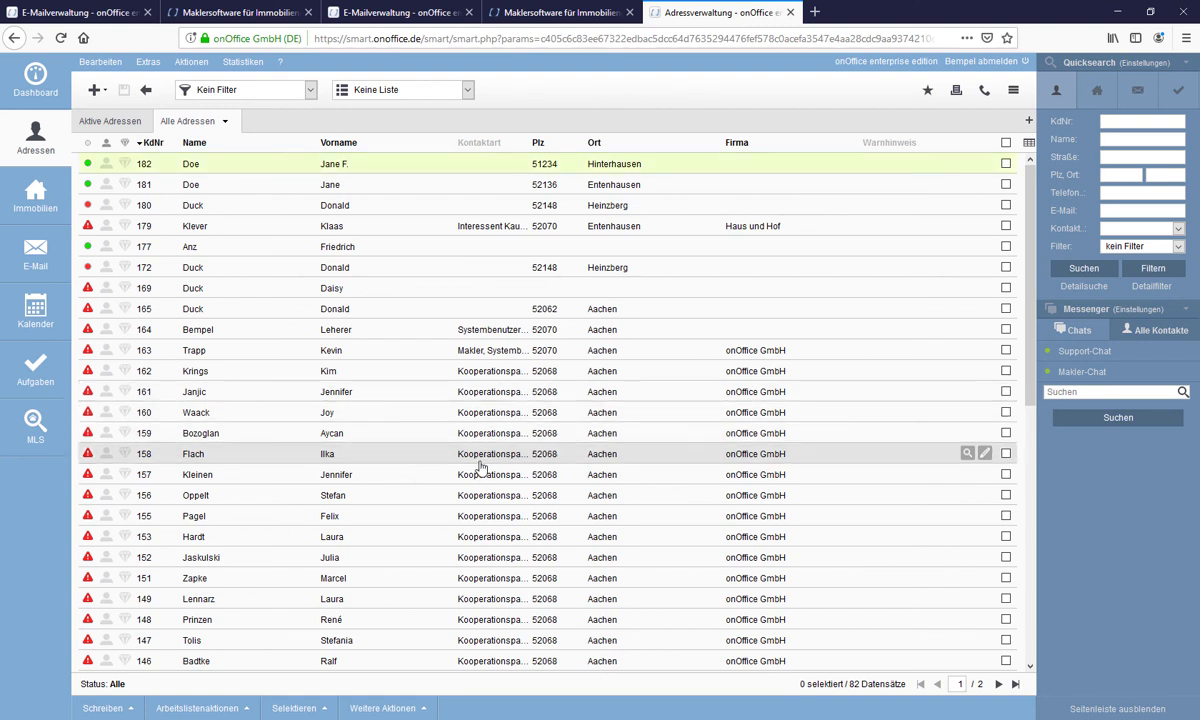
double_click(494, 355)
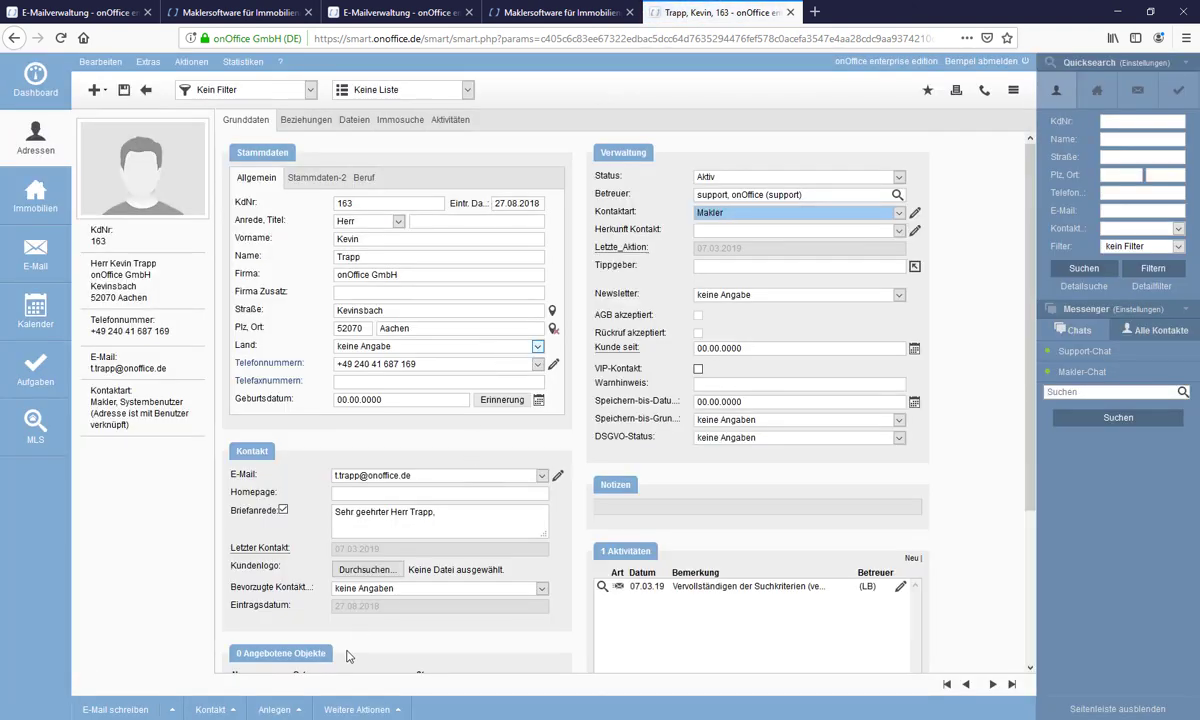
- Run Dublettenprüfung on the broker (no duplicates found), then open the list's first address
left_click(345, 709)
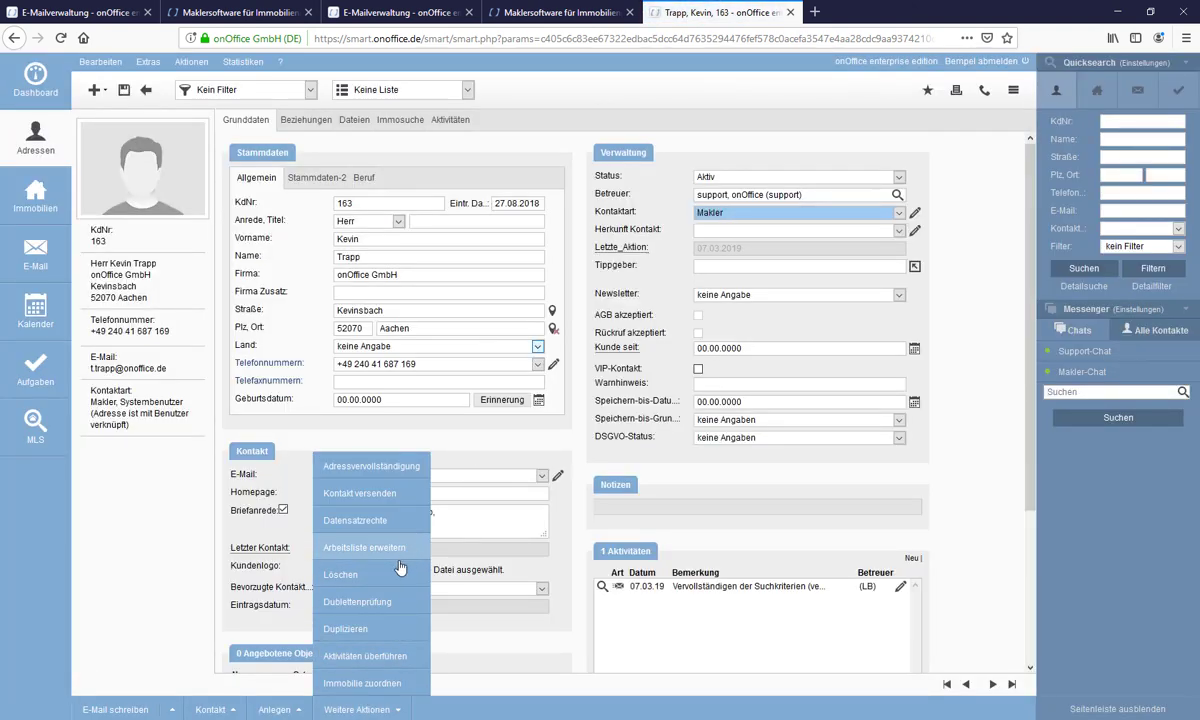
left_click(390, 603)
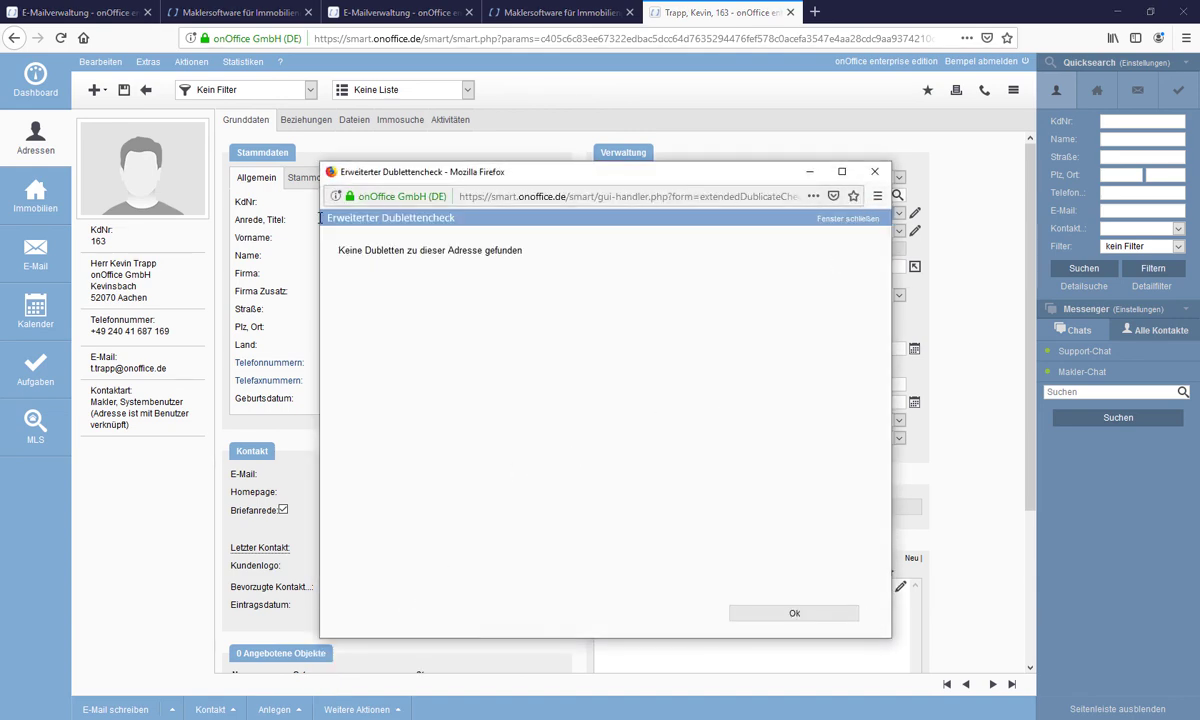
left_click(878, 176)
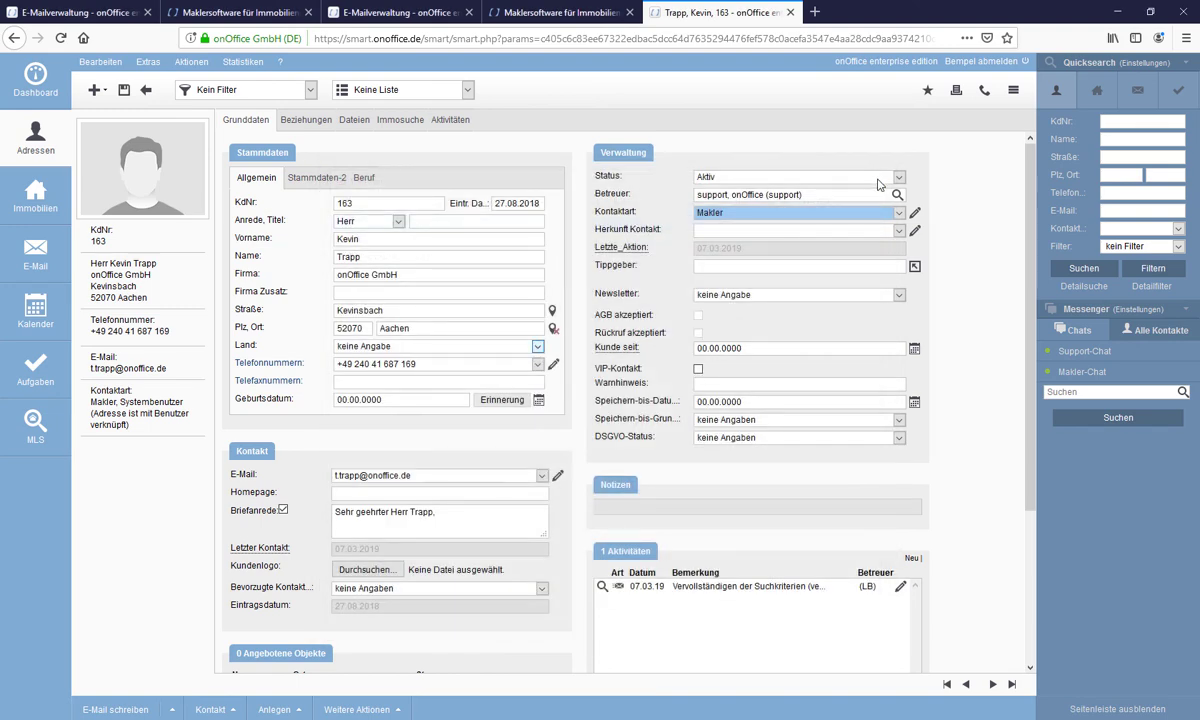
left_click(145, 90)
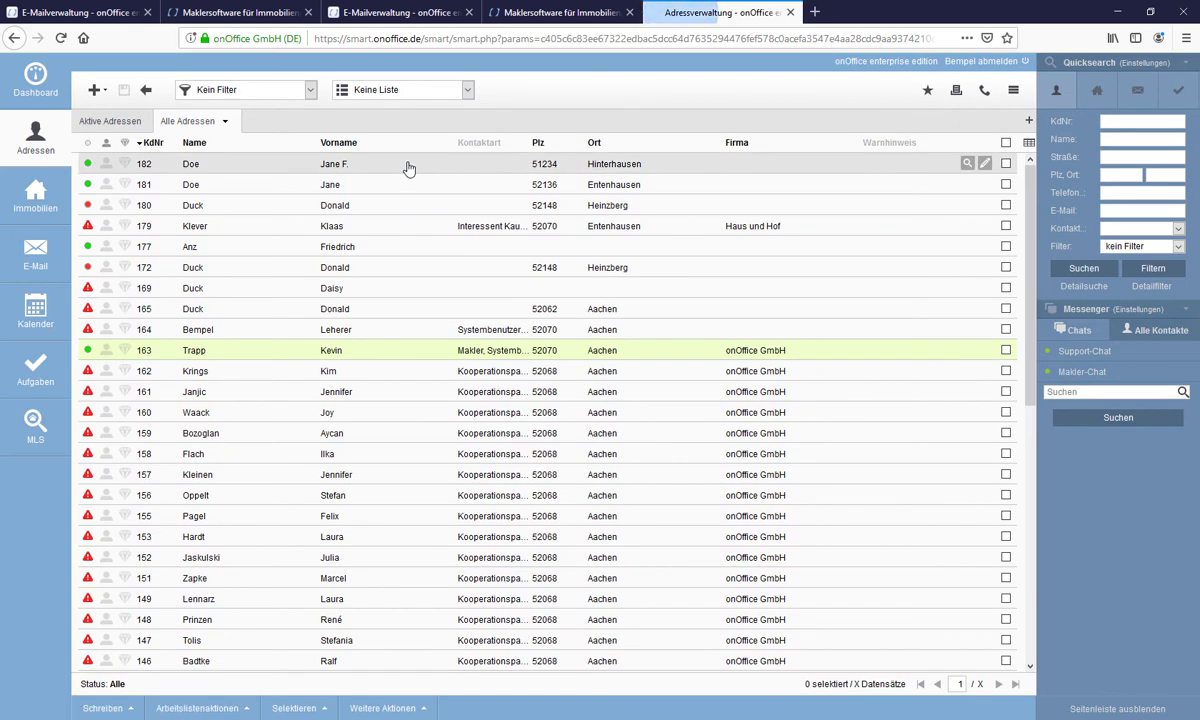
left_click(408, 168)
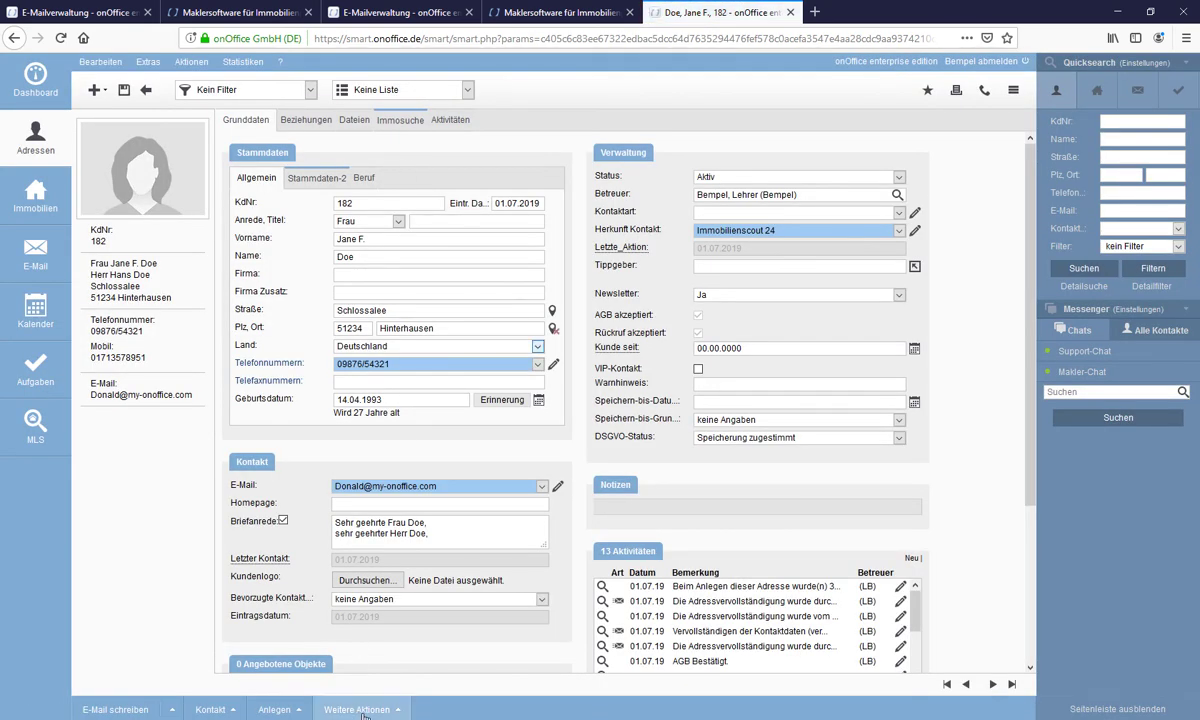
left_click(357, 709)
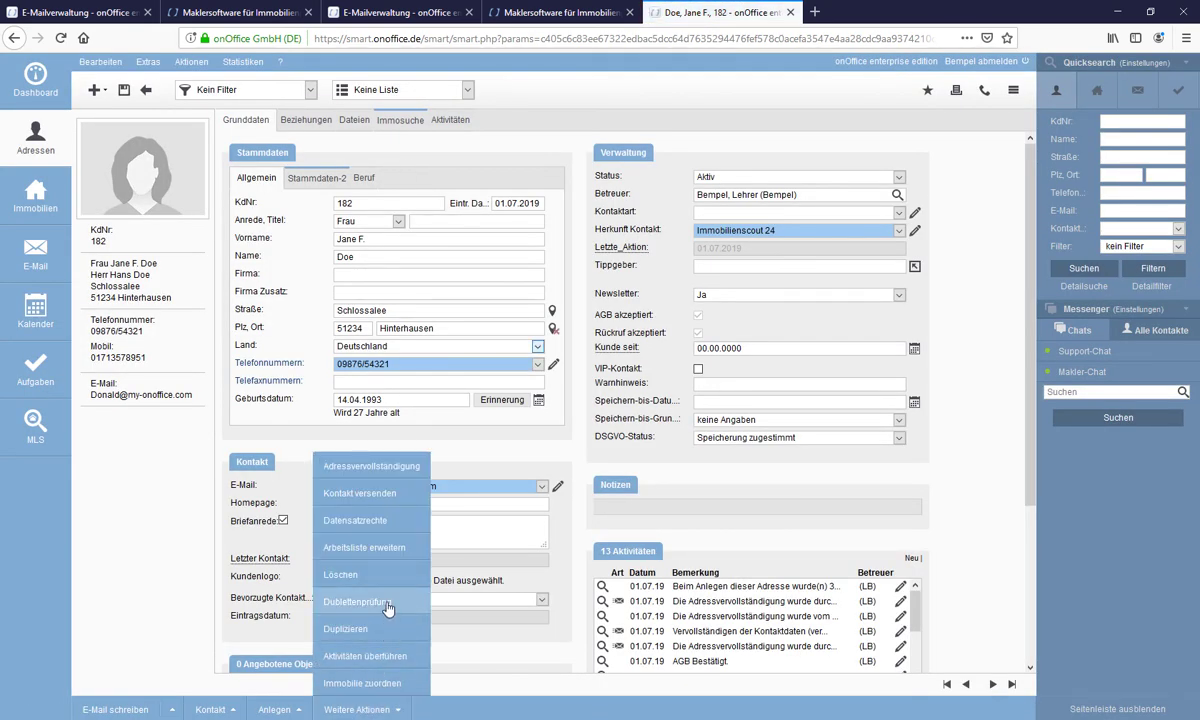
left_click(388, 614)
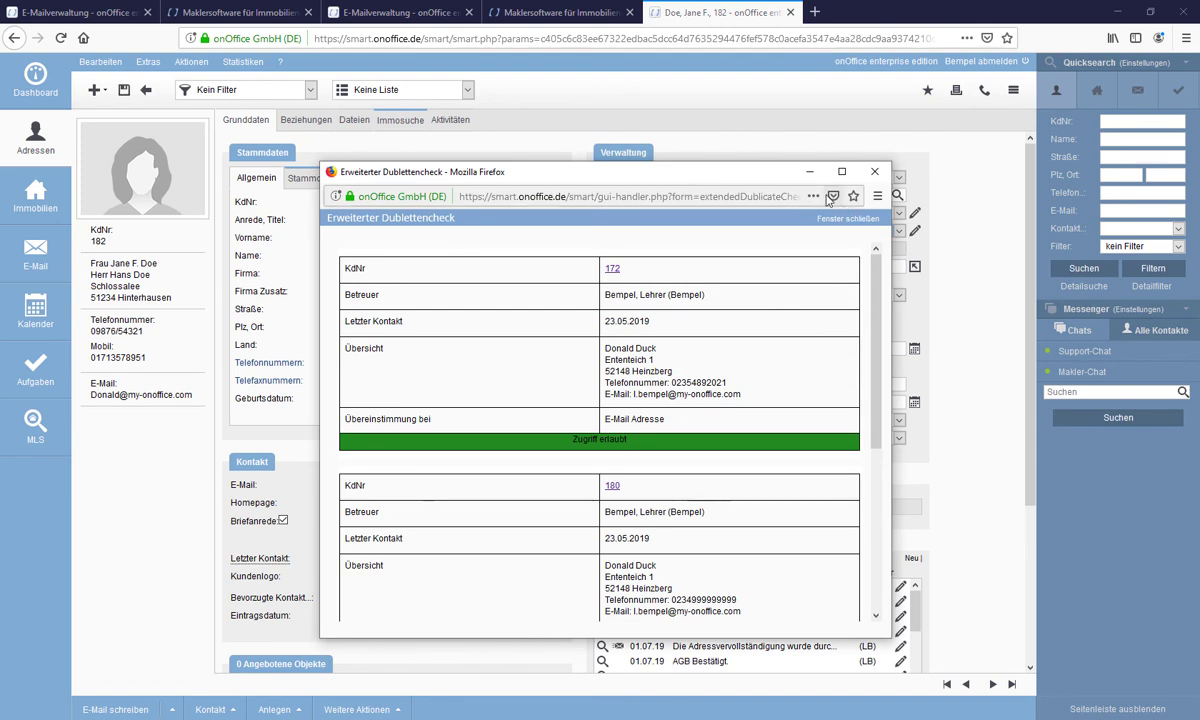
left_click_drag(780, 163, 779, 53)
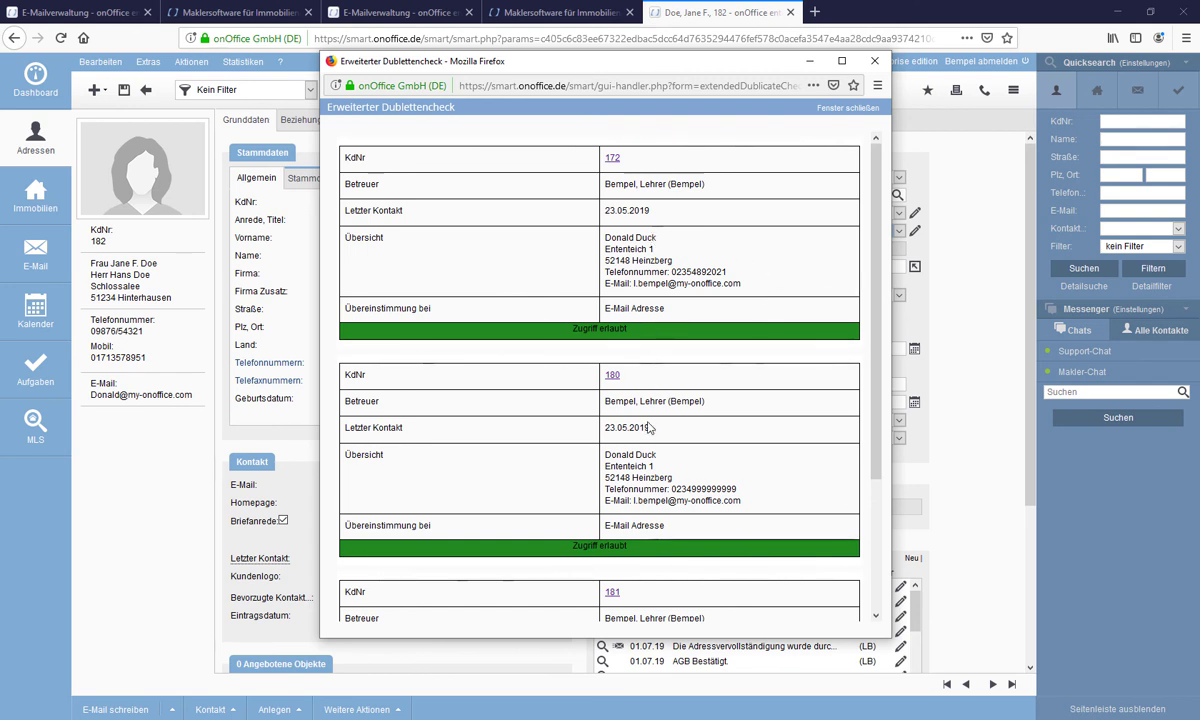
scroll(731, 467, "down", 3)
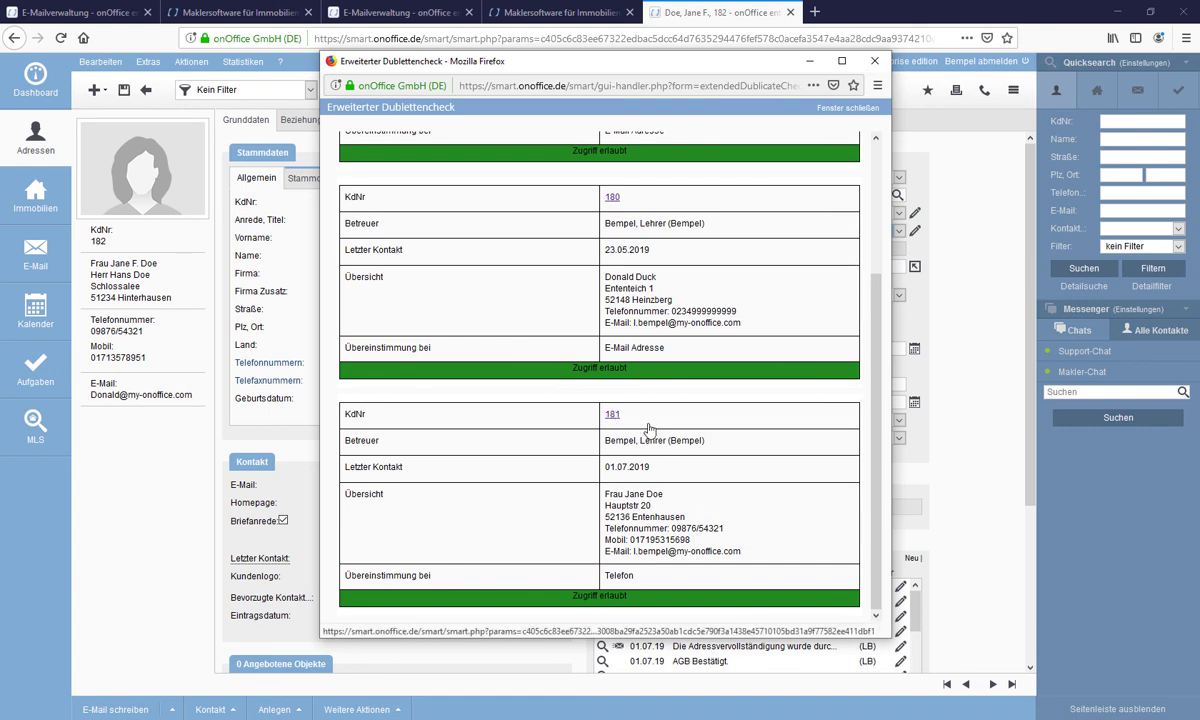
left_click(612, 418)
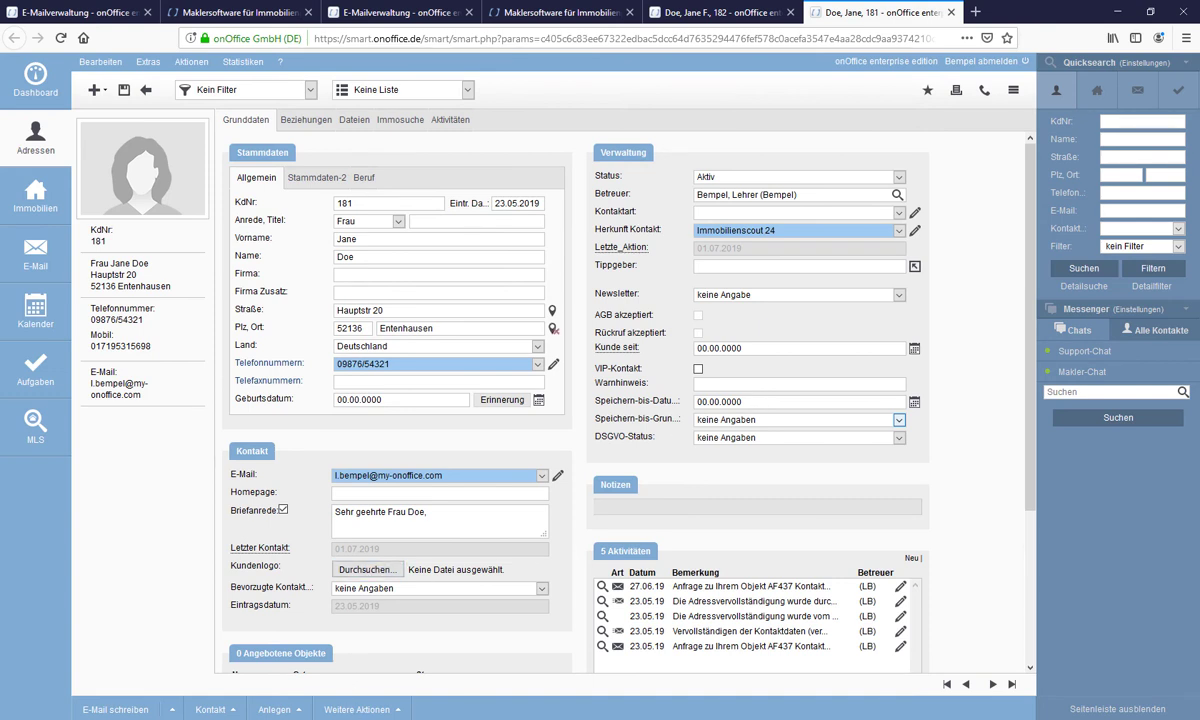
left_click(362, 709)
left_click(951, 13)
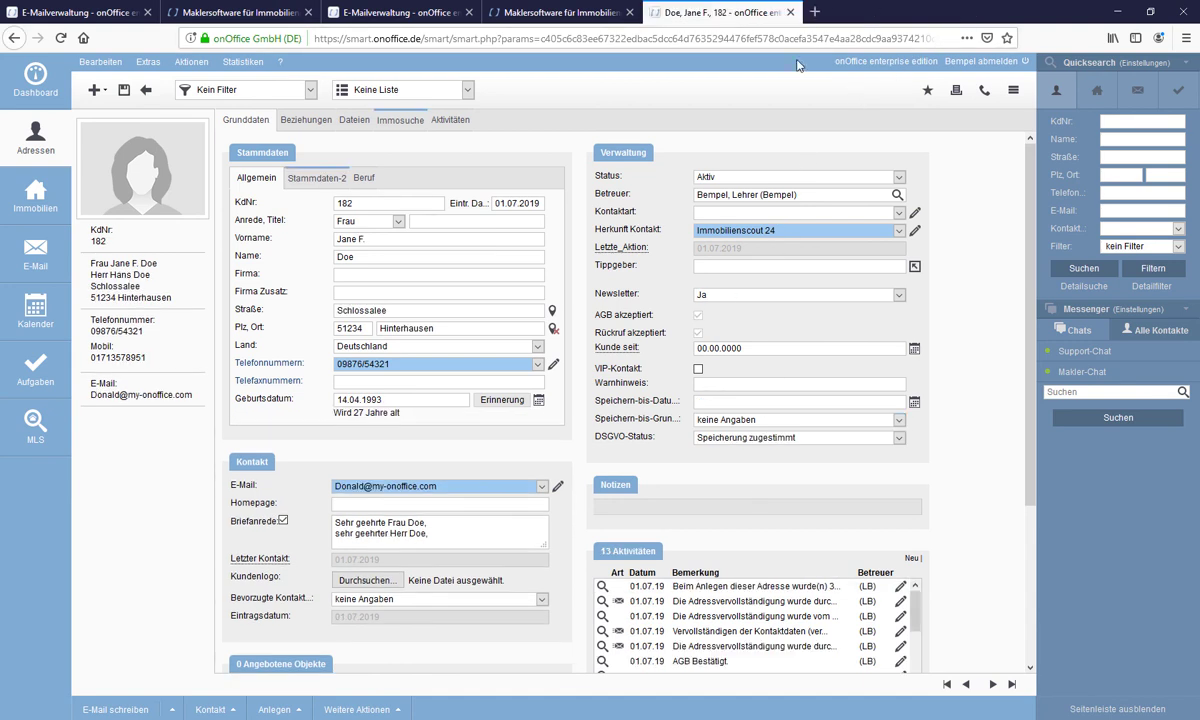
- Start the address duplicate review and save its settings with e-mail address matching enabled
left_click(197, 64)
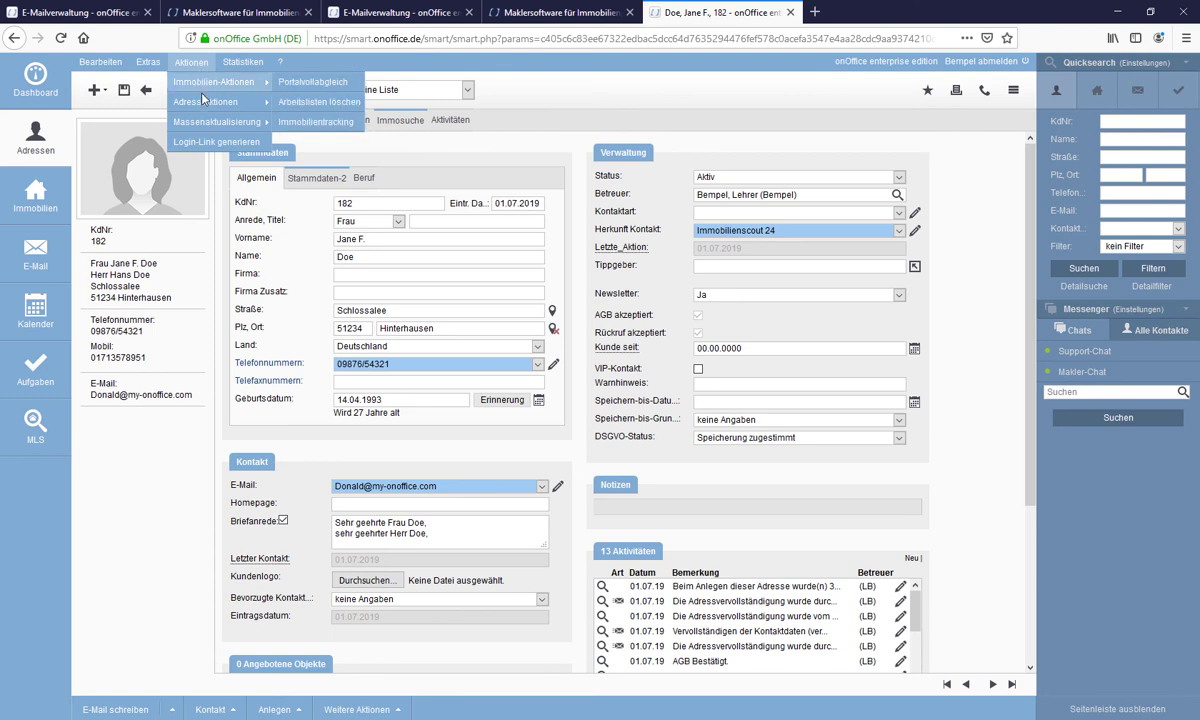
mouse_move(212, 105)
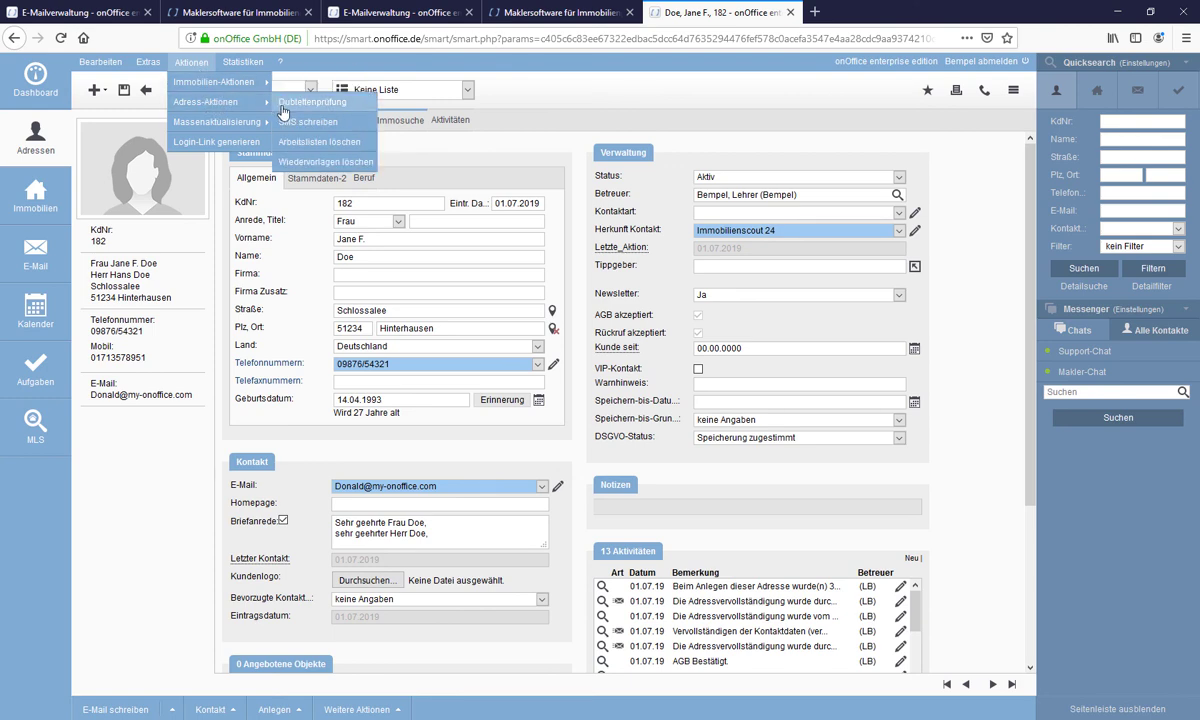
left_click(288, 111)
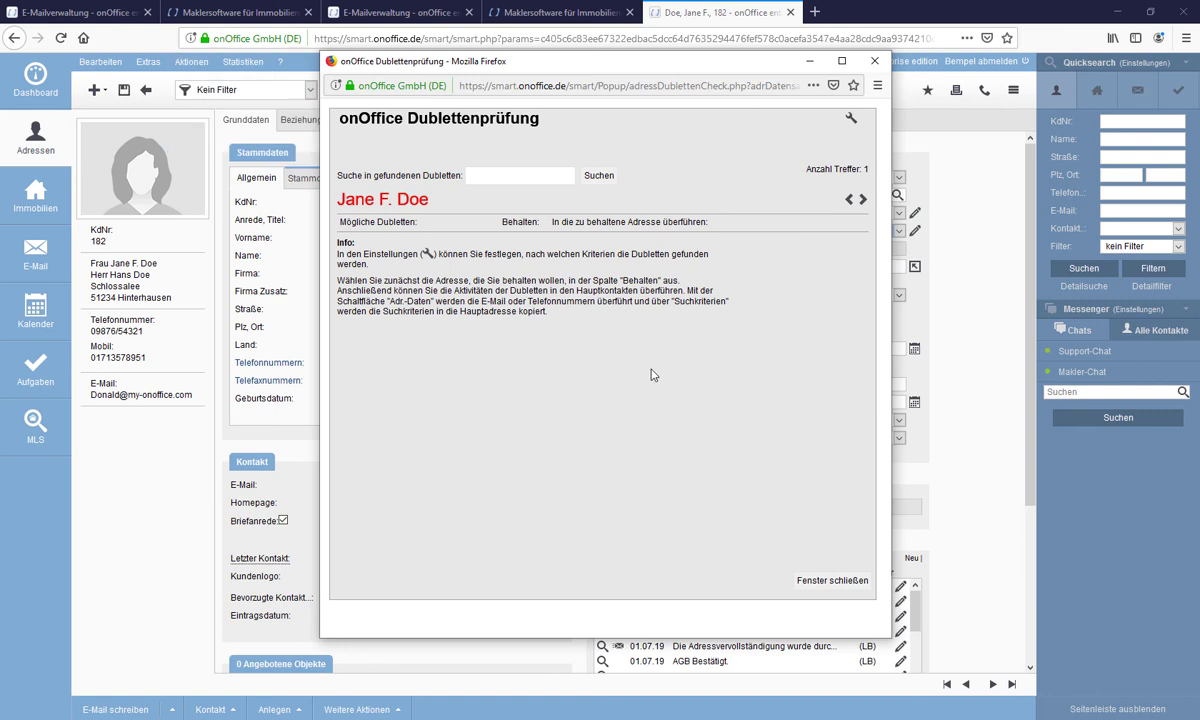
left_click(851, 120)
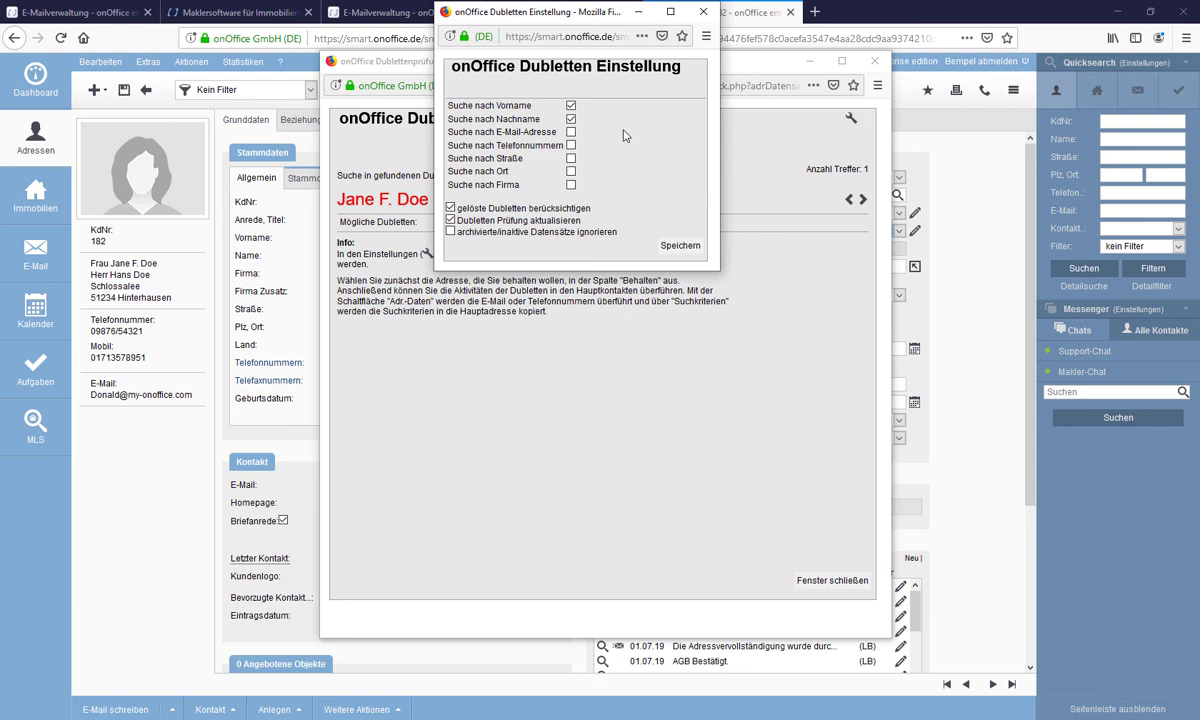
left_click(571, 133)
left_click(571, 133)
left_click(571, 132)
left_click(676, 247)
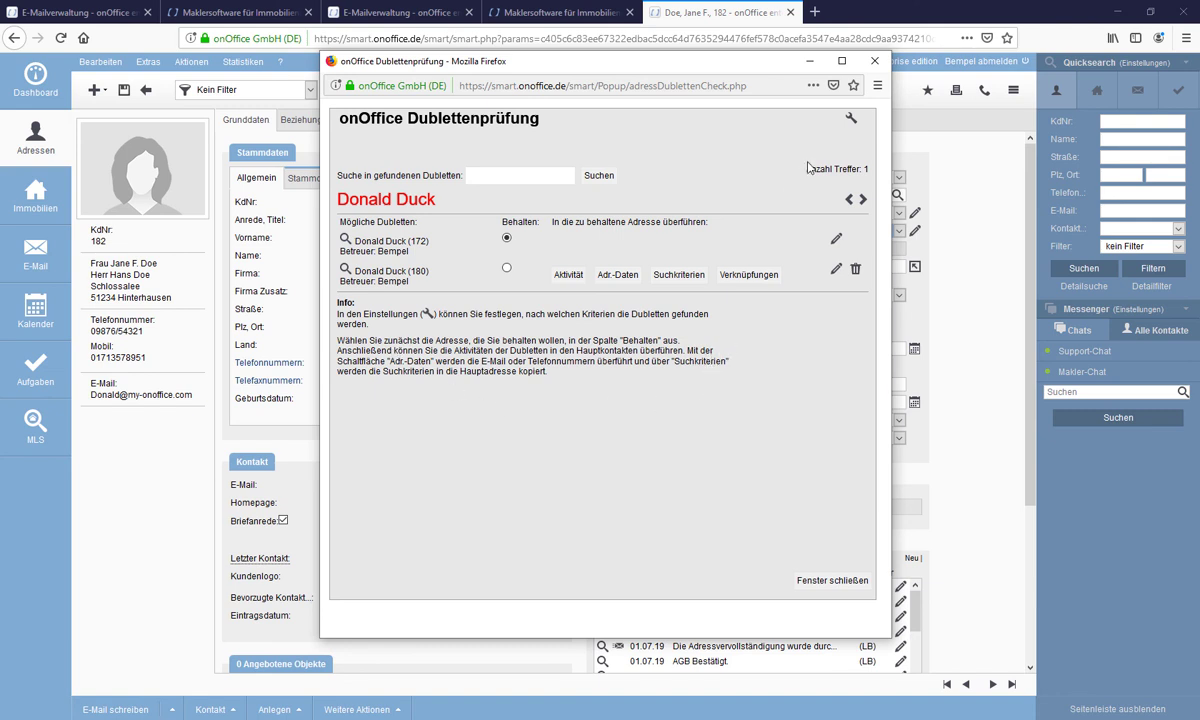
- Re-save the duplicate-matching settings, then save them again with first-name matching turned off
left_click(852, 120)
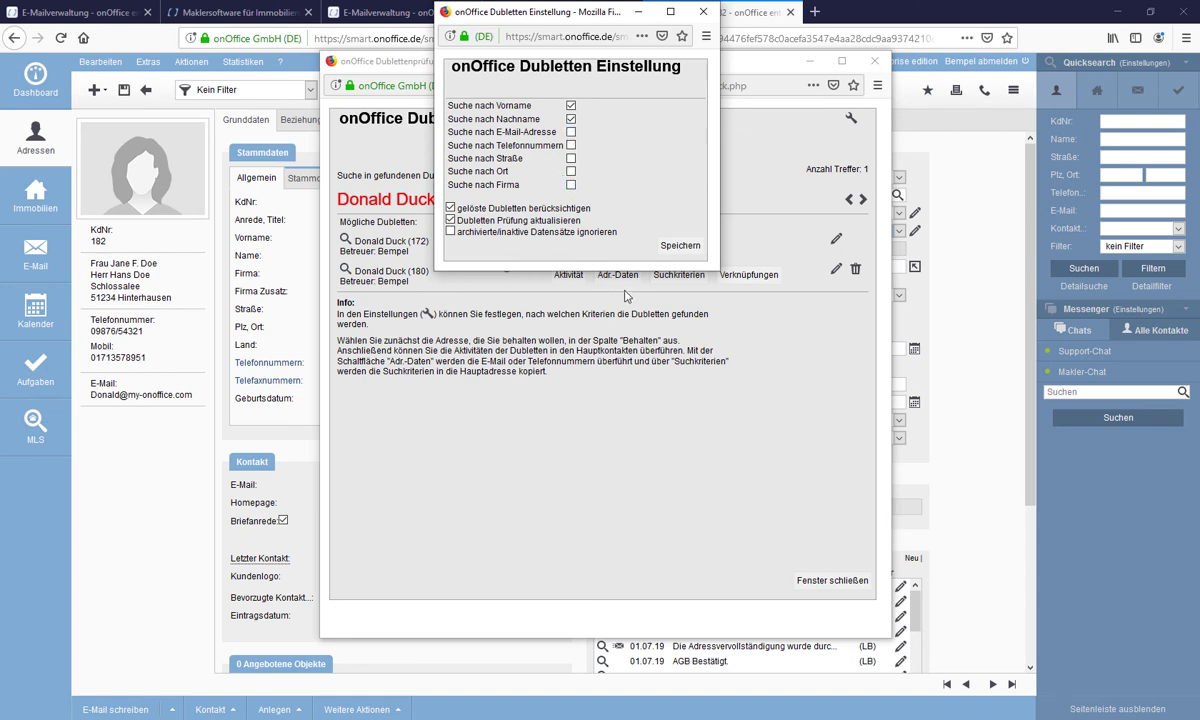
left_click(678, 254)
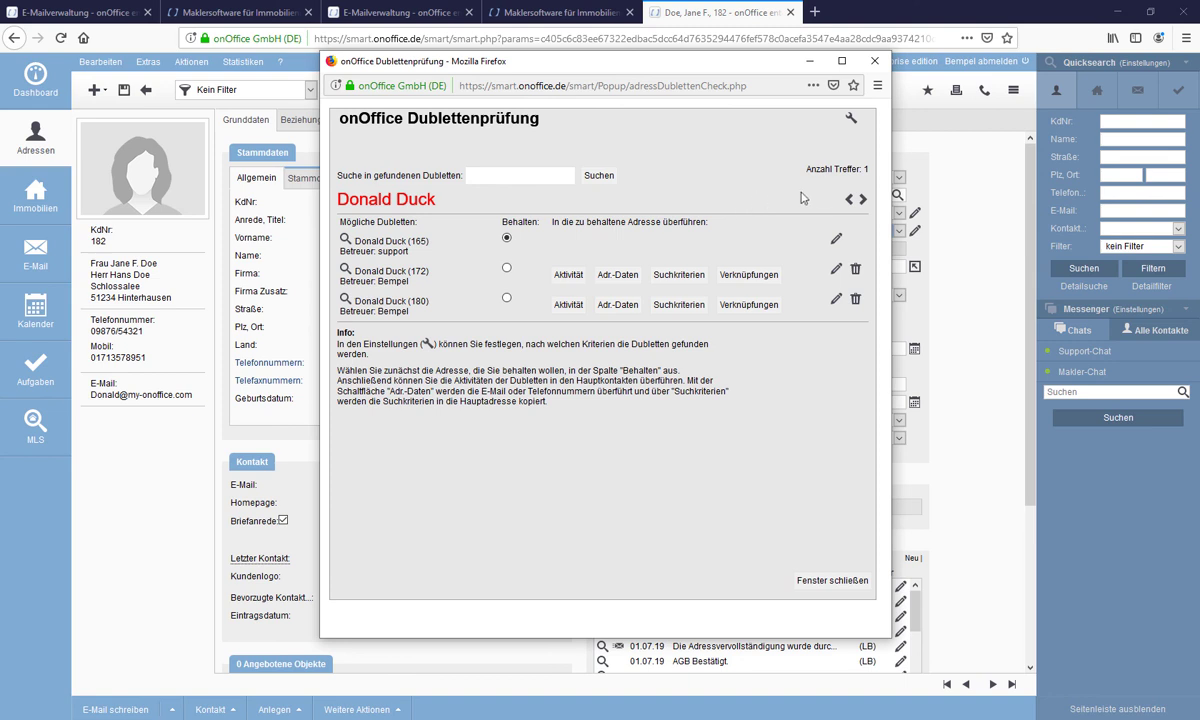
left_click(852, 124)
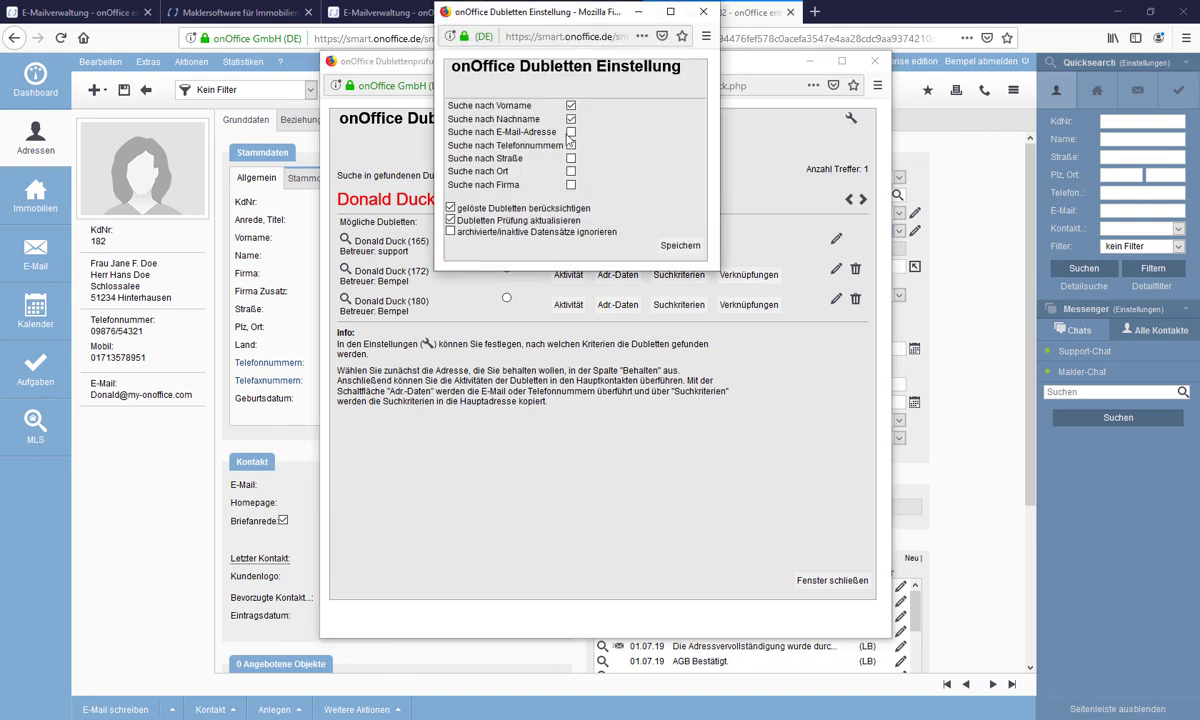
left_click(571, 106)
left_click(676, 248)
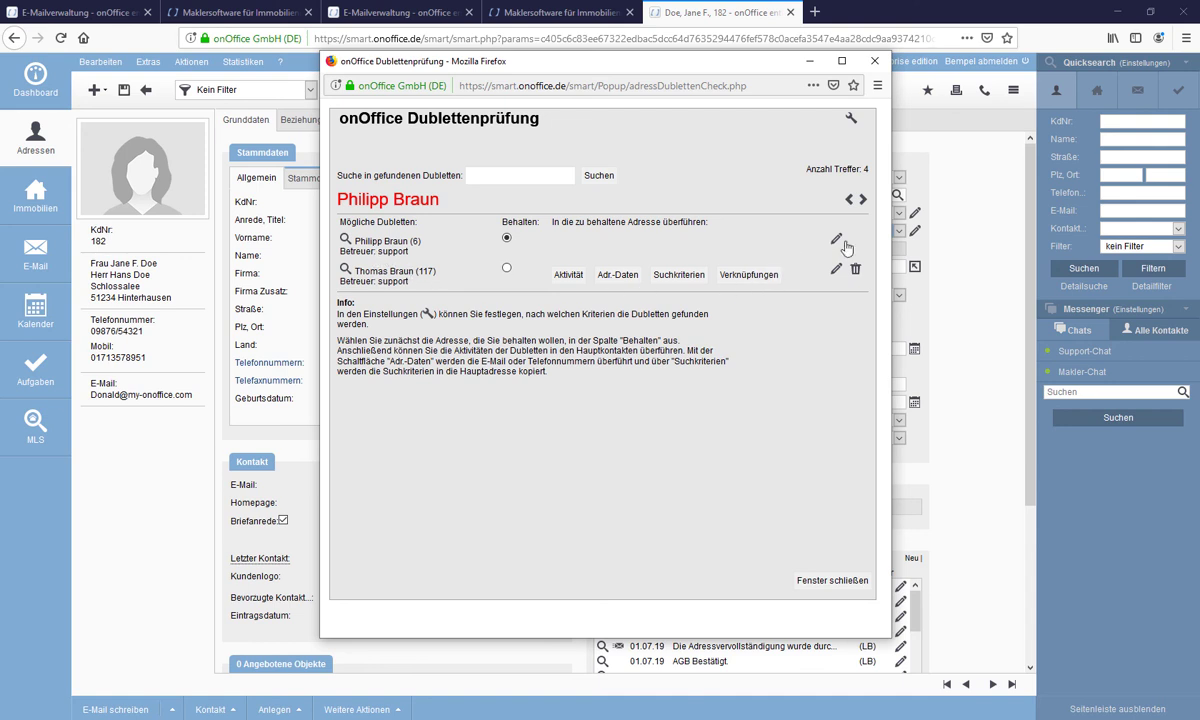
- Page through the duplicate groups: Support Hotline, Donald Duck, then Jane Doe
left_click(863, 200)
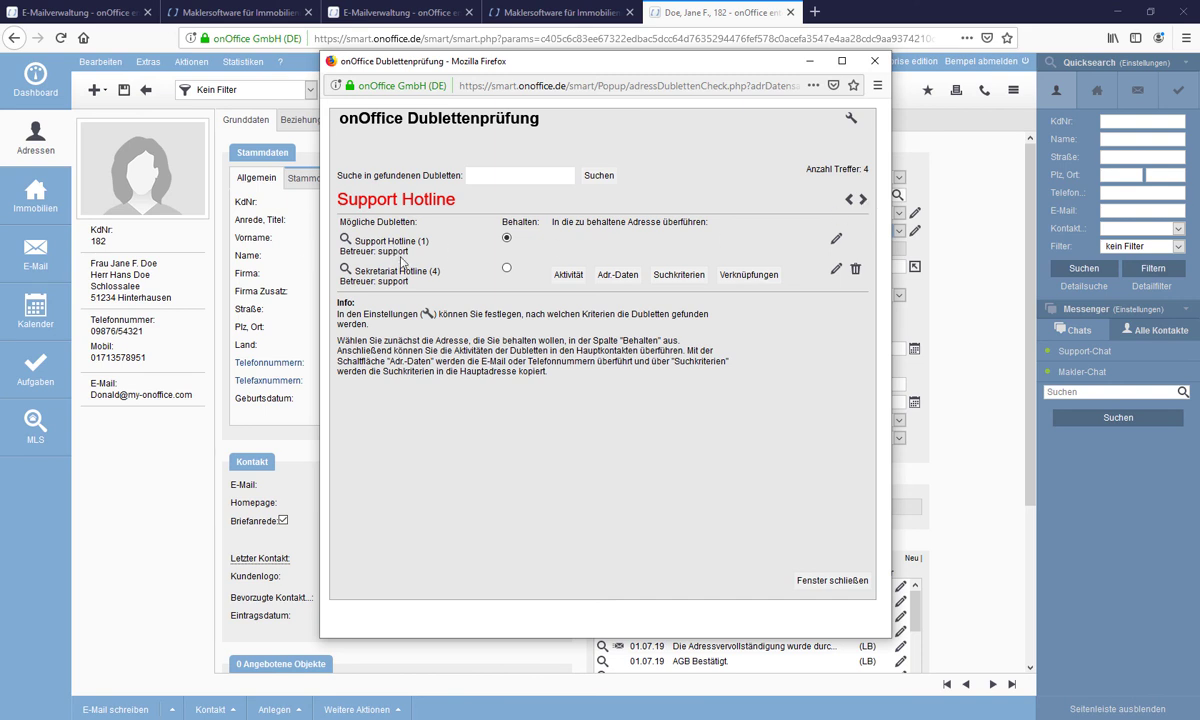
left_click(863, 200)
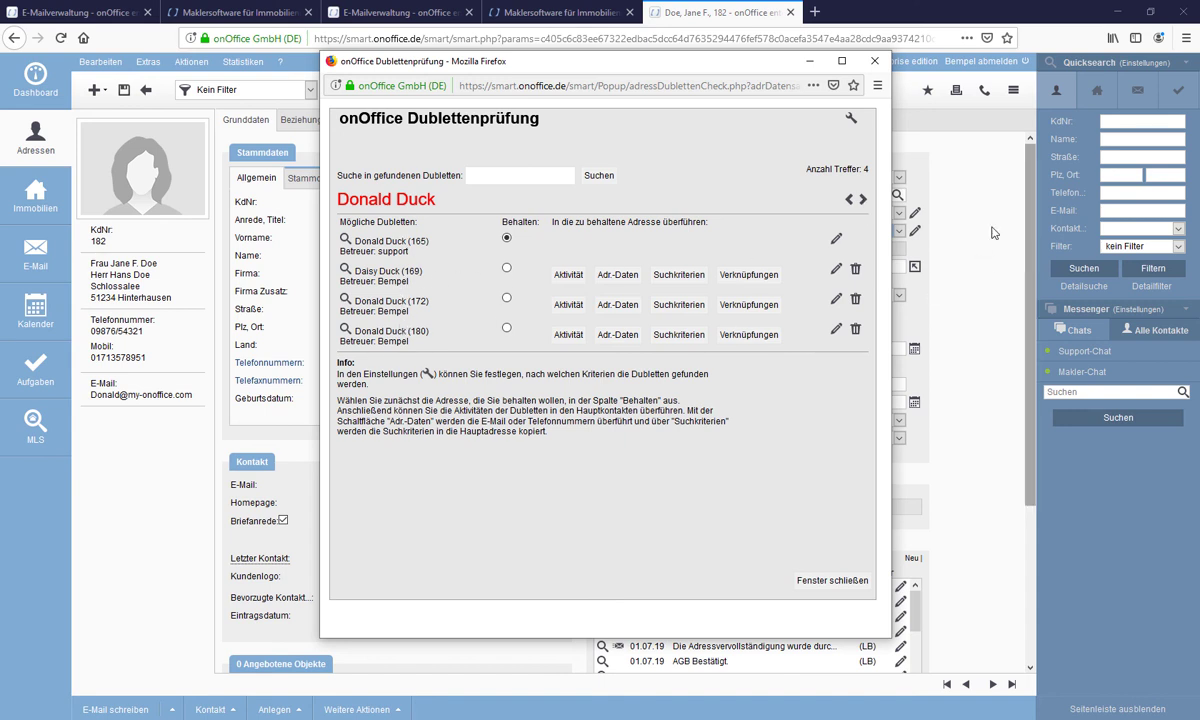
left_click(863, 200)
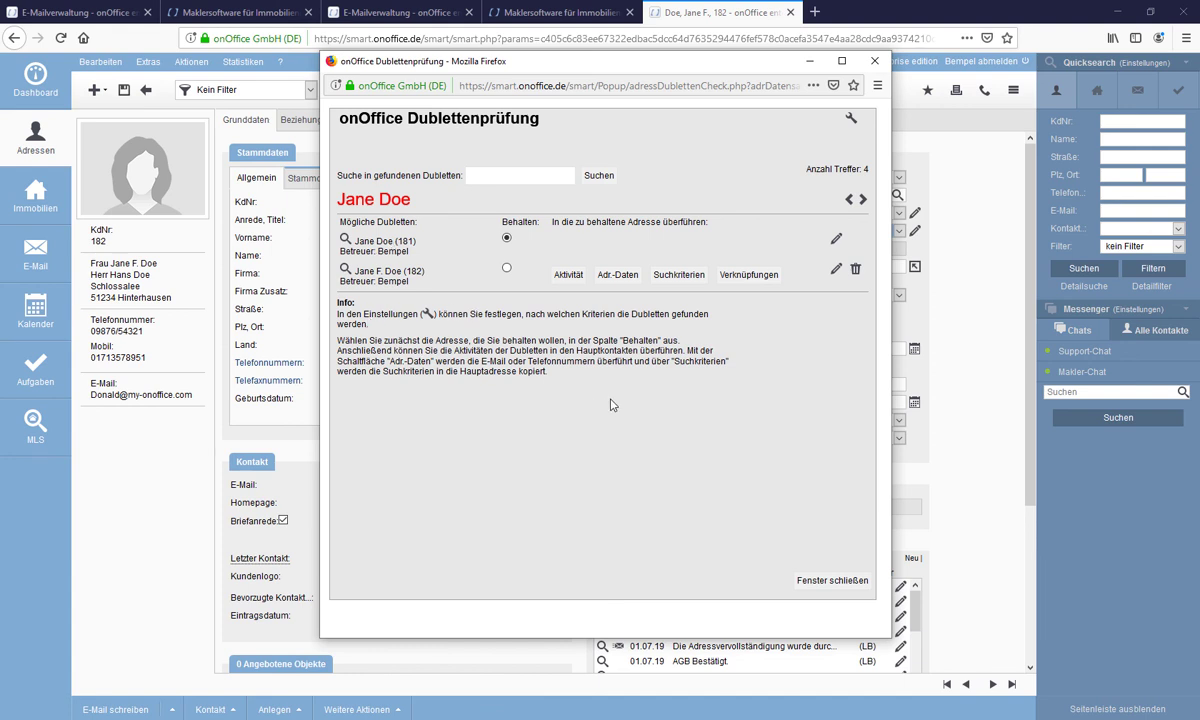
- Save duplicate matching with last name included and e-mail and phone numbers excluded
left_click(851, 119)
left_click(571, 119)
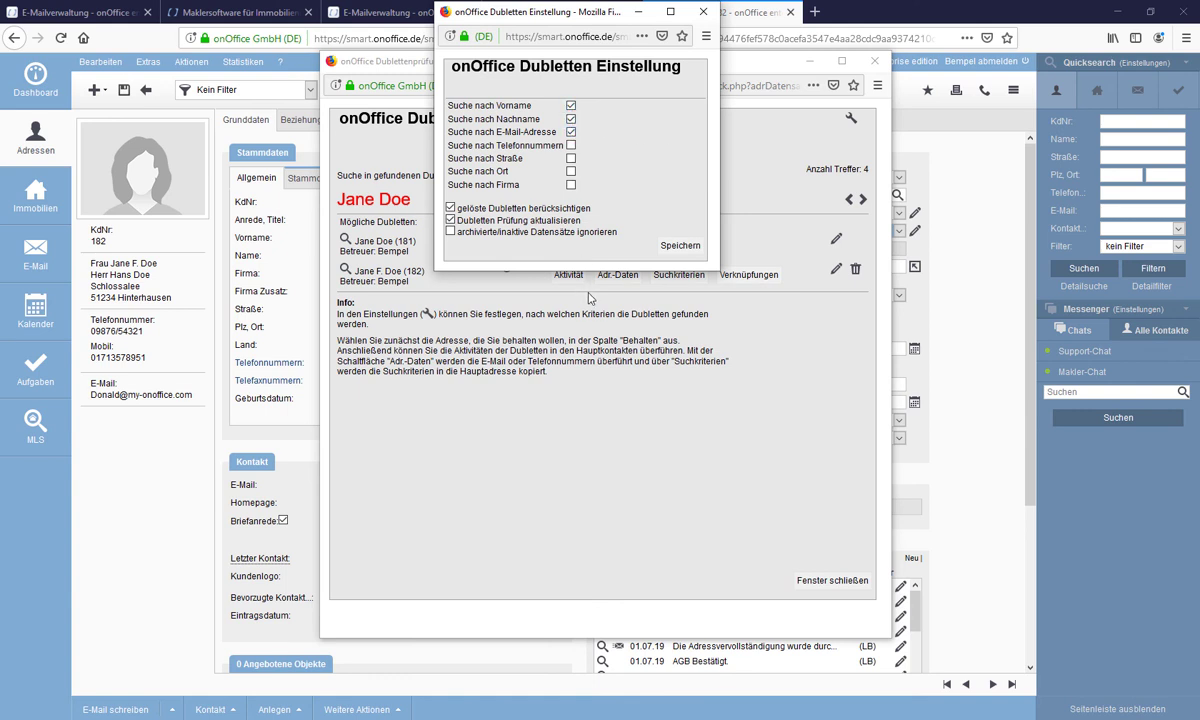
left_click(571, 132)
left_click(571, 145)
left_click(571, 145)
left_click(679, 246)
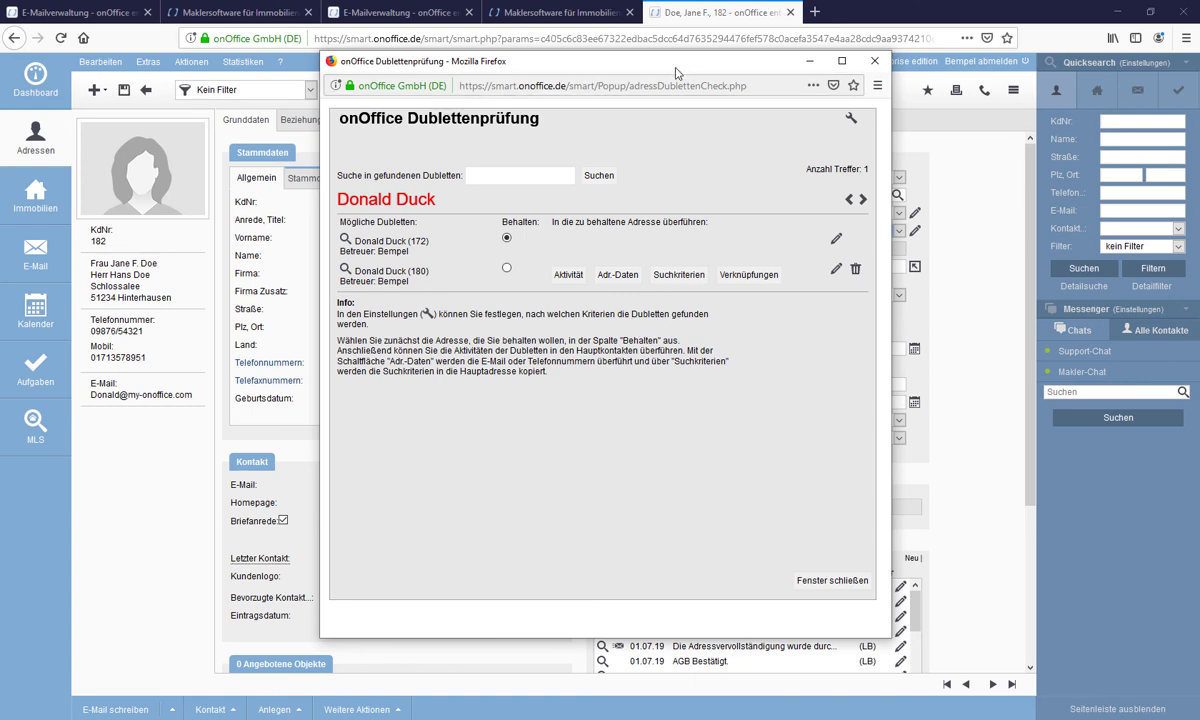
left_click_drag(647, 63, 535, 78)
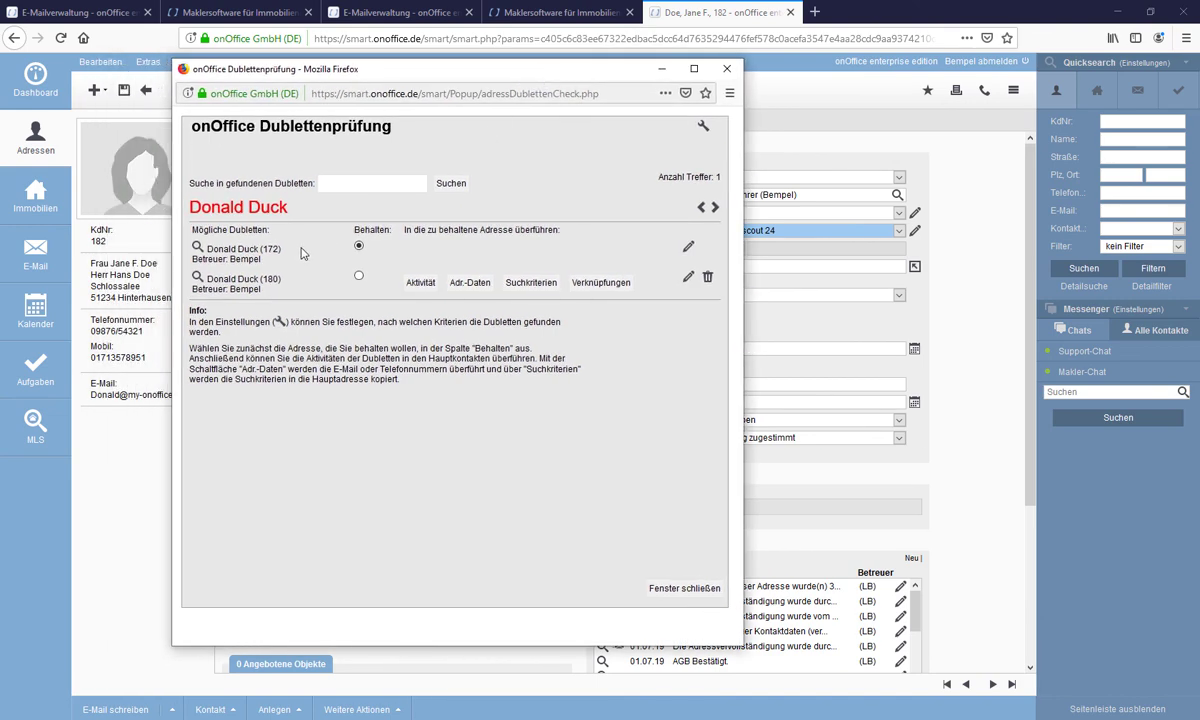
- Open Donald Duck records 172 and 180 and arrange their windows side by side
left_click(688, 248)
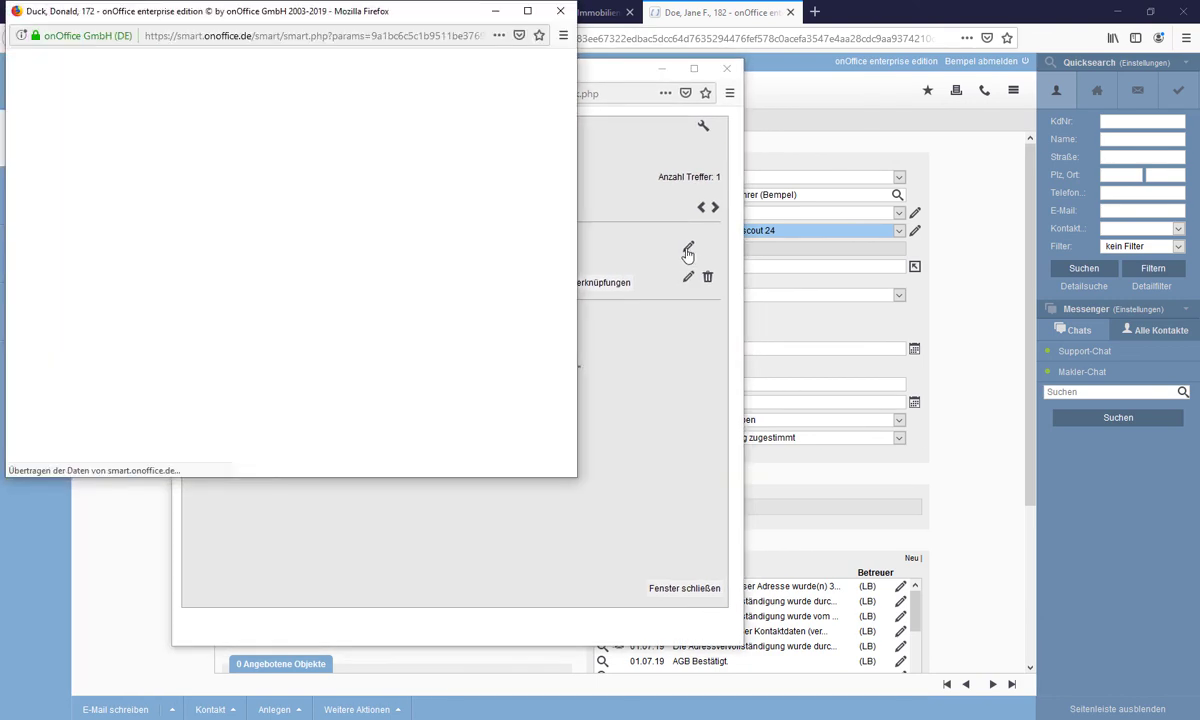
left_click(688, 277)
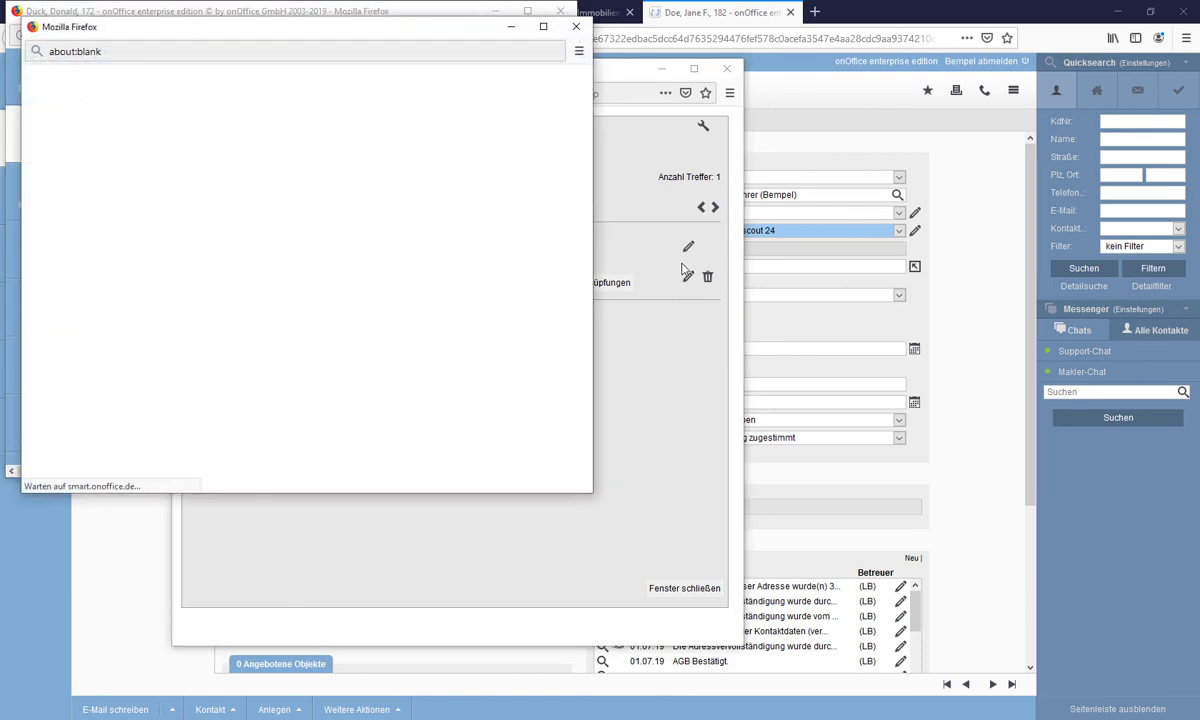
left_click_drag(443, 40, 1020, 25)
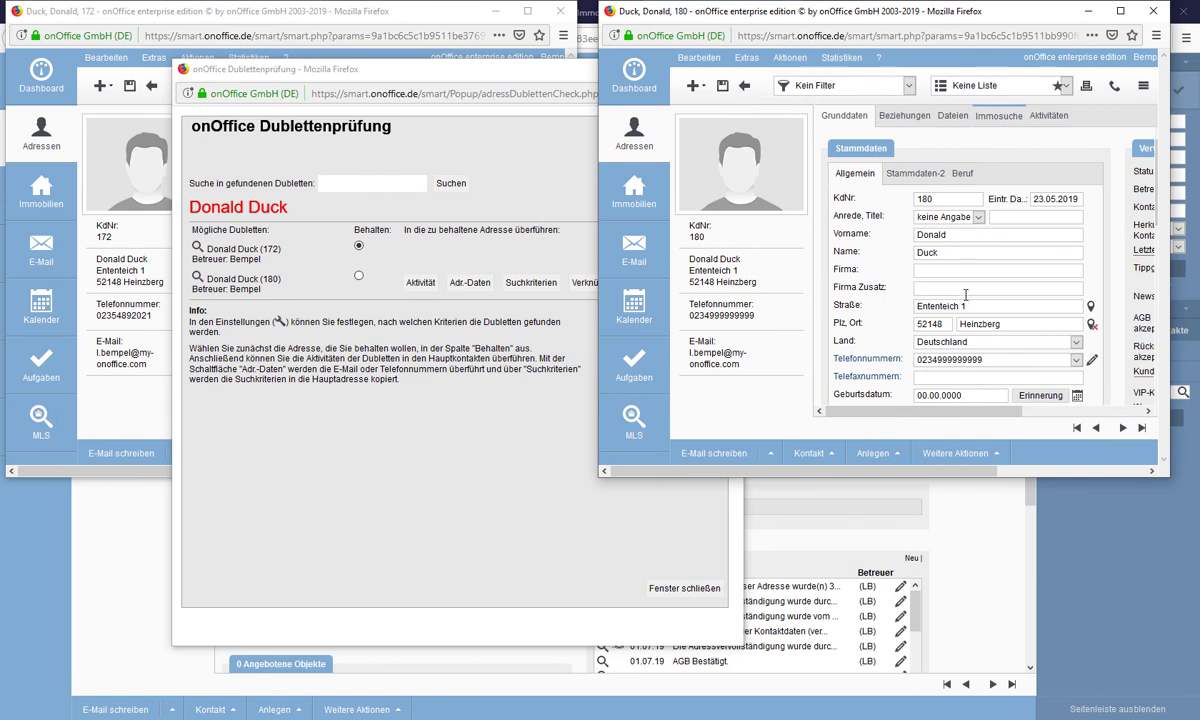
left_click(422, 18)
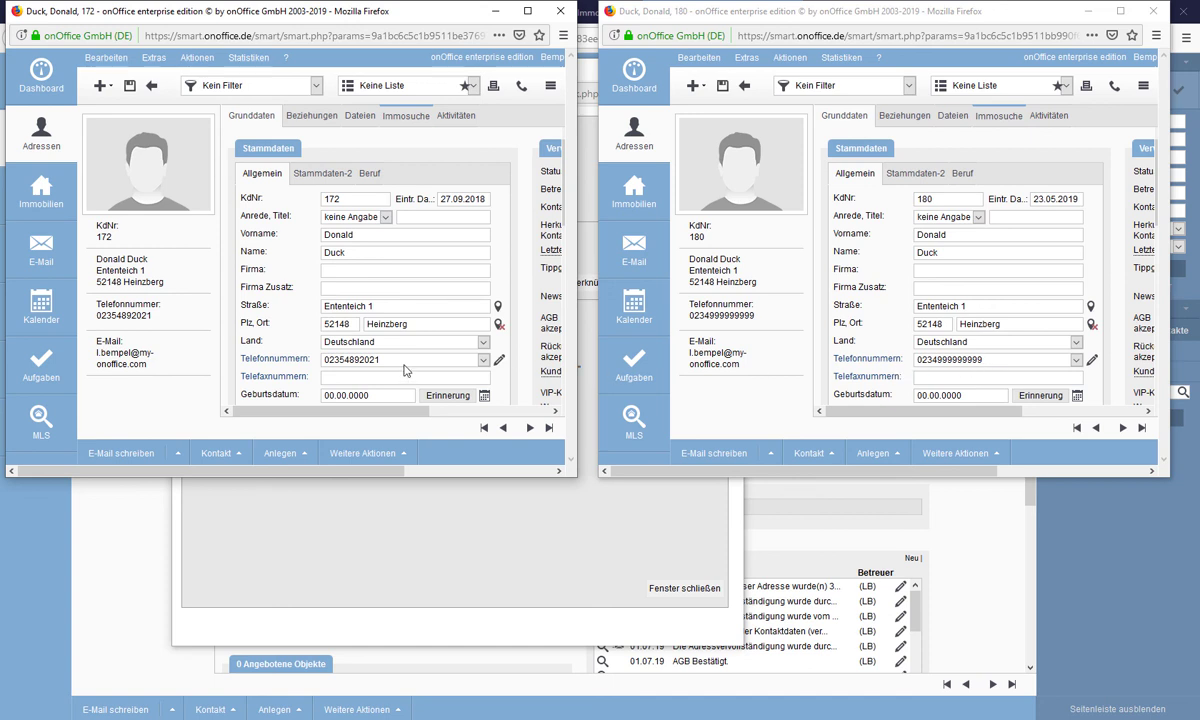
- Compare both records' Immosuche search profiles and Aktivitäten lists (8 and 4 activities)
scroll(1052, 368, "down", 5)
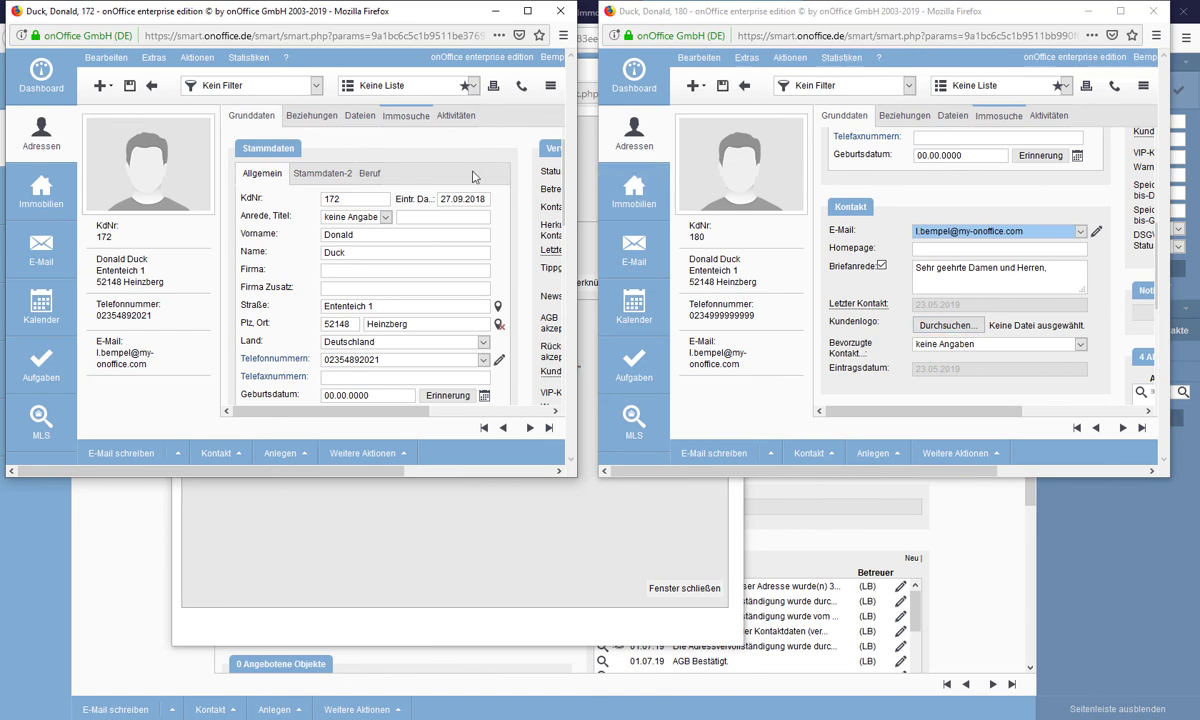
left_click(406, 121)
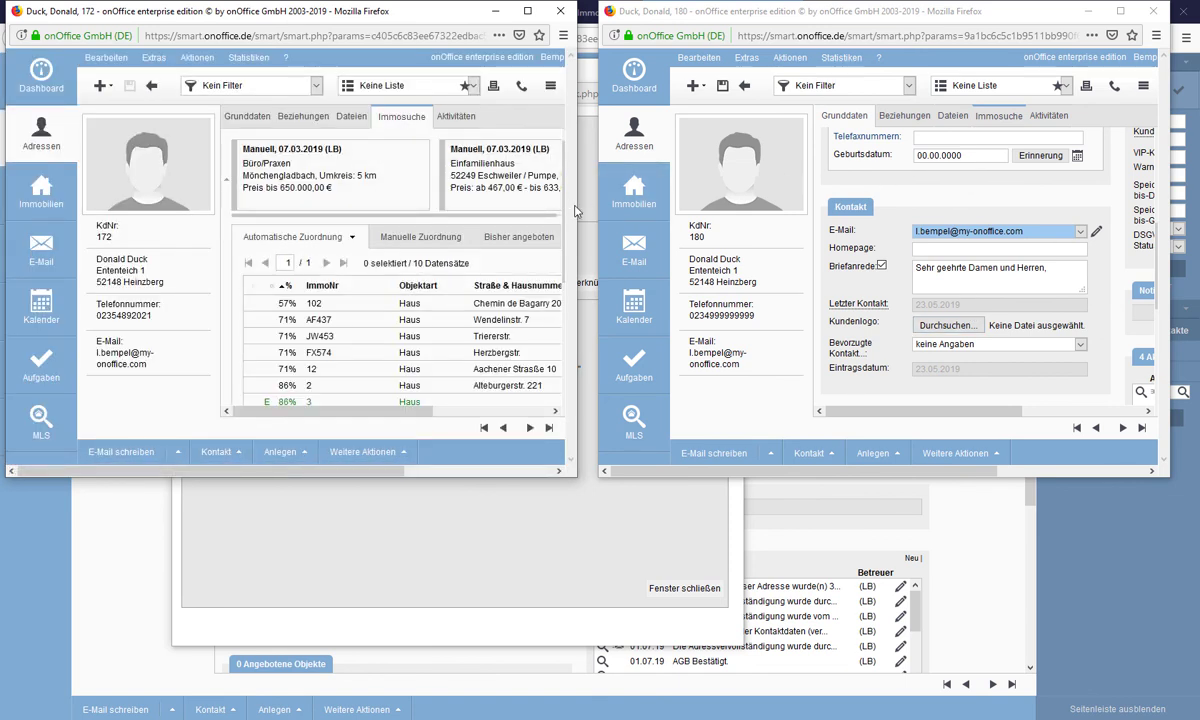
left_click_drag(576, 211, 131, 213)
left_click(532, 116)
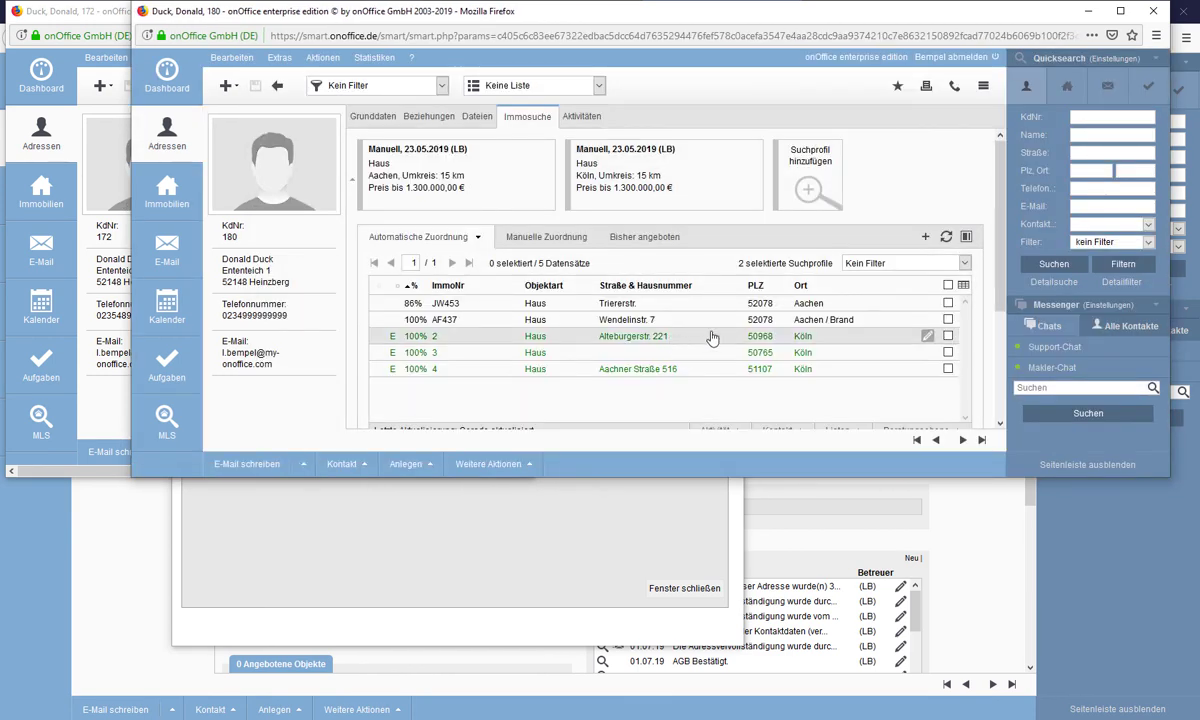
left_click_drag(131, 218, 580, 218)
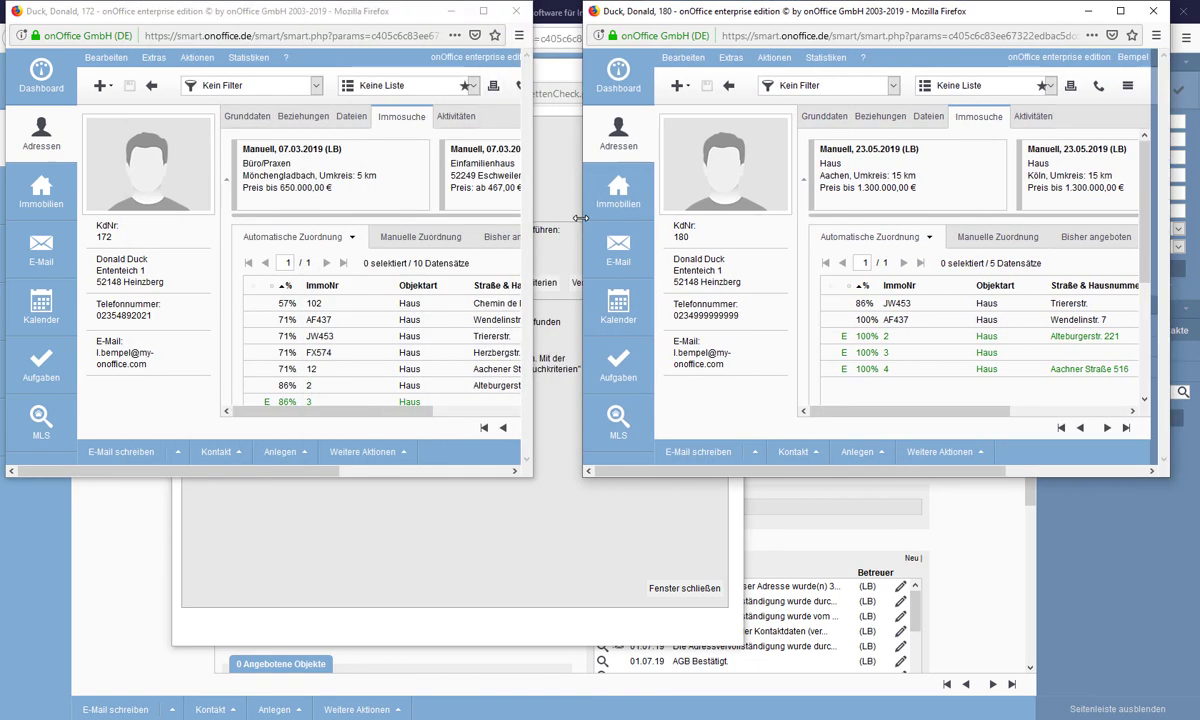
left_click(456, 116)
scroll(378, 310, "down", 5)
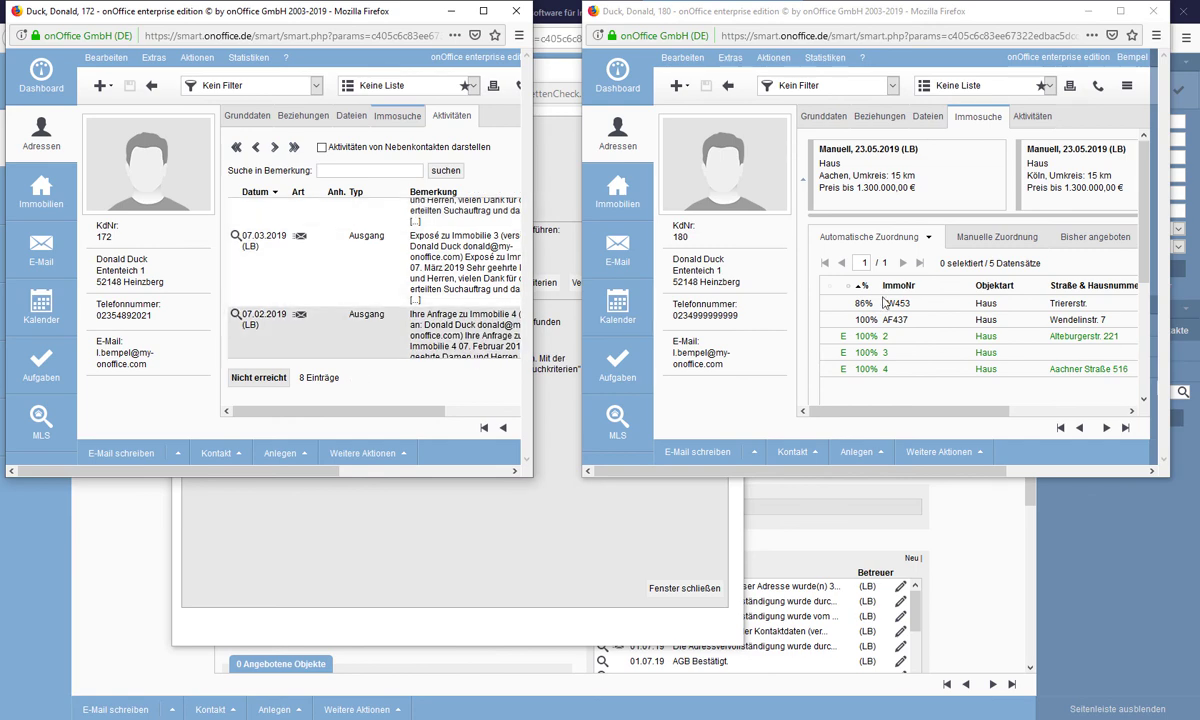
left_click(1030, 116)
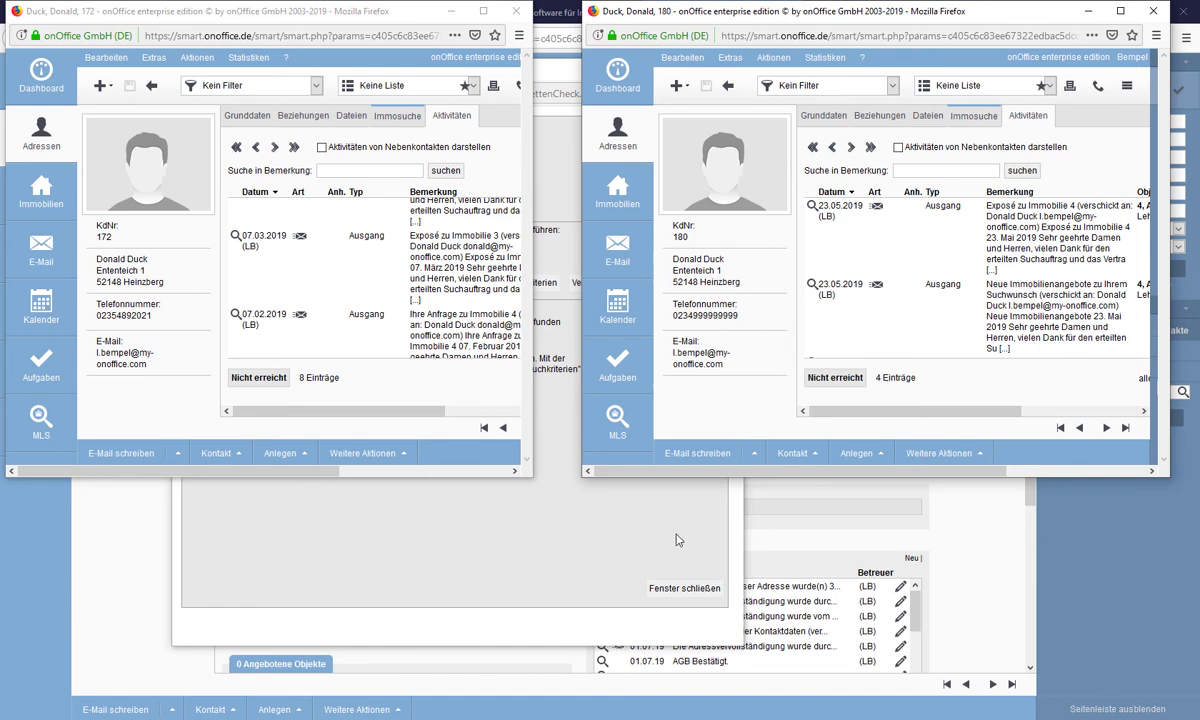
left_click(563, 544)
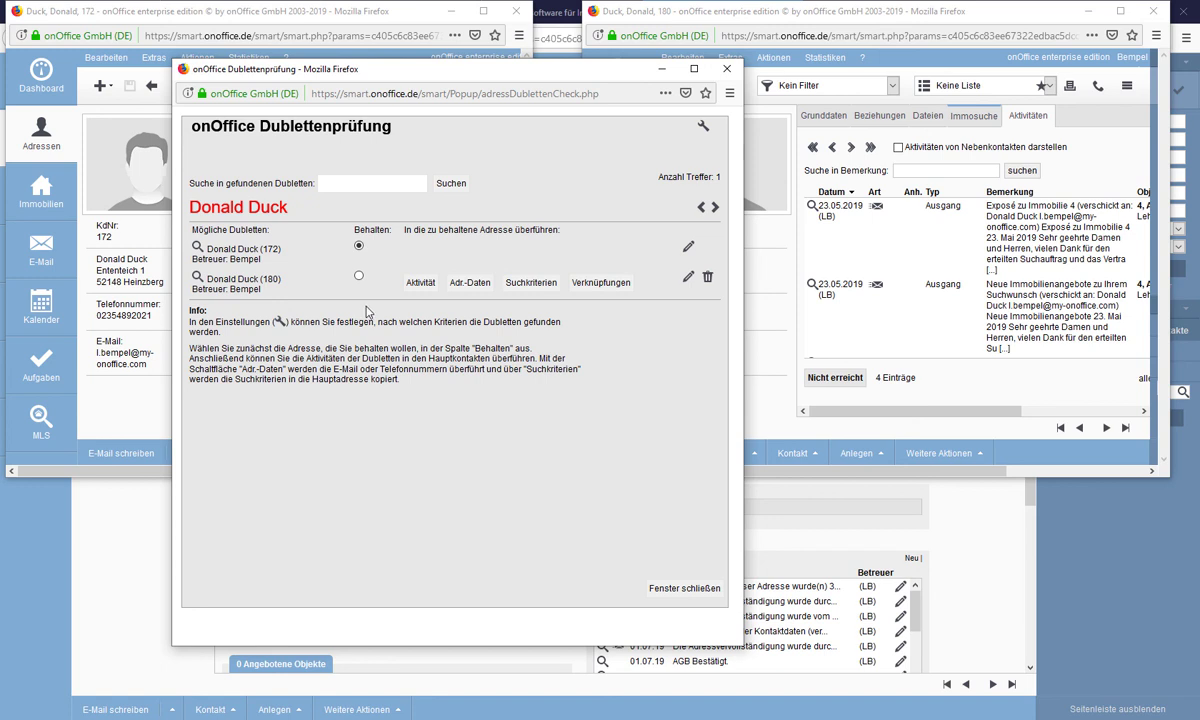
- Move record 180's activities into record 172 and refresh both activity lists
left_click(419, 284)
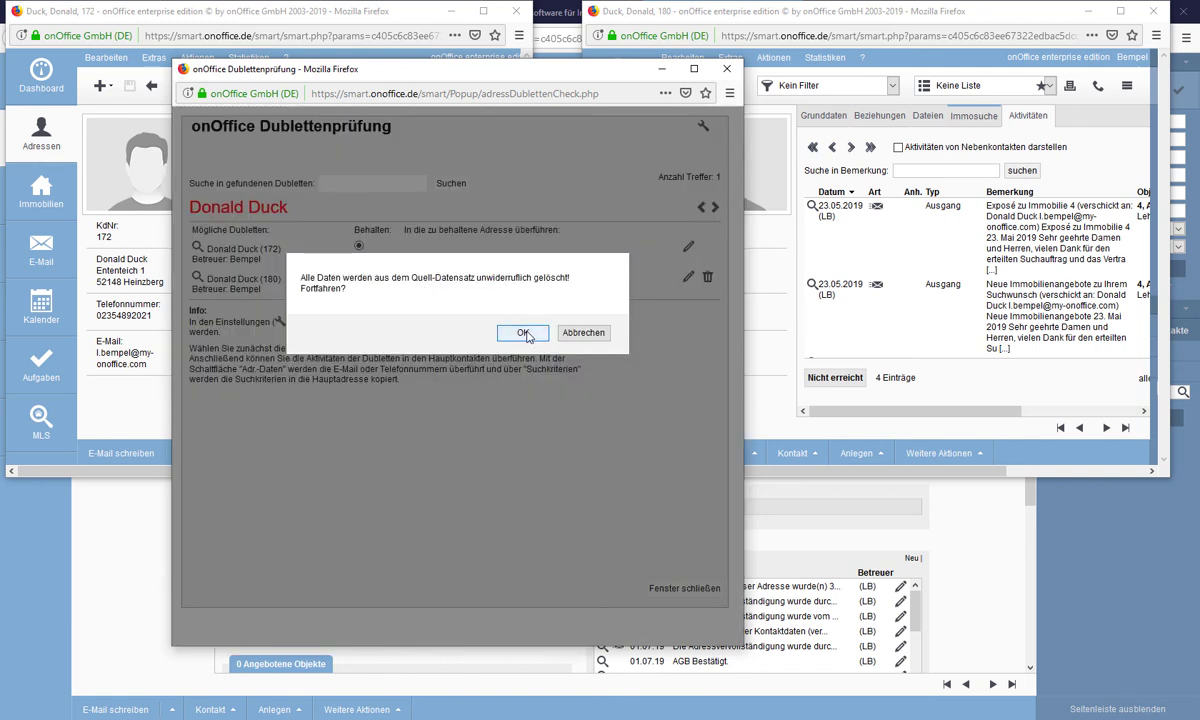
left_click(529, 335)
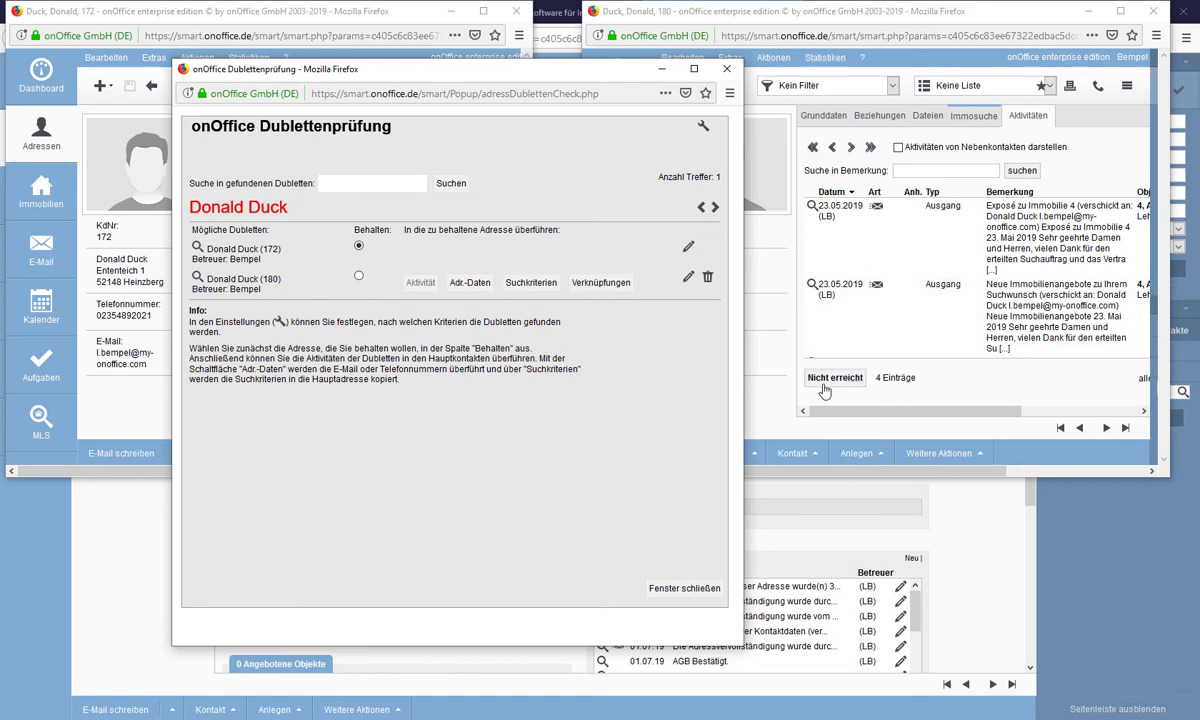
left_click(750, 374)
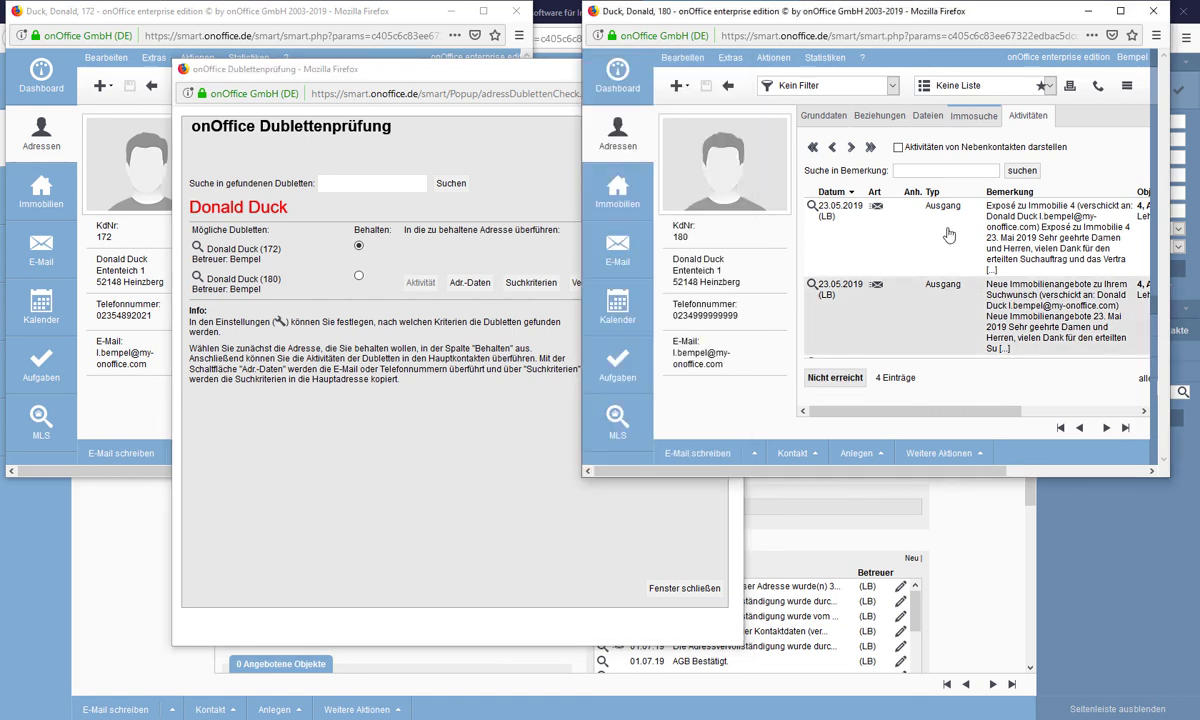
left_click(1036, 117)
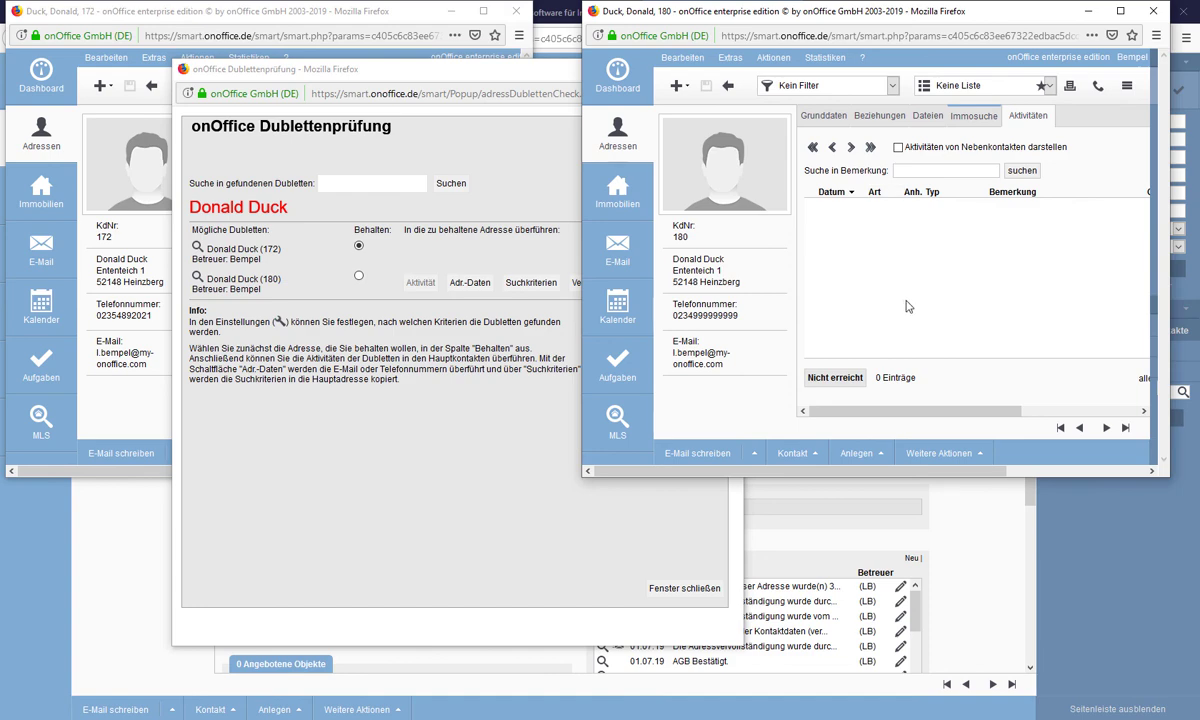
left_click(92, 364)
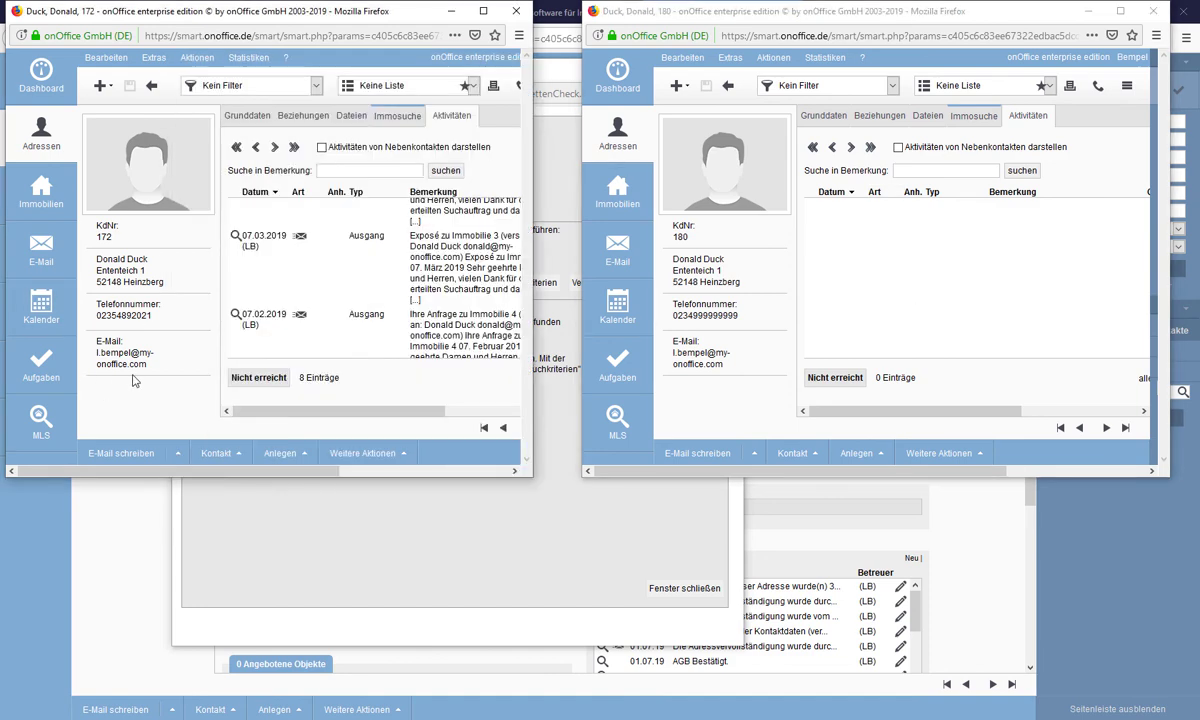
left_click(437, 127)
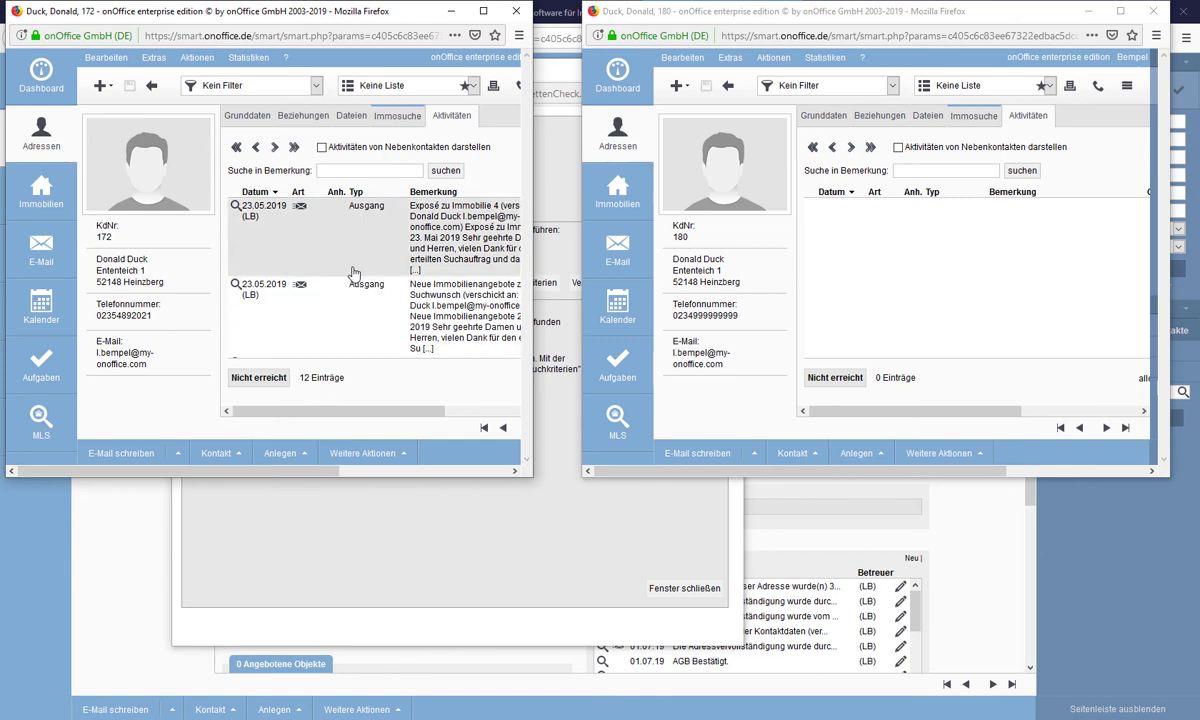
scroll(340, 270, "down", 2)
scroll(332, 270, "up", 2)
- Copy record 180's address data into record 172 and confirm
left_click(403, 561)
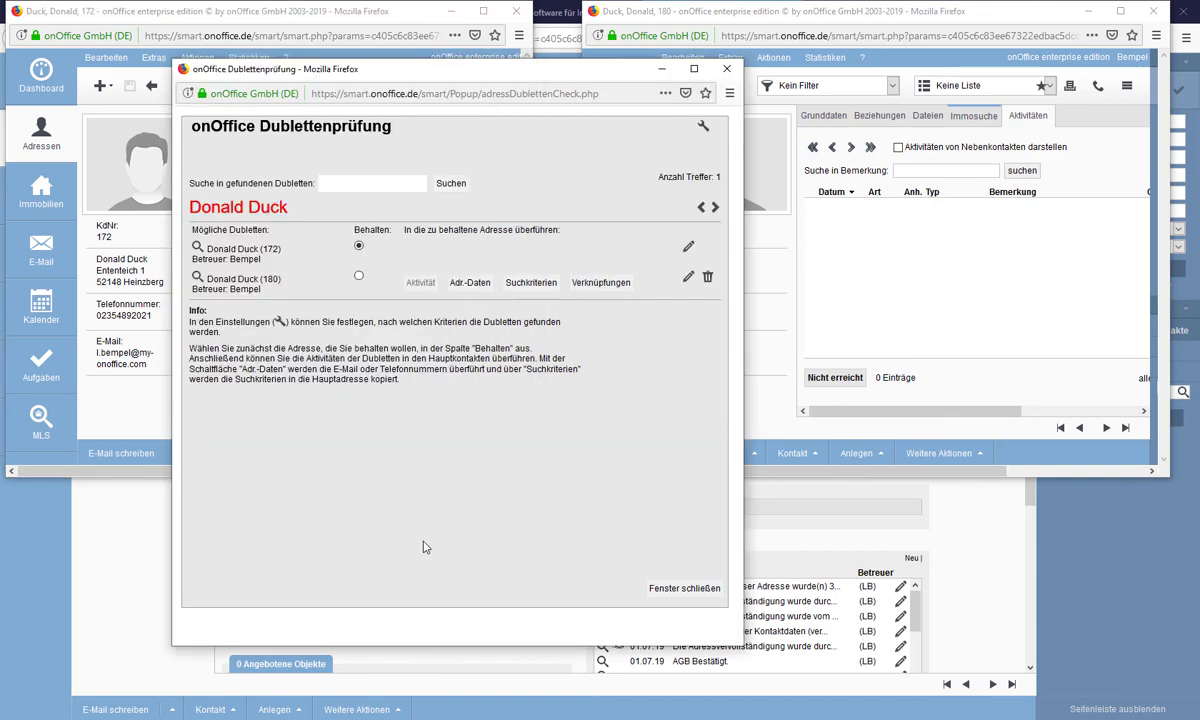
left_click(467, 284)
left_click(422, 326)
left_click(106, 390)
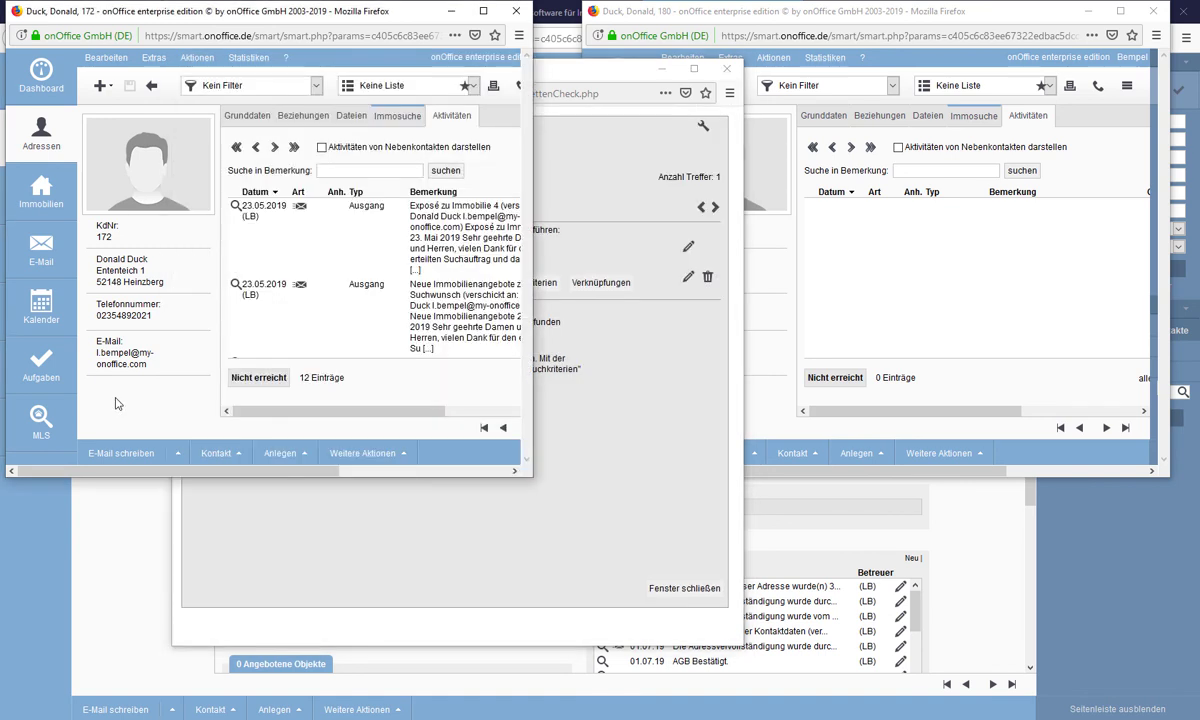
- Verify record 172's Grunddaten phone list holds both numbers, then reload record 180's activities
left_click(237, 118)
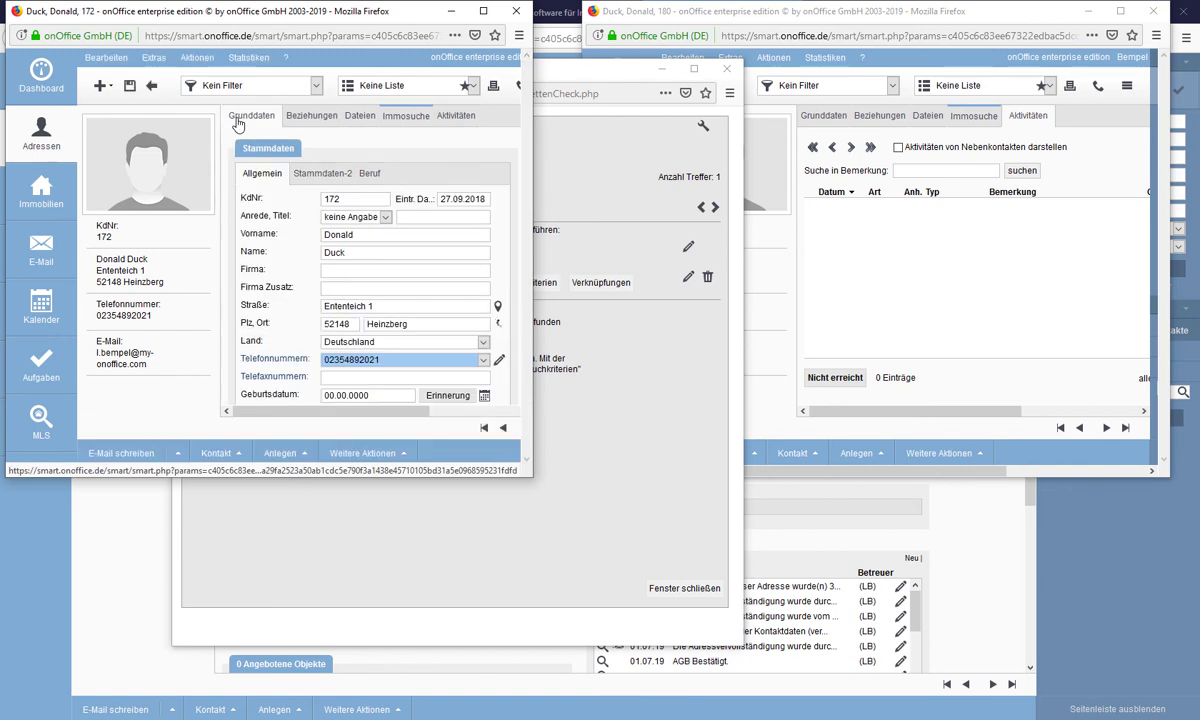
left_click(483, 362)
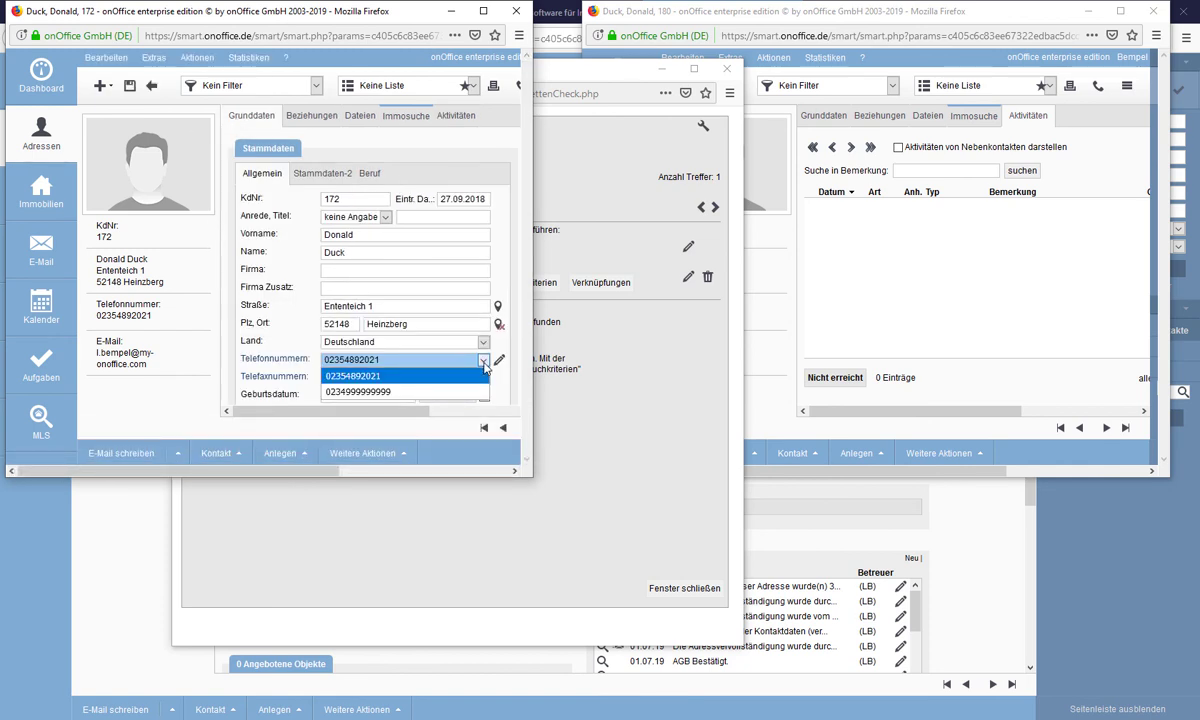
left_click(484, 363)
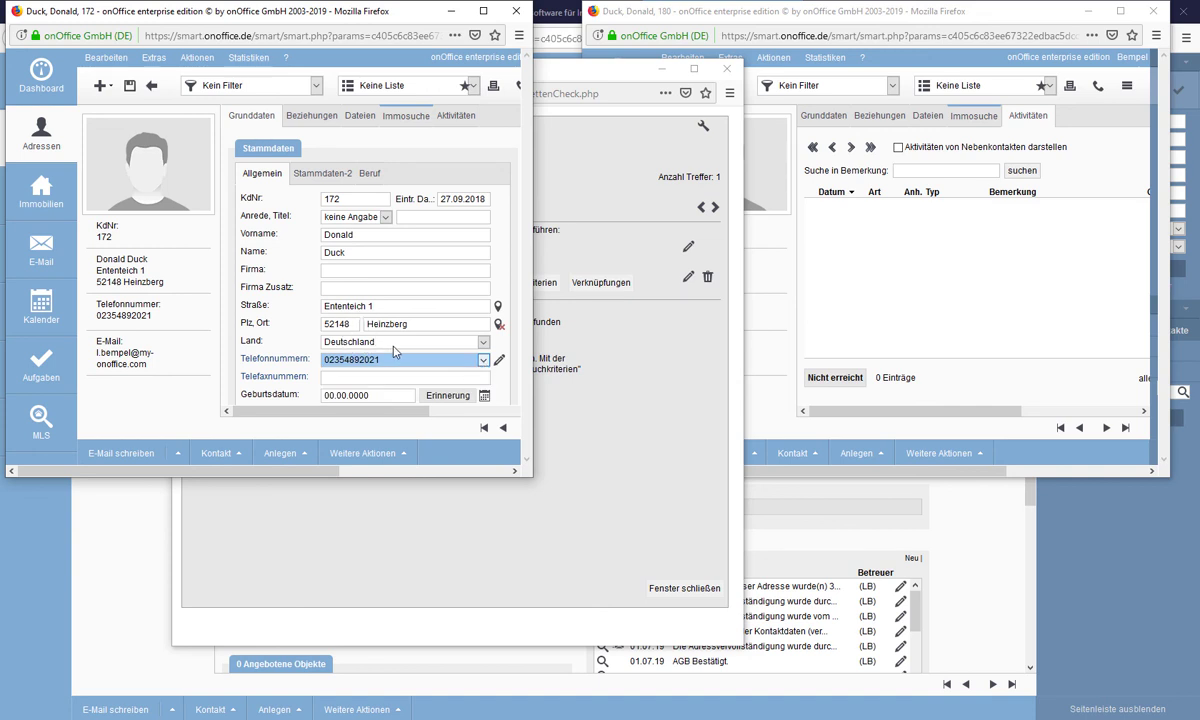
left_click(881, 349)
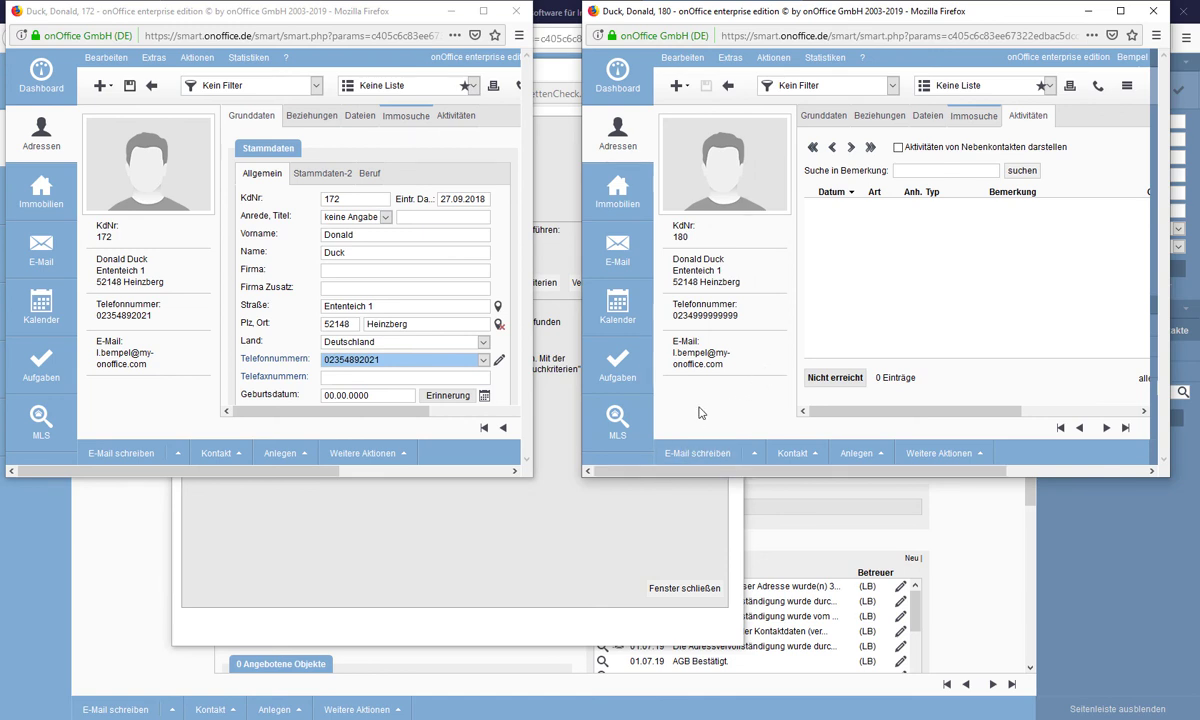
left_click(1020, 116)
- Transfer record 180's search criteria and links into record 172, confirming each with OK
left_click(537, 499)
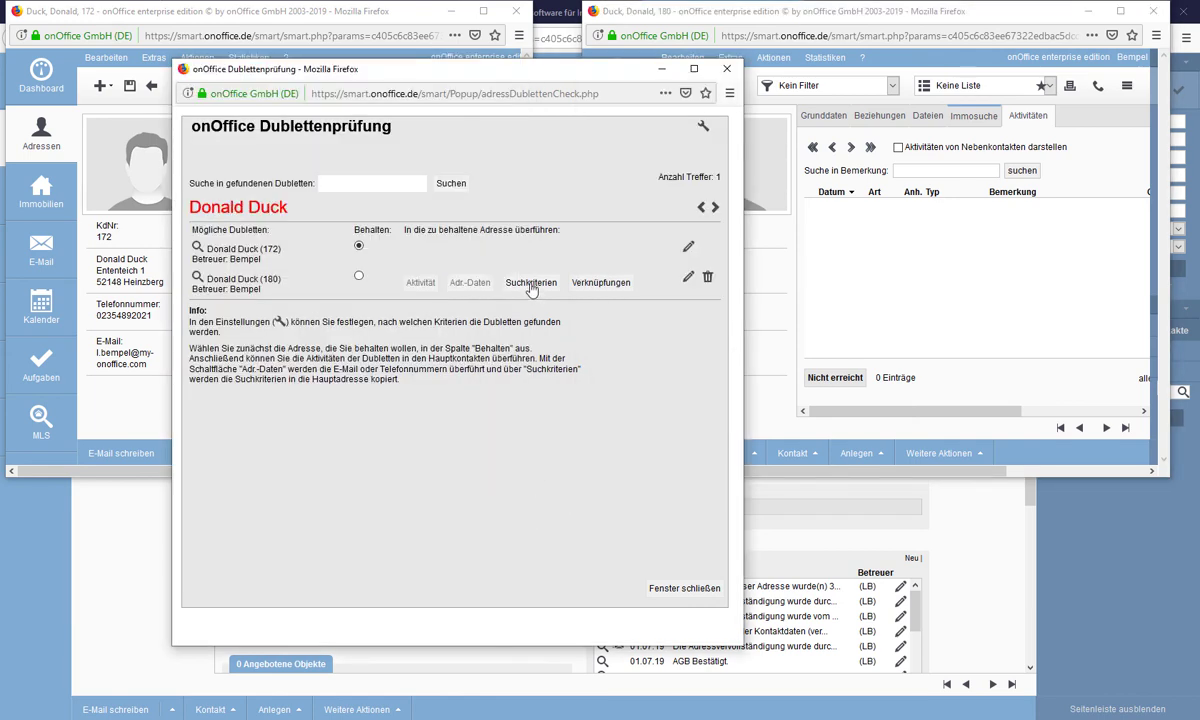
left_click(531, 284)
left_click(527, 332)
left_click(589, 285)
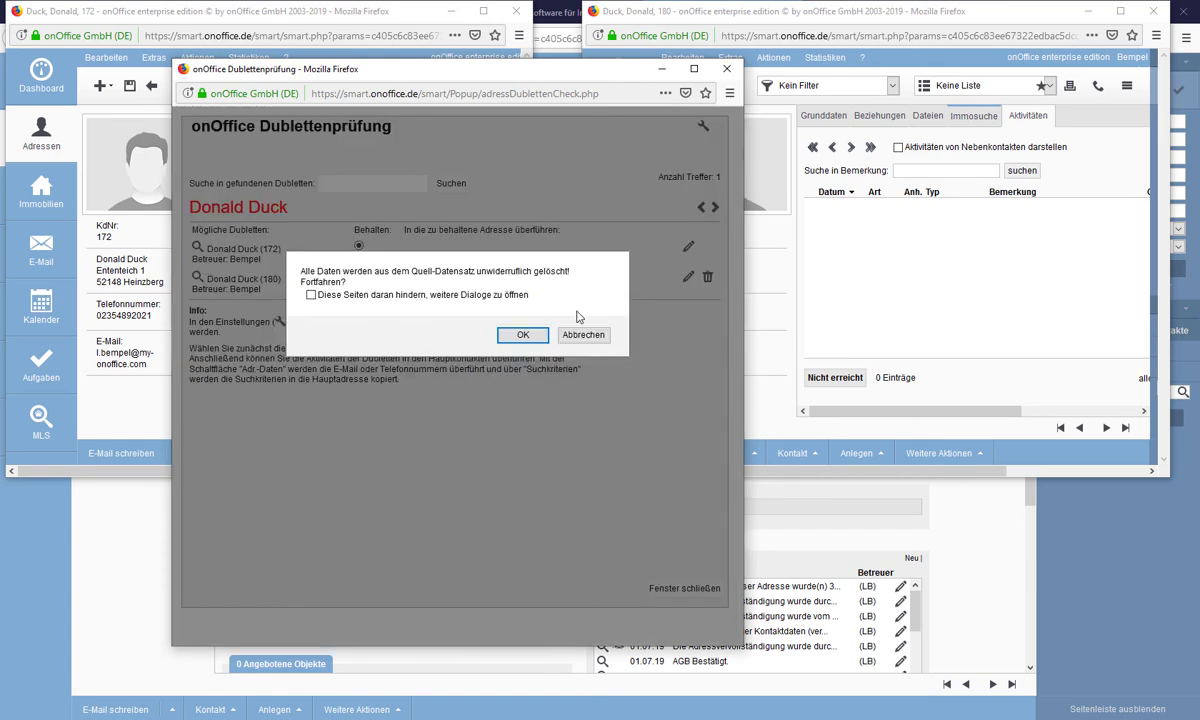
left_click(523, 334)
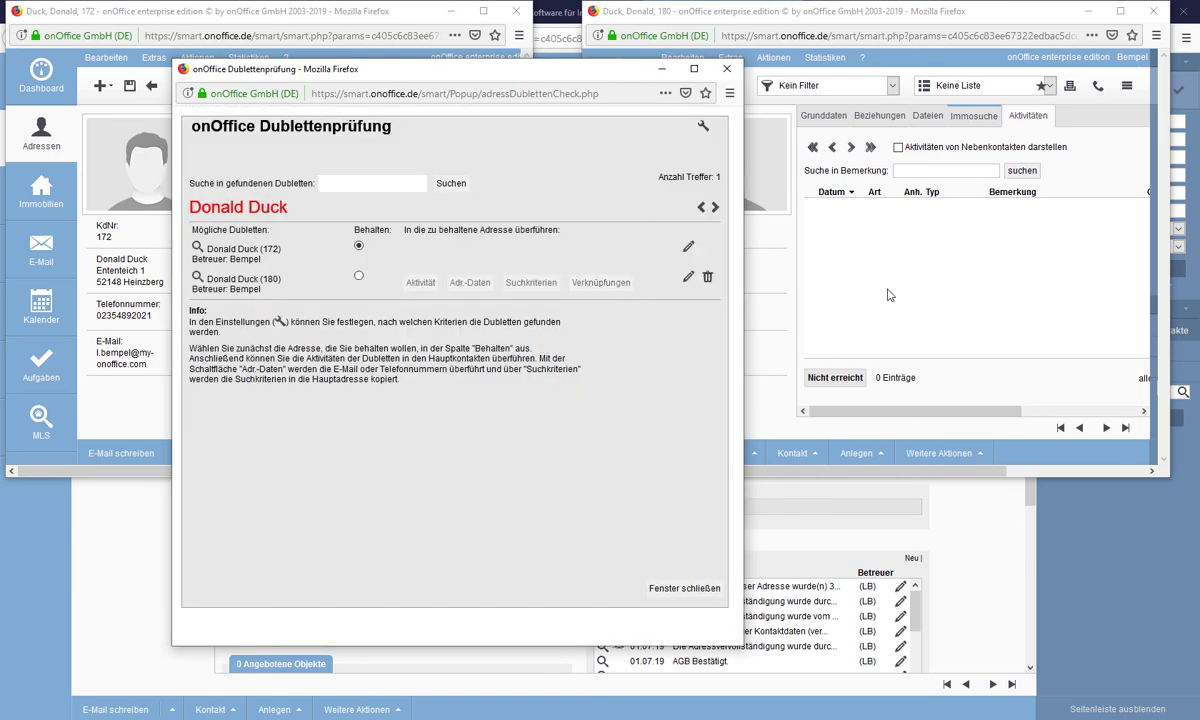
- Check record 180's Dateien and Immosuche tabs and review record 172's search profiles
left_click(883, 297)
left_click(929, 118)
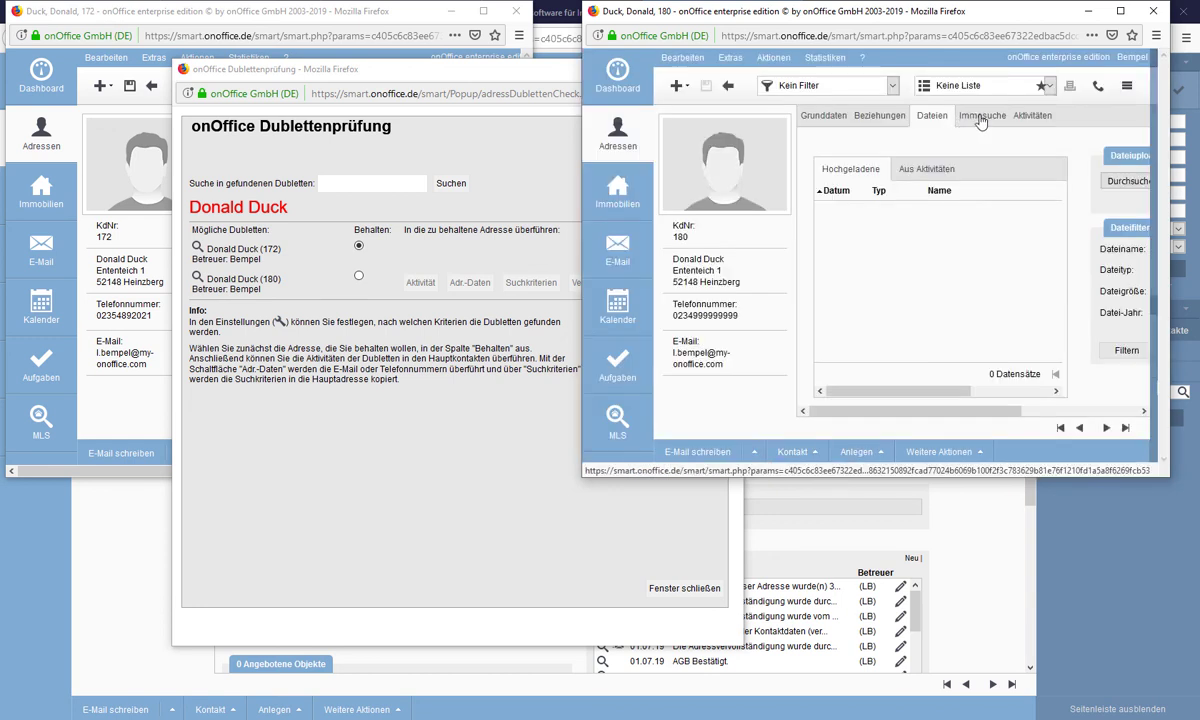
left_click(980, 118)
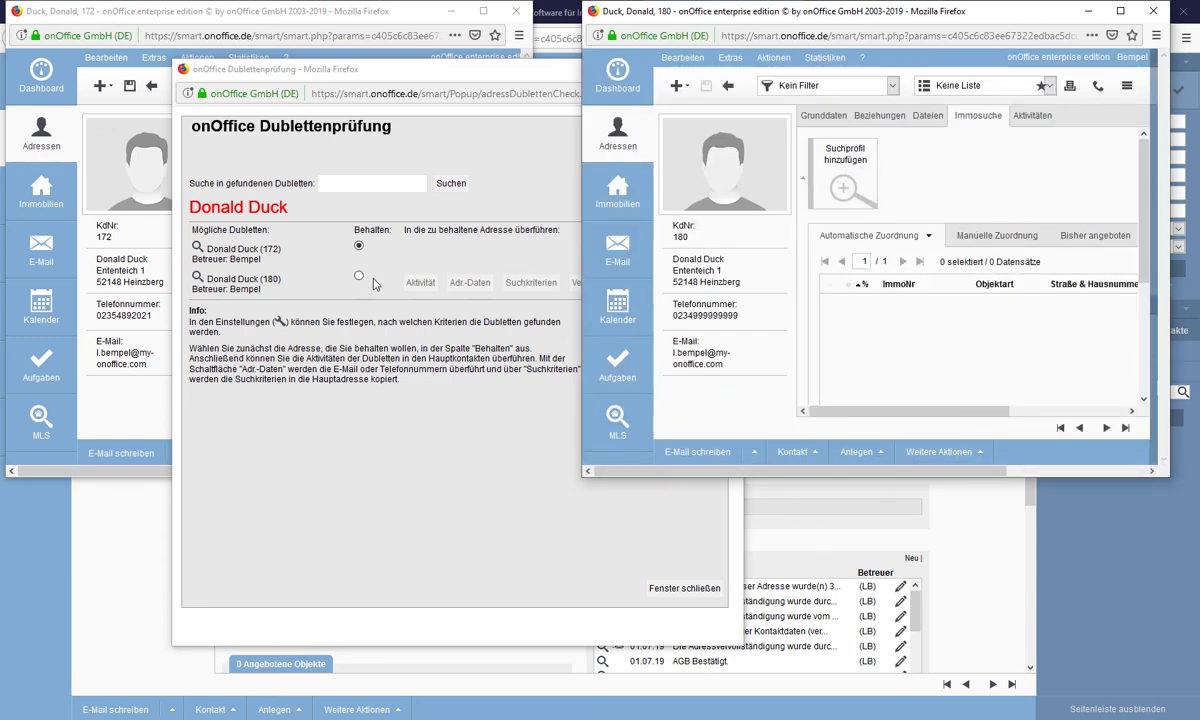
left_click(134, 374)
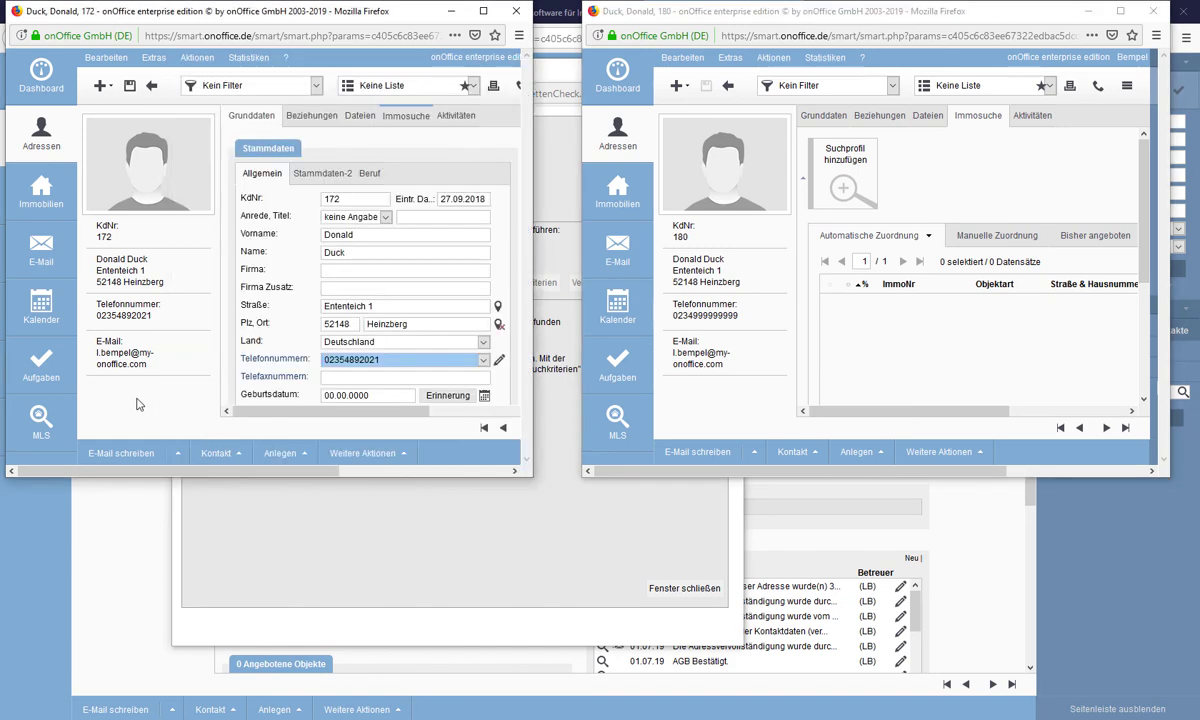
left_click(392, 116)
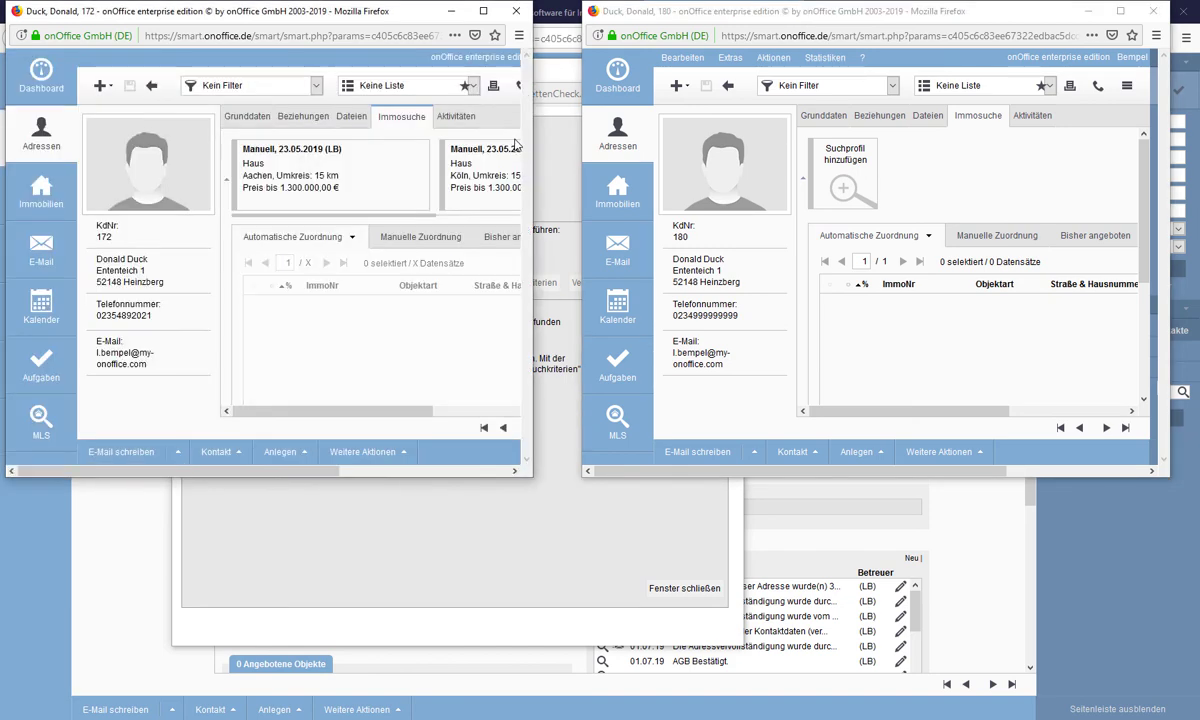
left_click_drag(532, 130, 1190, 130)
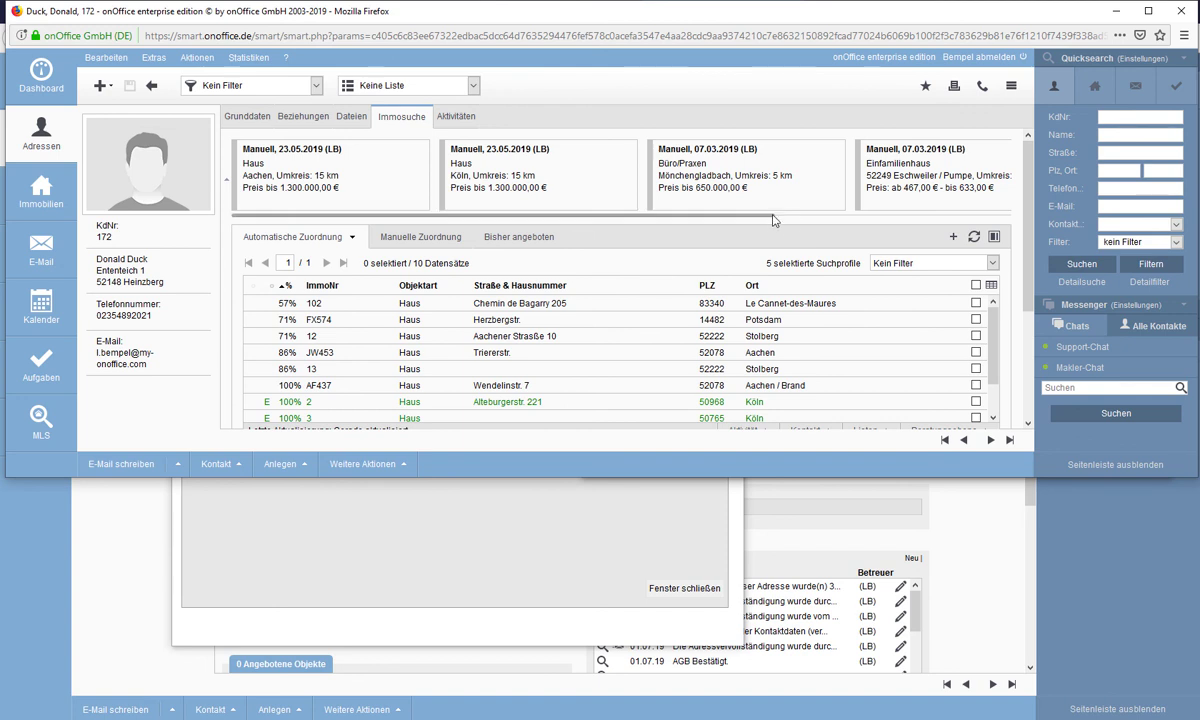
left_click_drag(752, 213, 1010, 222)
left_click_drag(1198, 268, 554, 263)
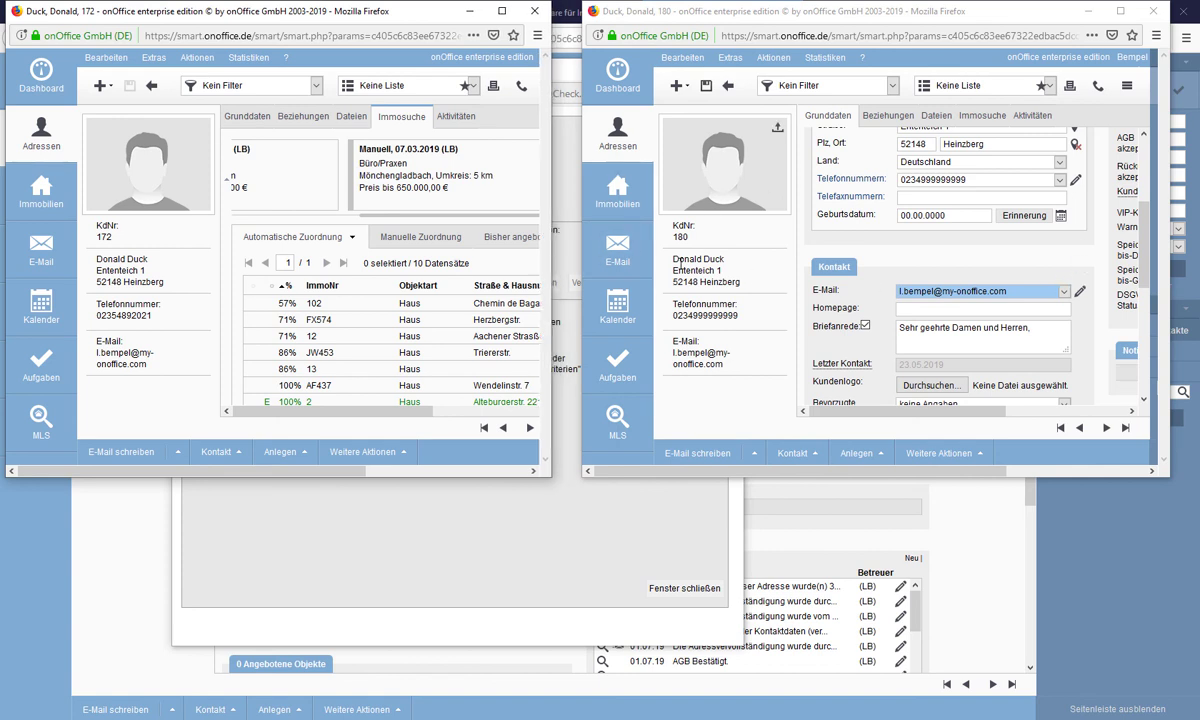
left_click(289, 574)
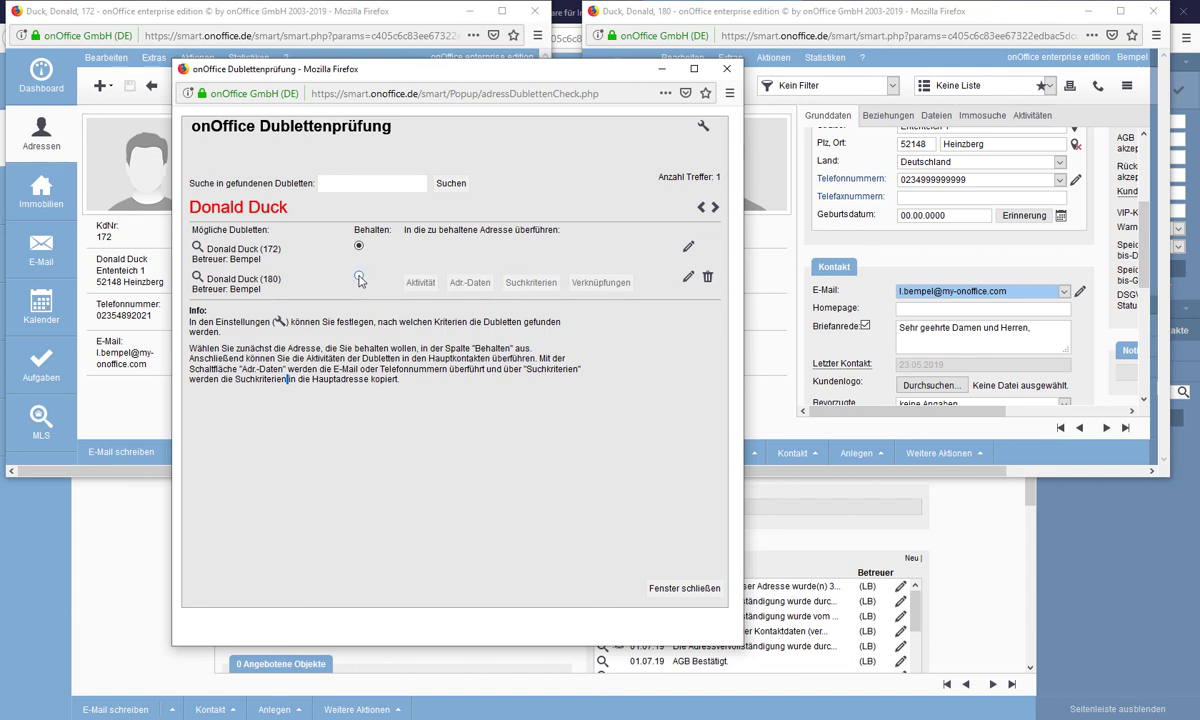
- Delete duplicate record 180 with its activities, then close the duplicate check and second address window
left_click(706, 280)
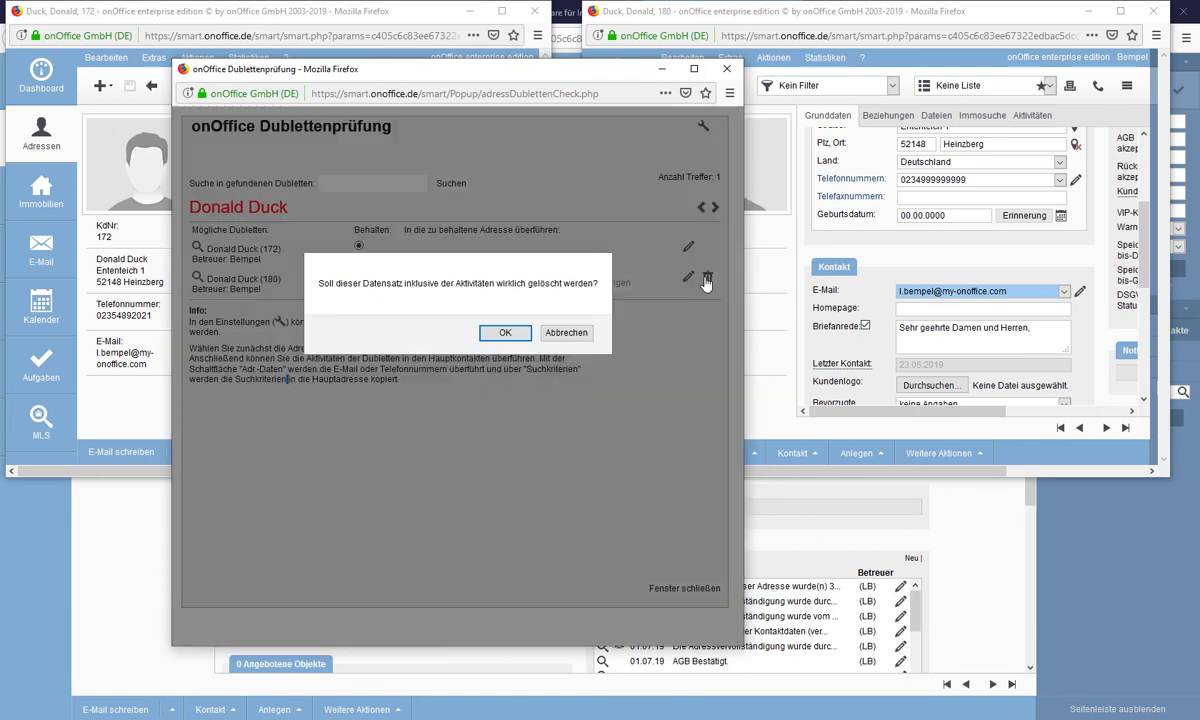
left_click(506, 333)
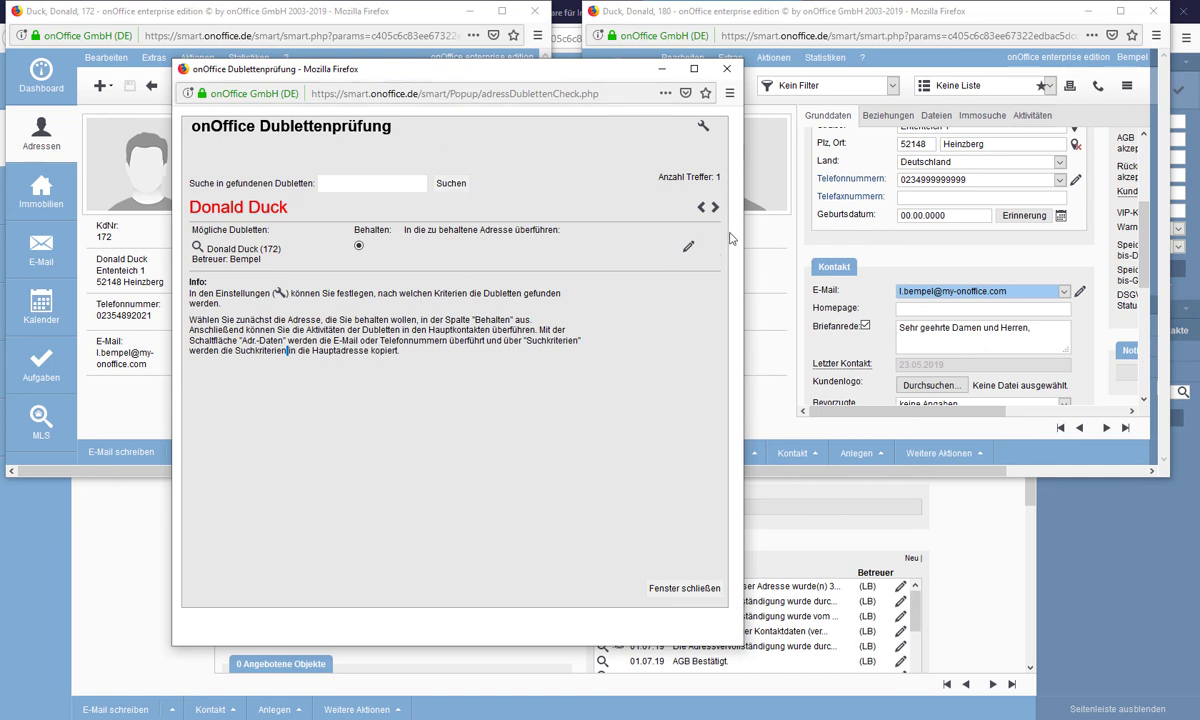
left_click(668, 589)
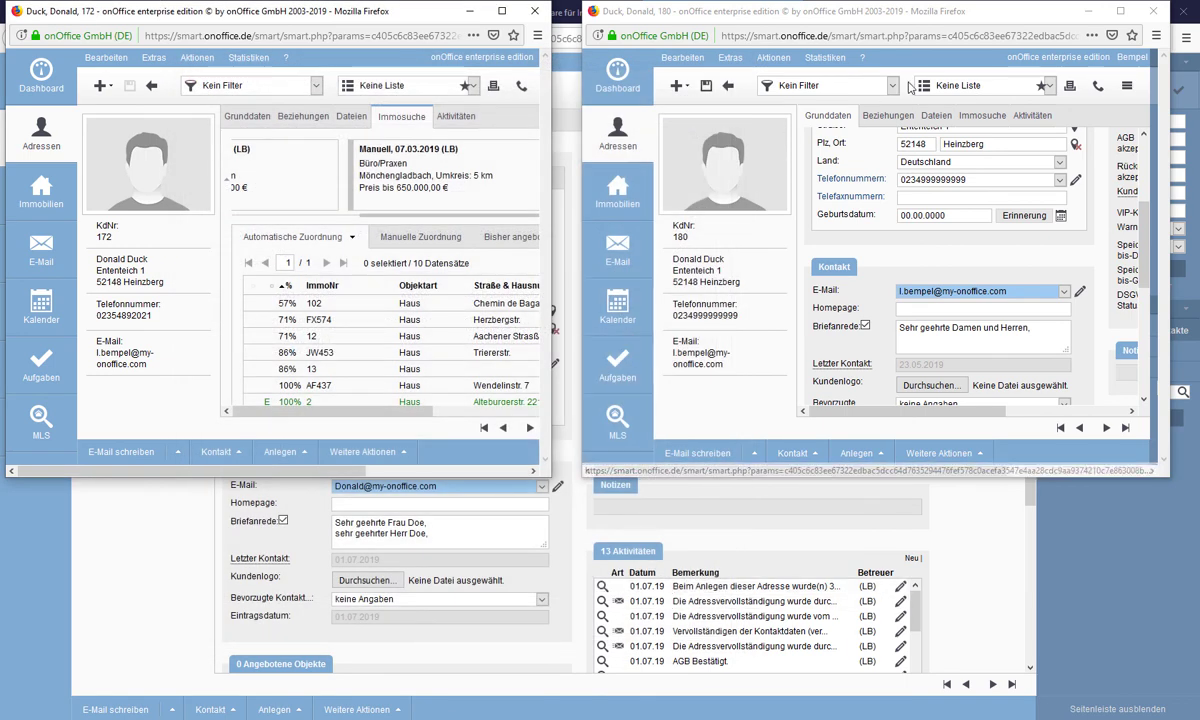
left_click(620, 88)
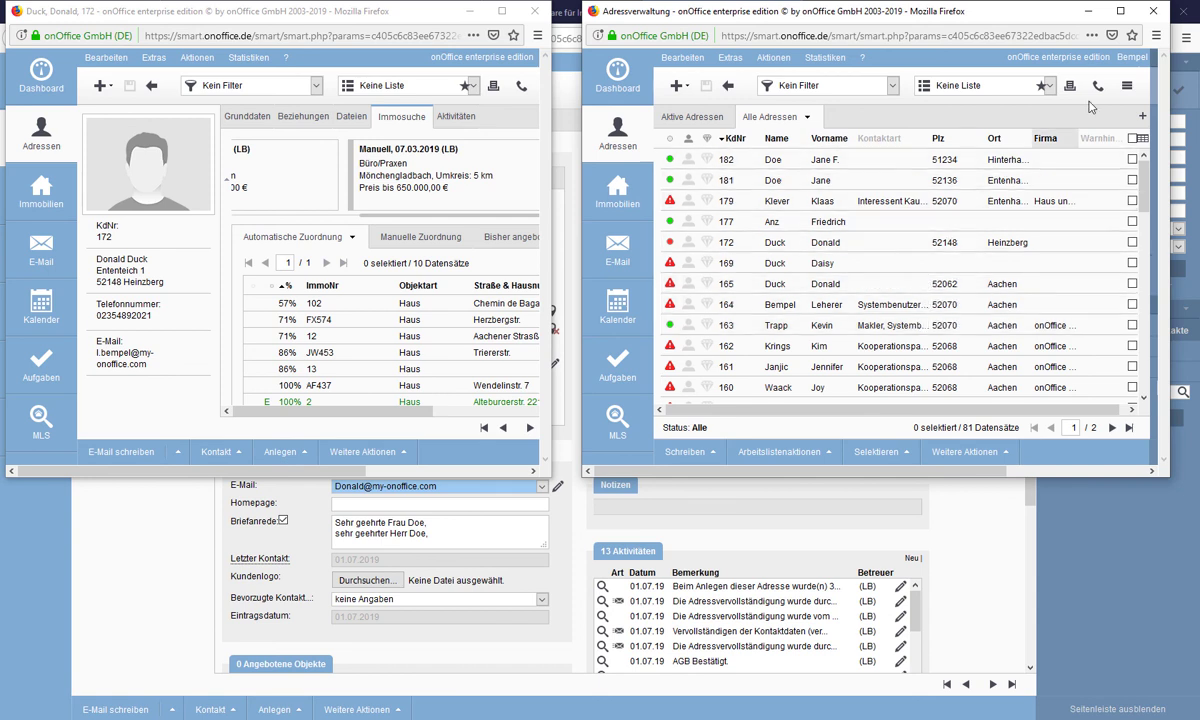
left_click(1089, 11)
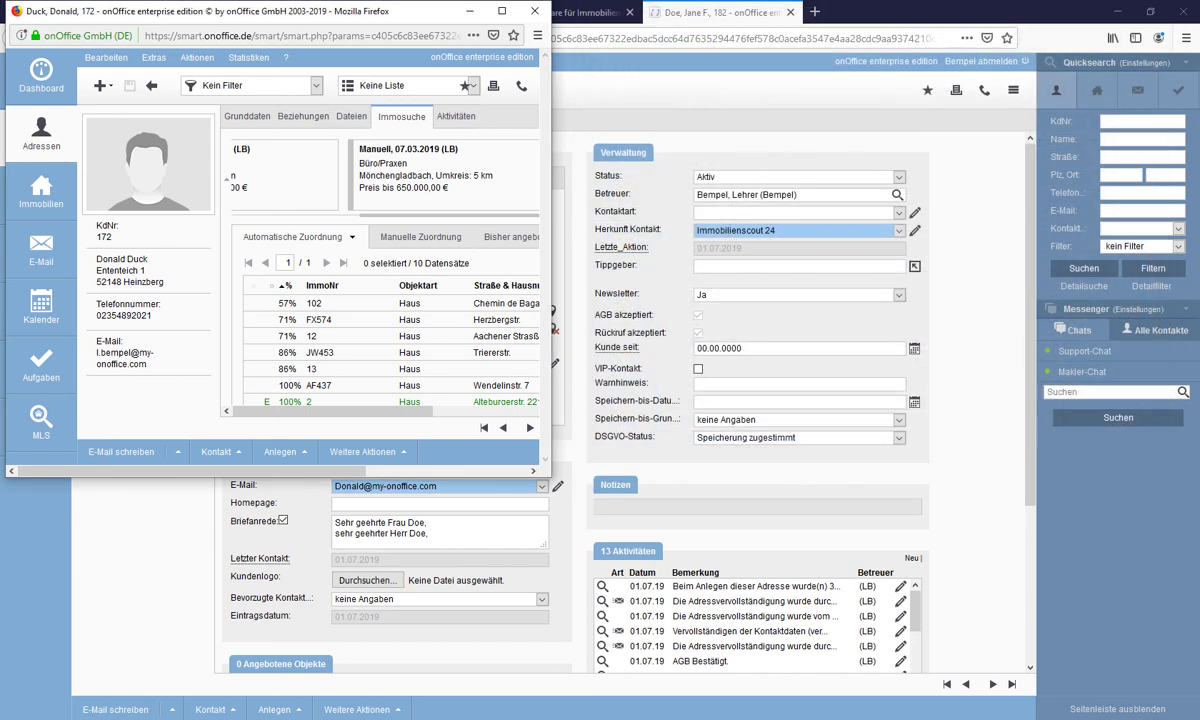